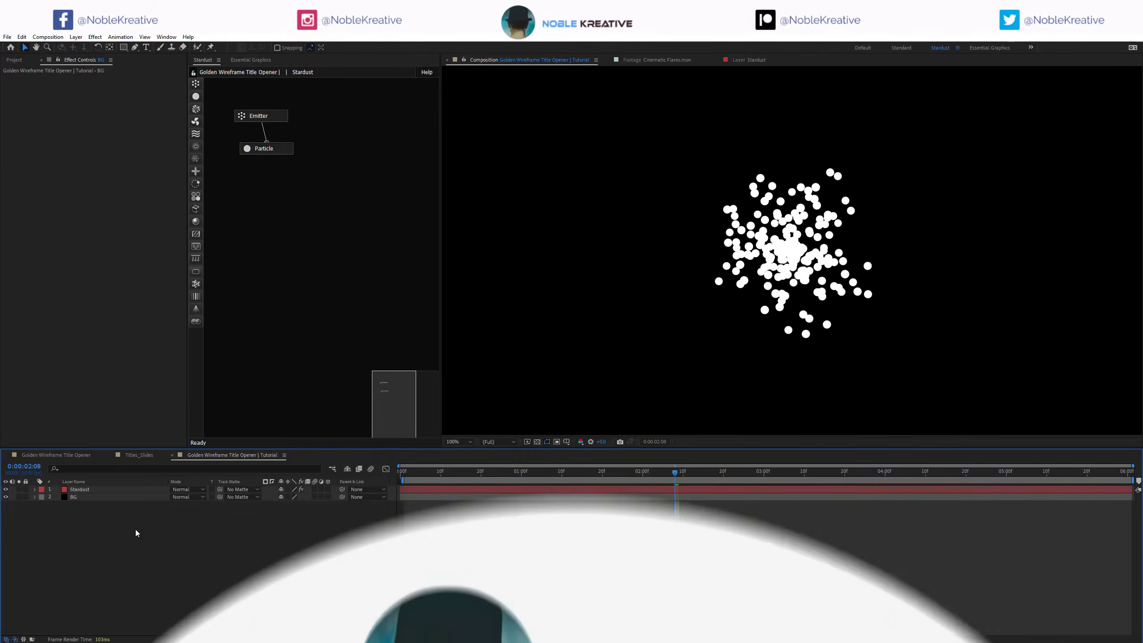
# Step: Select the Stardust layer and disable its Emitter node
pyautogui.click(70, 498)
pyautogui.click(87, 491)
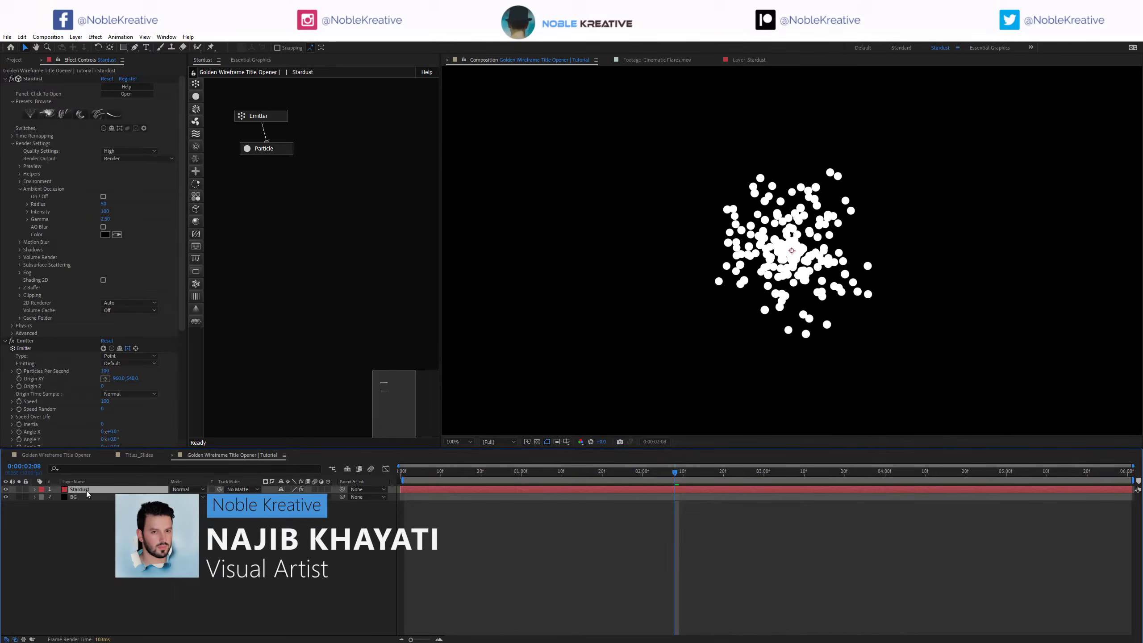
pyautogui.rightClick(275, 117)
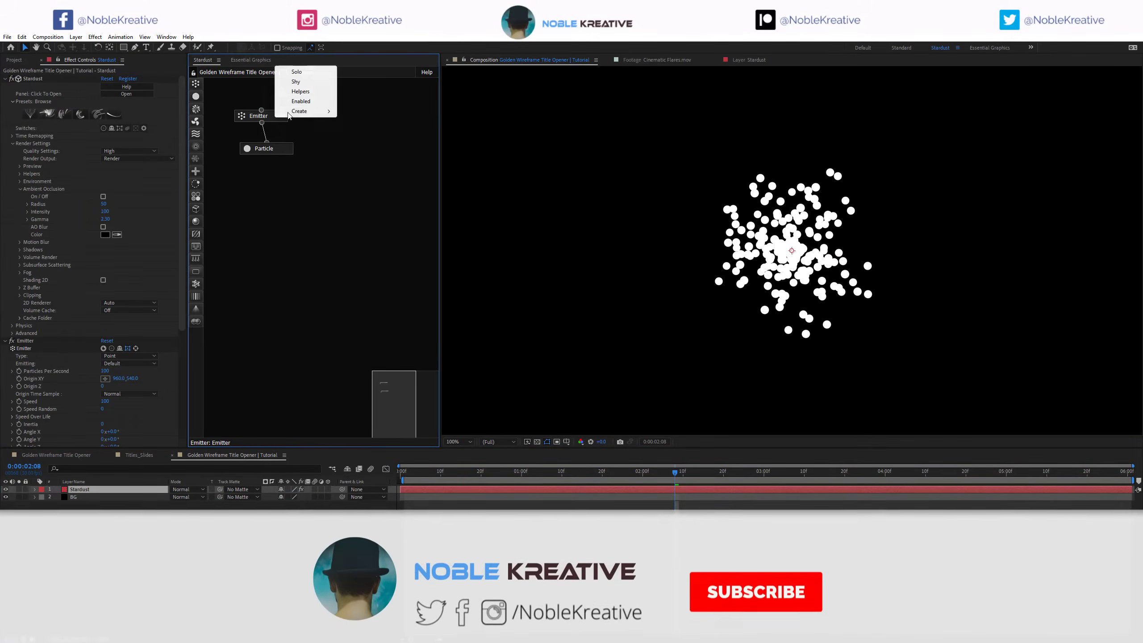
pyautogui.click(297, 100)
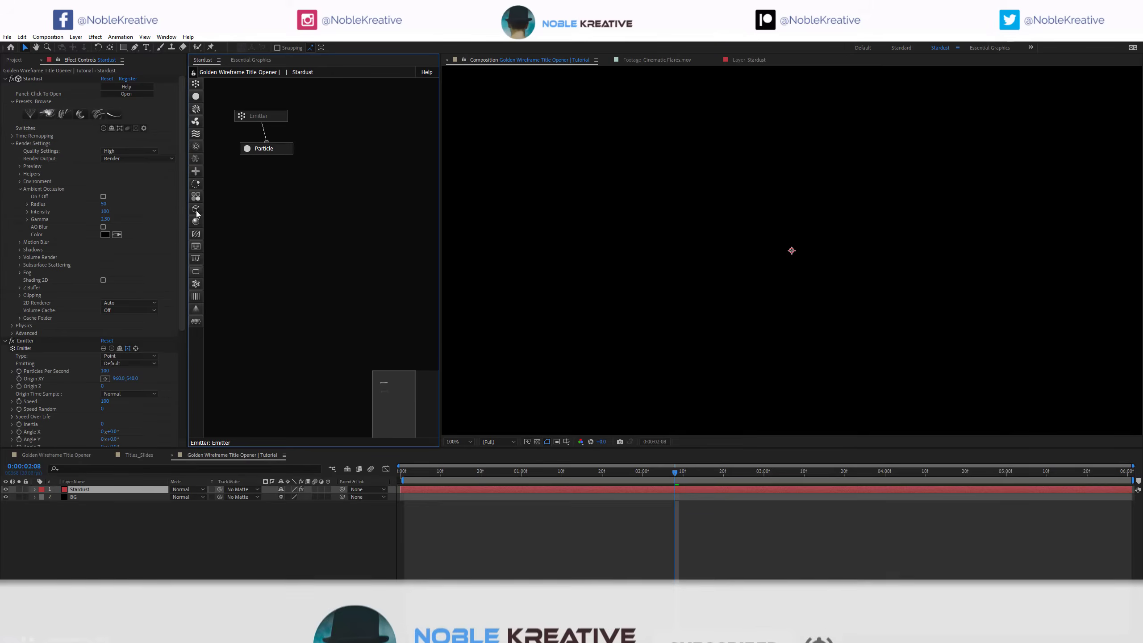
# Step: Add a Model node and a Deform node to the Stardust graph, and set the Model's source to Primitive
pyautogui.moveTo(196, 221); pyautogui.dragTo(317, 185)
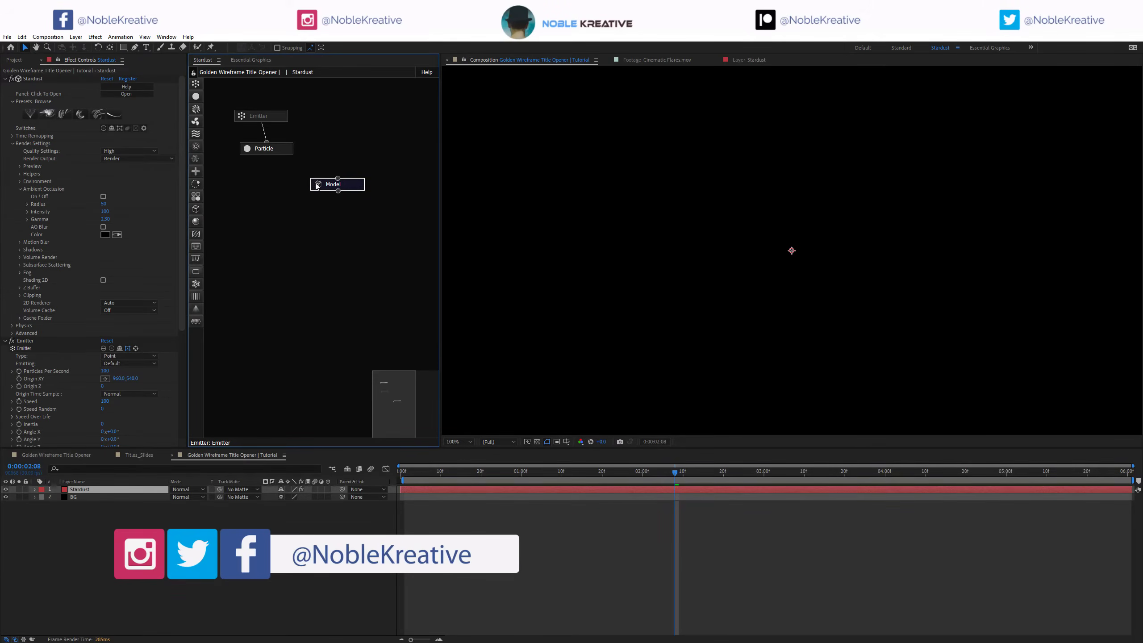
pyautogui.moveTo(198, 234); pyautogui.dragTo(375, 206)
pyautogui.click(350, 188)
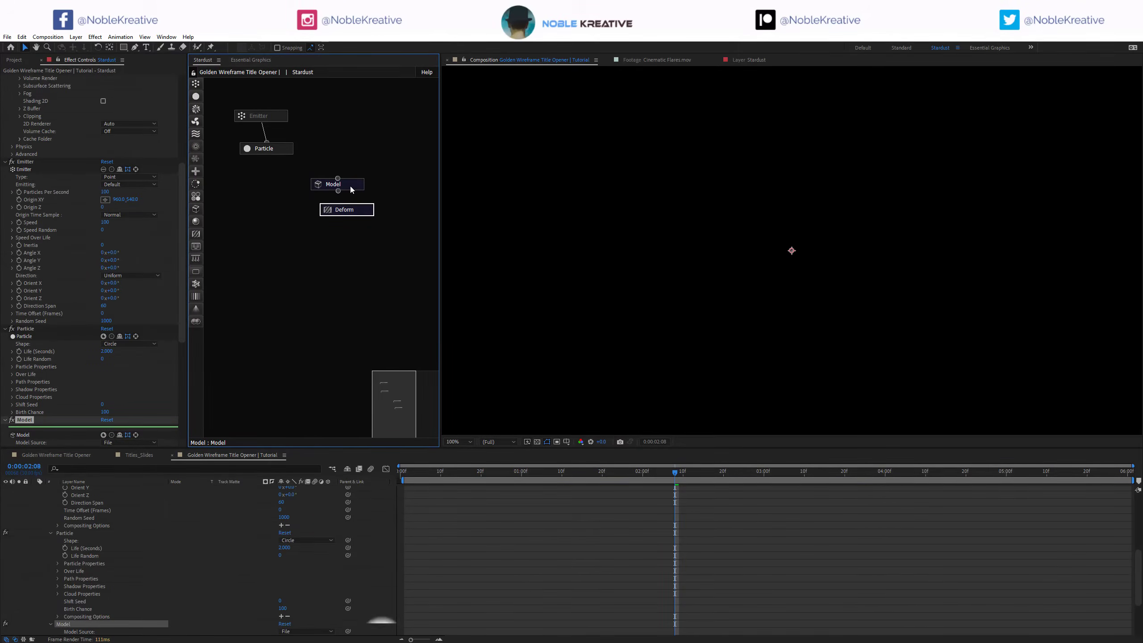
pyautogui.scroll(-5, 113, 271)
pyautogui.click(129, 342)
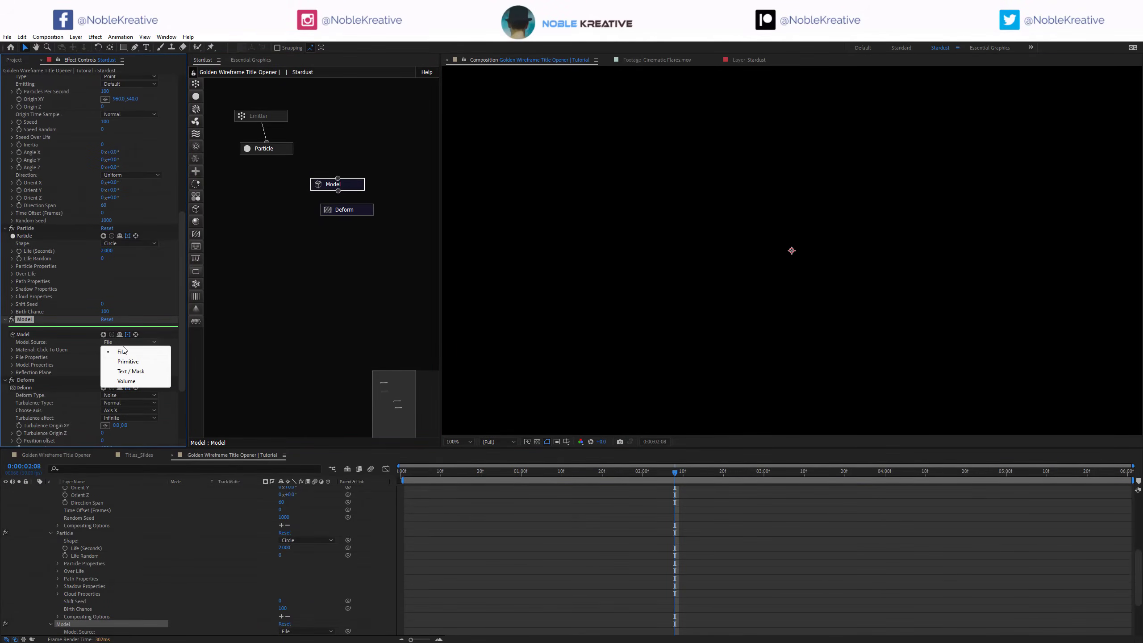
pyautogui.click(127, 362)
# Step: Set the cube primitive's Size X to 1330, Size Y to 500 and Size Z to 500
pyautogui.click(103, 373)
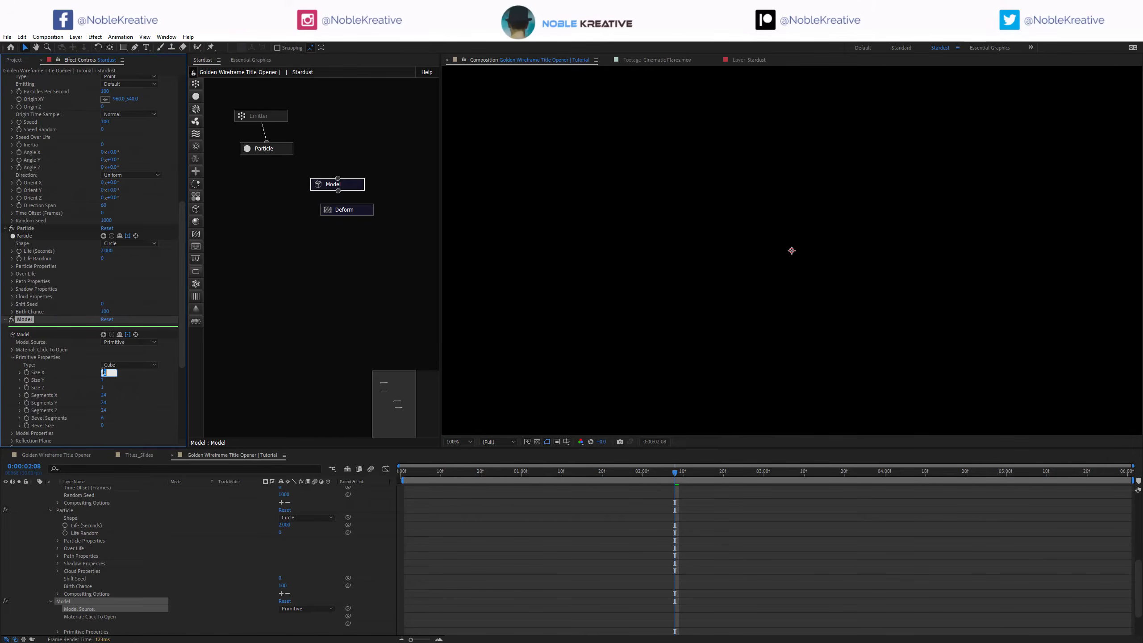
pyautogui.write('1330')
pyautogui.press('Return')
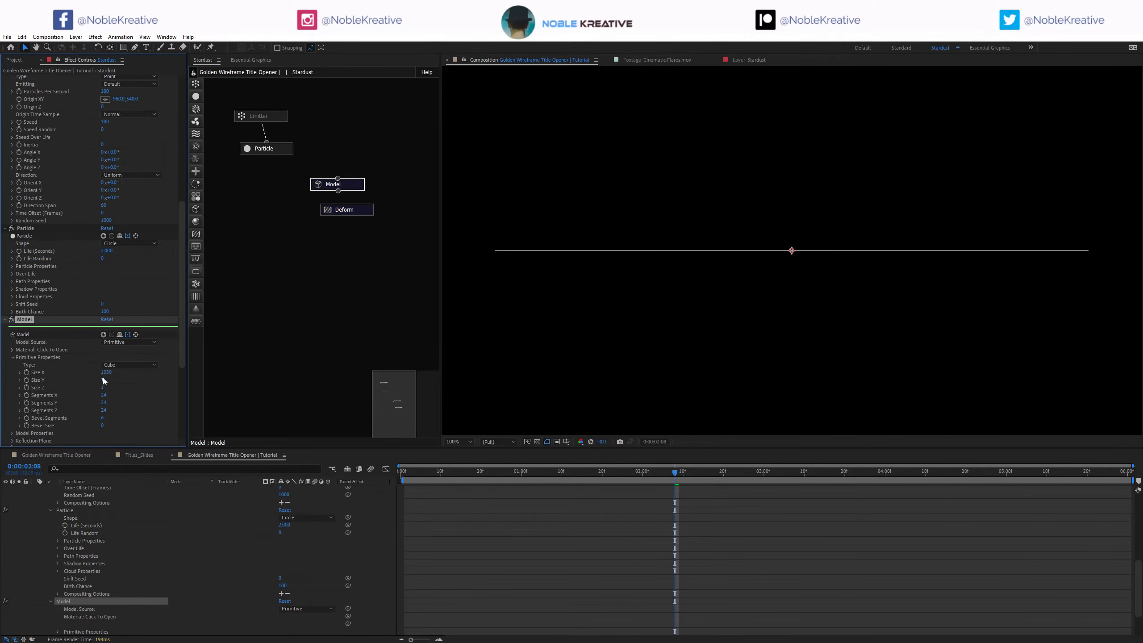
pyautogui.click(103, 380)
pyautogui.write('500')
pyautogui.press('Return')
pyautogui.click(103, 388)
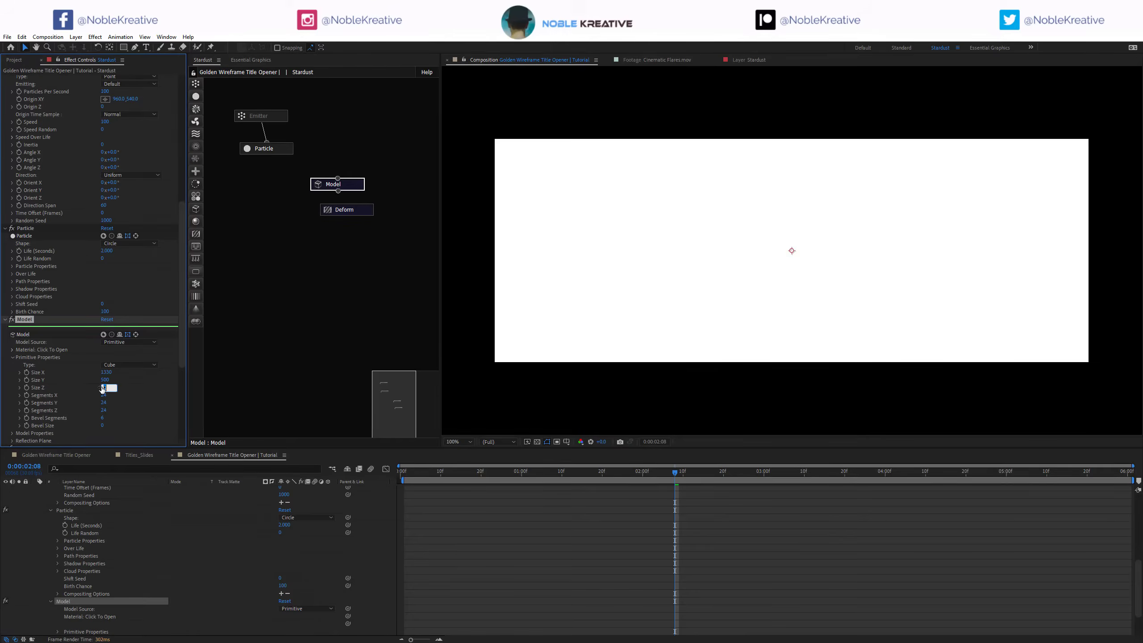
pyautogui.write('500')
pyautogui.press('Return')
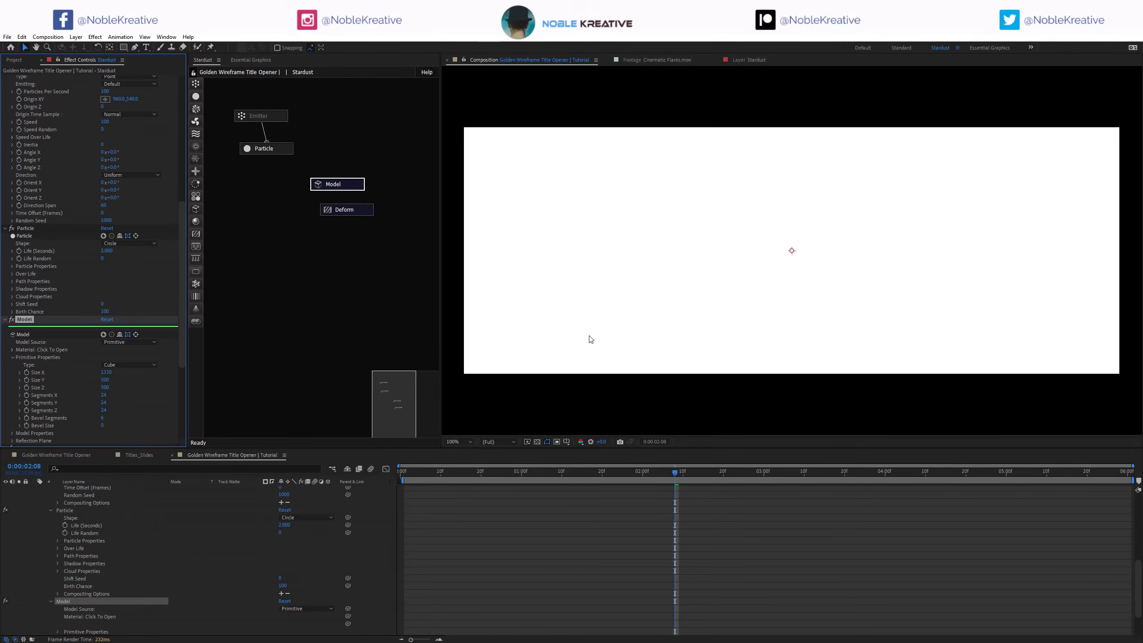
# Step: Set the cube's segments to 4 in X, 2 in Y and 2 in Z, with 1 bevel segment
pyautogui.click(105, 395)
pyautogui.click(104, 403)
pyautogui.write('2')
pyautogui.click(105, 410)
pyautogui.write('2')
pyautogui.click(75, 407)
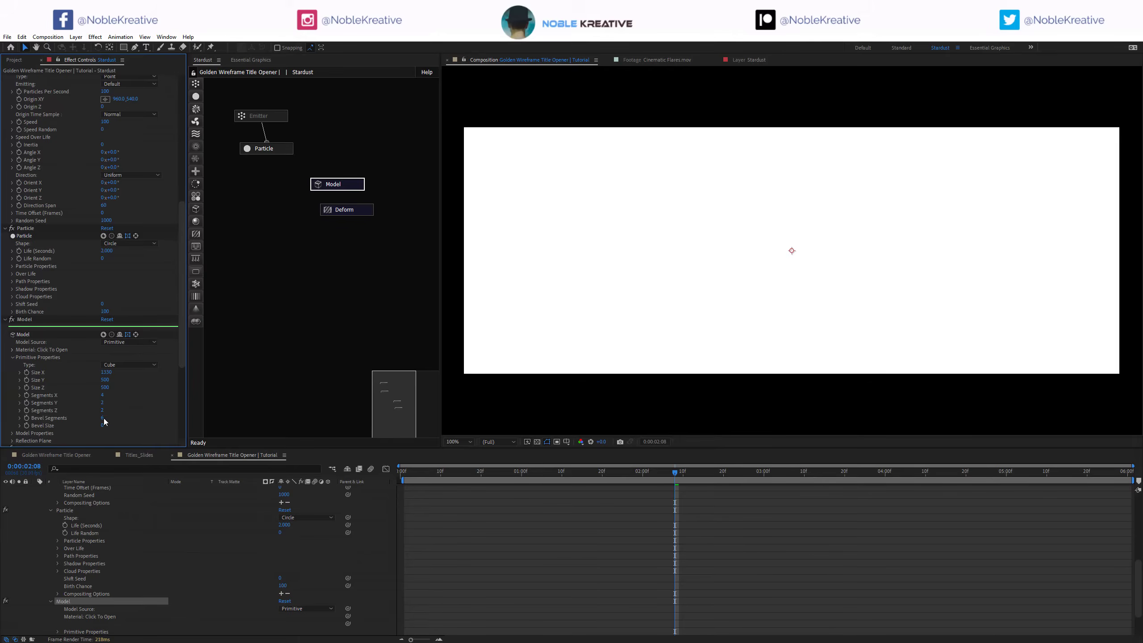
pyautogui.moveTo(103, 418); pyautogui.dragTo(21, 419)
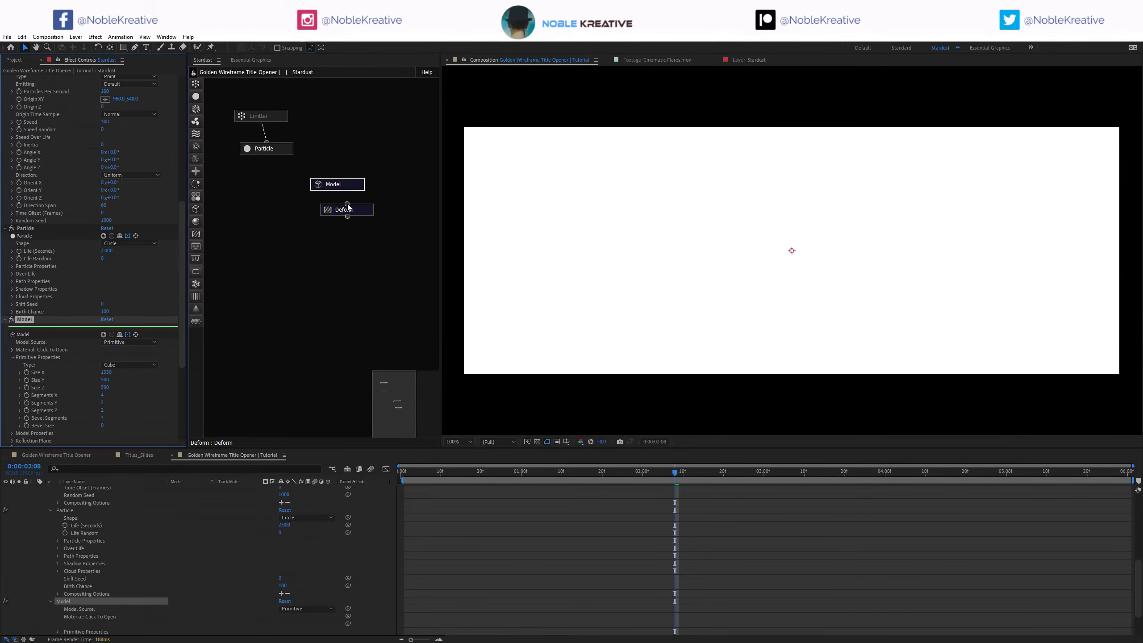
# Step: Connect the Deform node to the Model, and set its Noise Scale to 250 and Position offset to 190
pyautogui.moveTo(347, 204)
pyautogui.mouseDown()
pyautogui.moveTo(395, 197)
pyautogui.moveTo(345, 186)
pyautogui.mouseUp()
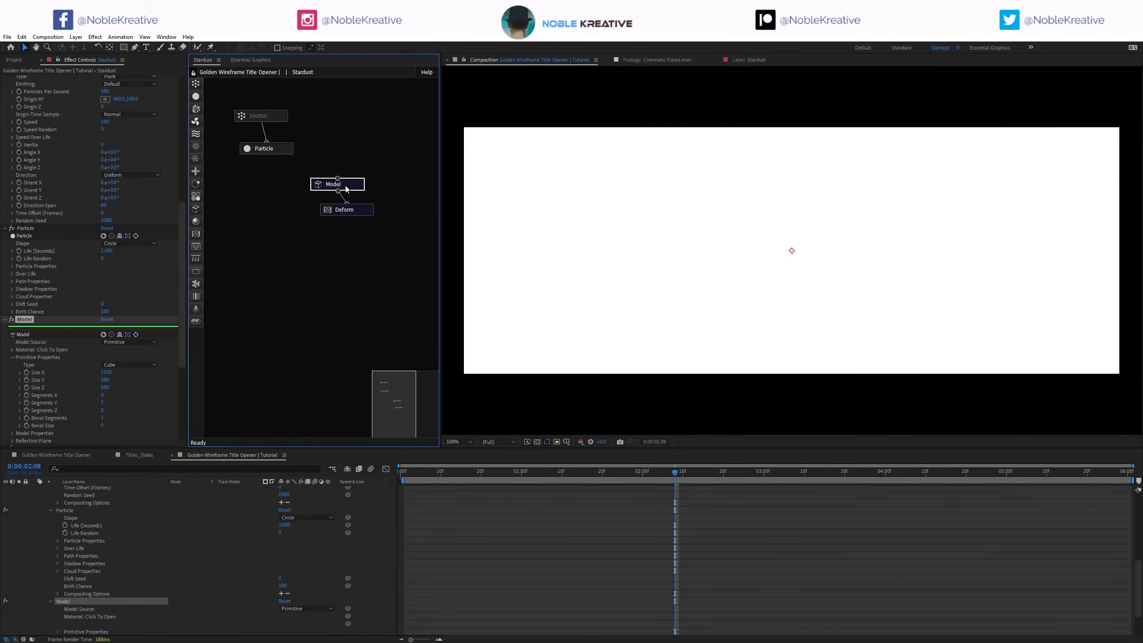
pyautogui.click(356, 209)
pyautogui.scroll(-4, 27, 315)
pyautogui.scroll(-2, 6, 281)
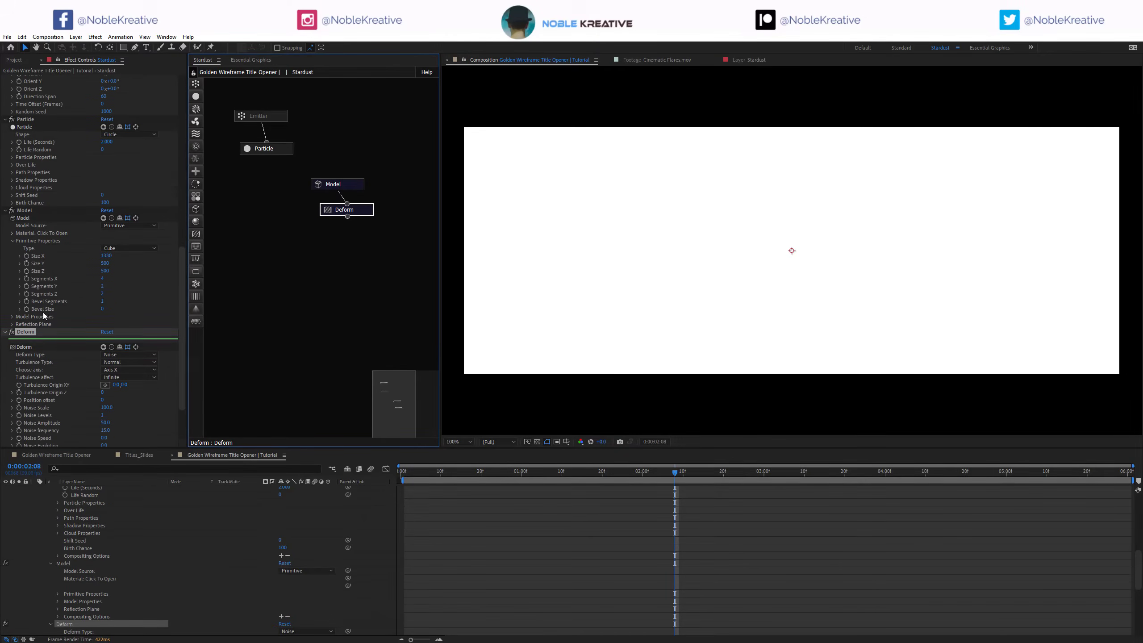
pyautogui.click(106, 388)
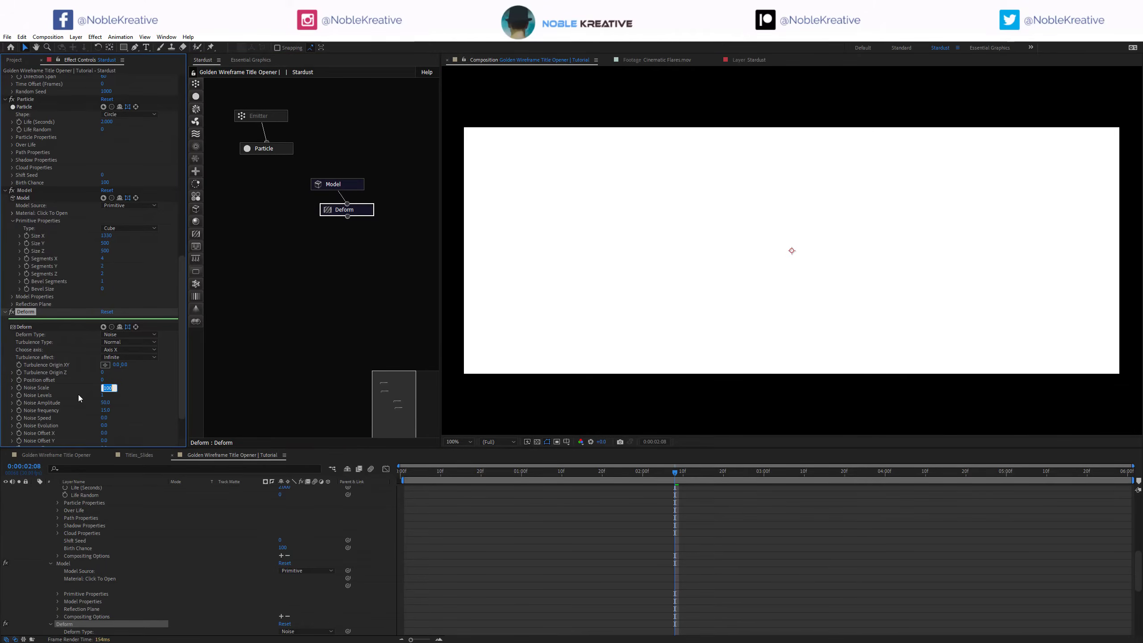
pyautogui.press('Return')
pyautogui.click(103, 380)
pyautogui.write('190')
pyautogui.press('Return')
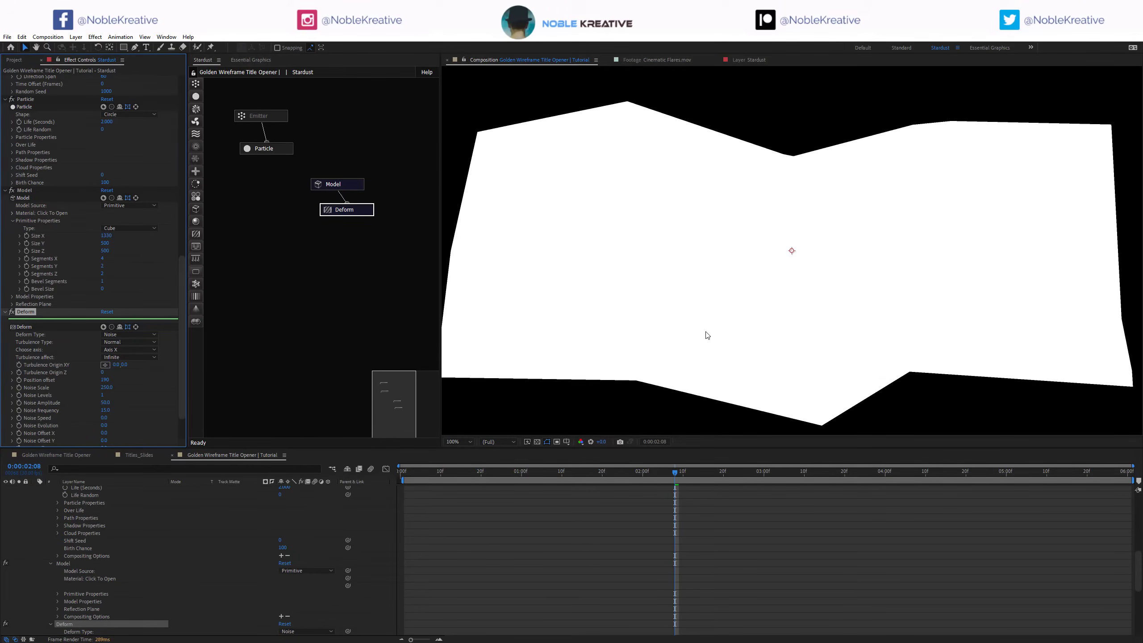
# Step: Set the Deform node's Noise Speed to 0.5, Noise Levels to 2 and Noise Iterations to 2
pyautogui.scroll(-1, 90, 404)
pyautogui.click(104, 398)
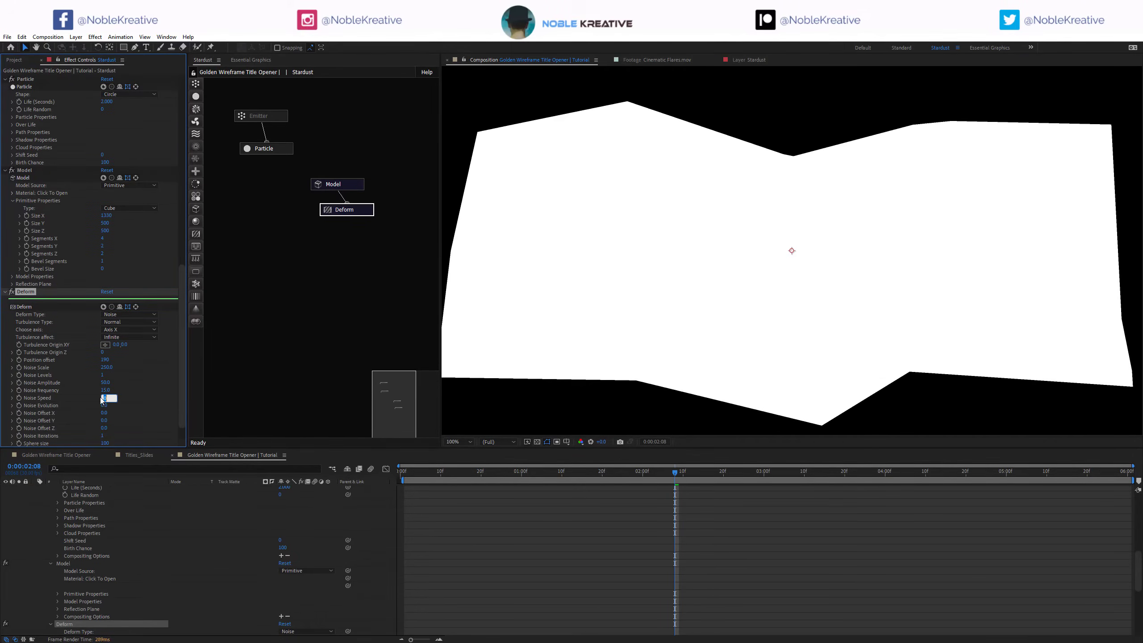
pyautogui.press('Return')
pyautogui.click(104, 375)
pyautogui.write('2')
pyautogui.press('Return')
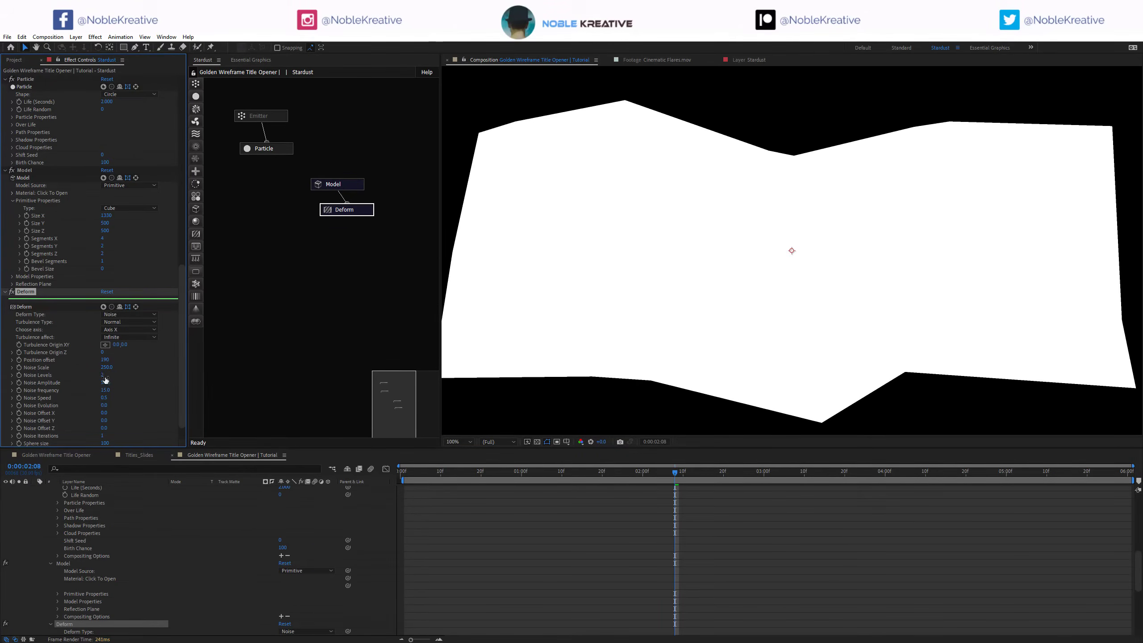
pyautogui.click(103, 436)
pyautogui.write('2')
pyautogui.press('Return')
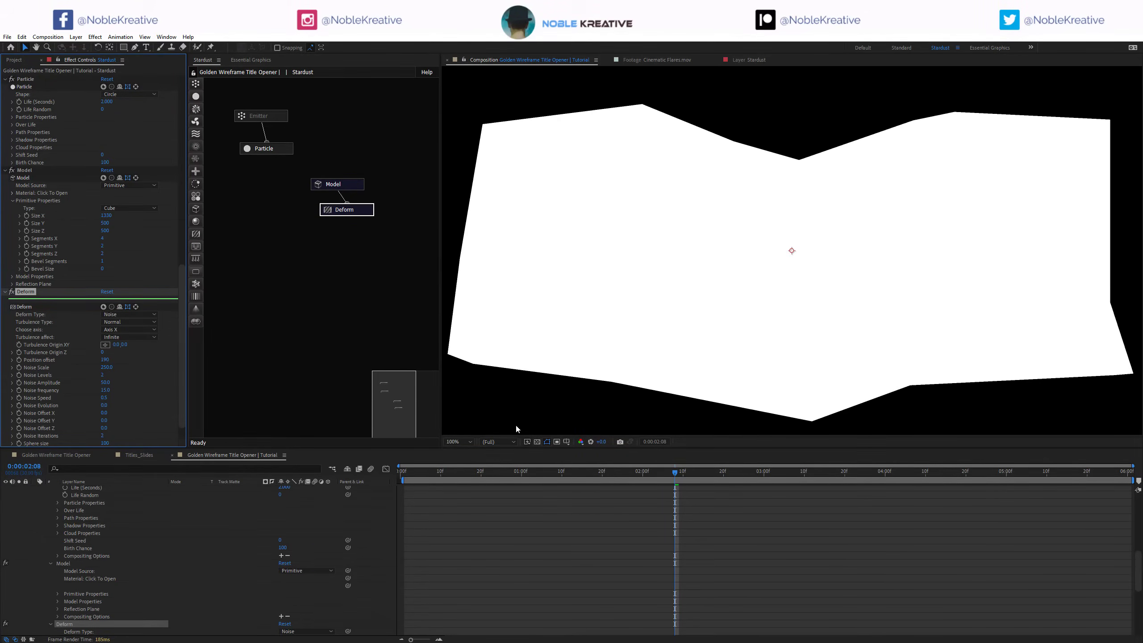
# Step: Preview the cube's deformation over time, ending at 0:00:02:11, and collapse the Stardust layer's properties
pyautogui.click(720, 475)
pyautogui.moveTo(794, 476); pyautogui.dragTo(688, 474)
pyautogui.scroll(10, 136, 507)
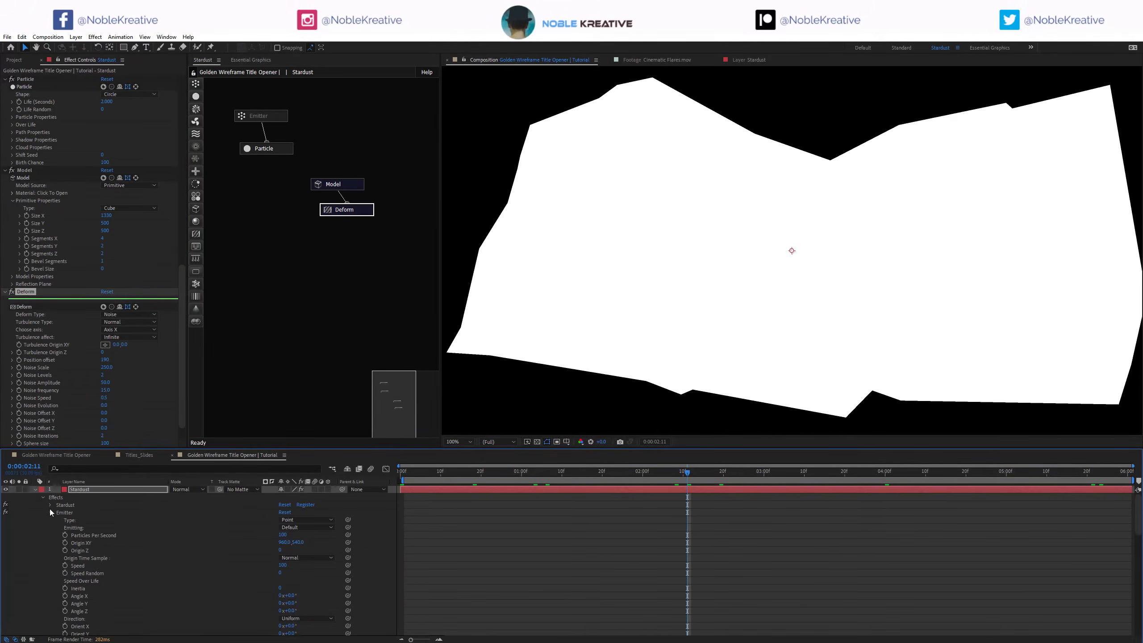
pyautogui.click(36, 490)
# Step: Disable the cube's Model node and enable the Emitter node again
pyautogui.rightClick(347, 187)
pyautogui.click(378, 173)
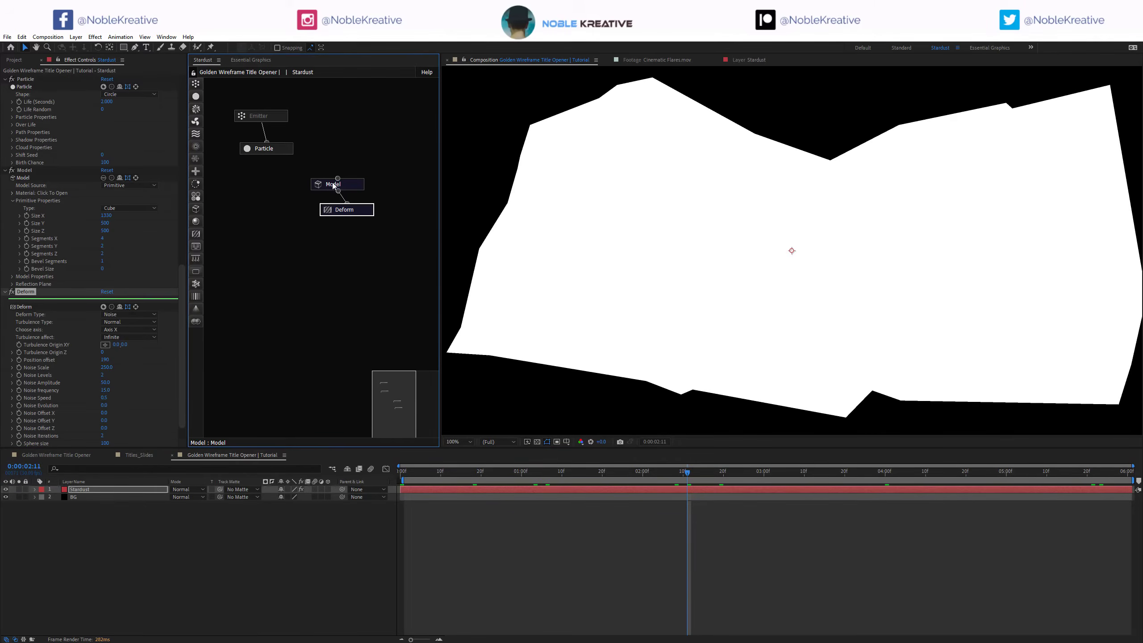
pyautogui.rightClick(256, 116)
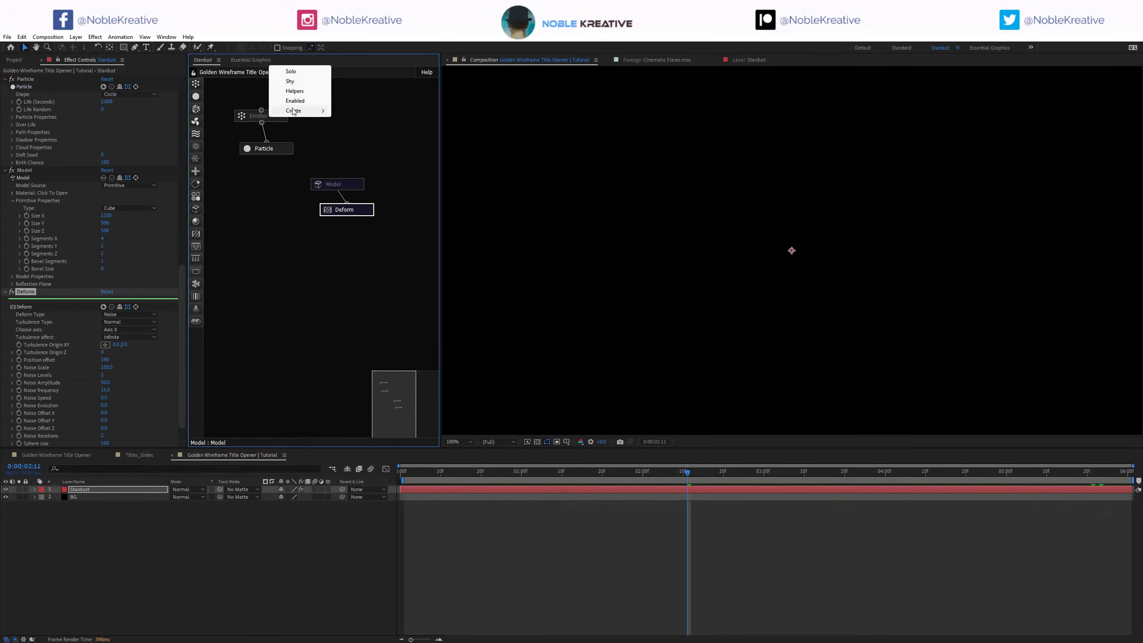
pyautogui.click(295, 100)
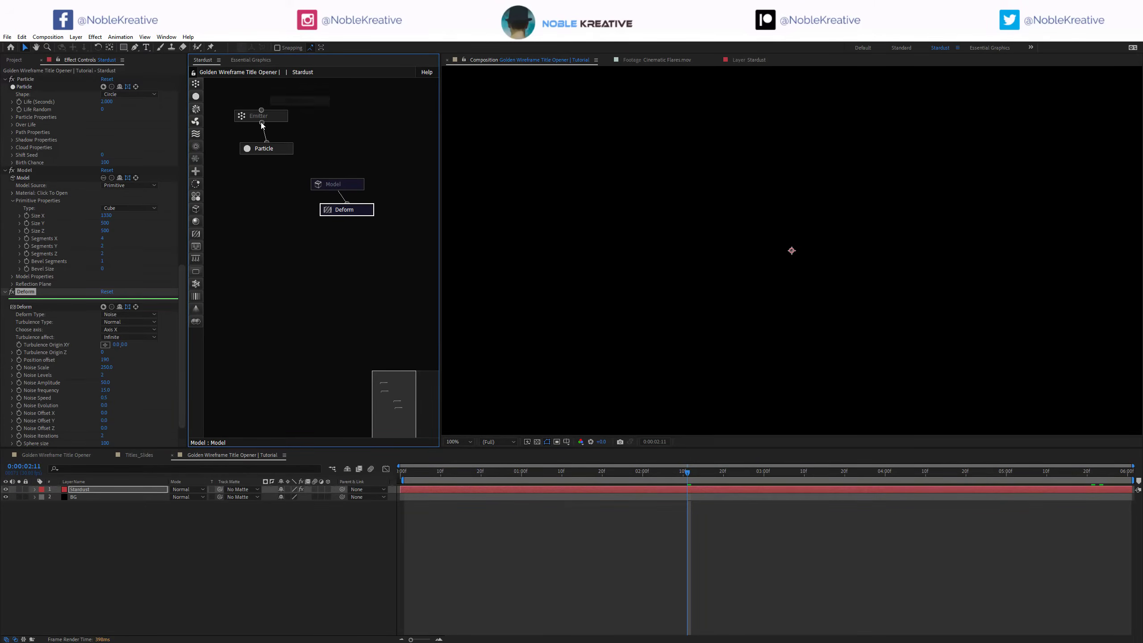
# Step: Set the Emitter's type to Object, its emitting mode to Once and its Speed to 0
pyautogui.click(238, 111)
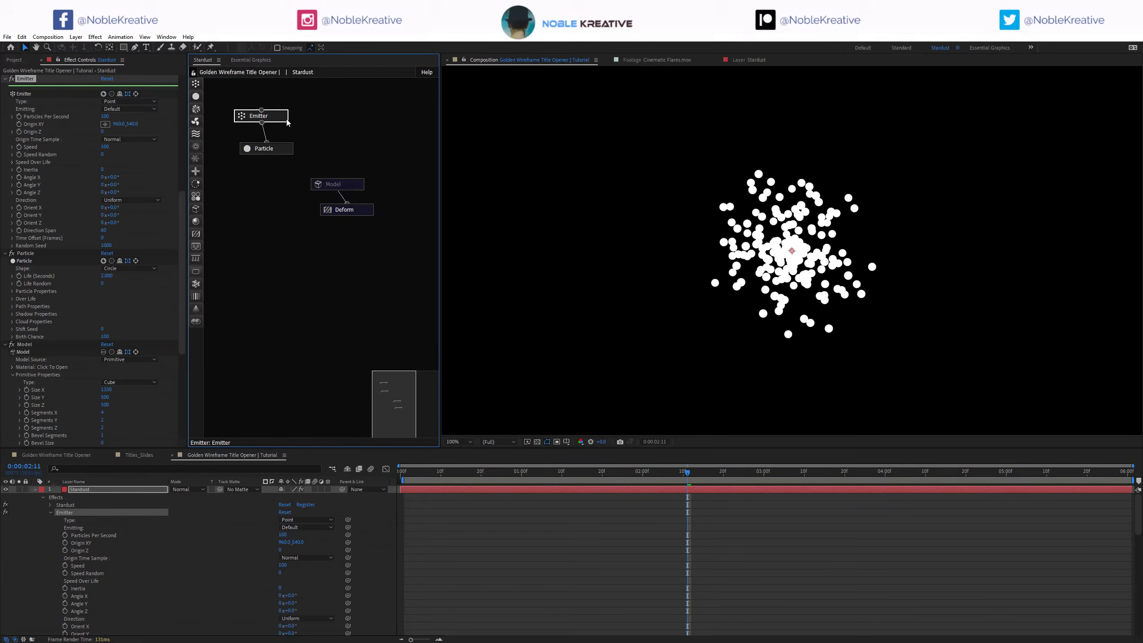
pyautogui.click(129, 101)
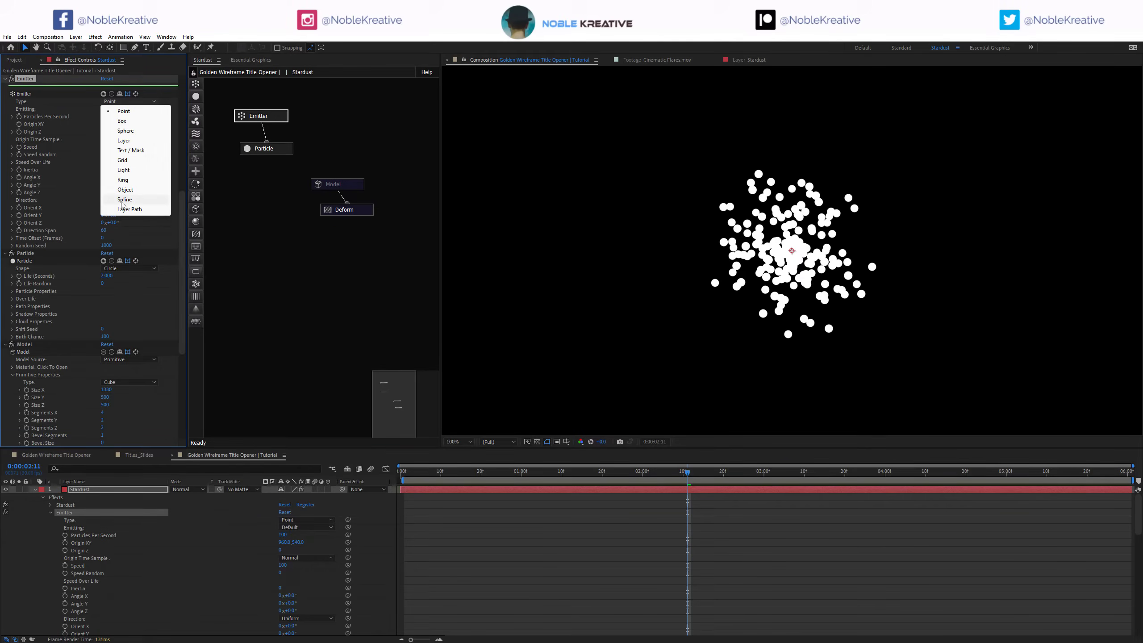
pyautogui.click(124, 190)
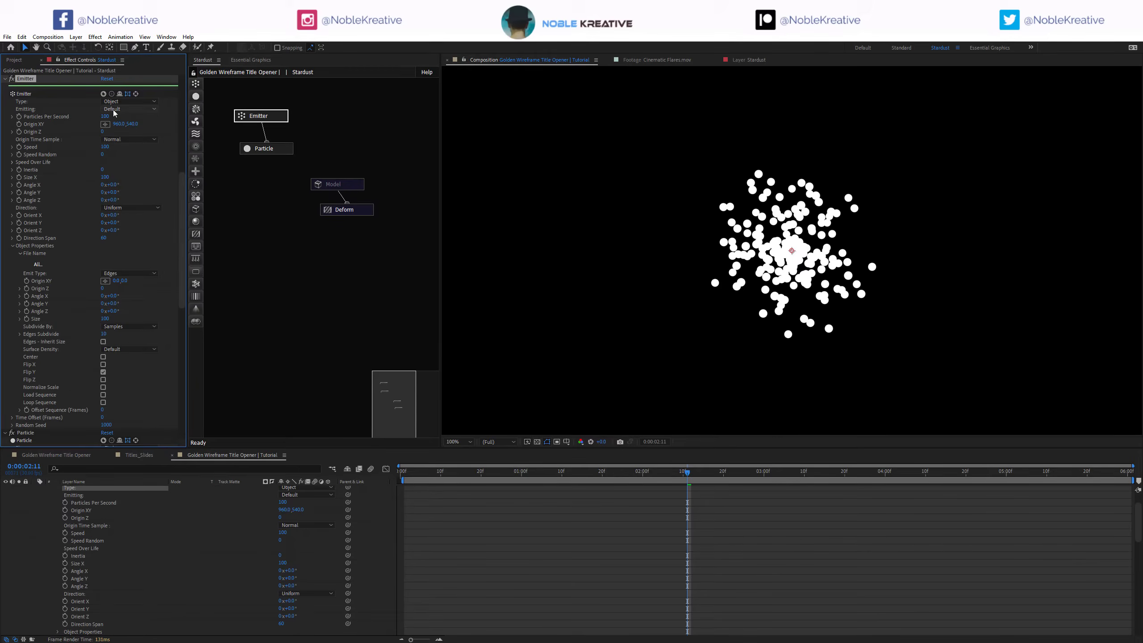
pyautogui.click(129, 109)
pyautogui.click(113, 124)
pyautogui.click(105, 147)
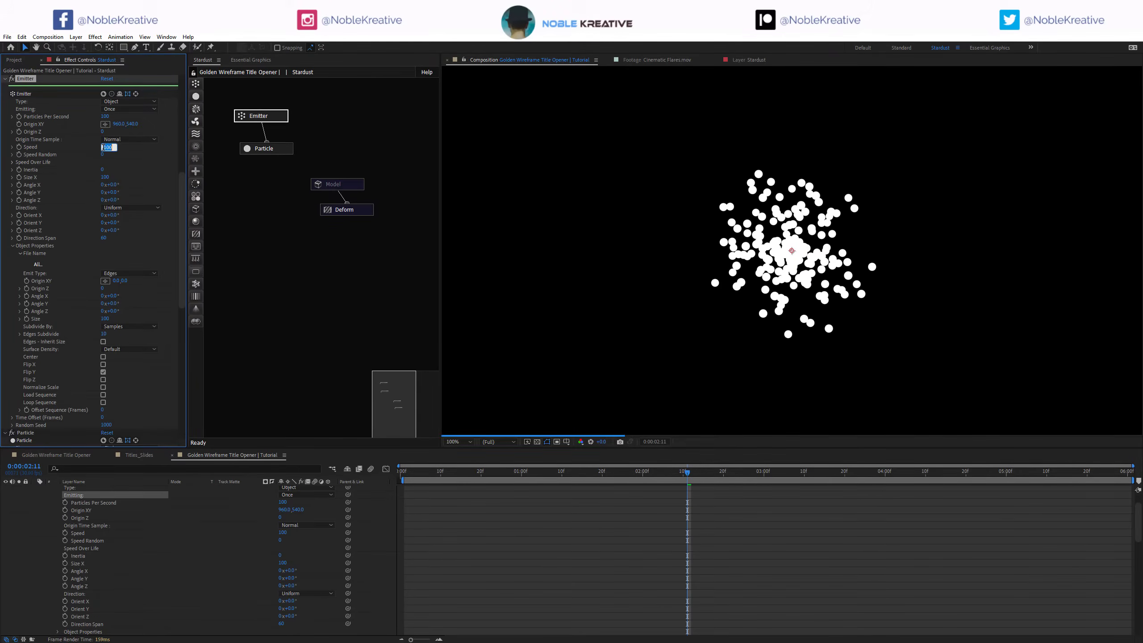
pyautogui.write('0')
pyautogui.press('Return')
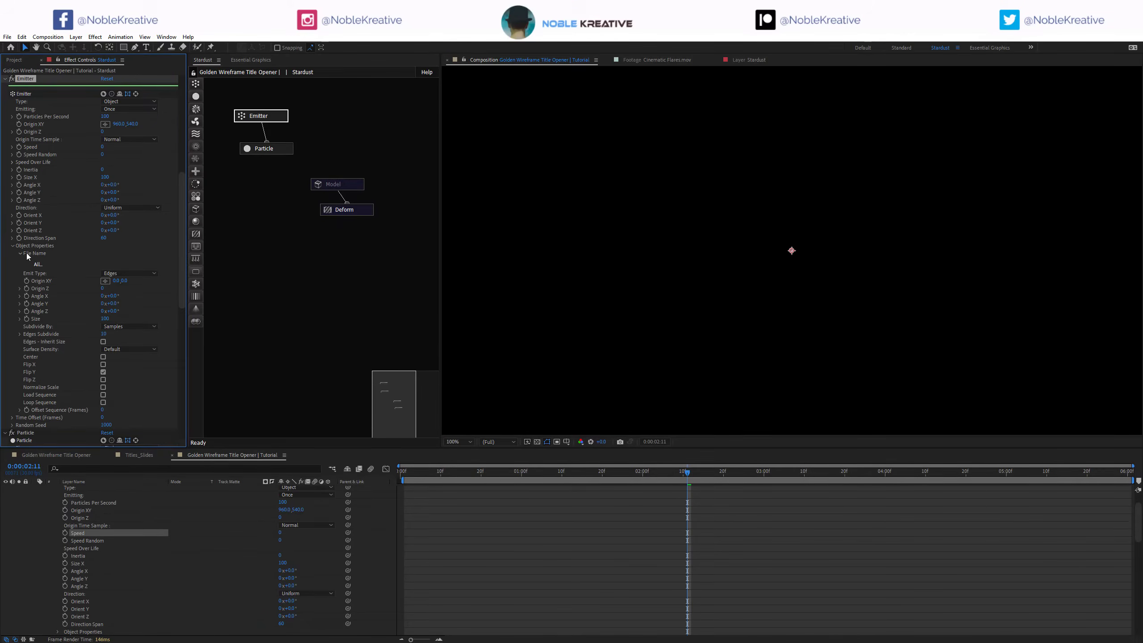
# Step: Set the Particle node's life to 10 seconds and its shape to Model
pyautogui.click(287, 153)
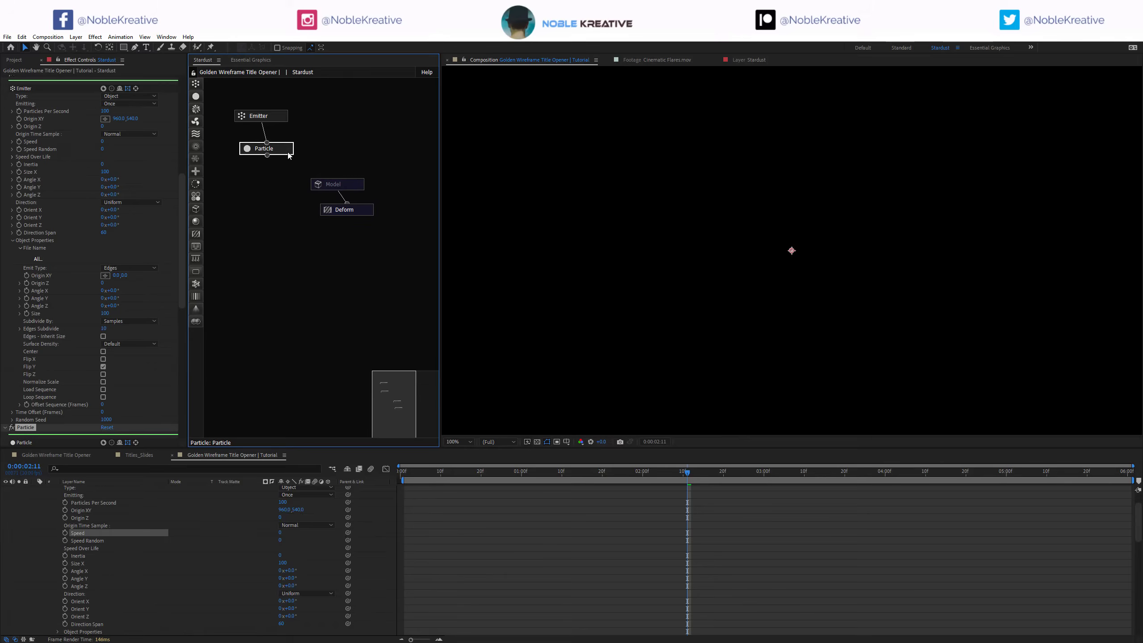
pyautogui.scroll(-5, 61, 345)
pyautogui.scroll(-1, 107, 365)
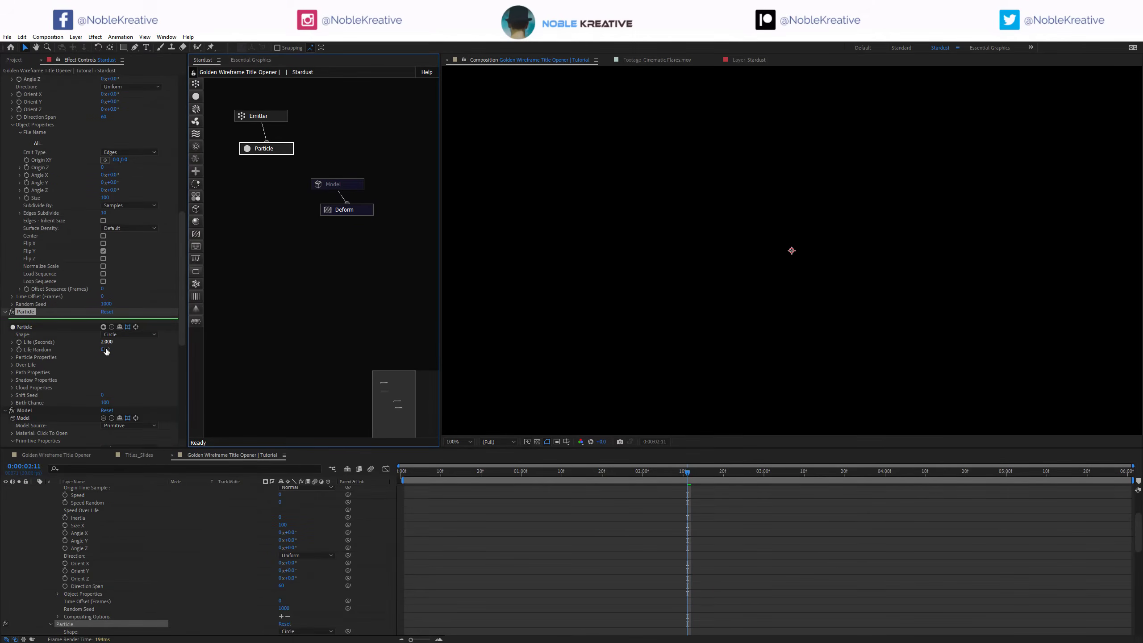
pyautogui.click(107, 342)
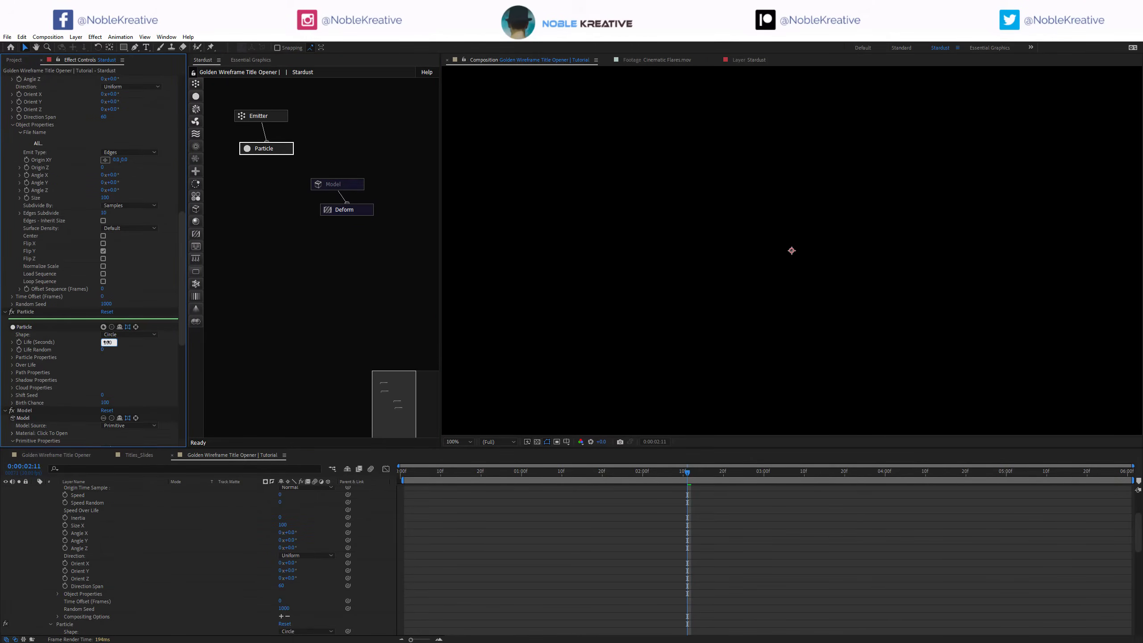
pyautogui.press('Return')
pyautogui.click(114, 334)
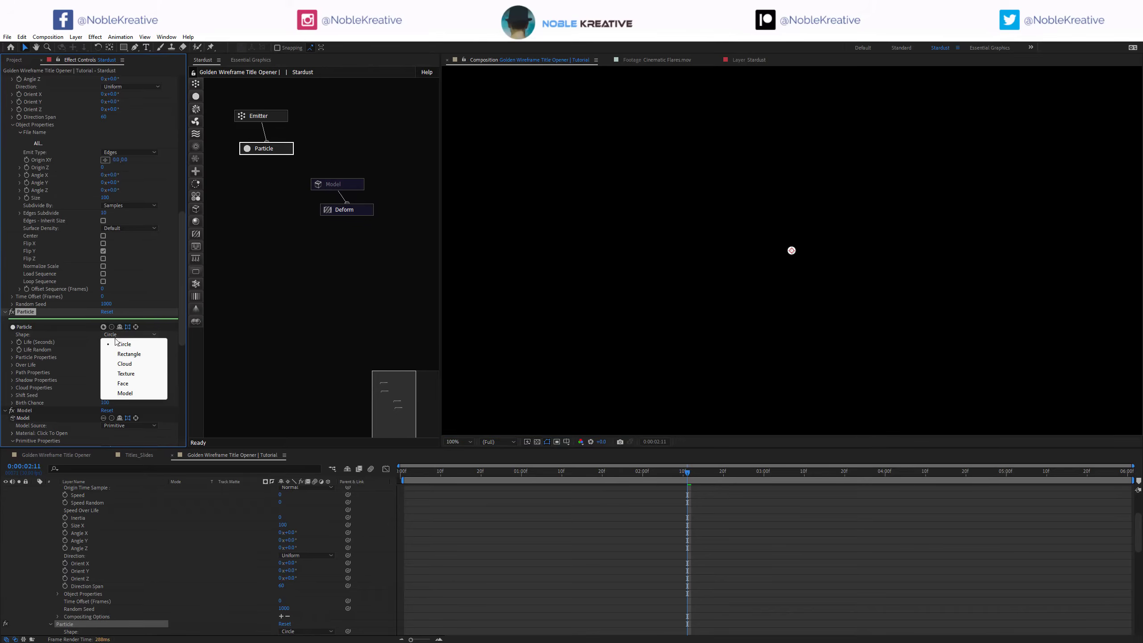
pyautogui.click(126, 393)
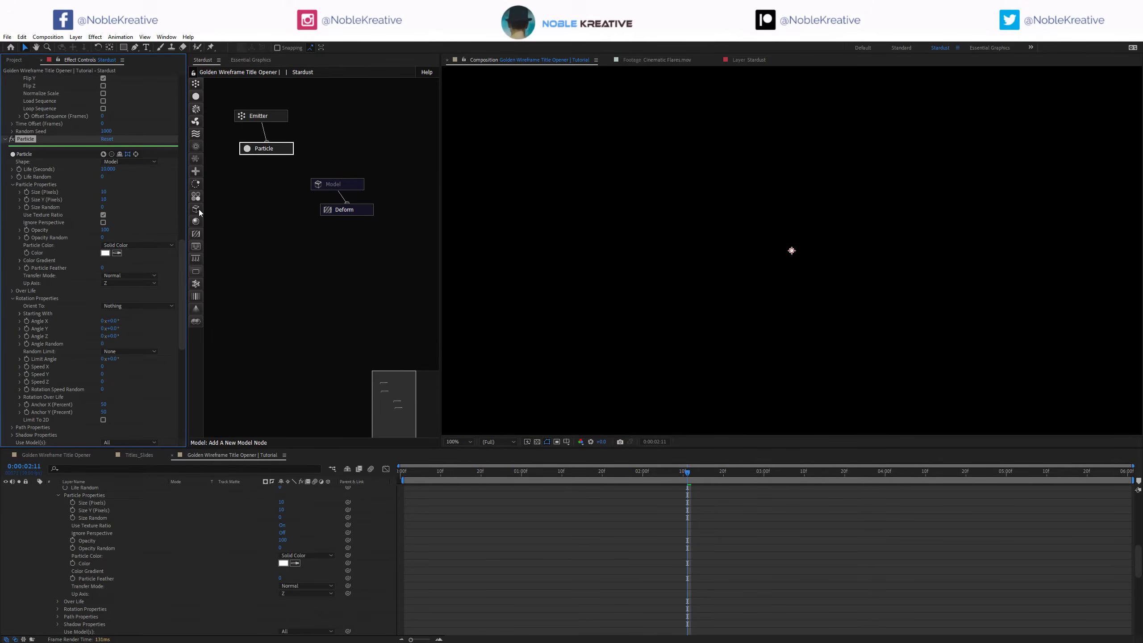
# Step: Add a new Model node connected below the Particle node and set its model source to Primitive
pyautogui.moveTo(196, 209); pyautogui.dragTo(271, 144)
pyautogui.click(278, 177)
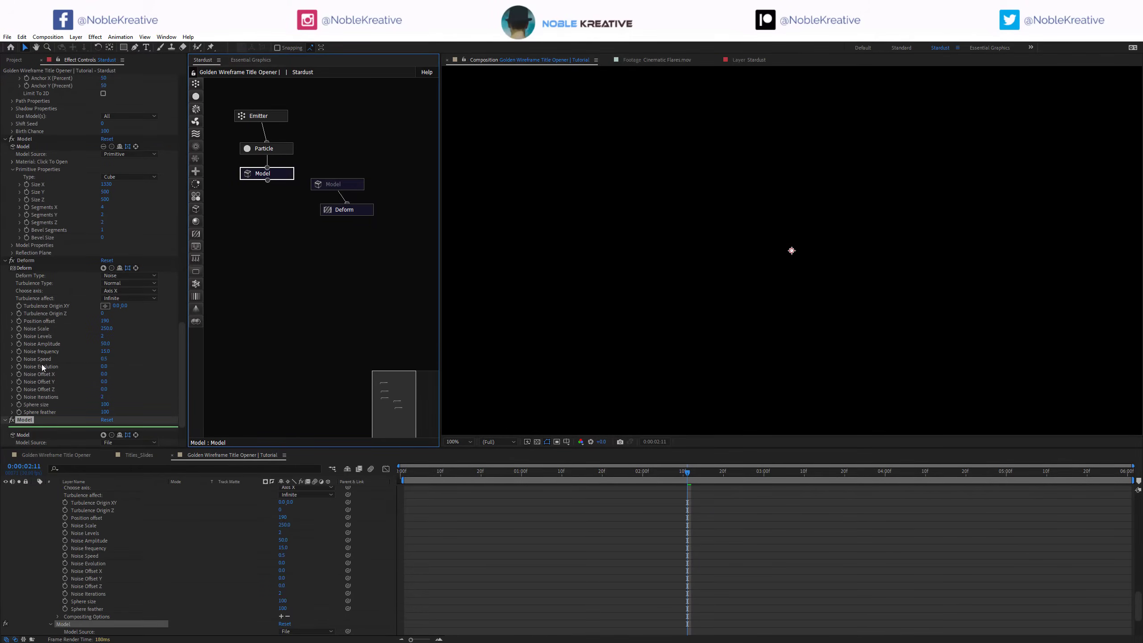
pyautogui.scroll(-2, 41, 365)
pyautogui.click(114, 403)
pyautogui.click(125, 424)
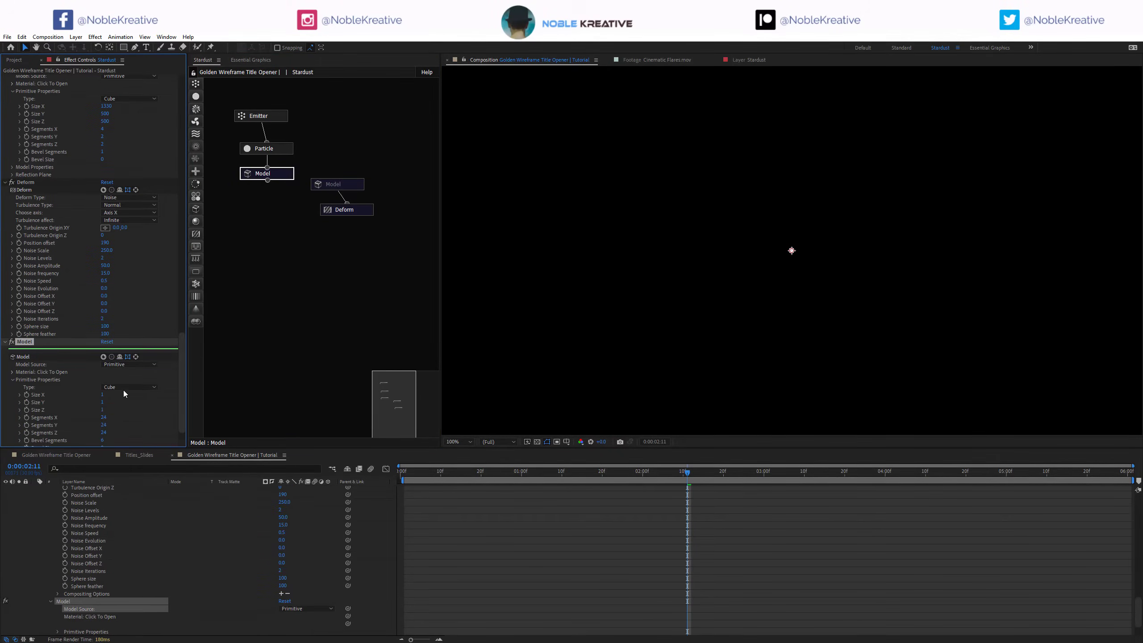
# Step: Make the new Model node's primitive a Cylinder with Size Y 100 and 6 segments in both X and Y
pyautogui.click(124, 388)
pyautogui.click(122, 436)
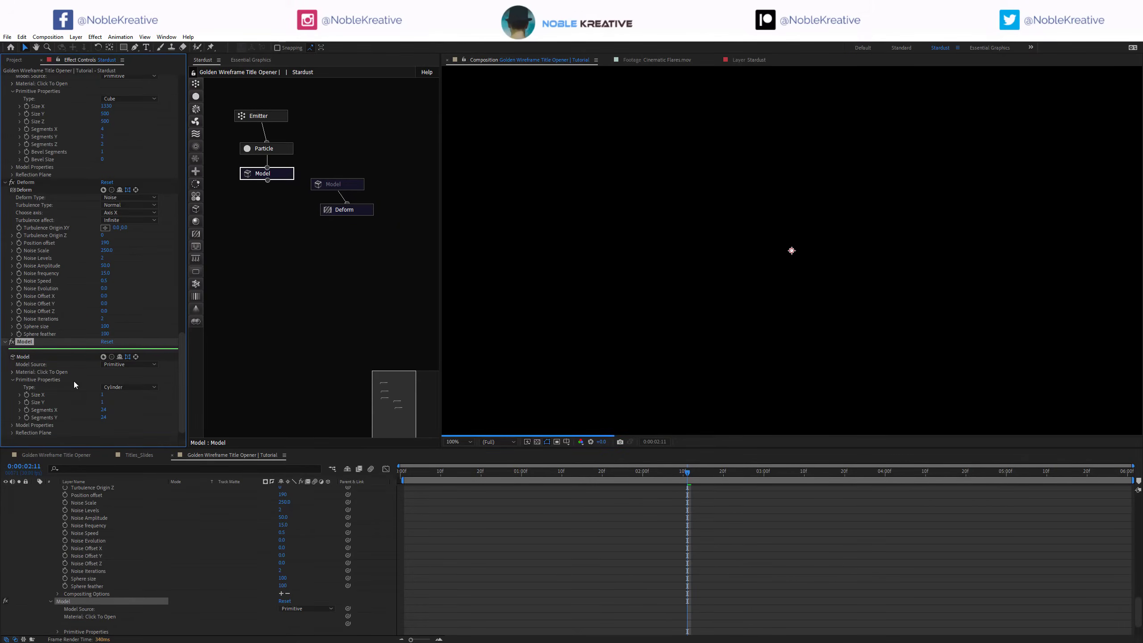
pyautogui.click(104, 402)
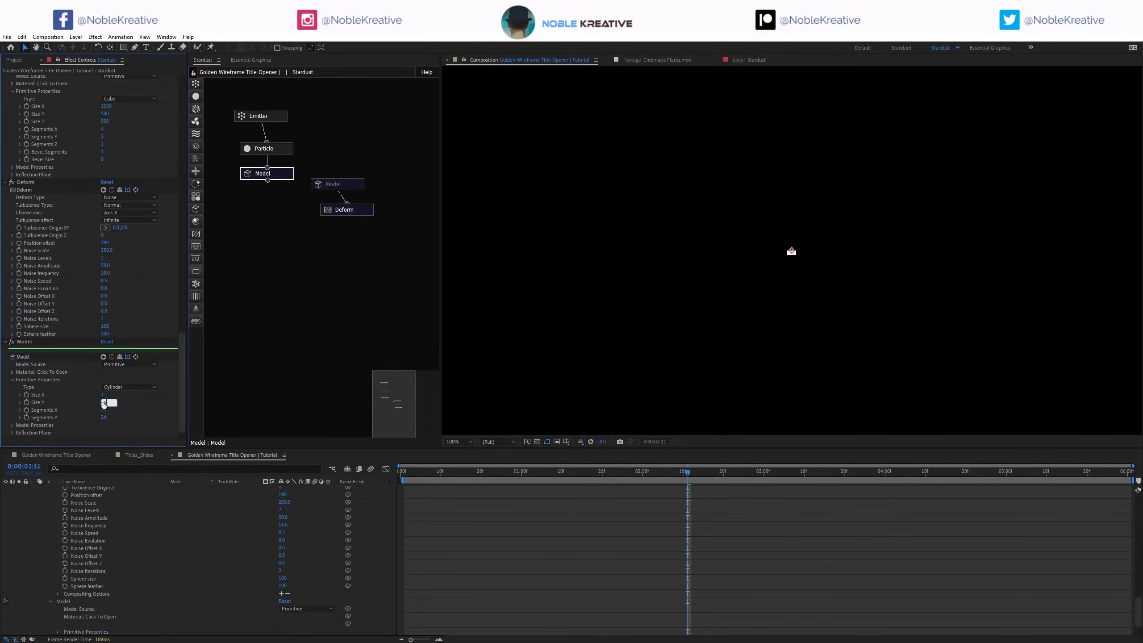
pyautogui.write('100')
pyautogui.click(104, 410)
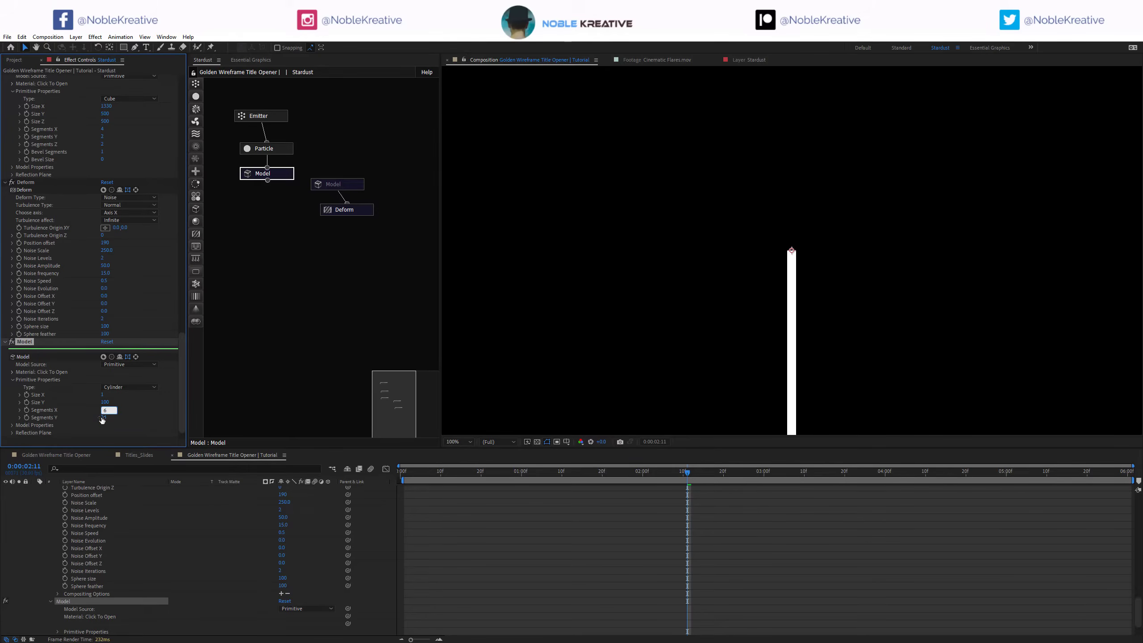
pyautogui.click(103, 418)
pyautogui.write('6')
# Step: Set the Particle node's size to 1 pixel
pyautogui.click(275, 150)
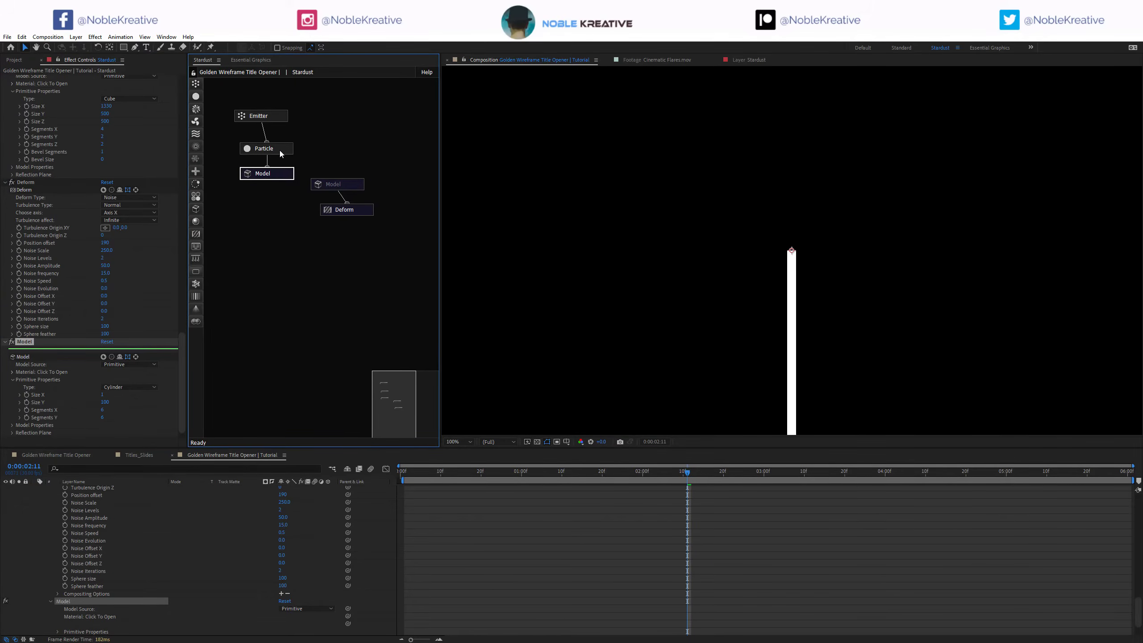
pyautogui.click(281, 154)
pyautogui.click(40, 134)
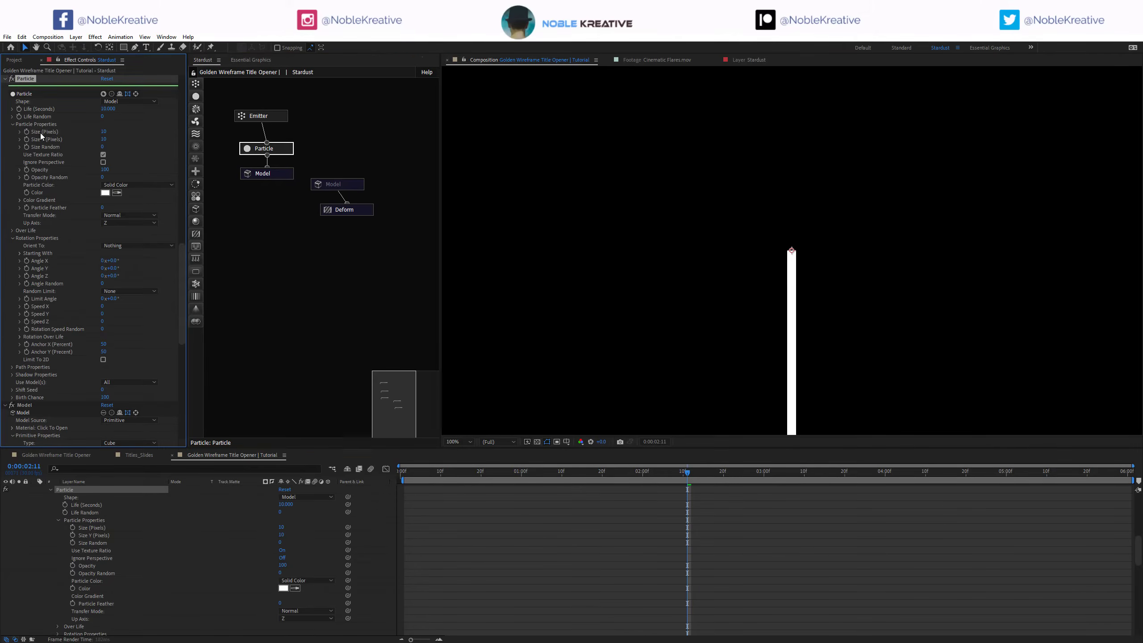
pyautogui.click(103, 132)
pyautogui.write('1')
pyautogui.press('Return')
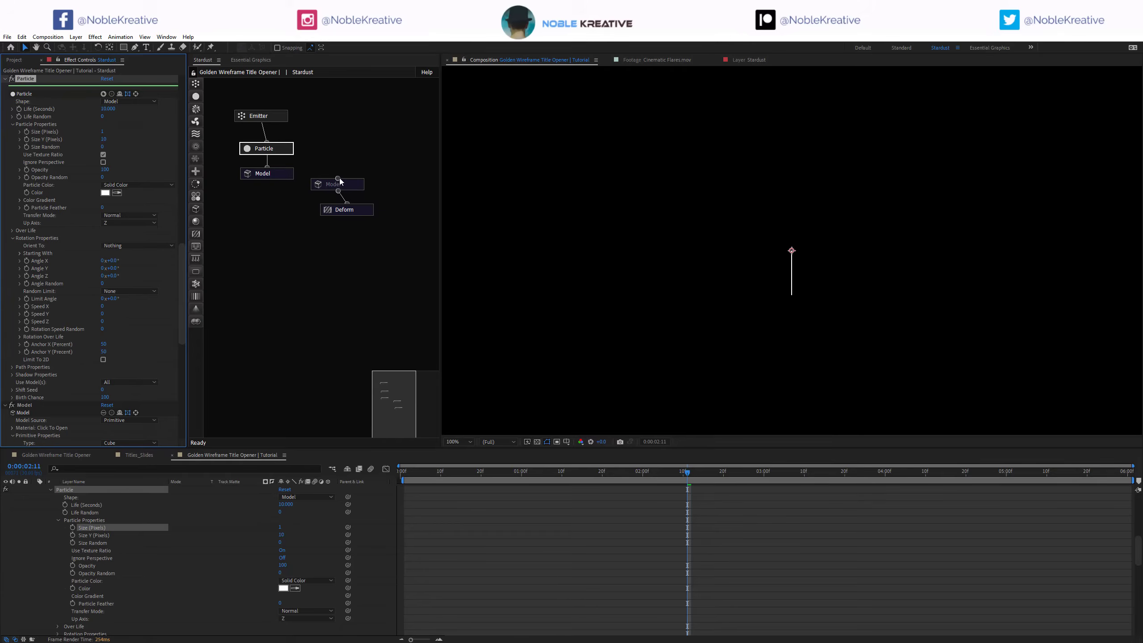
# Step: Connect the disabled cube Model node to the Emitter node
pyautogui.moveTo(337, 179); pyautogui.dragTo(341, 211)
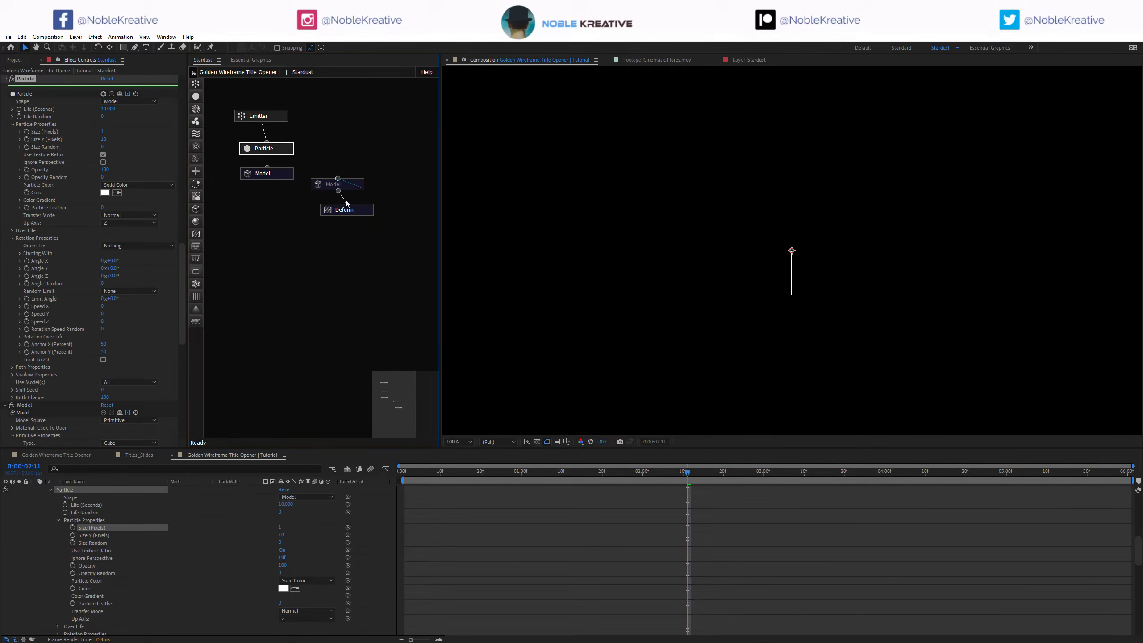
pyautogui.moveTo(263, 118)
pyautogui.mouseDown()
pyautogui.moveTo(279, 127)
pyautogui.moveTo(266, 115)
pyautogui.mouseUp()
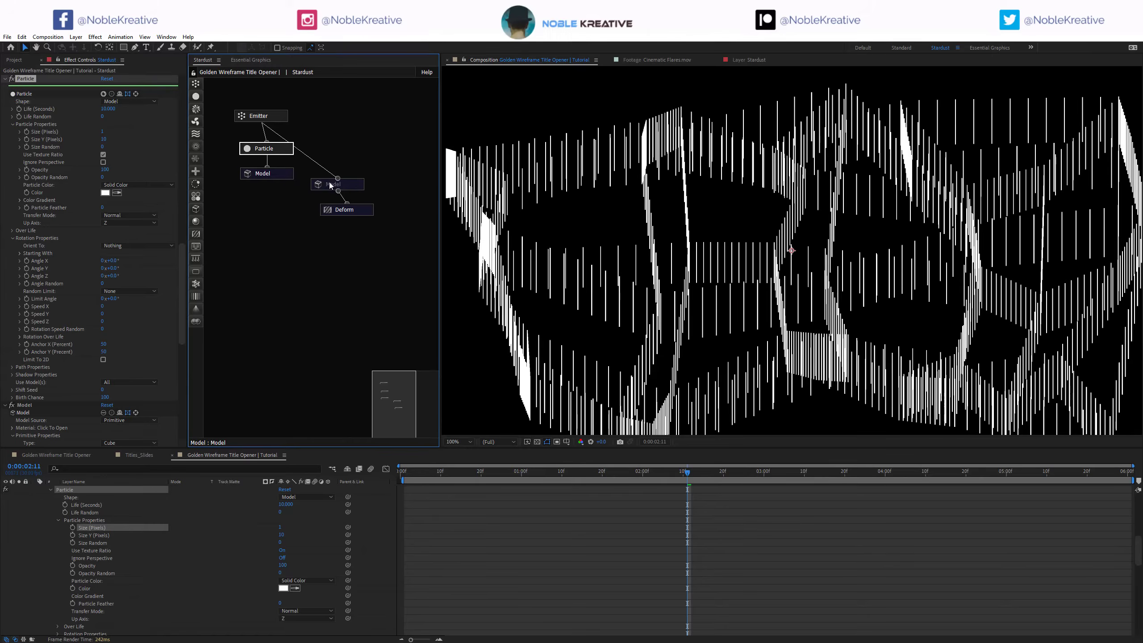
# Step: Change Angle X in the cylinder Model node's model properties to turn the cylinders toward the depth axis
pyautogui.click(252, 174)
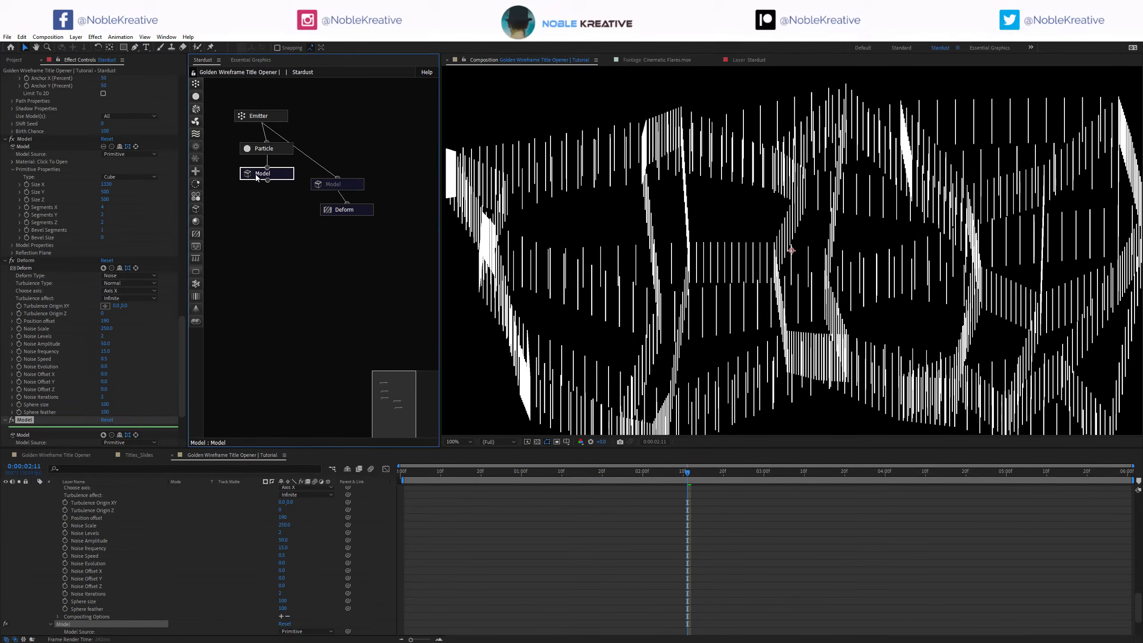
pyautogui.scroll(-4, 45, 349)
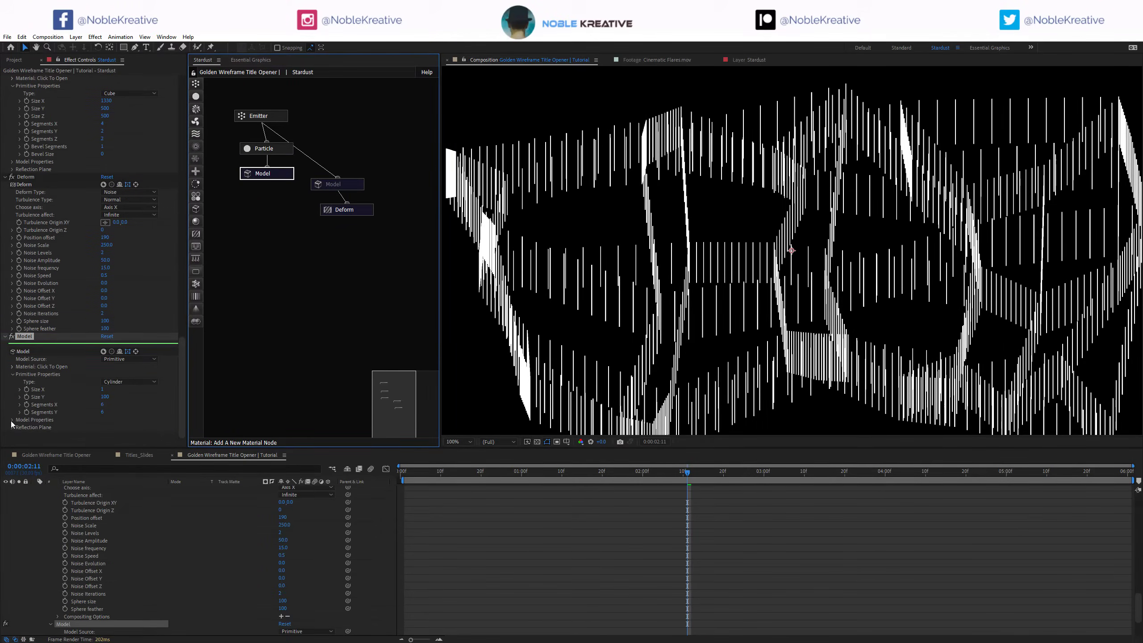
pyautogui.click(12, 420)
pyautogui.scroll(-6, 62, 372)
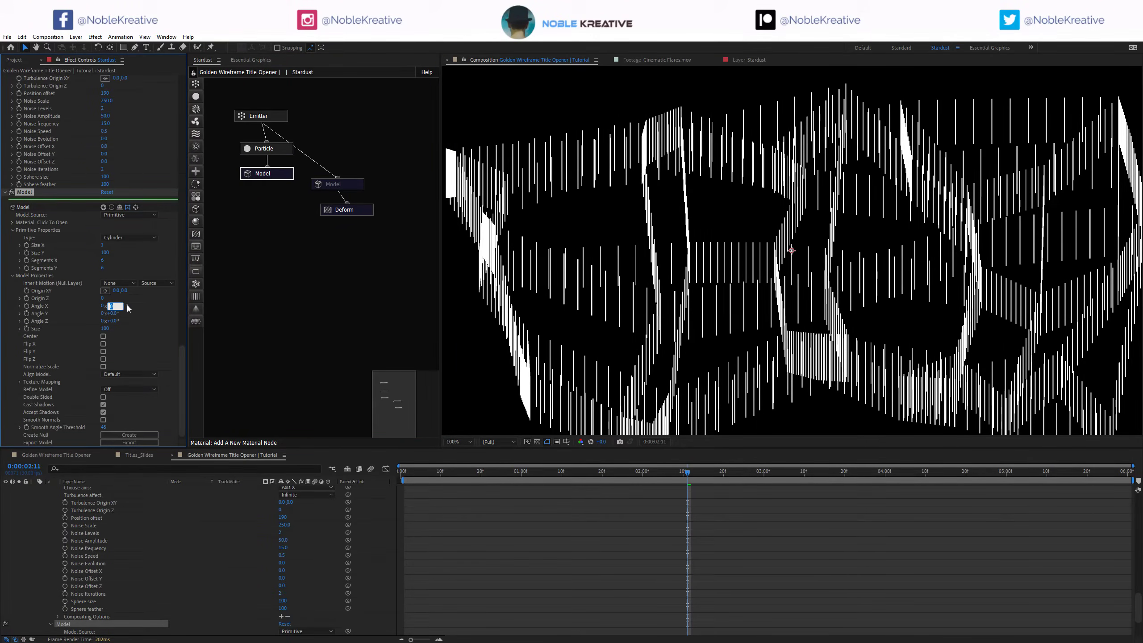
# Step: Orient the Particle node's rotation to Normal
pyautogui.click(258, 150)
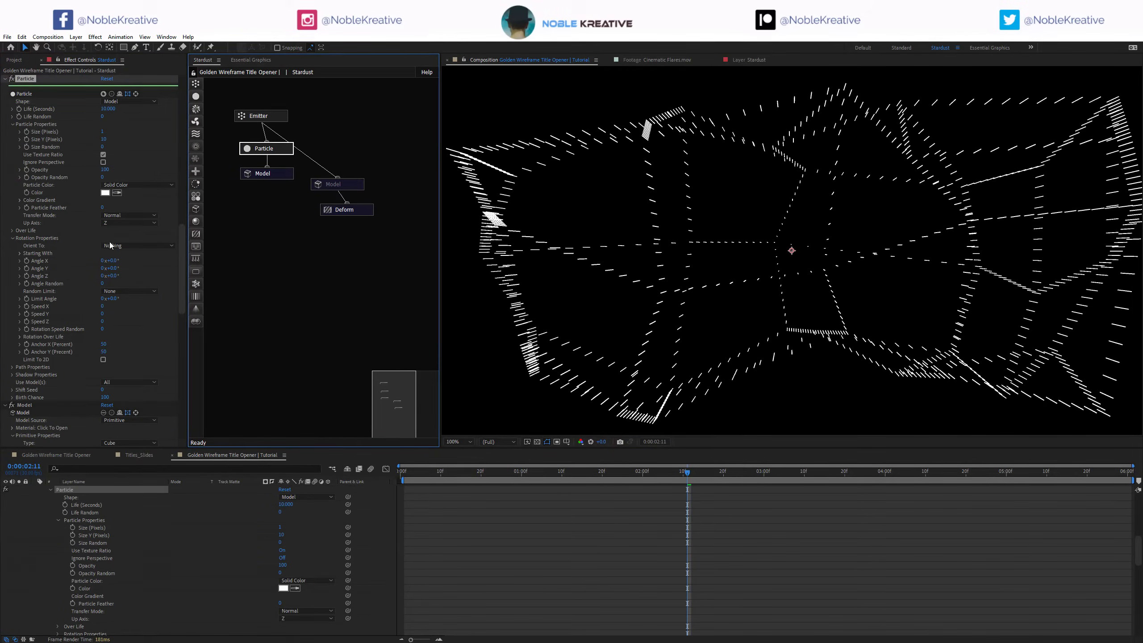
pyautogui.click(123, 245)
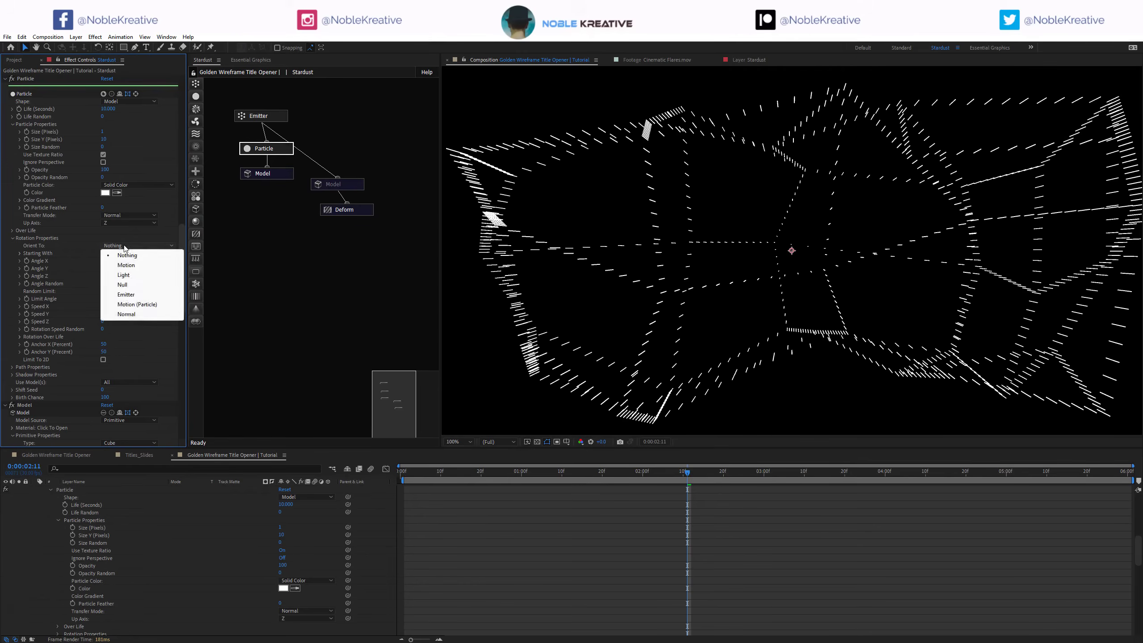
pyautogui.click(128, 314)
# Step: Enable Edges - Inherit Size on the Emitter and preview the wireframe animation from the start of the timeline
pyautogui.click(250, 114)
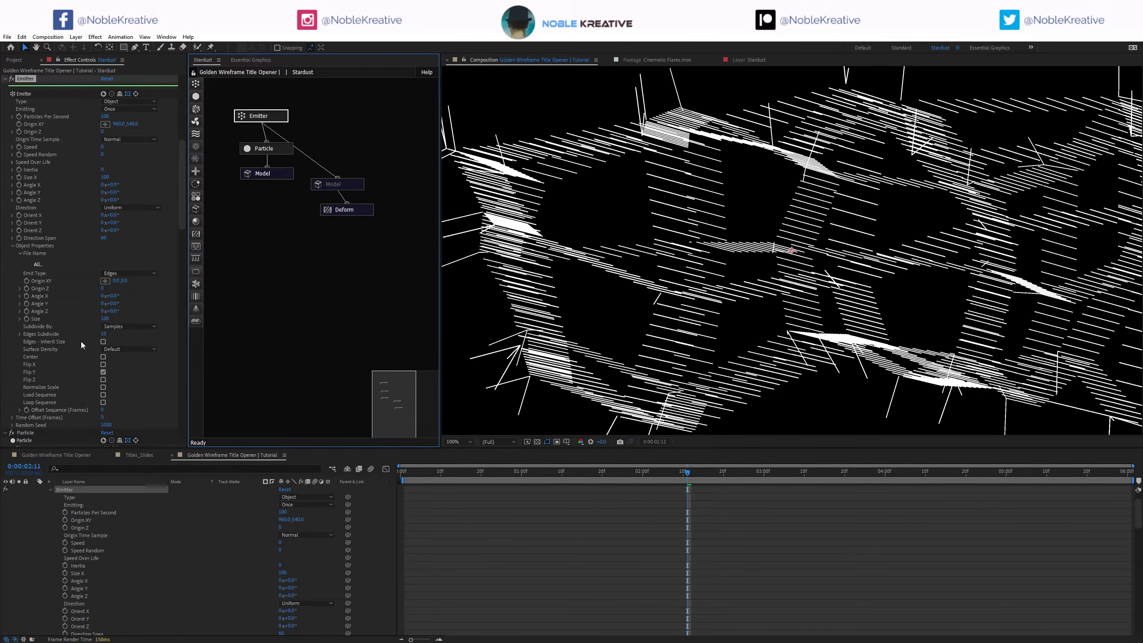
pyautogui.click(103, 342)
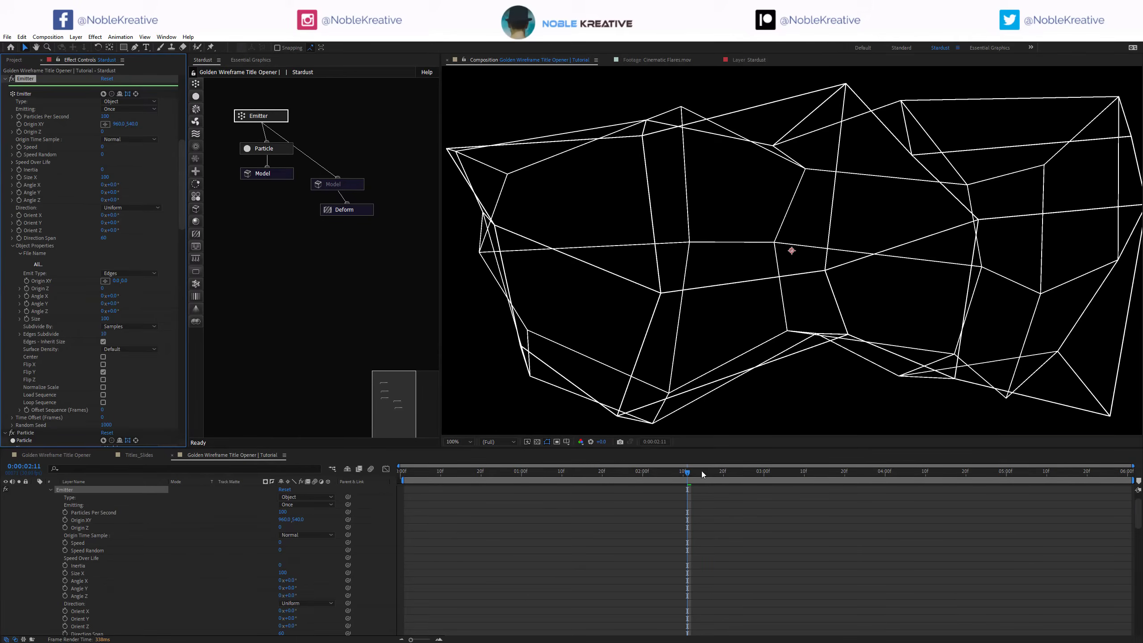
pyautogui.moveTo(702, 471); pyautogui.dragTo(404, 474)
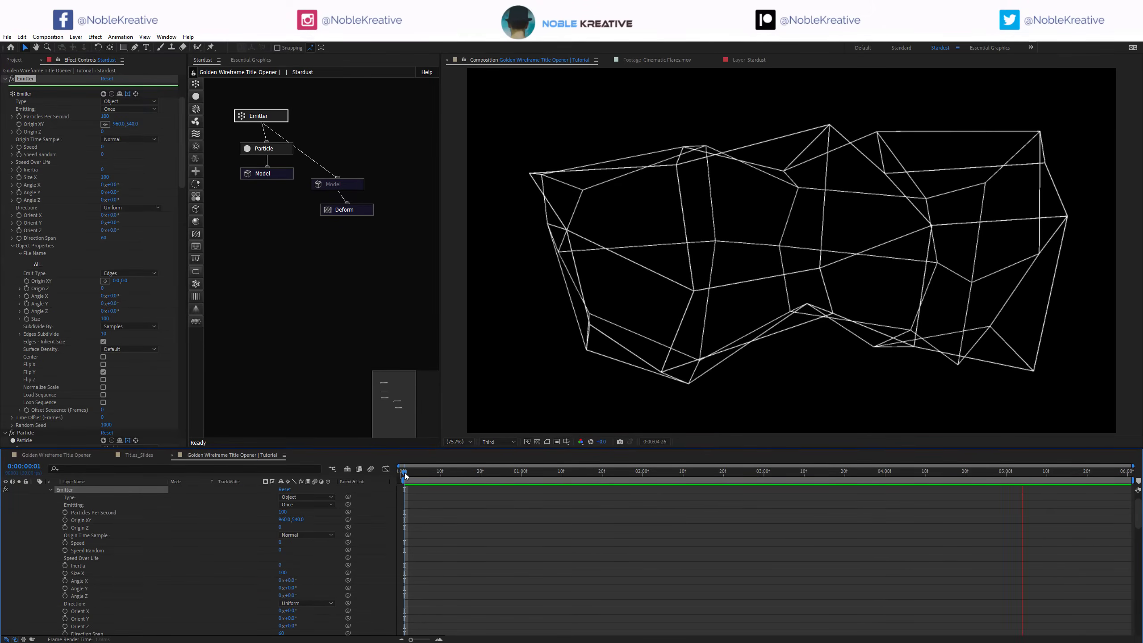
pyautogui.press('space')
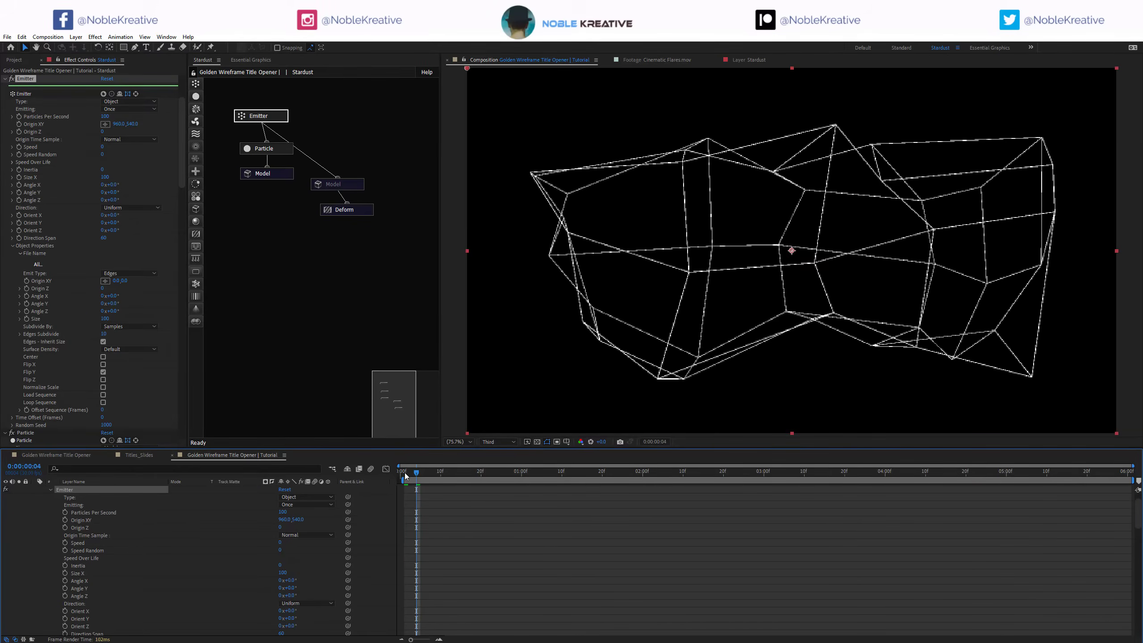
# Step: Create a null to control the cube's Model node from its model properties
pyautogui.click(345, 188)
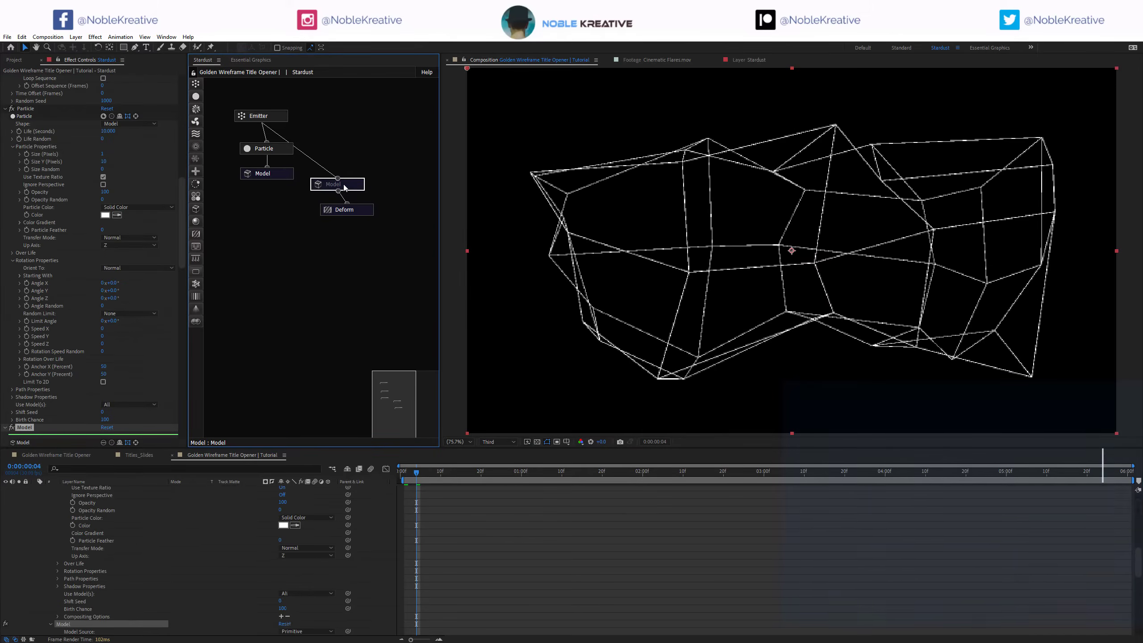
pyautogui.scroll(-10, 39, 298)
pyautogui.scroll(-6, 45, 267)
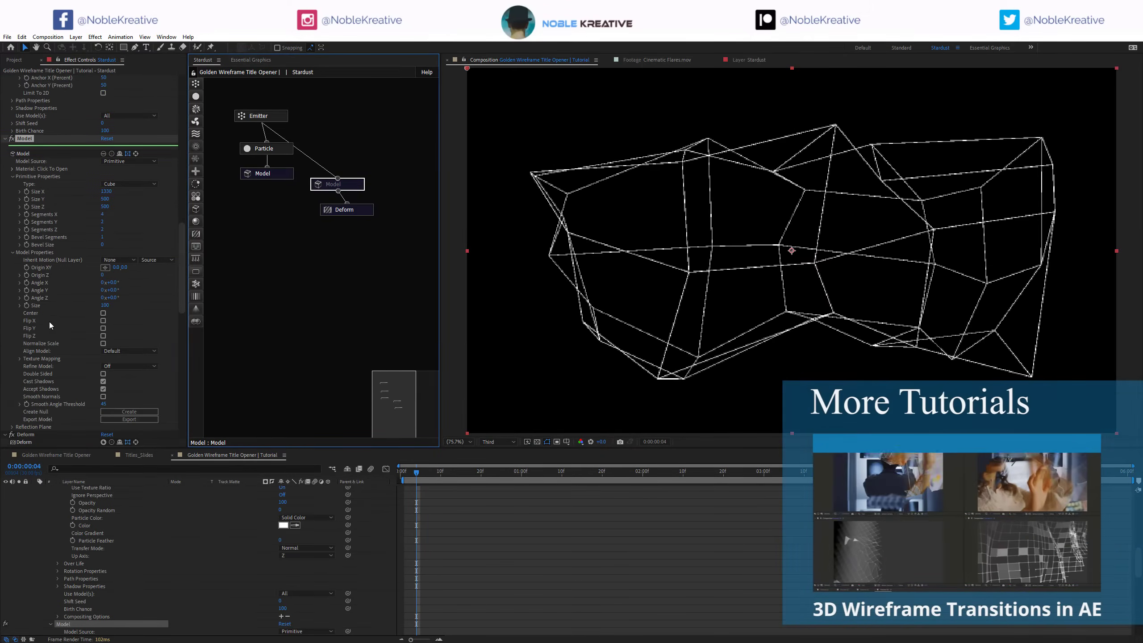
pyautogui.scroll(-1, 134, 372)
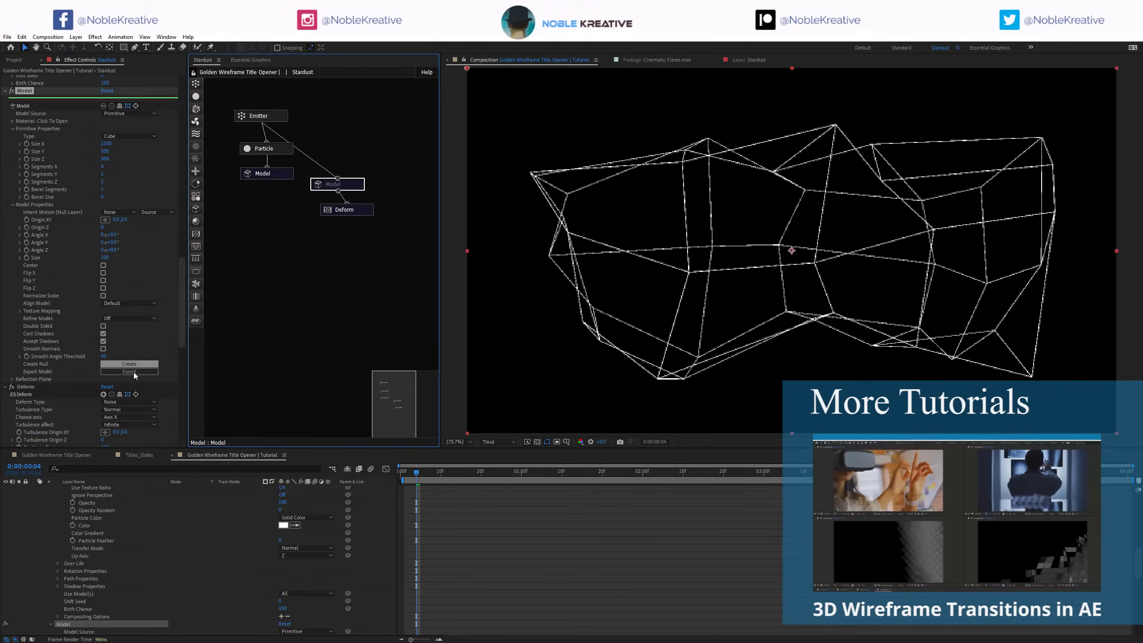
pyautogui.click(144, 364)
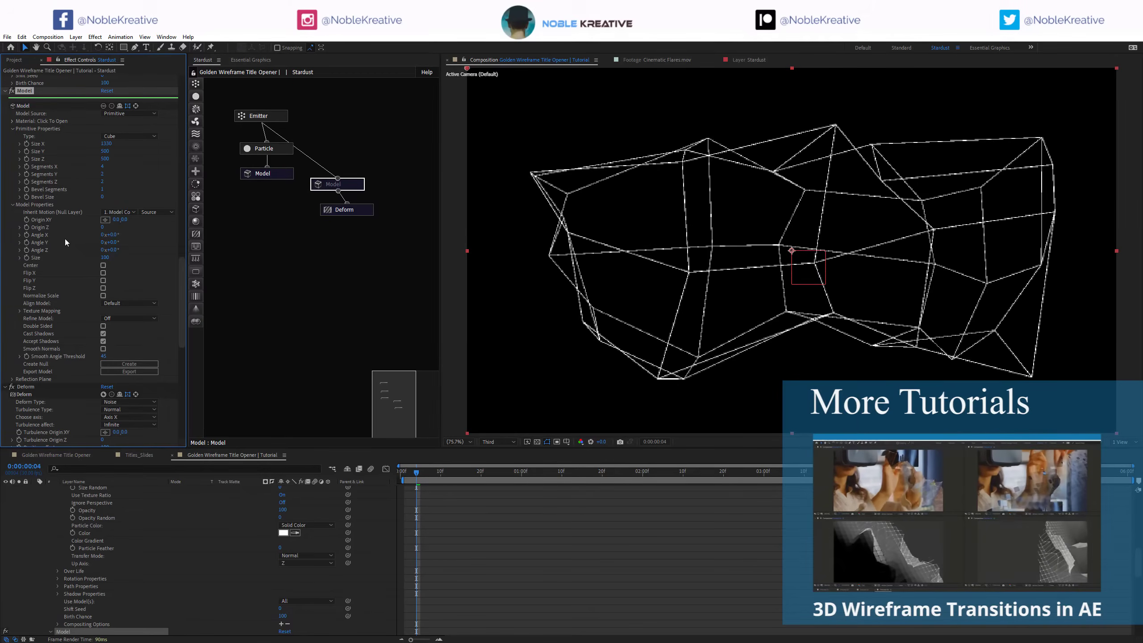
# Step: Rename the new null layer to Model Control 01
pyautogui.scroll(10, 157, 505)
pyautogui.click(107, 492)
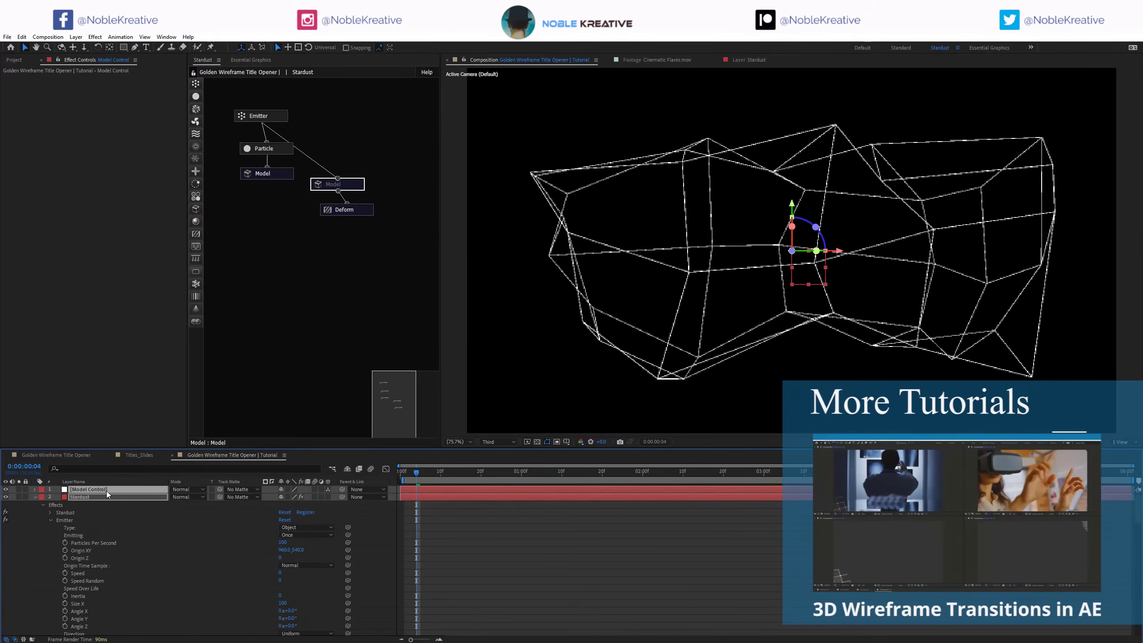
pyautogui.press('Return')
pyautogui.press('End')
pyautogui.write('01')
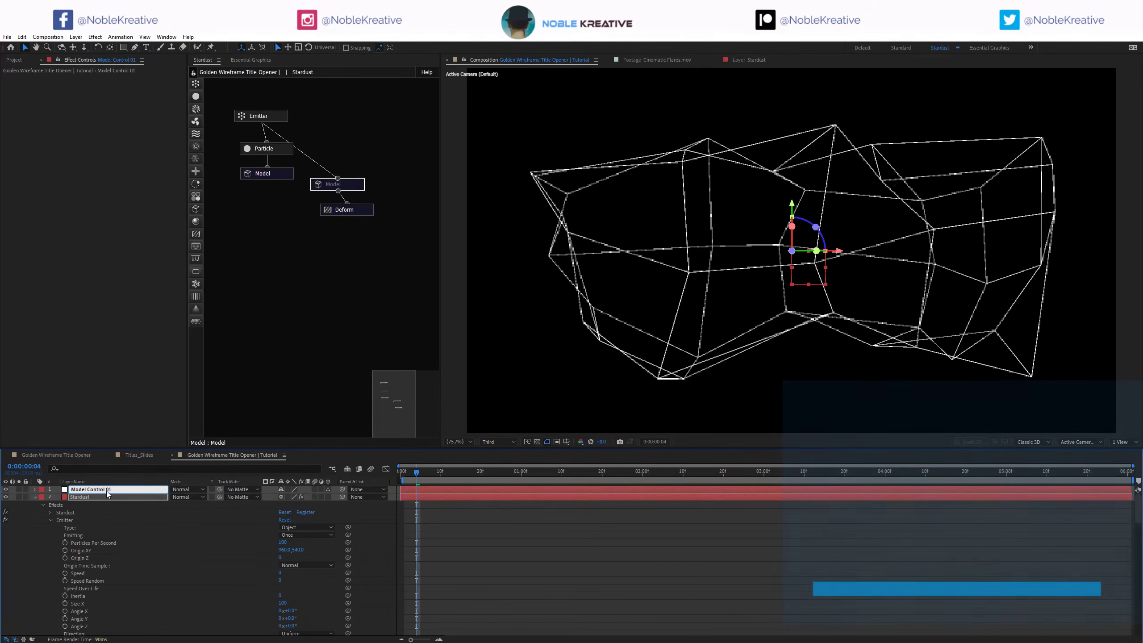
pyautogui.press('Return')
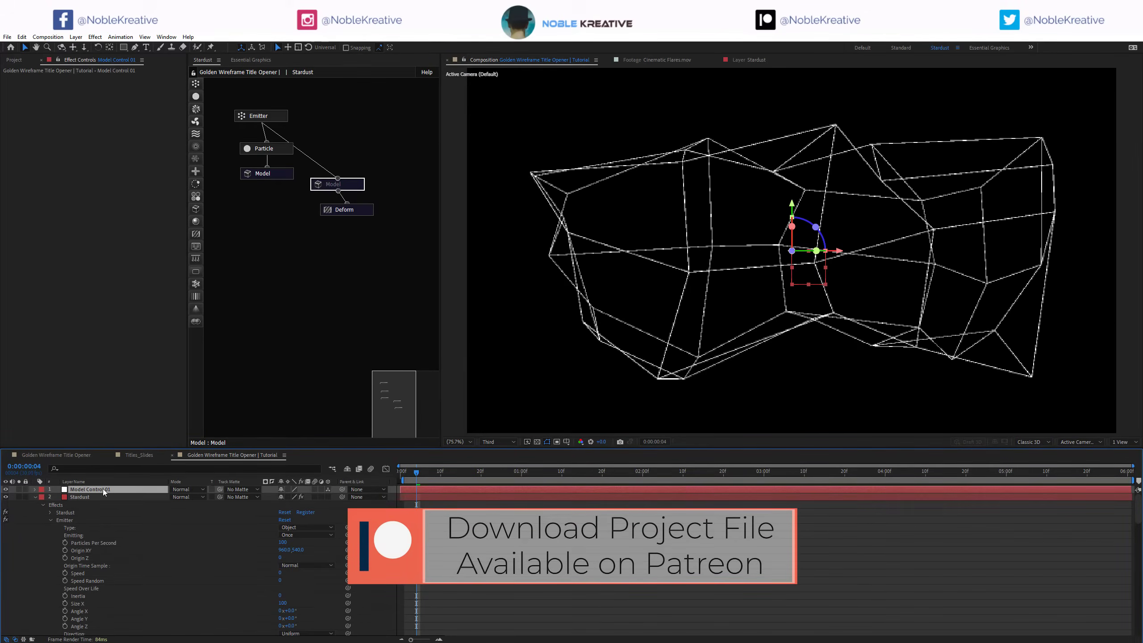
# Step: Move the Model Control 01 null toward the frame's lower right and turn off Flip Y on the Emitter
pyautogui.moveTo(809, 266); pyautogui.dragTo(945, 393)
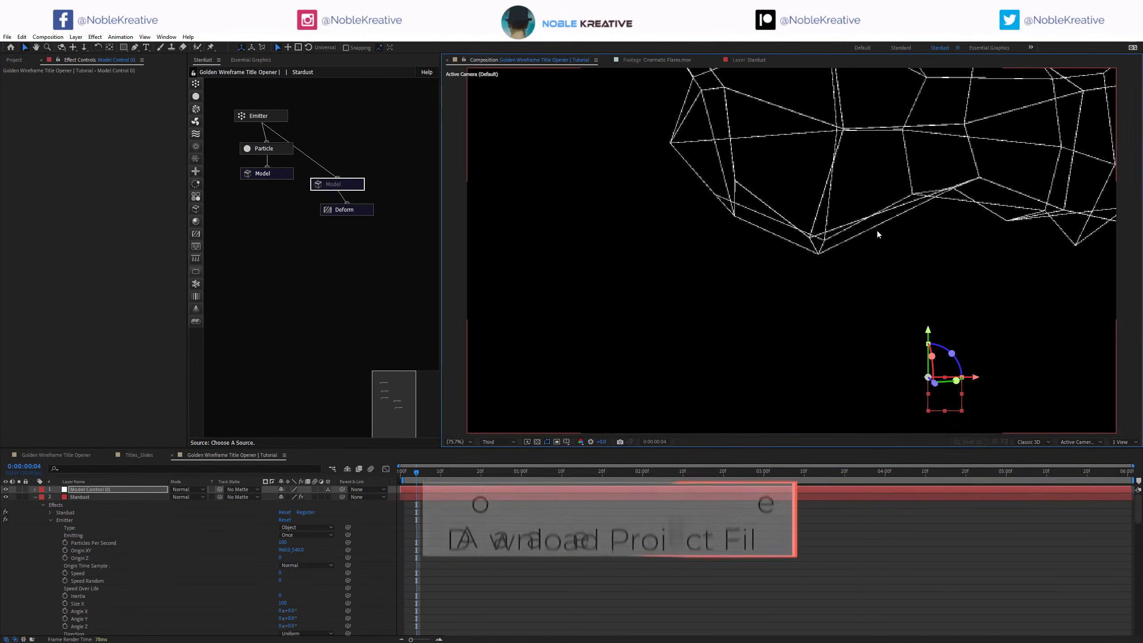
pyautogui.click(278, 118)
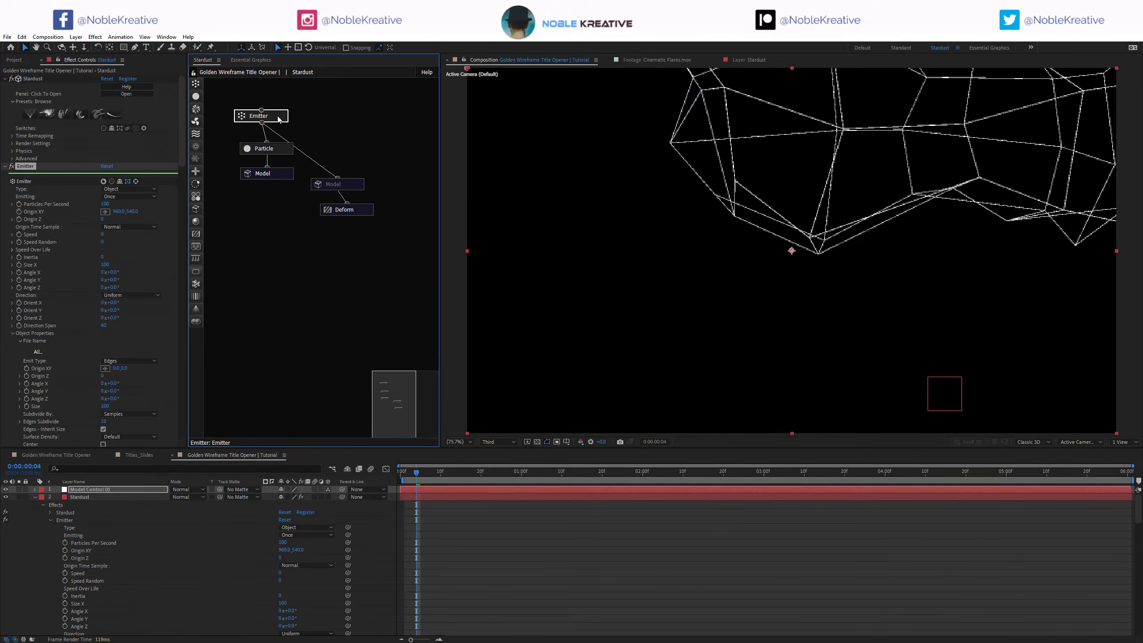
pyautogui.scroll(-3, 51, 349)
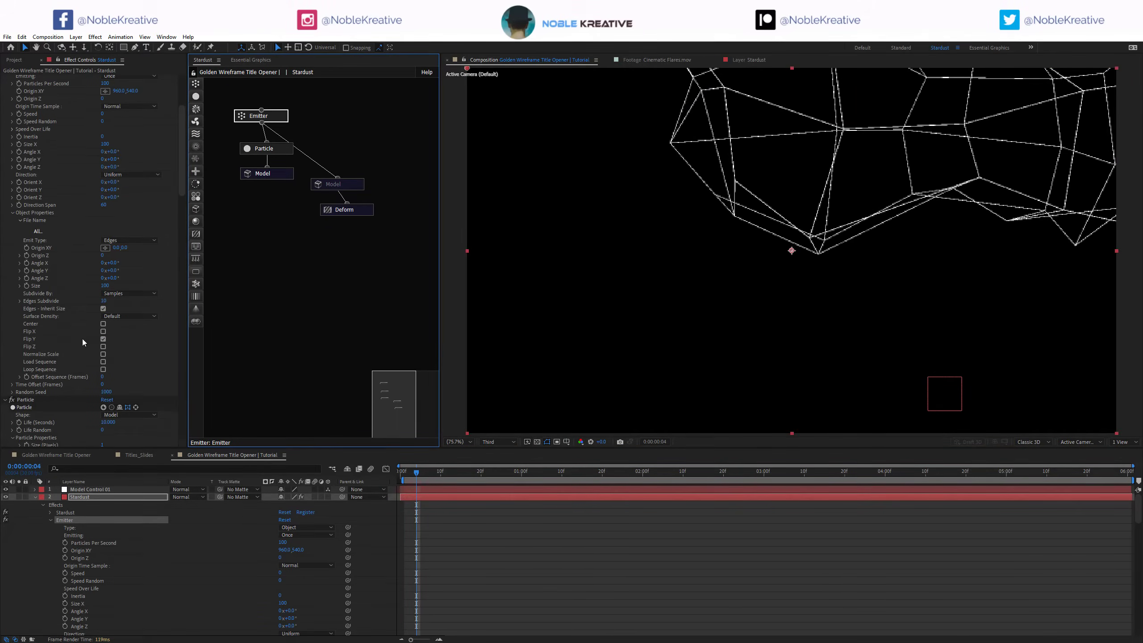
pyautogui.click(103, 339)
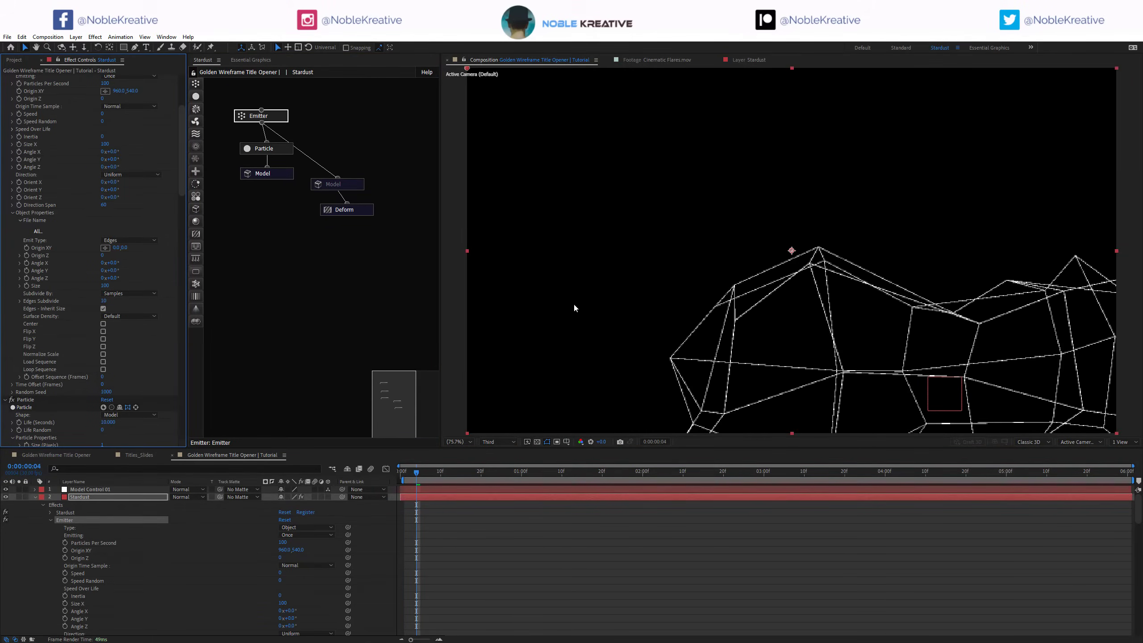
# Step: Position the Model Control 01 null just below the frame's bottom edge and closer to the camera, placing the wireframe along the bottom
pyautogui.click(899, 490)
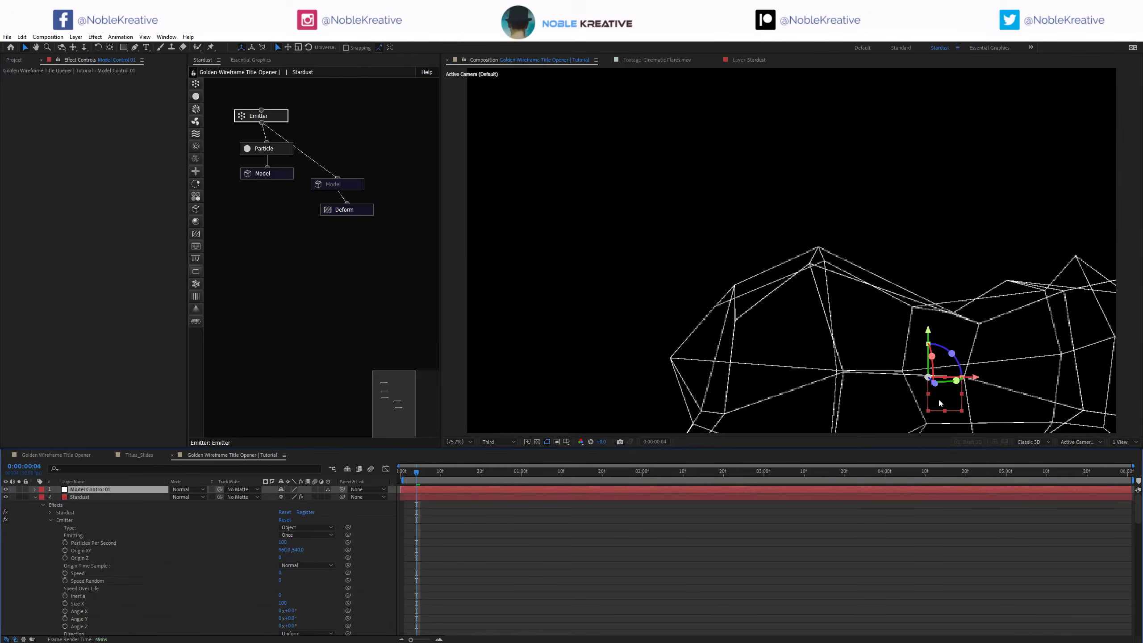
pyautogui.moveTo(1086, 390); pyautogui.dragTo(748, 478)
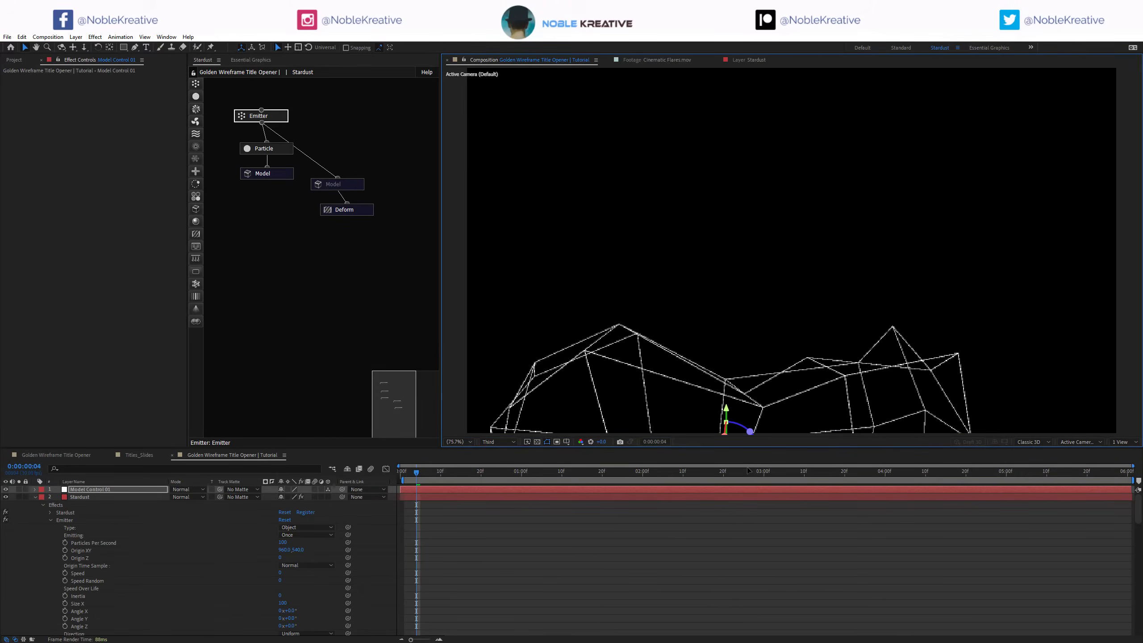
pyautogui.scroll(-2, 786, 363)
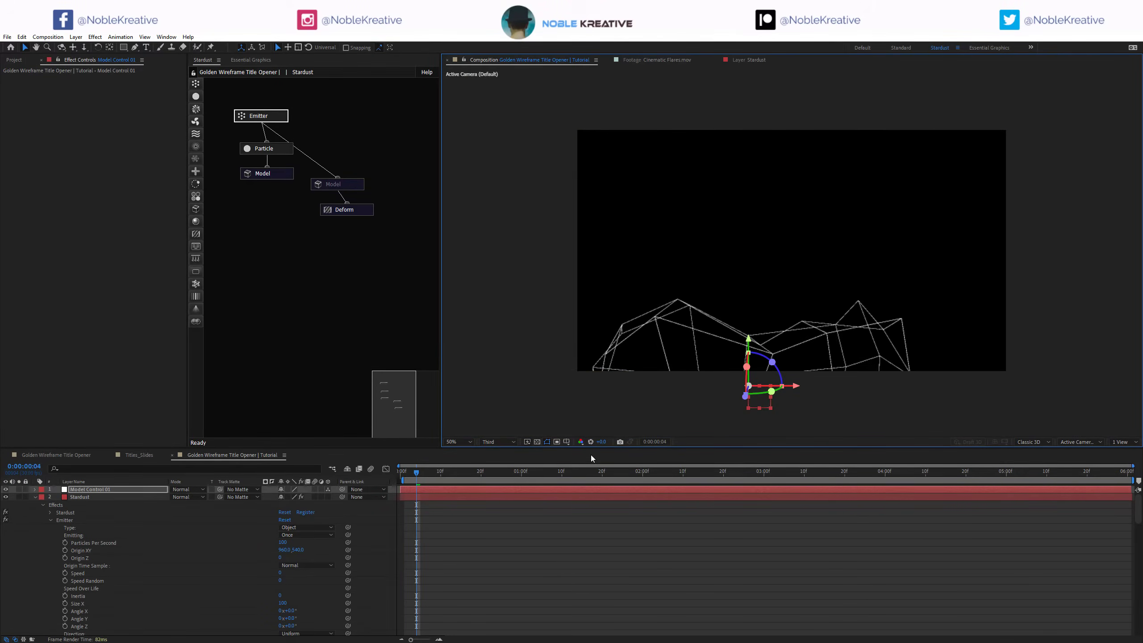
pyautogui.moveTo(772, 411); pyautogui.dragTo(788, 437)
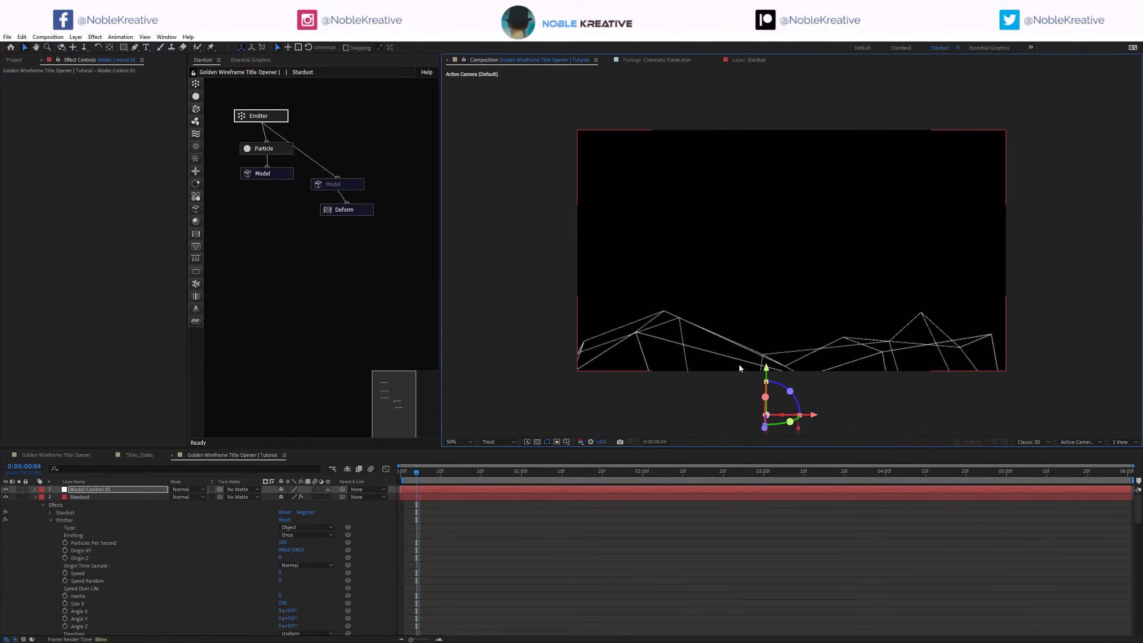
# Step: Duplicate the cube's Model and Deform nodes together and place the copies below the originals
pyautogui.click(304, 254)
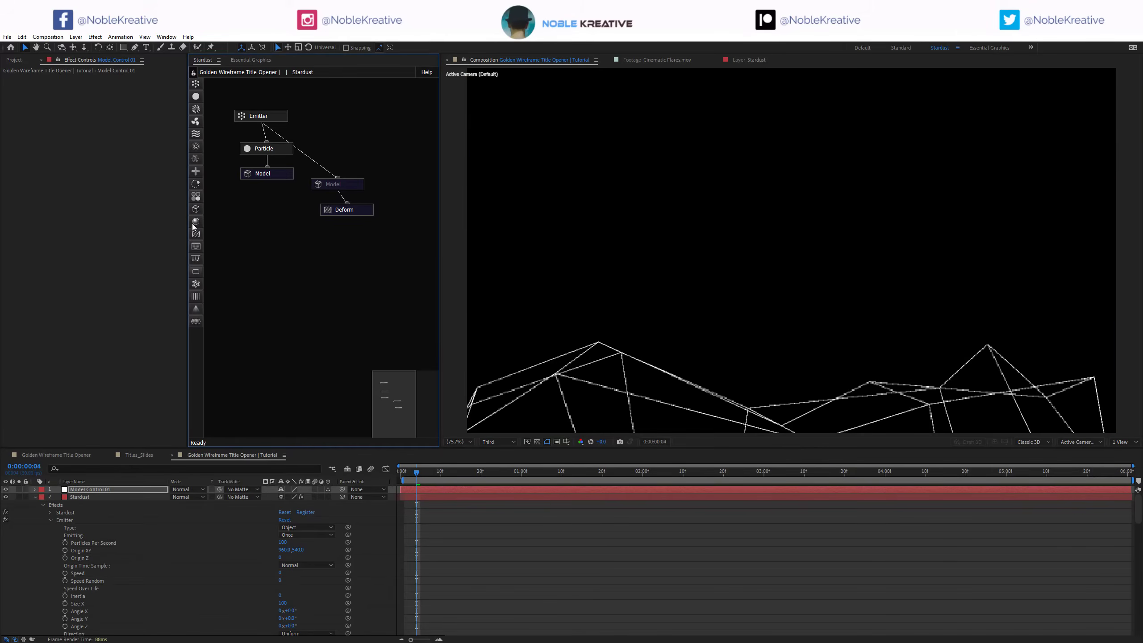
pyautogui.moveTo(361, 229); pyautogui.dragTo(361, 227)
pyautogui.hotkey('ctrl', 'd')
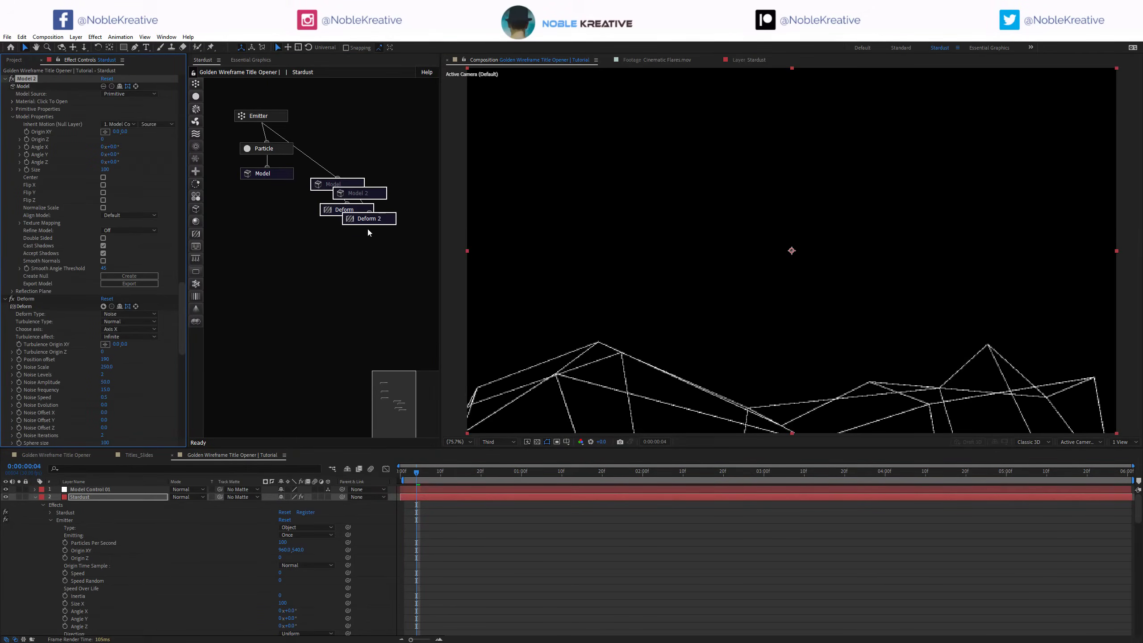
pyautogui.moveTo(404, 166); pyautogui.dragTo(353, 257)
pyautogui.click(357, 258)
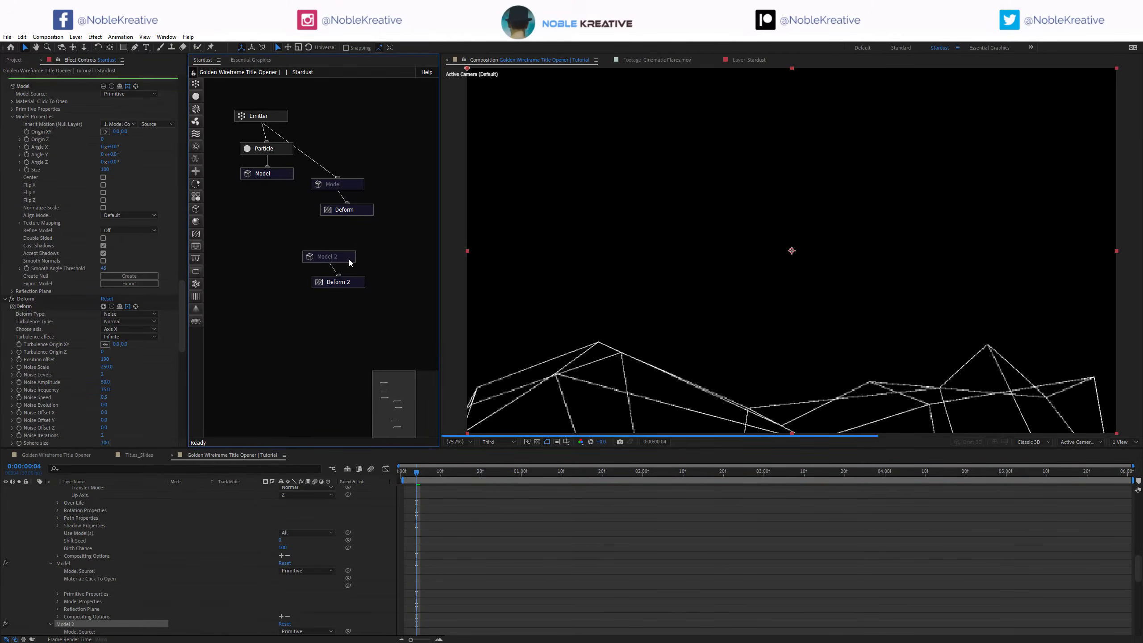
# Step: Enable the duplicated Model 2 node and create a control null for it
pyautogui.rightClick(348, 258)
pyautogui.click(367, 239)
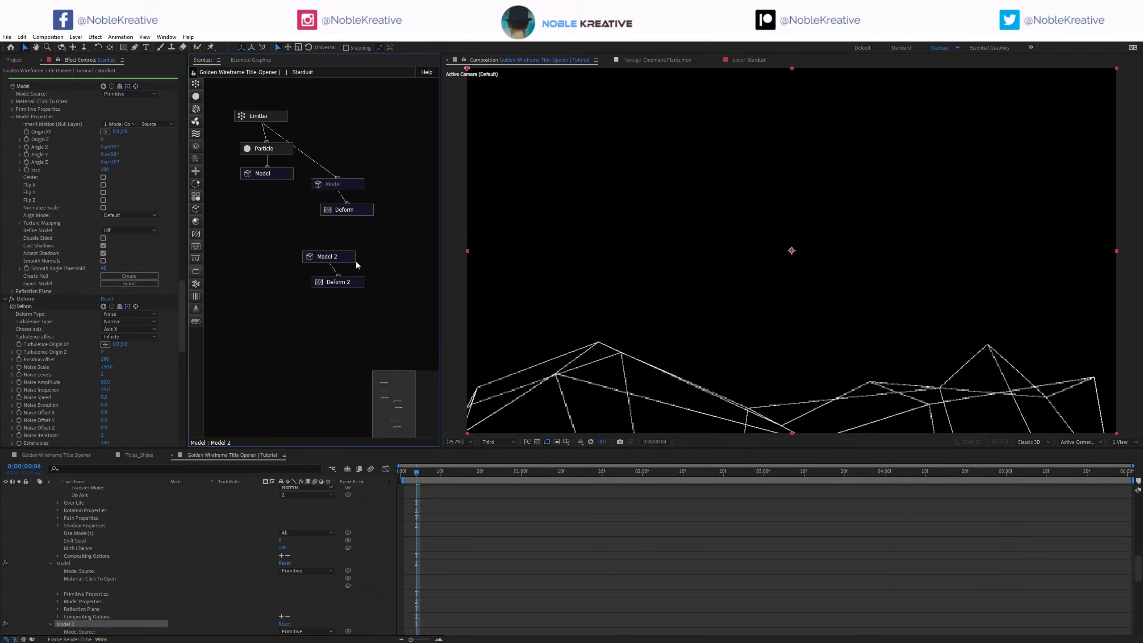
pyautogui.click(346, 258)
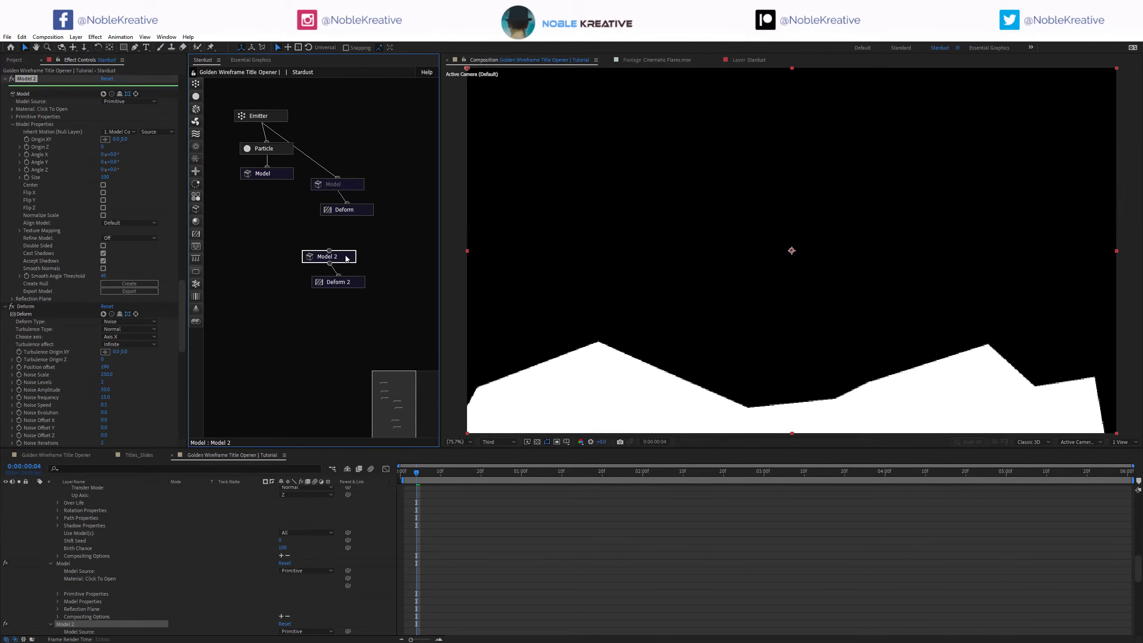
pyautogui.click(116, 282)
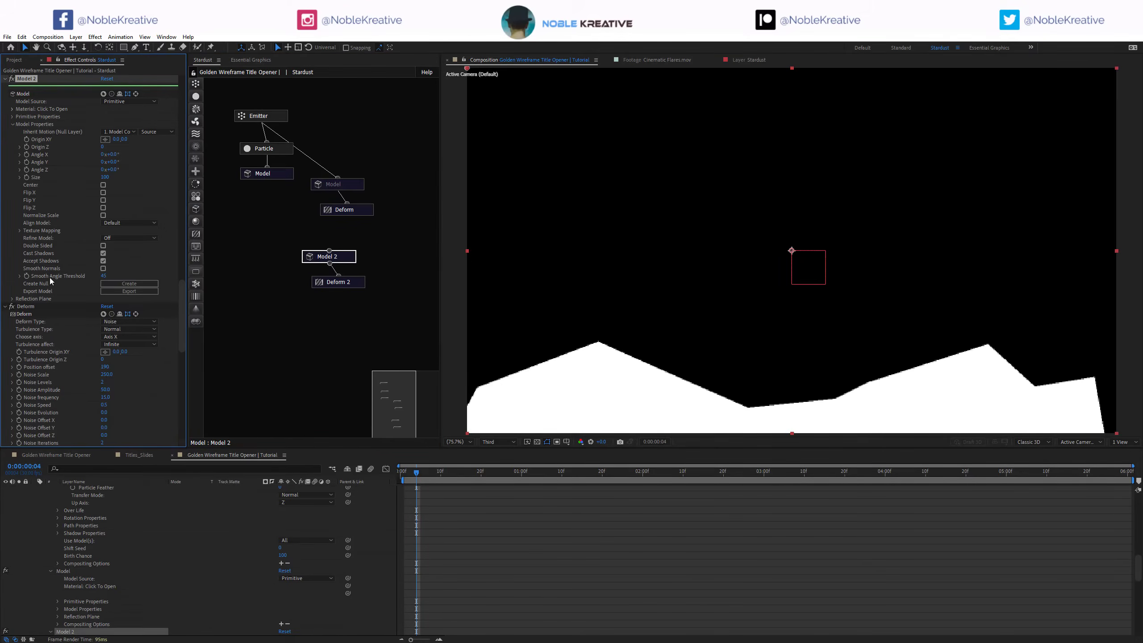
# Step: Rename the new null layer to Model Control 02 and check which layer Model 2 inherits its motion from
pyautogui.scroll(2, 162, 507)
pyautogui.scroll(5, 162, 506)
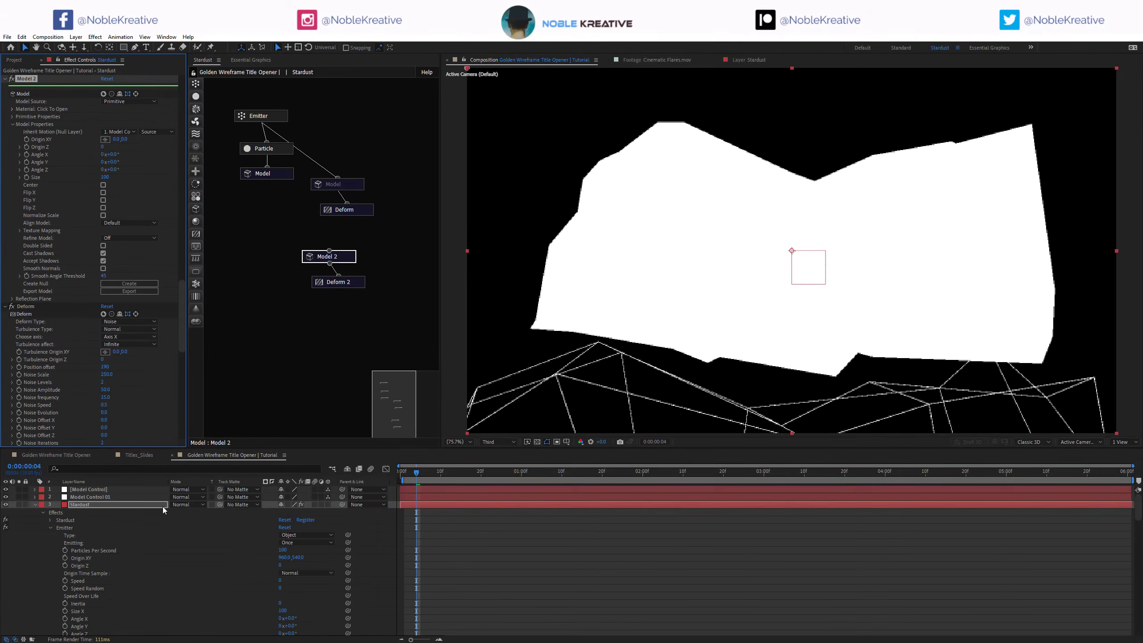
pyautogui.click(109, 489)
pyautogui.press('Return')
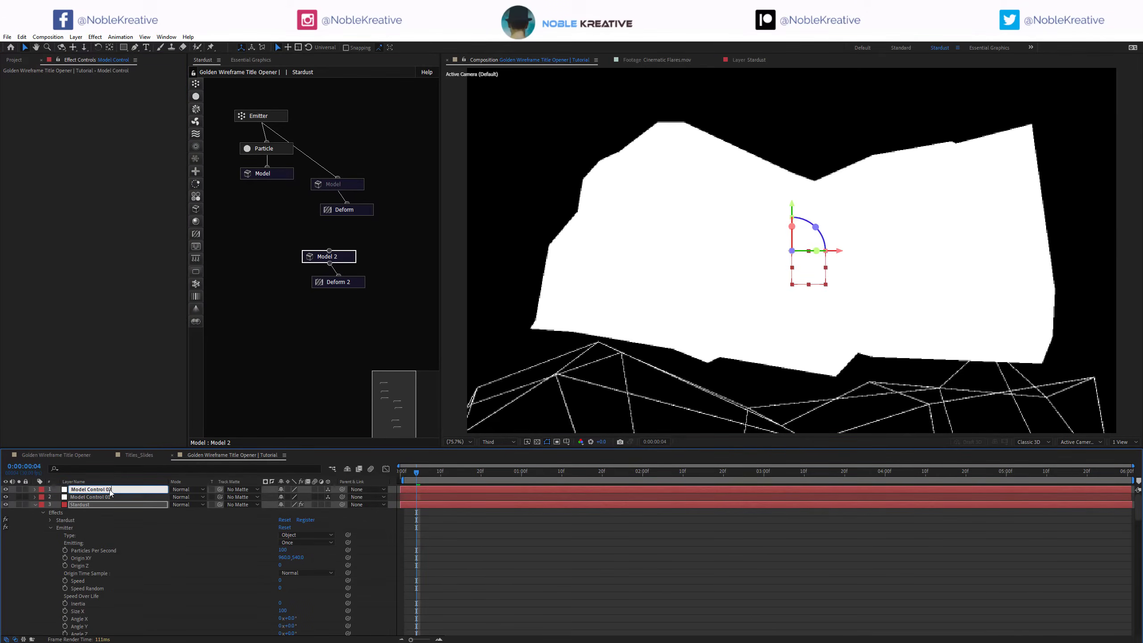
pyautogui.press('Return')
pyautogui.click(342, 257)
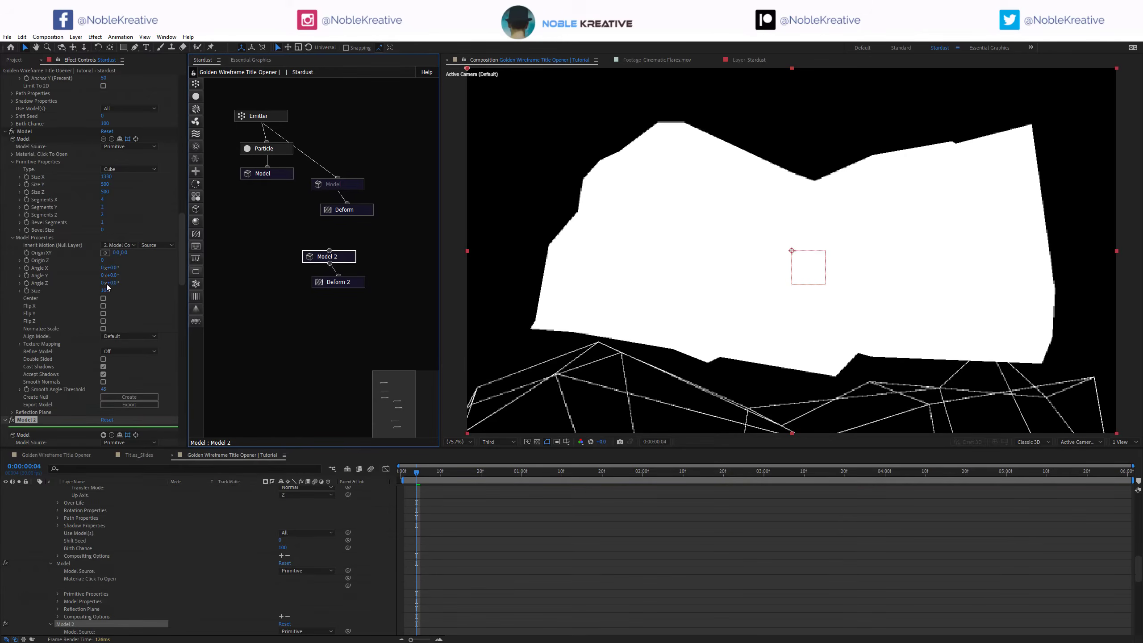
pyautogui.scroll(-5, 61, 319)
pyautogui.click(122, 352)
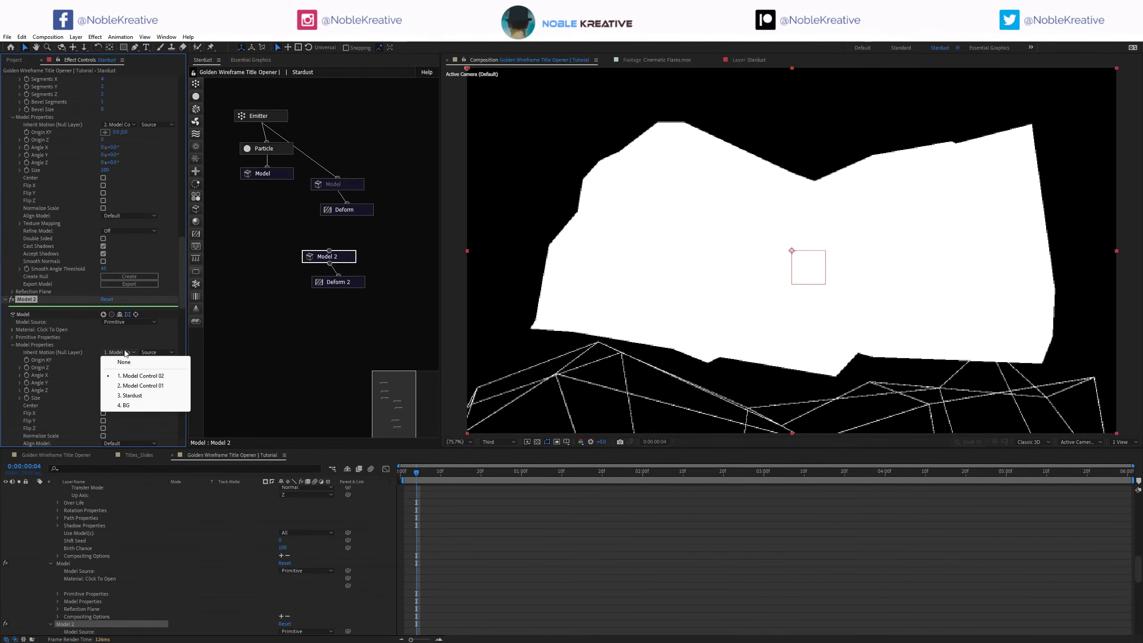
pyautogui.click(62, 347)
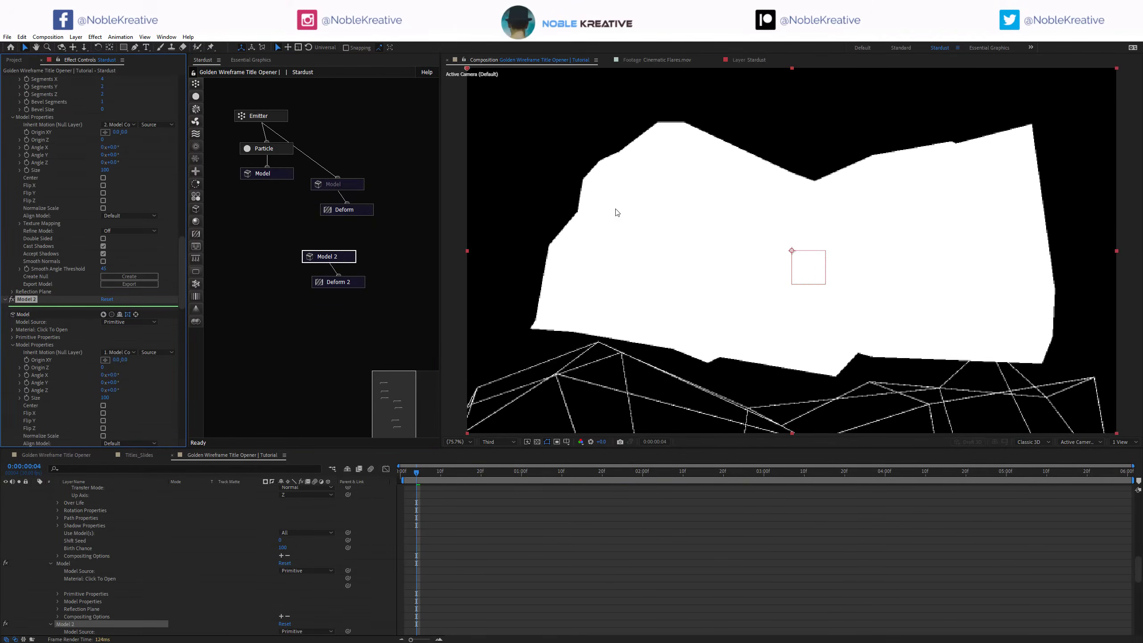
# Step: Set the Position offset of the Deform 2 node to 200 so the second cube gets a different noise shape
pyautogui.click(338, 277)
pyautogui.scroll(-6, 82, 321)
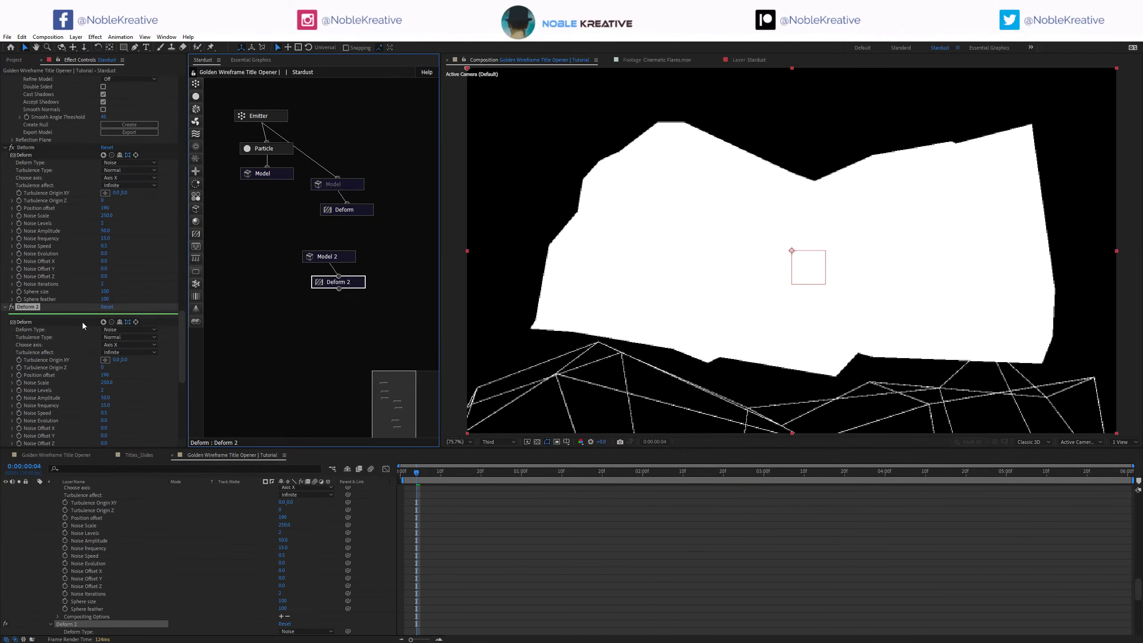
pyautogui.scroll(-1, 103, 378)
pyautogui.click(104, 376)
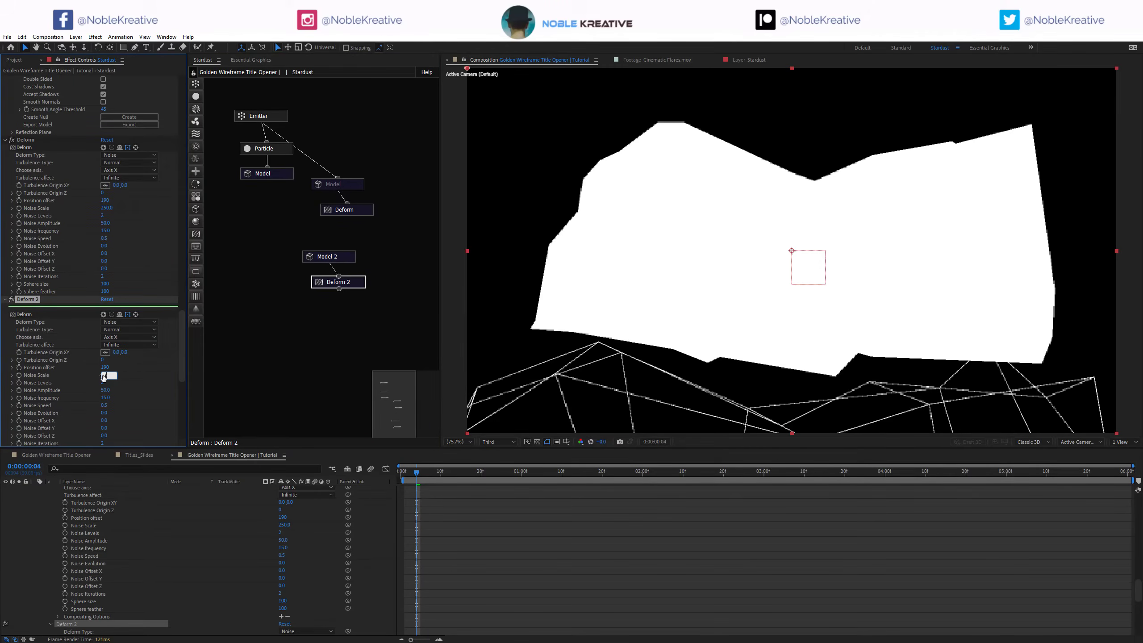
pyautogui.press('Return')
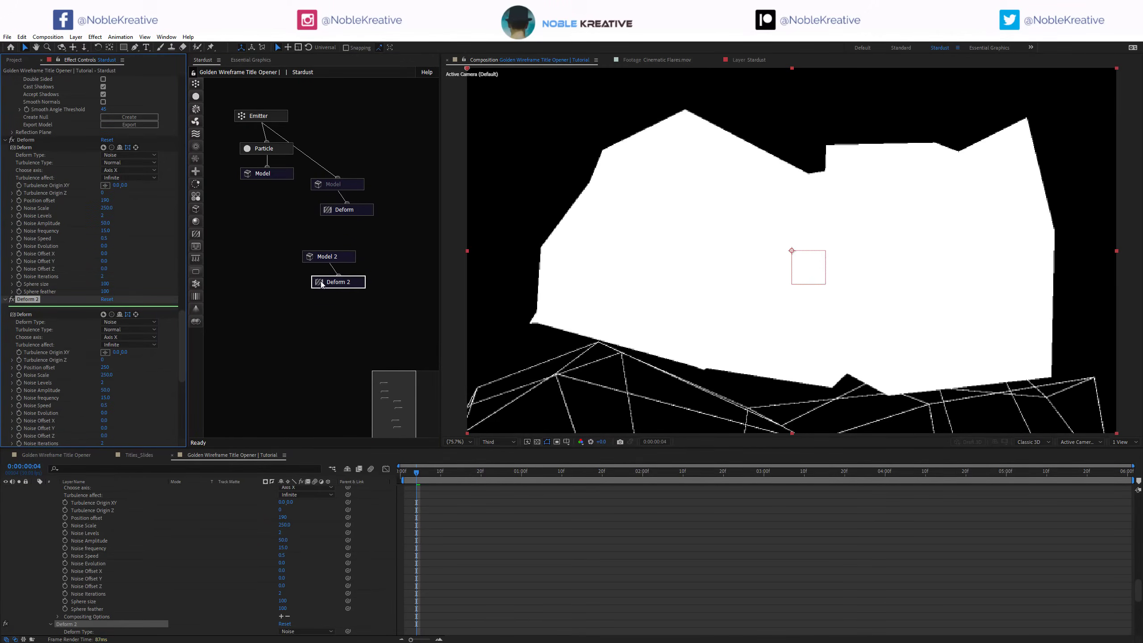
# Step: Add a Material node connected to Model 2 and set its type to Transparent
pyautogui.moveTo(196, 221); pyautogui.dragTo(330, 263)
pyautogui.click(288, 293)
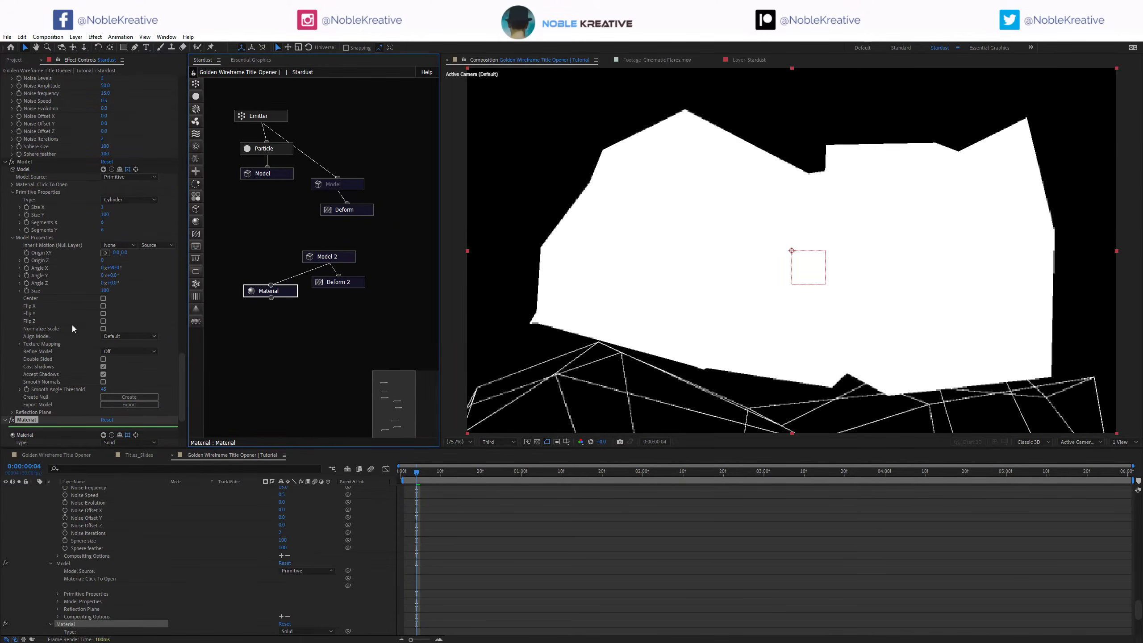
pyautogui.scroll(-3, 71, 326)
pyautogui.click(135, 352)
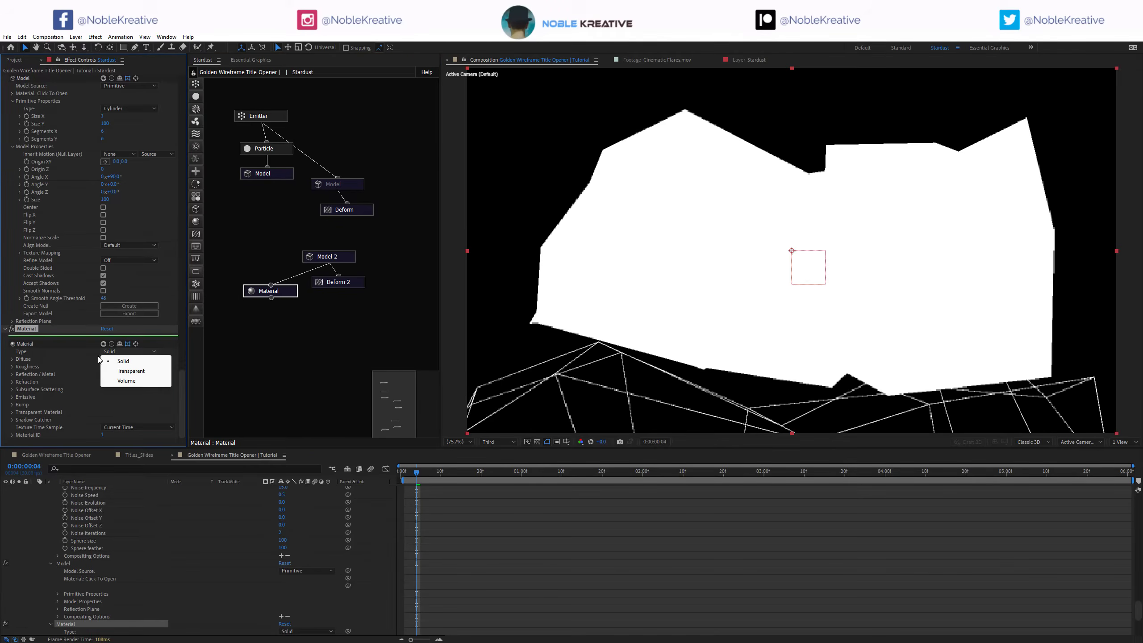
pyautogui.click(131, 370)
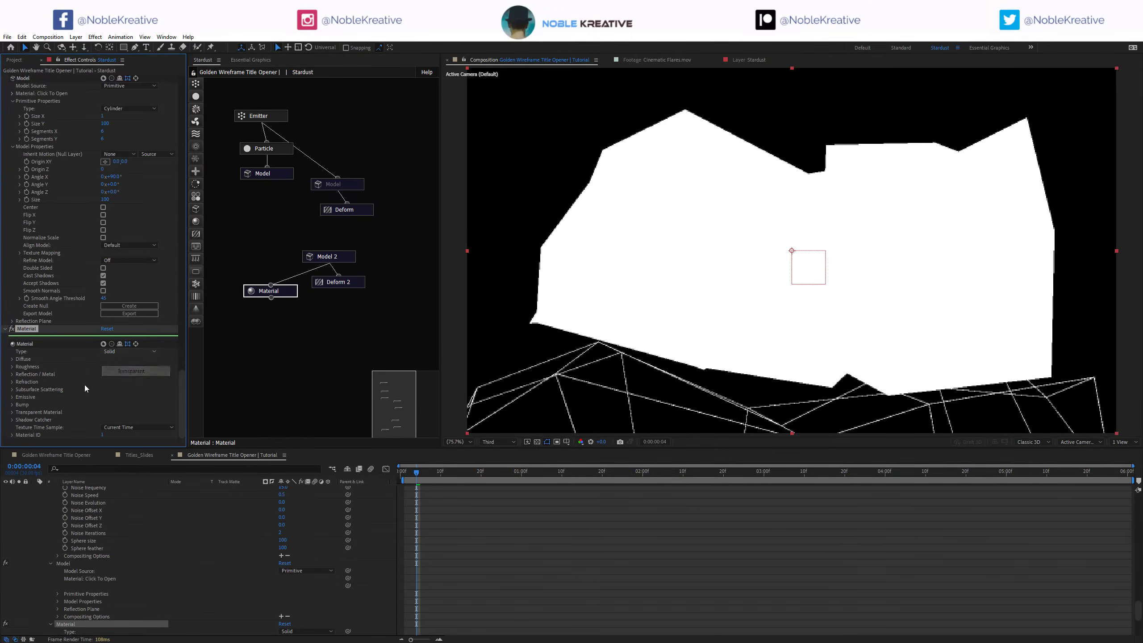
# Step: Set the transparent material's Opacity to 90 and Opacity From Particle to 0, and raise Normal Affects Opacity for faceted shading
pyautogui.click(12, 412)
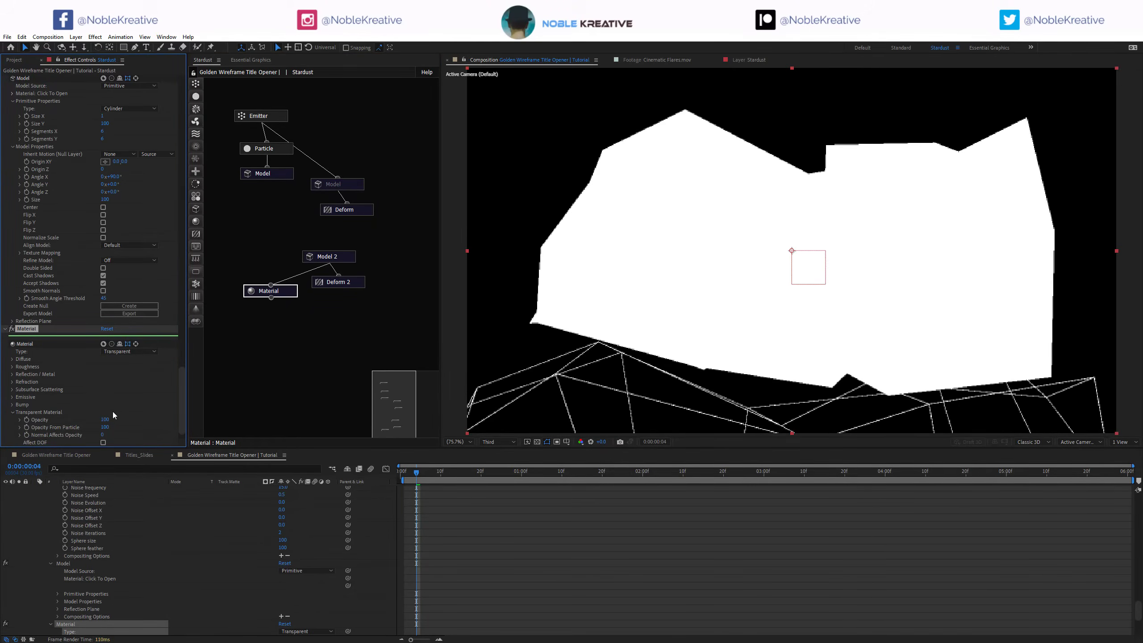
pyautogui.press('Return')
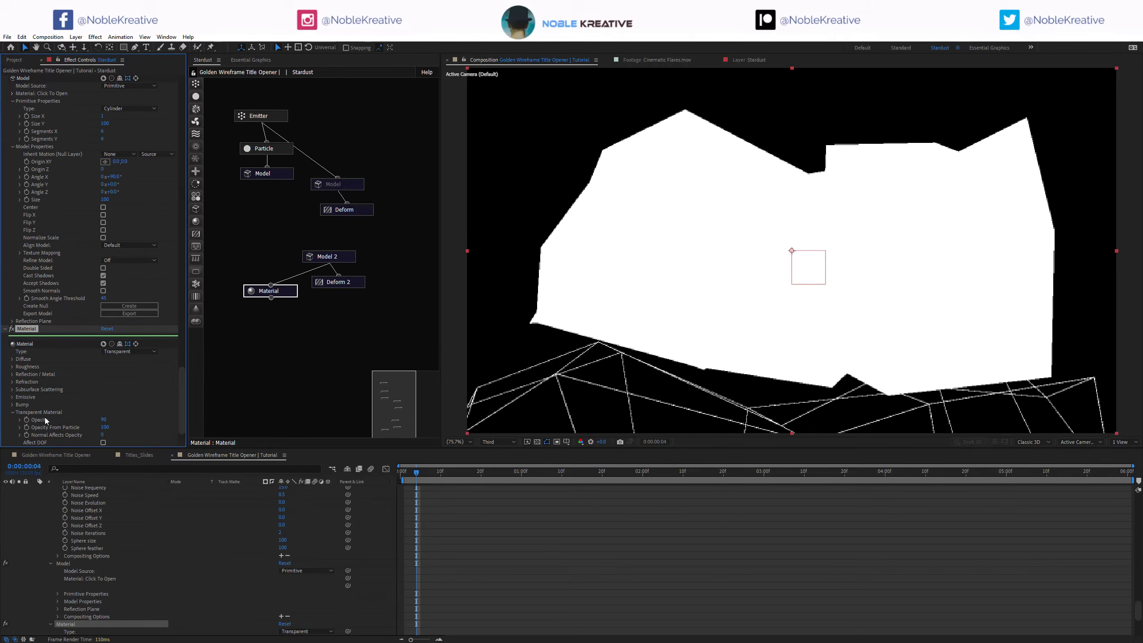
pyautogui.moveTo(89, 428); pyautogui.dragTo(30, 430)
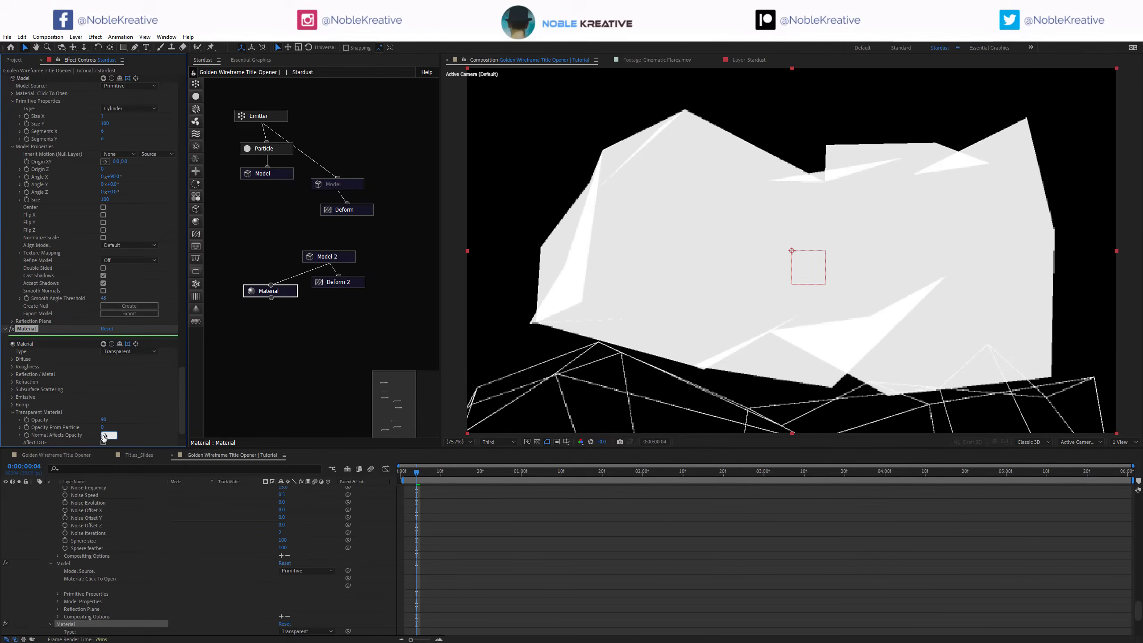
pyautogui.press('Return')
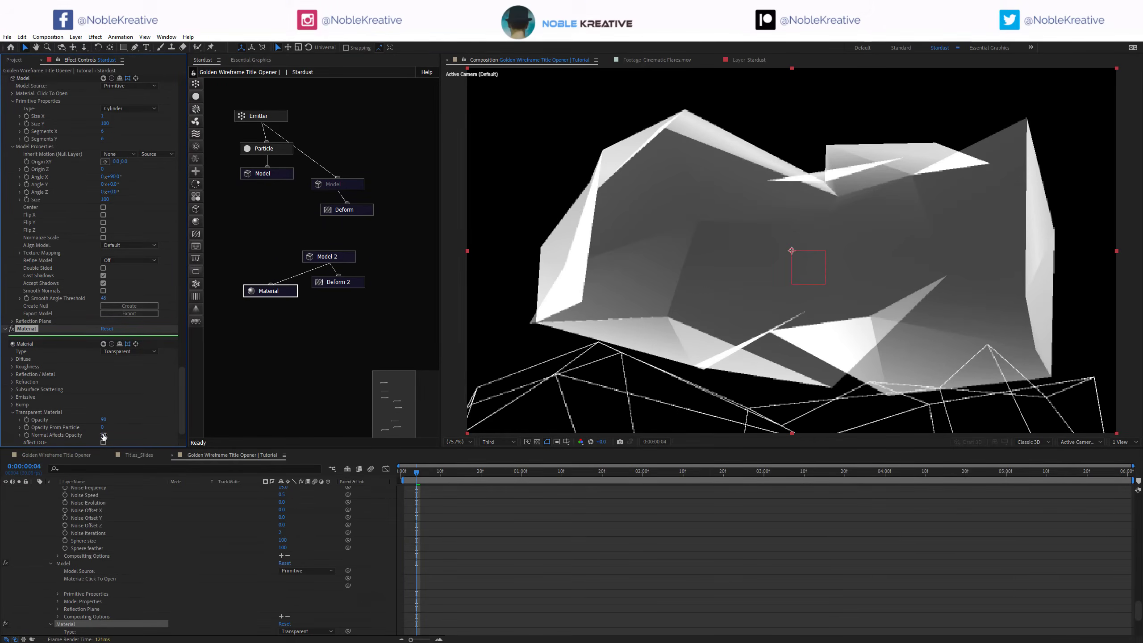
pyautogui.moveTo(75, 435); pyautogui.dragTo(73, 435)
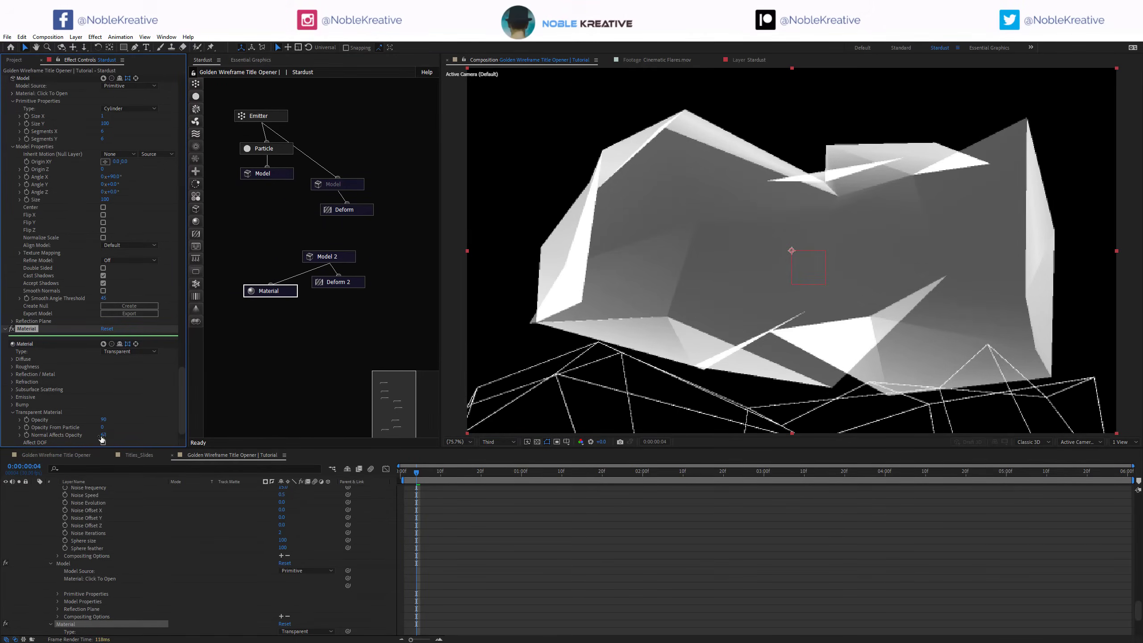
pyautogui.click(103, 436)
# Step: Move the Model Control 02 null to the frame's upper right edge
pyautogui.scroll(12, 152, 576)
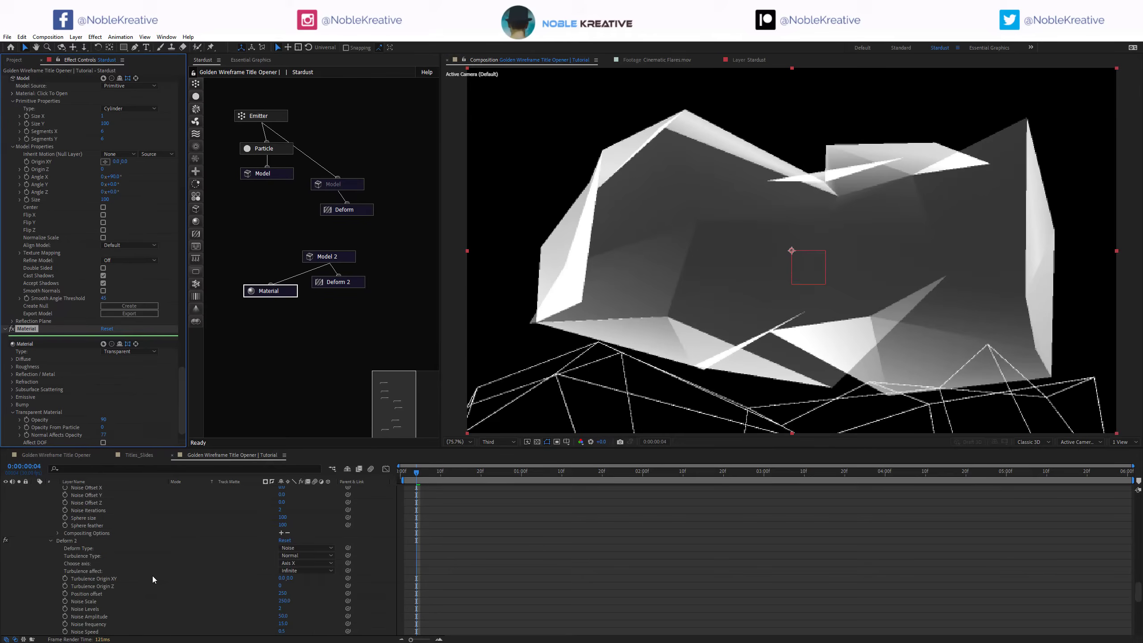
pyautogui.click(110, 491)
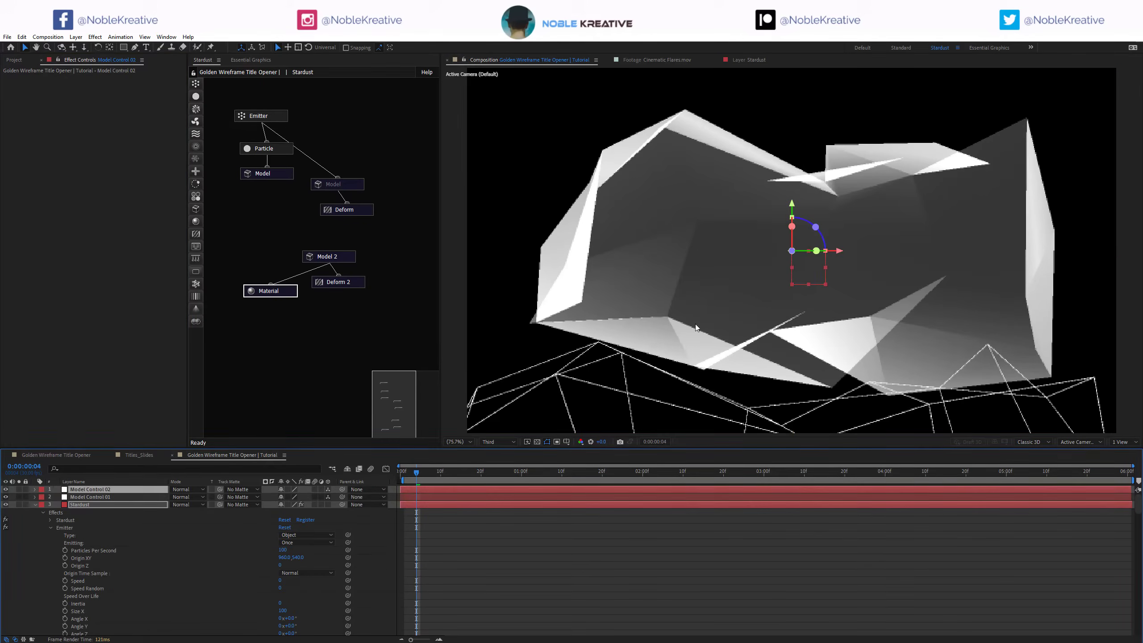
pyautogui.moveTo(813, 259); pyautogui.dragTo(1114, 204)
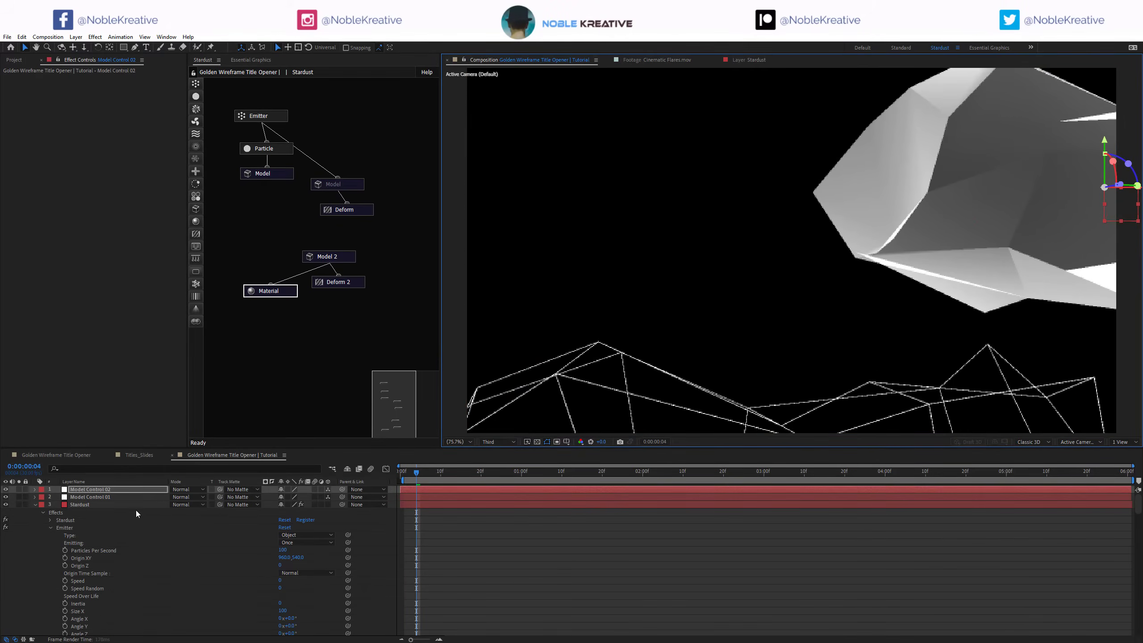
# Step: Set the Z Rotation of Model Control 02 to 90° and nudge the null farther out past the frame's right edge
pyautogui.press('r')
pyautogui.click(290, 520)
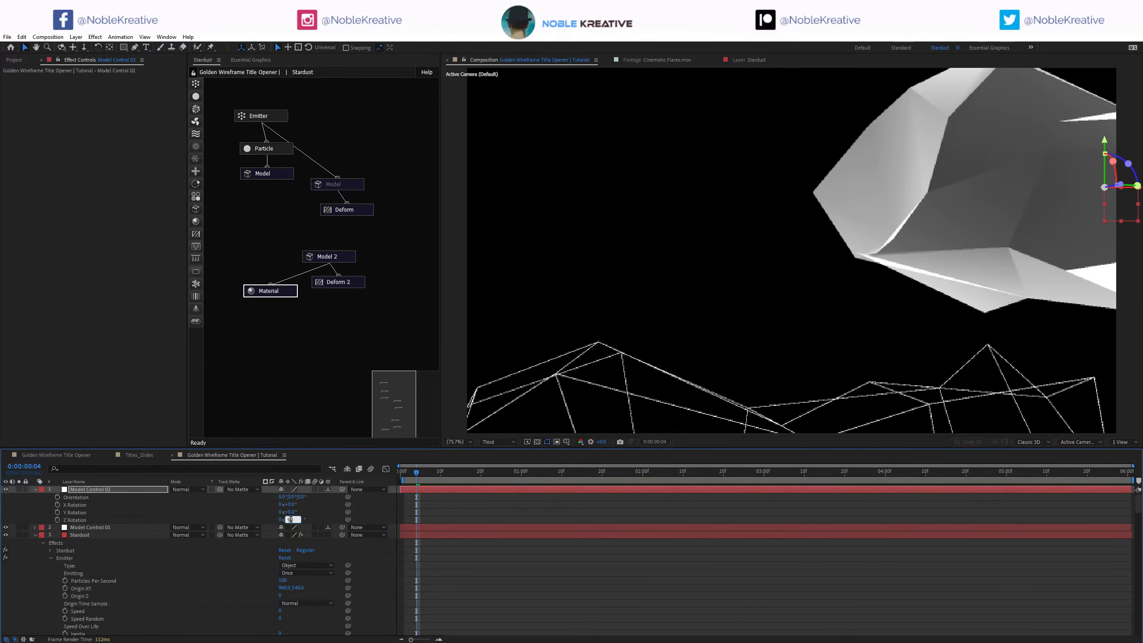
pyautogui.write('90')
pyautogui.press('Return')
pyautogui.click(1126, 182)
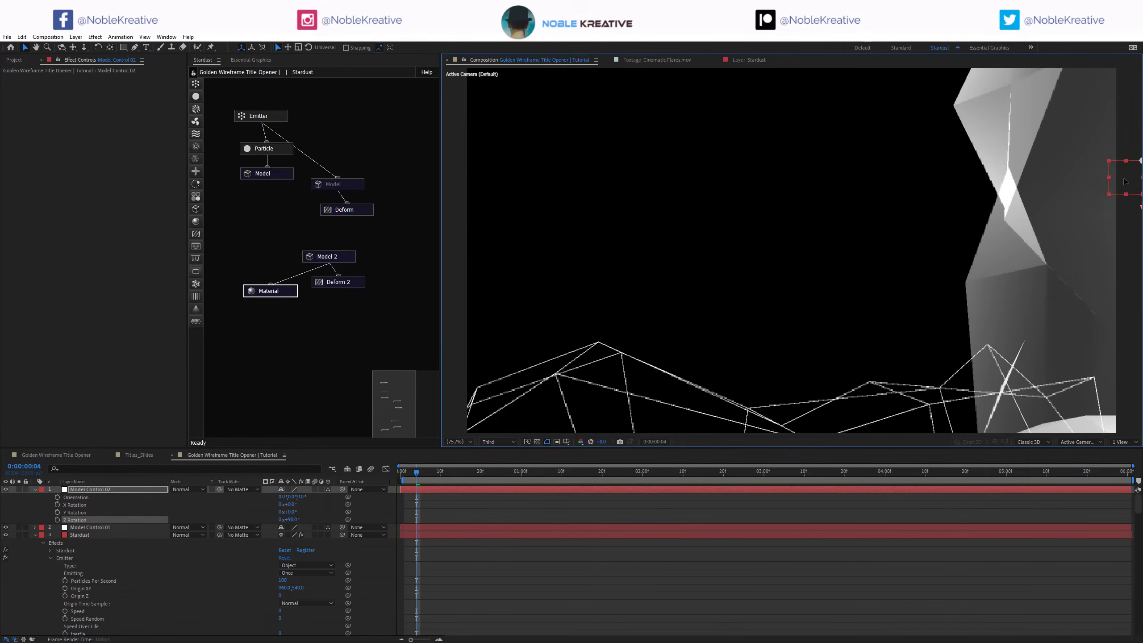
pyautogui.moveTo(1126, 181); pyautogui.dragTo(1130, 176)
# Step: Change the Z Rotation of Model Control 02 to -90°, then try a Y Rotation tweak and undo it
pyautogui.click(295, 520)
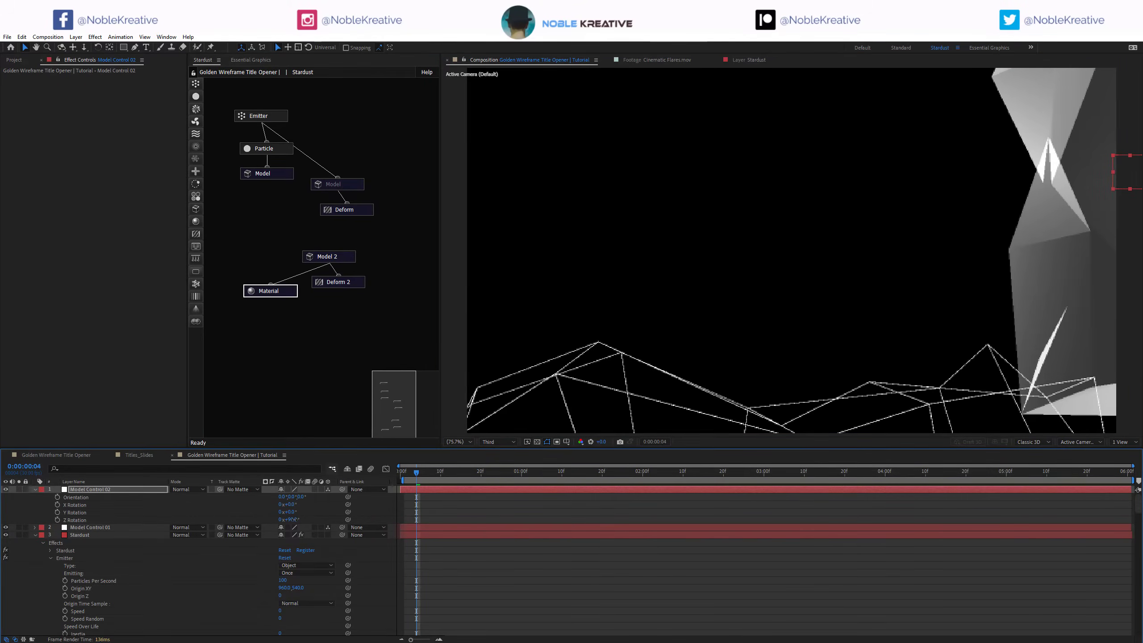
pyautogui.write('-90')
pyautogui.press('Return')
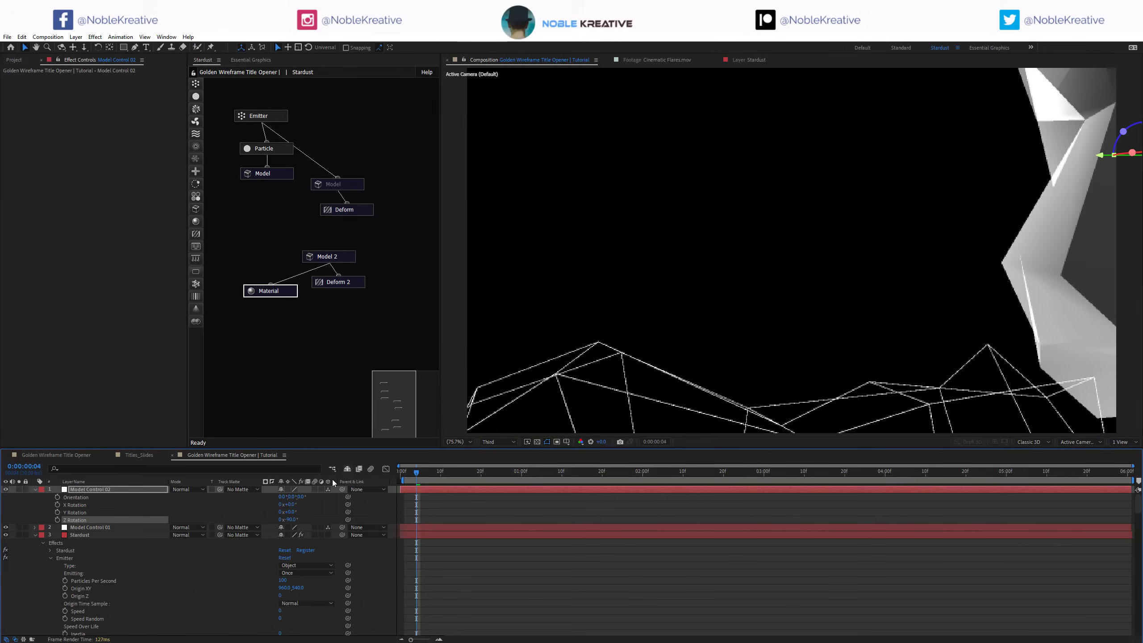
pyautogui.moveTo(288, 512); pyautogui.dragTo(283, 512)
pyautogui.hotkey('ctrl', 'z')
# Step: Shift the Model Control 02 null slightly farther right so the filled shape lines the frame's right edge
pyautogui.scroll(-1, 1093, 225)
pyautogui.middleClick(817, 272)
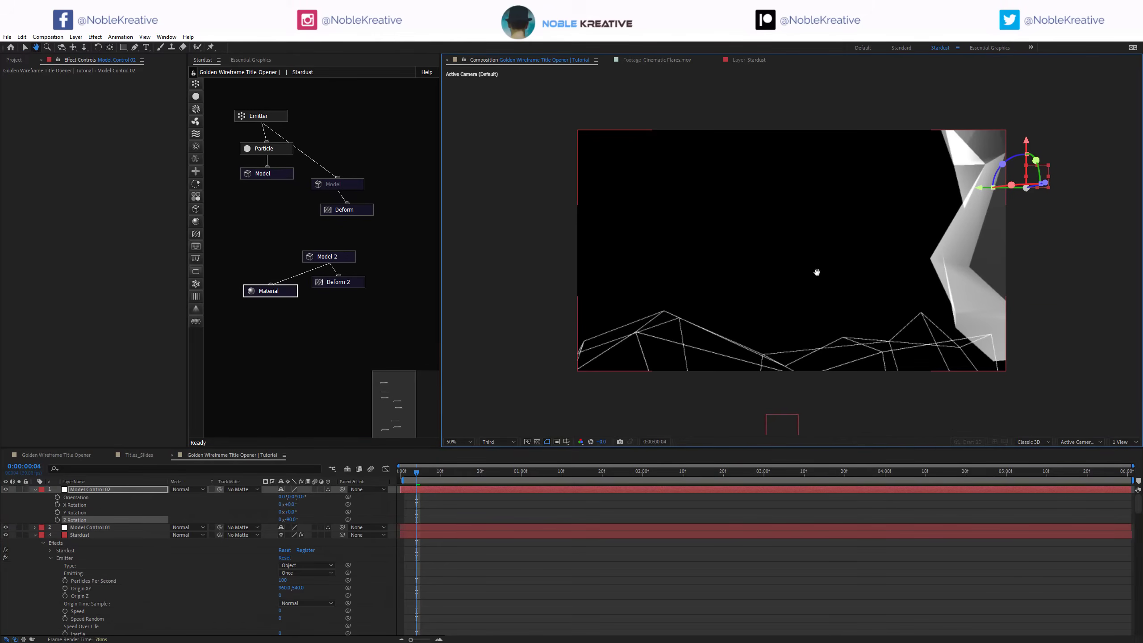
pyautogui.moveTo(817, 272); pyautogui.dragTo(730, 341)
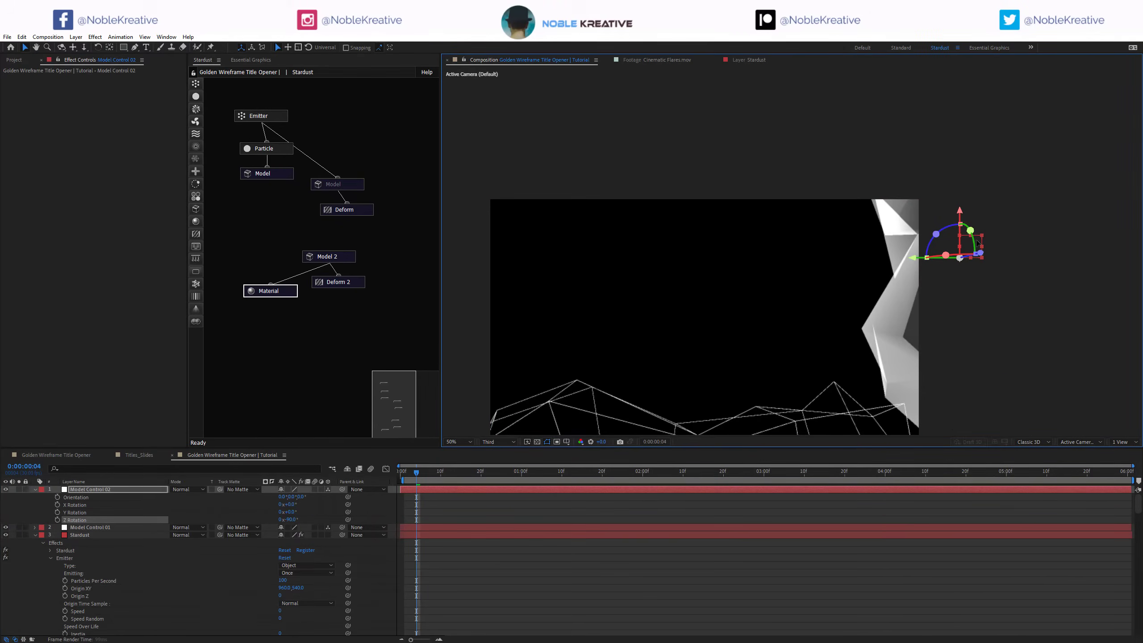
pyautogui.click(974, 246)
pyautogui.hotkey('shift', '/')
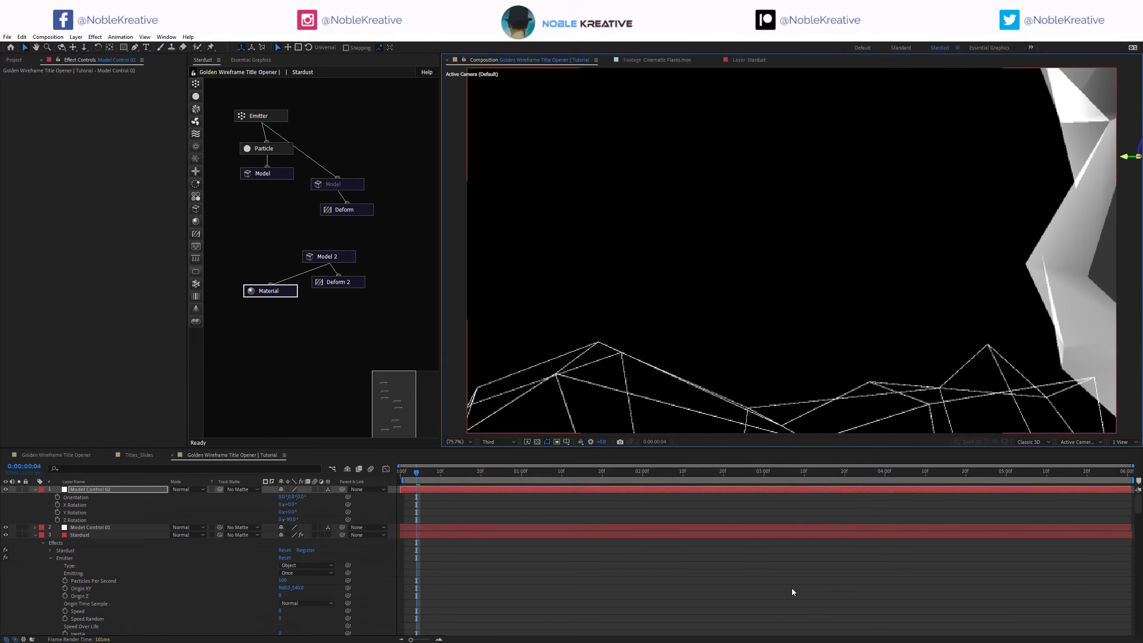
# Step: Collapse the open layer properties and rename the Stardust layer to Stardust_goe
pyautogui.click(793, 592)
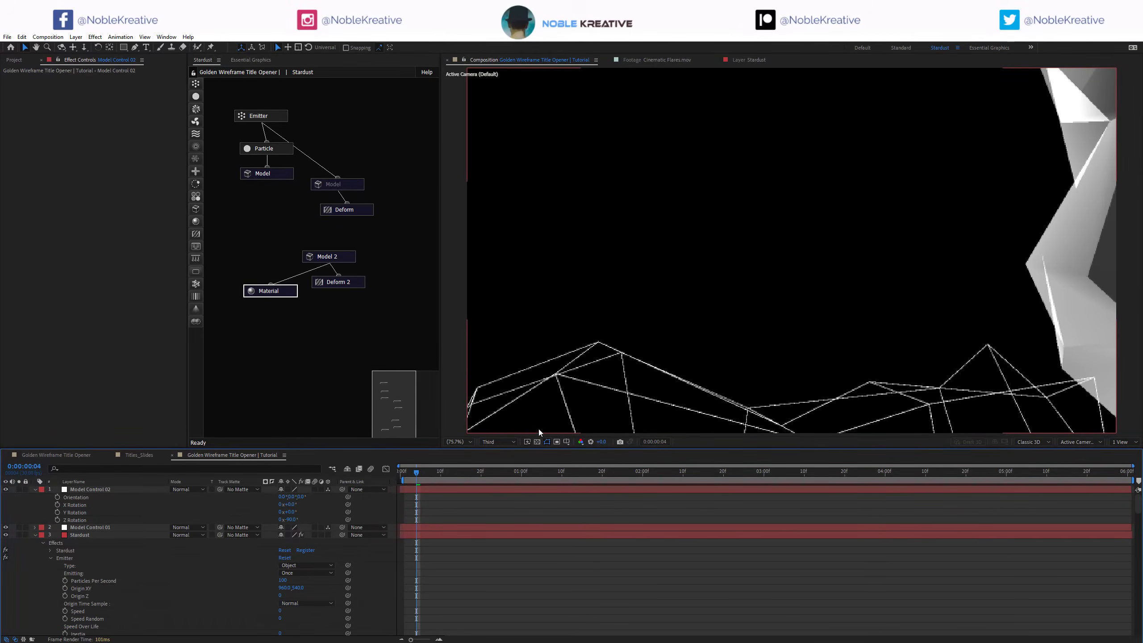
pyautogui.click(36, 491)
pyautogui.click(33, 505)
pyautogui.click(84, 504)
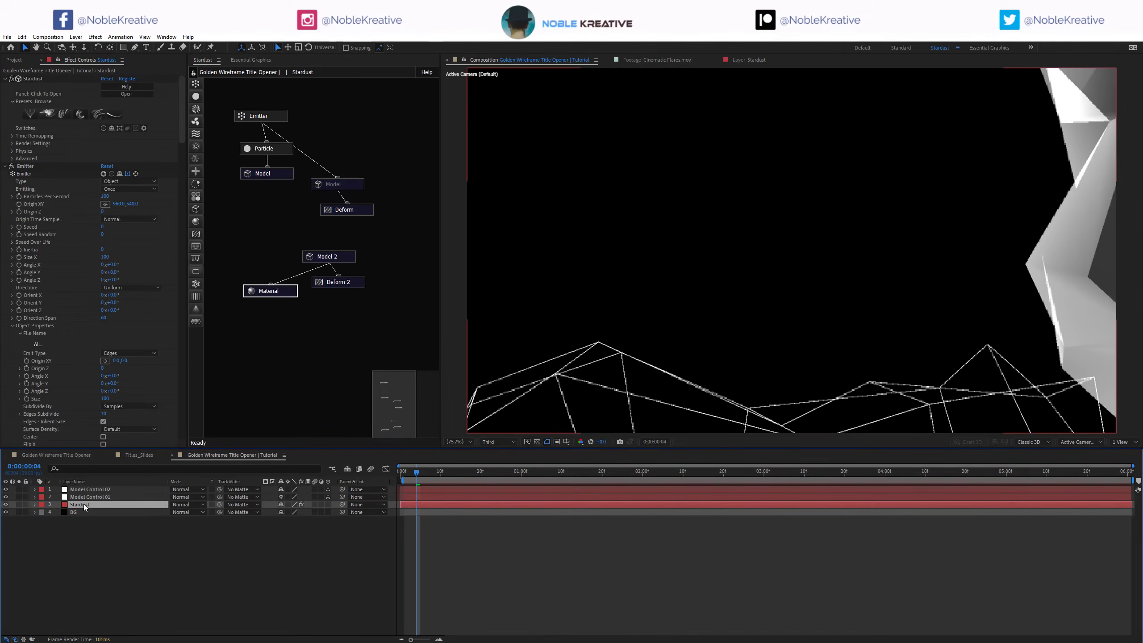
pyautogui.press('Return')
pyautogui.write('_')
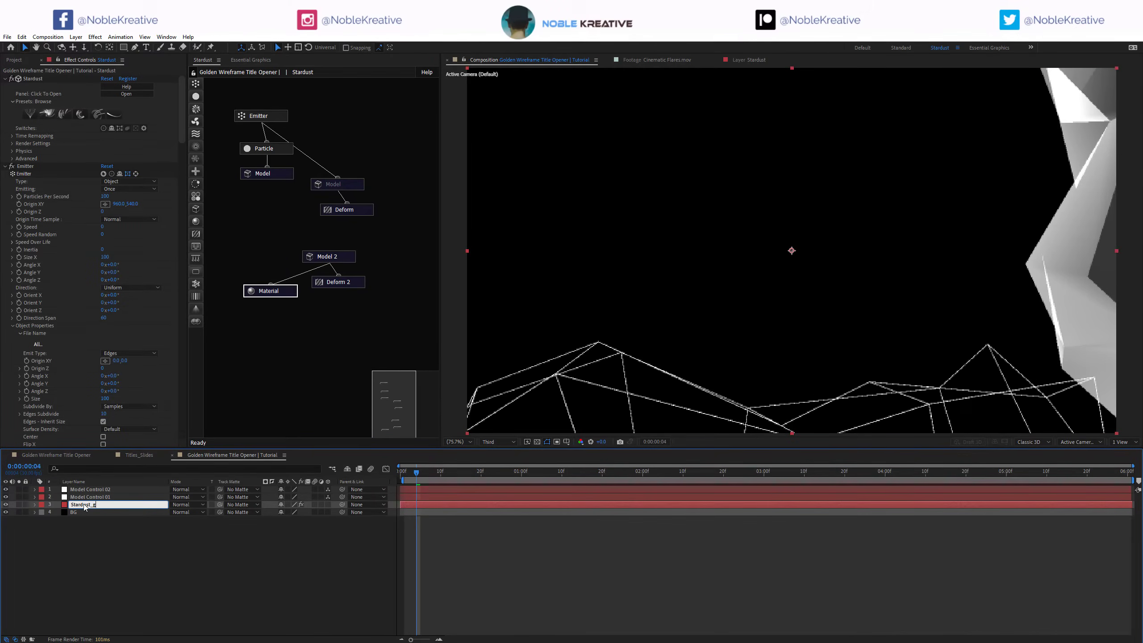
pyautogui.write('goe')
pyautogui.press('Return')
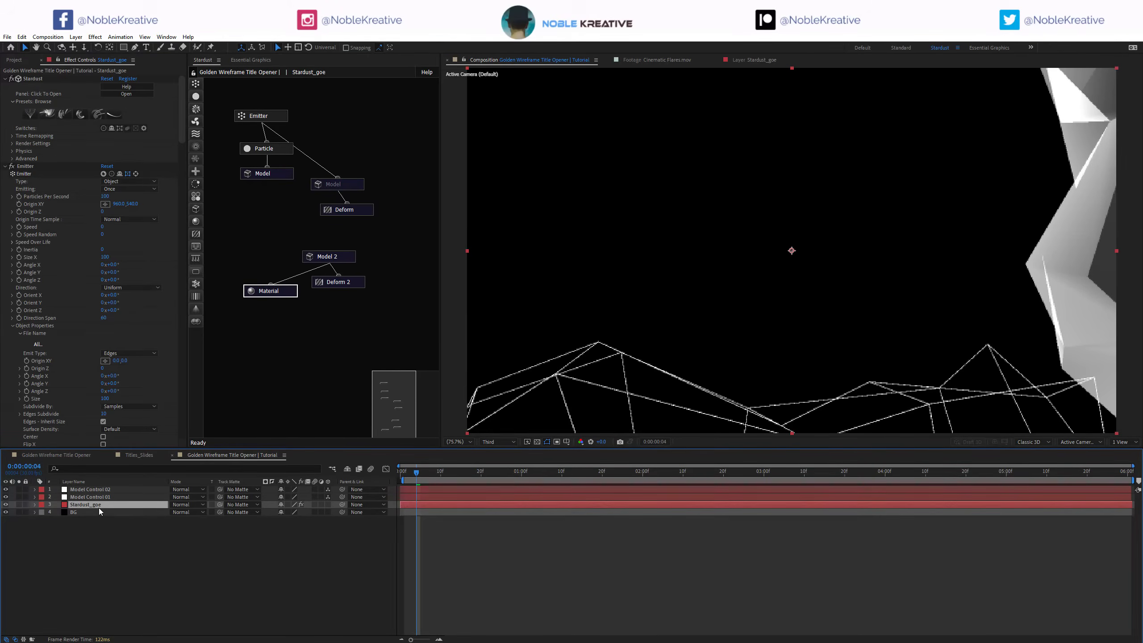
# Step: Duplicate the Stardust_goe layer and rename the copy to Stardust_Fill
pyautogui.hotkey('ctrl', 'd')
pyautogui.press('Return')
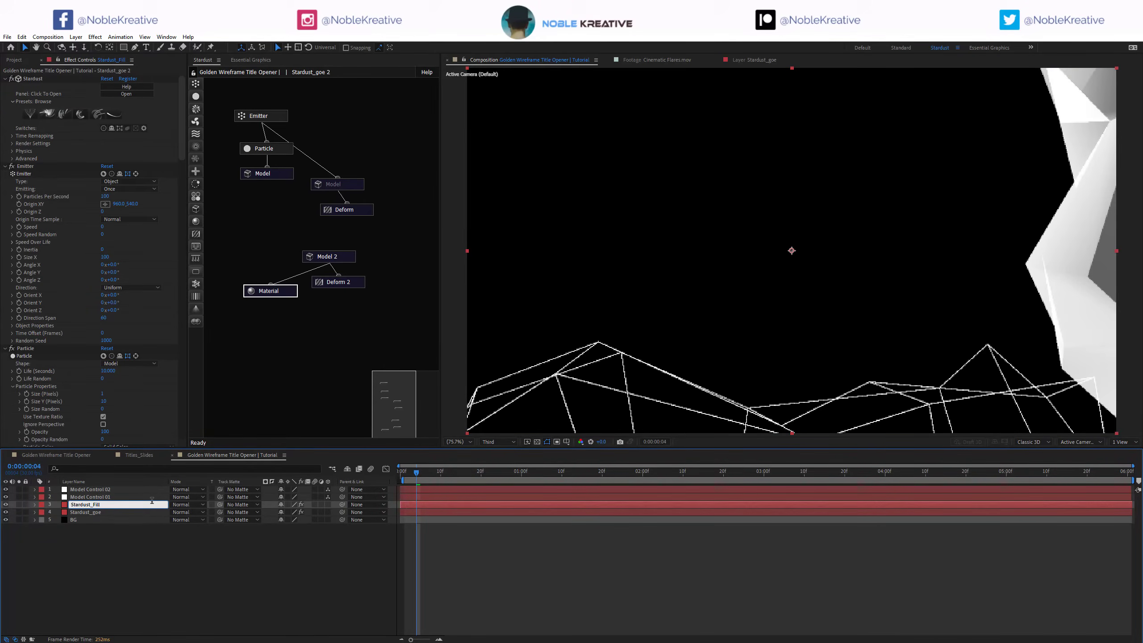
pyautogui.write('Stardust_Fill')
pyautogui.press('Return')
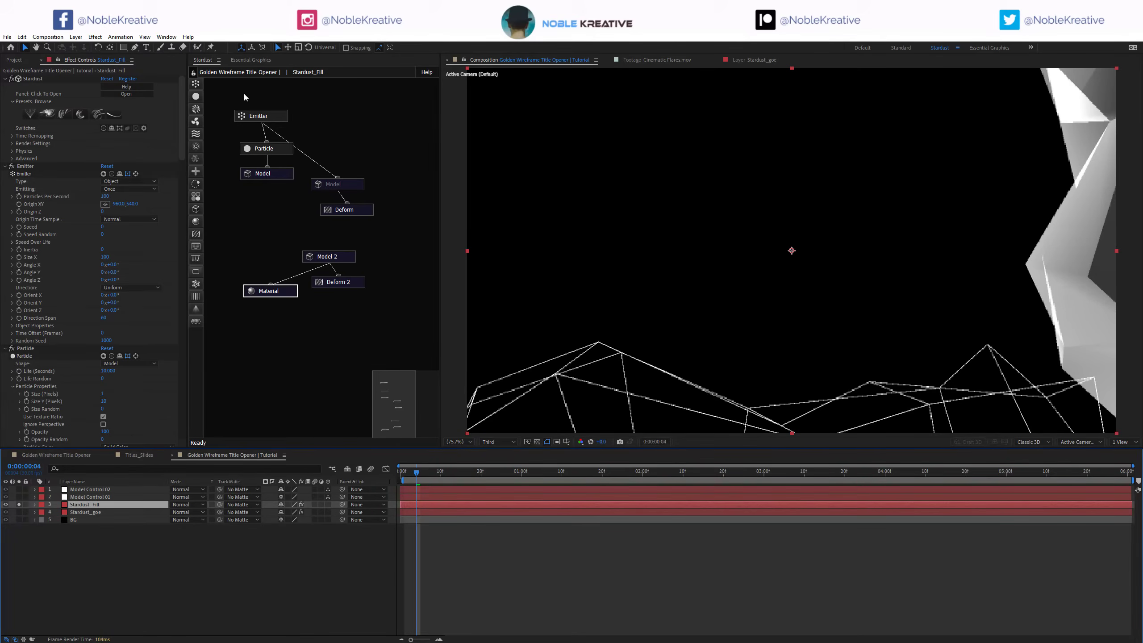
# Step: Disable the Emitter in Stardust_Fill, then delete it with its Particle, both original Model nodes and the Deform node
pyautogui.rightClick(273, 116)
pyautogui.click(303, 100)
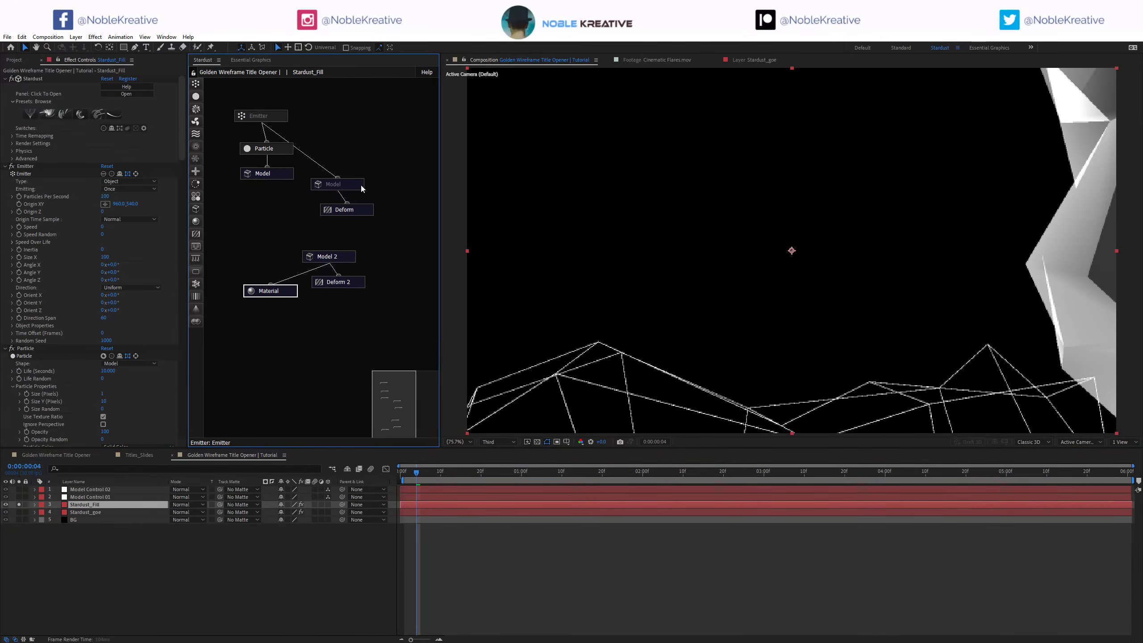
pyautogui.moveTo(237, 100); pyautogui.dragTo(395, 222)
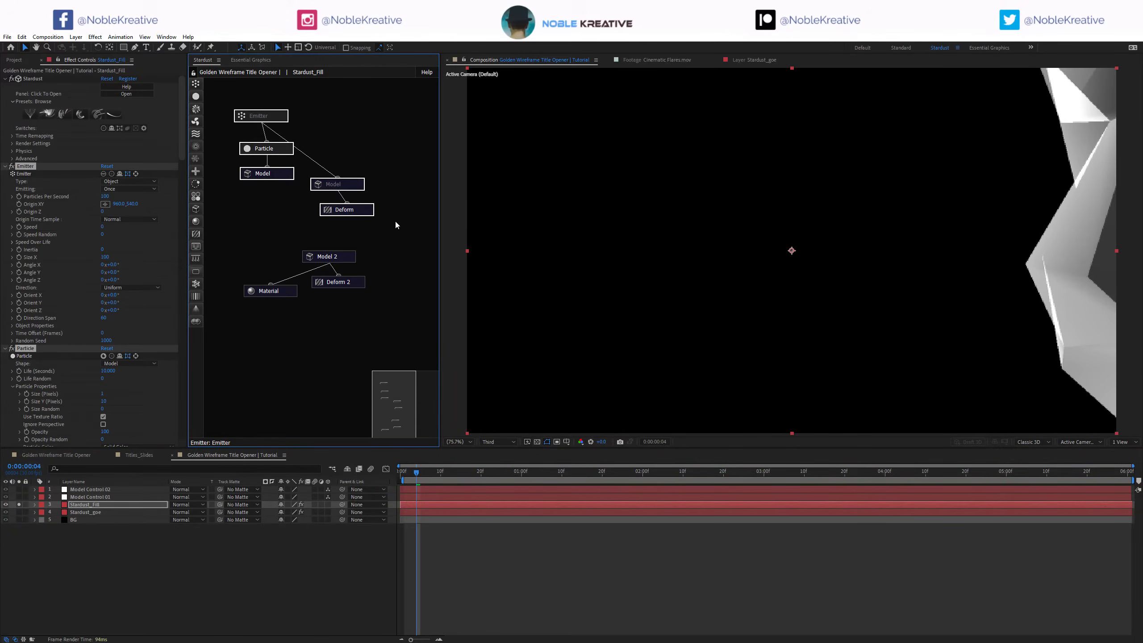
pyautogui.press('Delete')
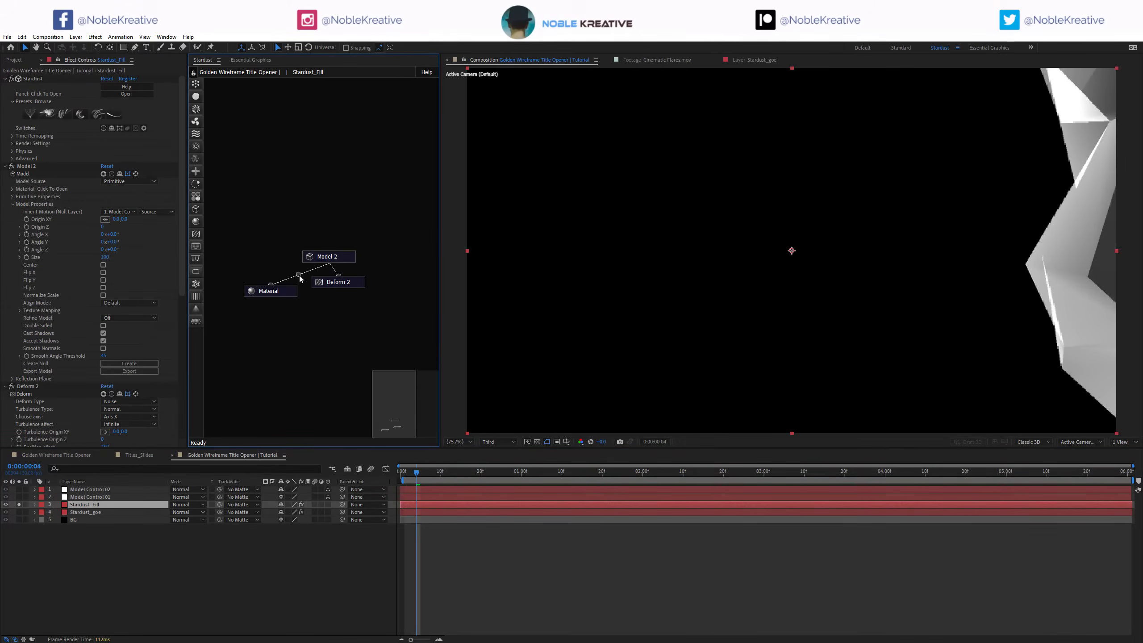
# Step: Disconnect the Material node from Model 2 and create a new control null for Model 2
pyautogui.click(299, 275)
pyautogui.click(345, 258)
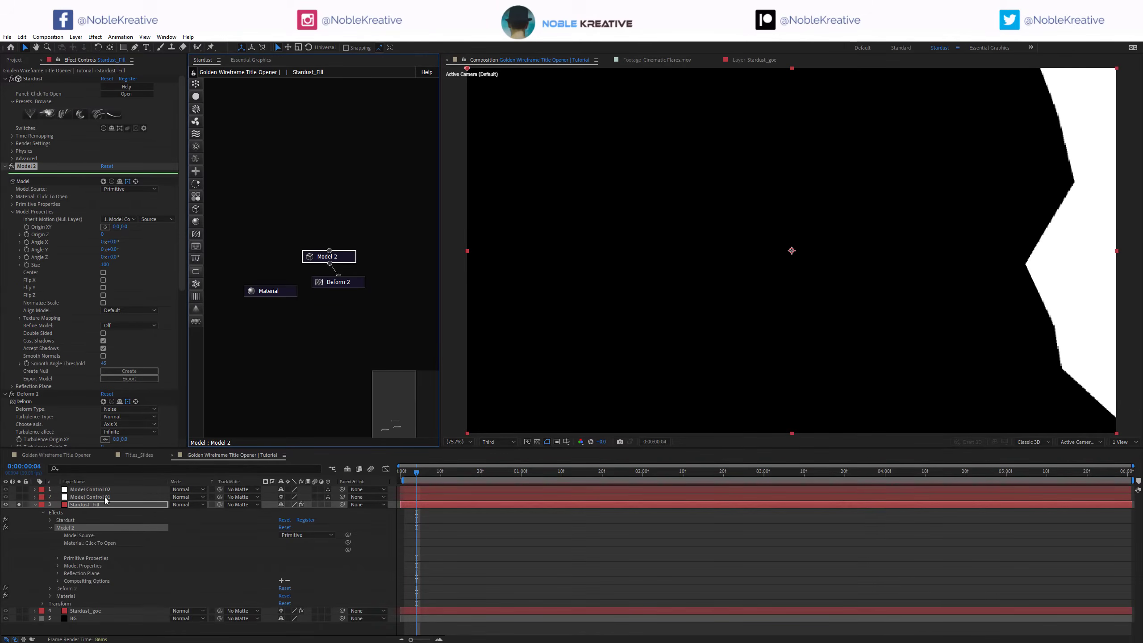
pyautogui.click(106, 490)
pyautogui.click(345, 255)
pyautogui.click(129, 371)
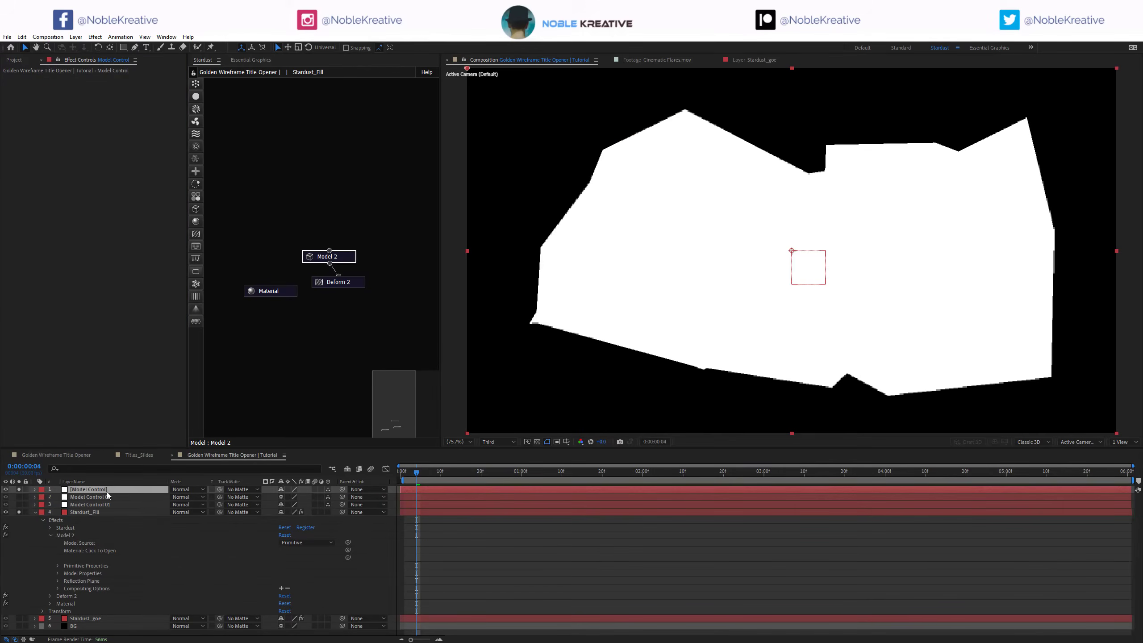
# Step: Rename the new null Model Control Fill
pyautogui.press('Return')
pyautogui.write('Fill')
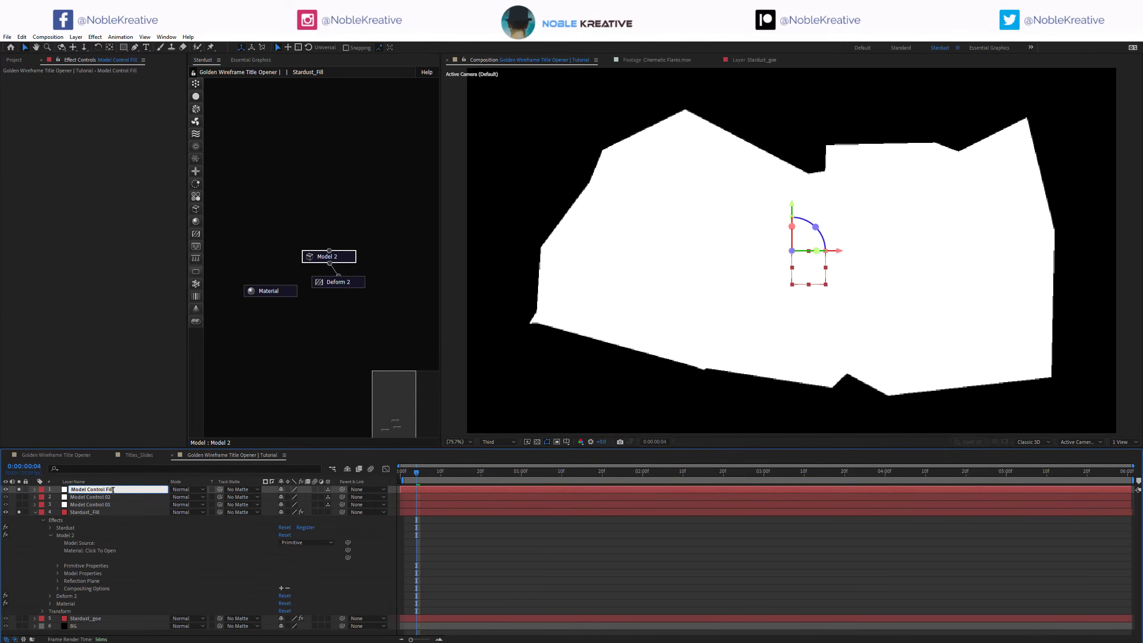
pyautogui.press('Return')
# Step: Set the Size X of Model 2's cube primitive to 620
pyautogui.click(346, 256)
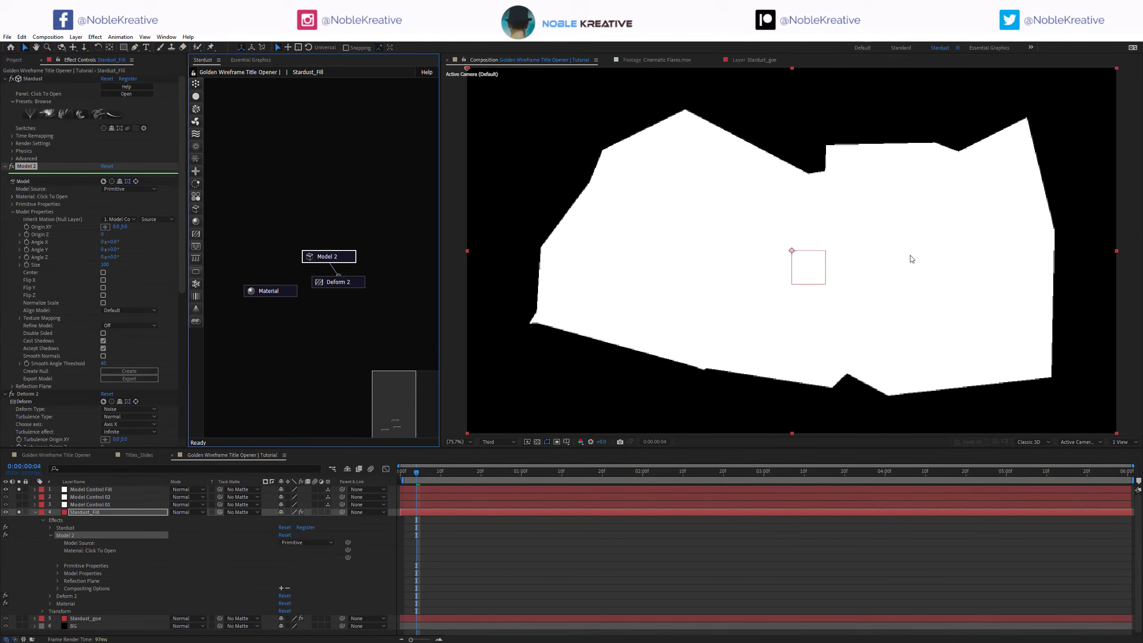
pyautogui.click(341, 255)
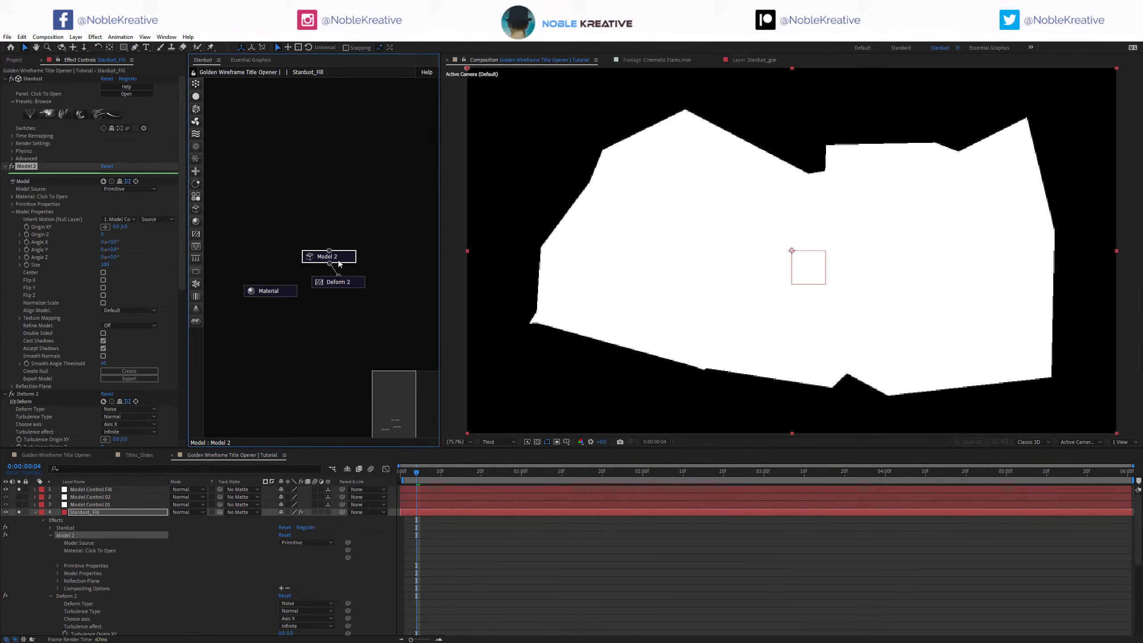
pyautogui.click(12, 205)
pyautogui.click(108, 220)
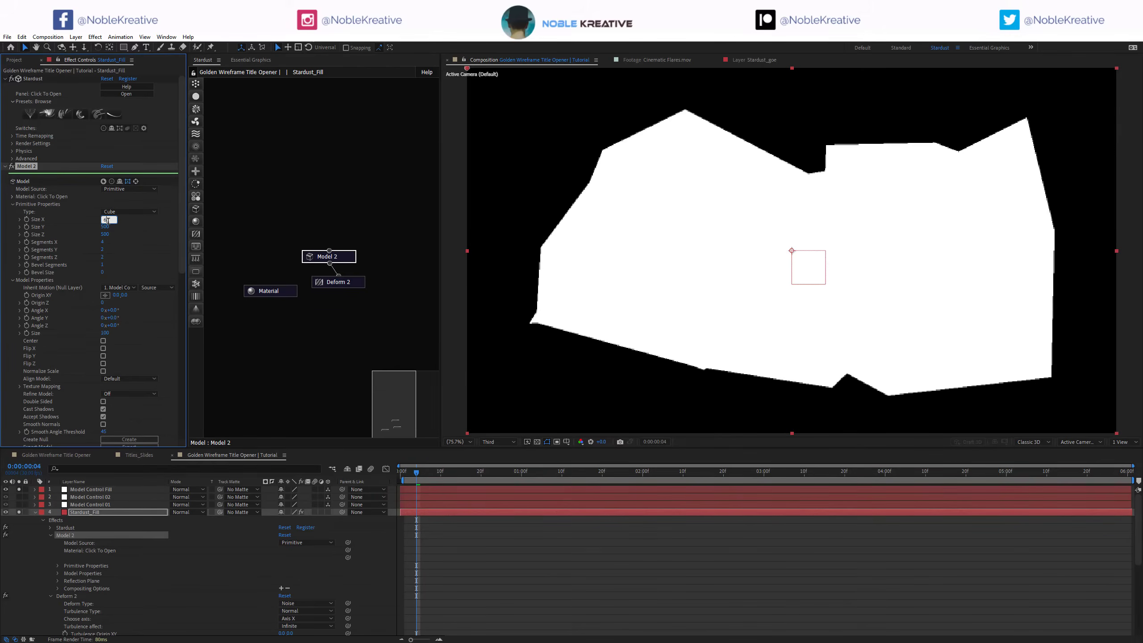
pyautogui.press('Return')
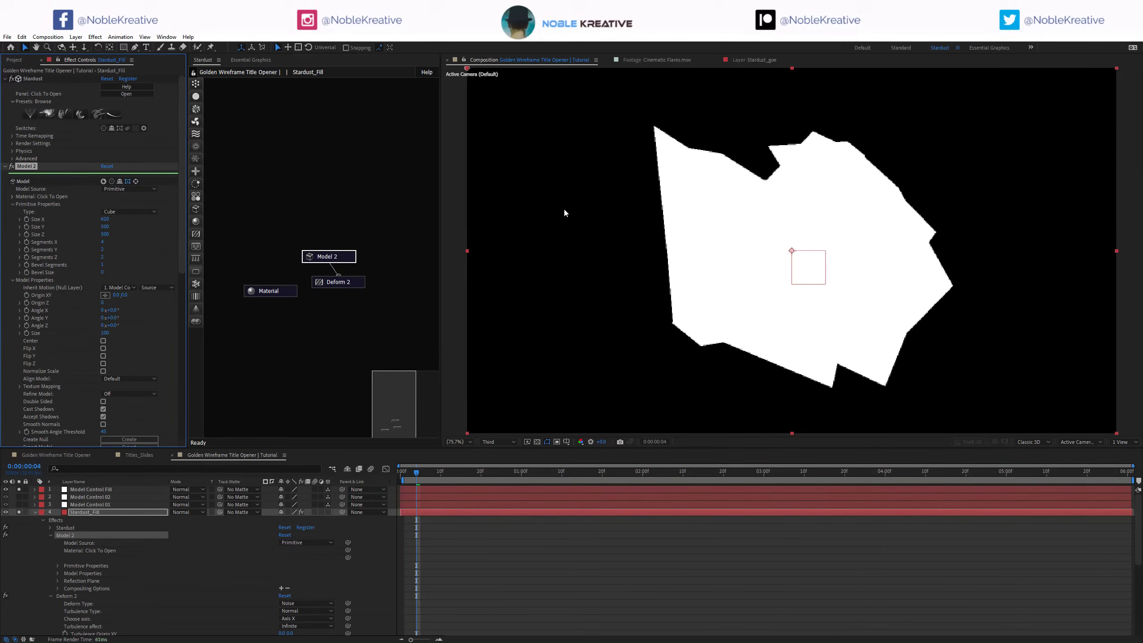
# Step: Reveal the Scale of the Model Control Fill null and set it to 170%
pyautogui.click(99, 490)
pyautogui.press('s')
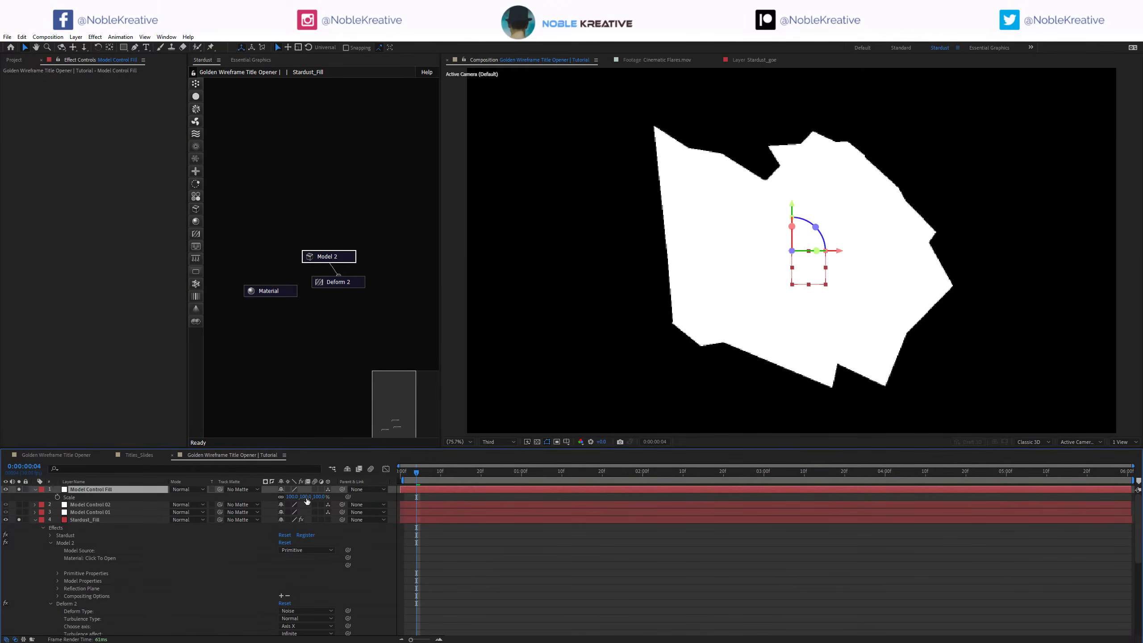
pyautogui.moveTo(305, 497); pyautogui.dragTo(428, 493)
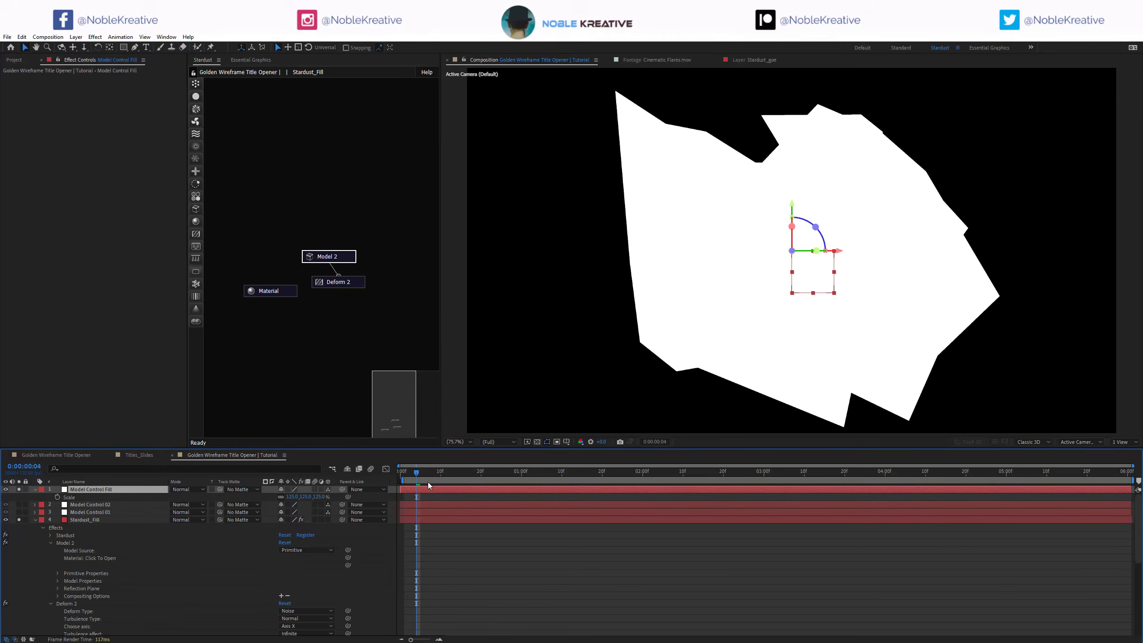
pyautogui.click(320, 497)
pyautogui.write('170')
pyautogui.press('Return')
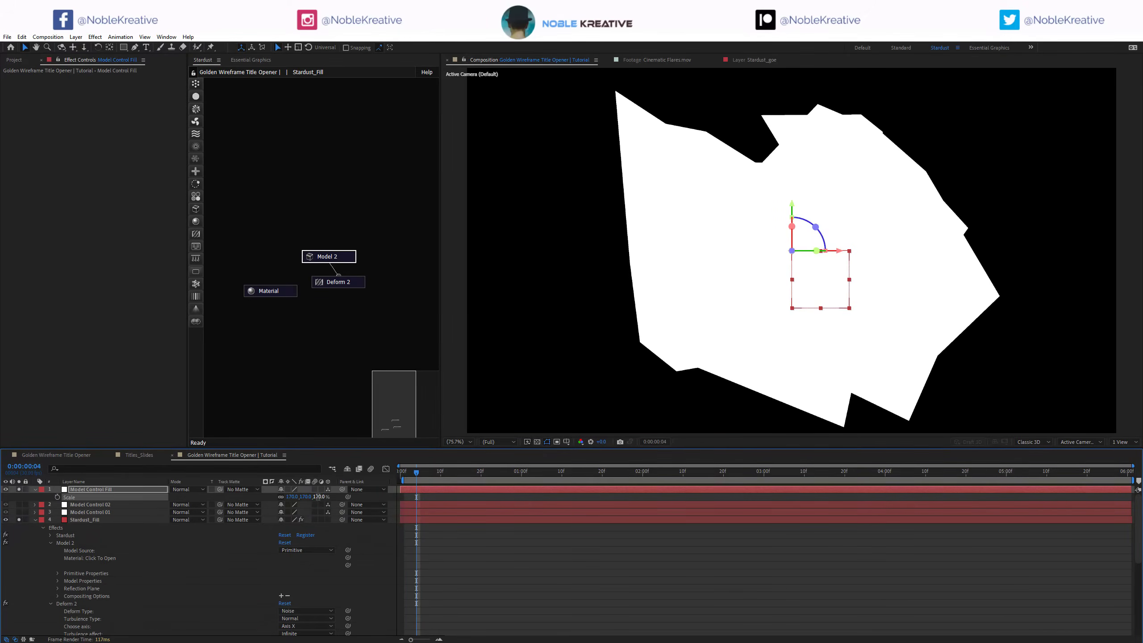
# Step: Scale the Model Control Fill null to 200% and move it to the frame's left edge so the shape covers the left half
pyautogui.moveTo(799, 273); pyautogui.dragTo(539, 311)
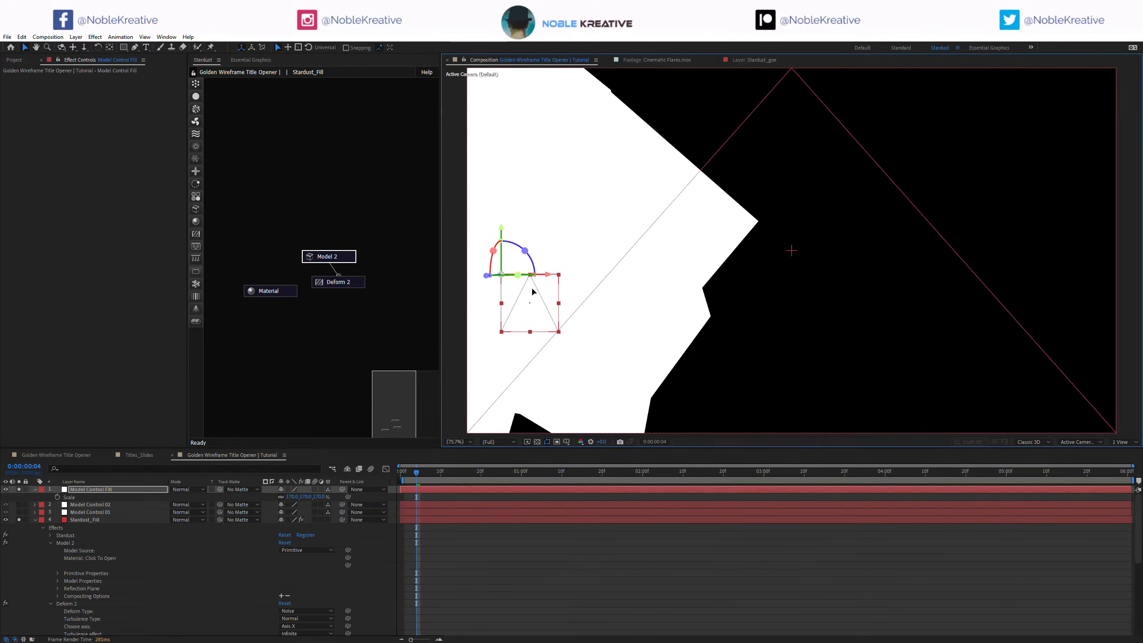
pyautogui.click(319, 497)
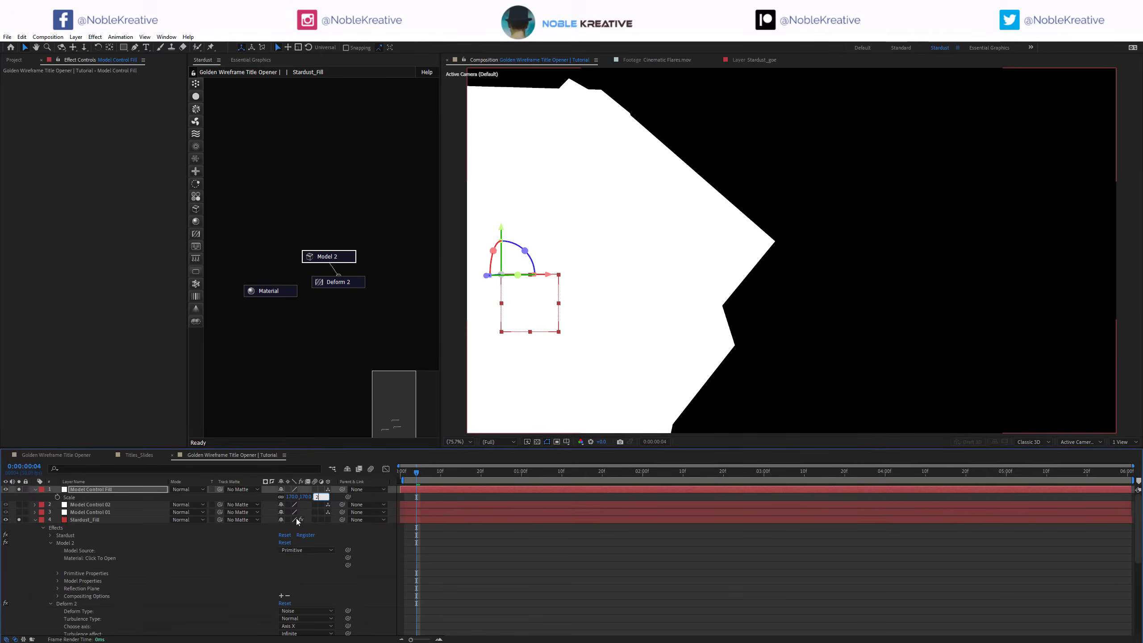
pyautogui.write('200')
pyautogui.press('Return')
pyautogui.moveTo(530, 309); pyautogui.dragTo(457, 291)
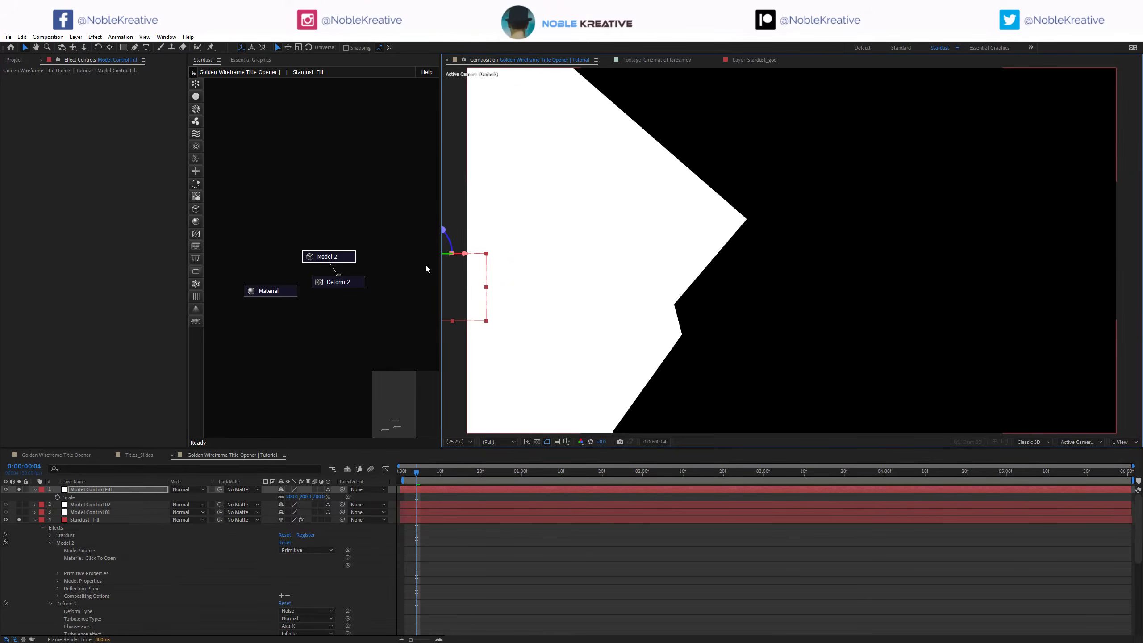
# Step: Collapse the Stardust_Fill properties, then preview the Placeholder_03 and Placeholder_02 comps before returning to the tutorial composition
pyautogui.click(36, 520)
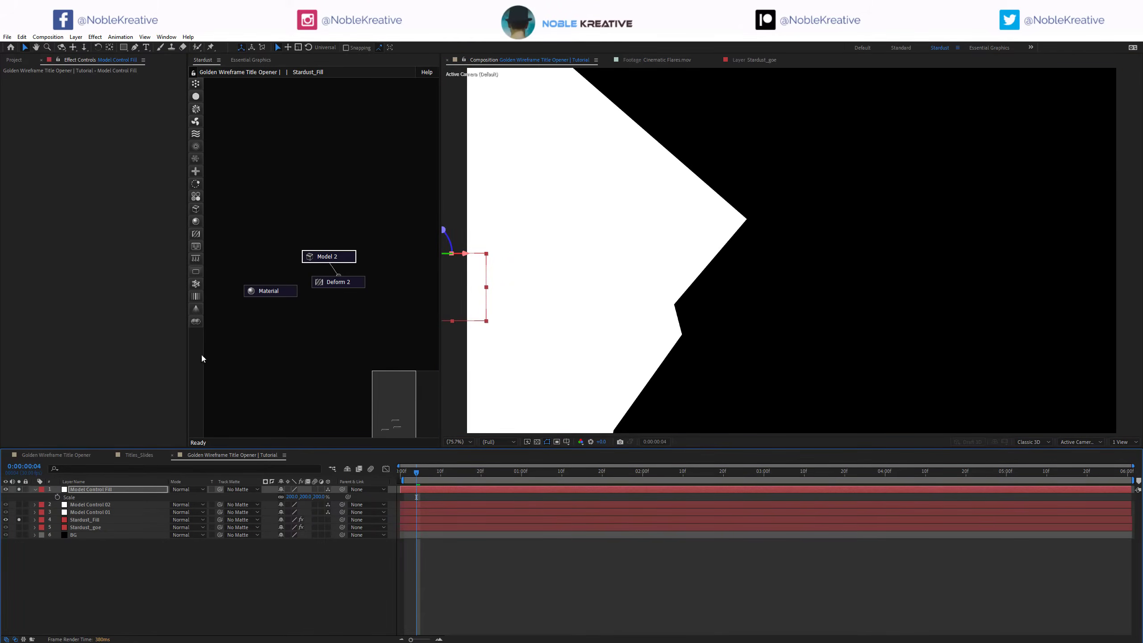
pyautogui.click(11, 60)
pyautogui.click(74, 182)
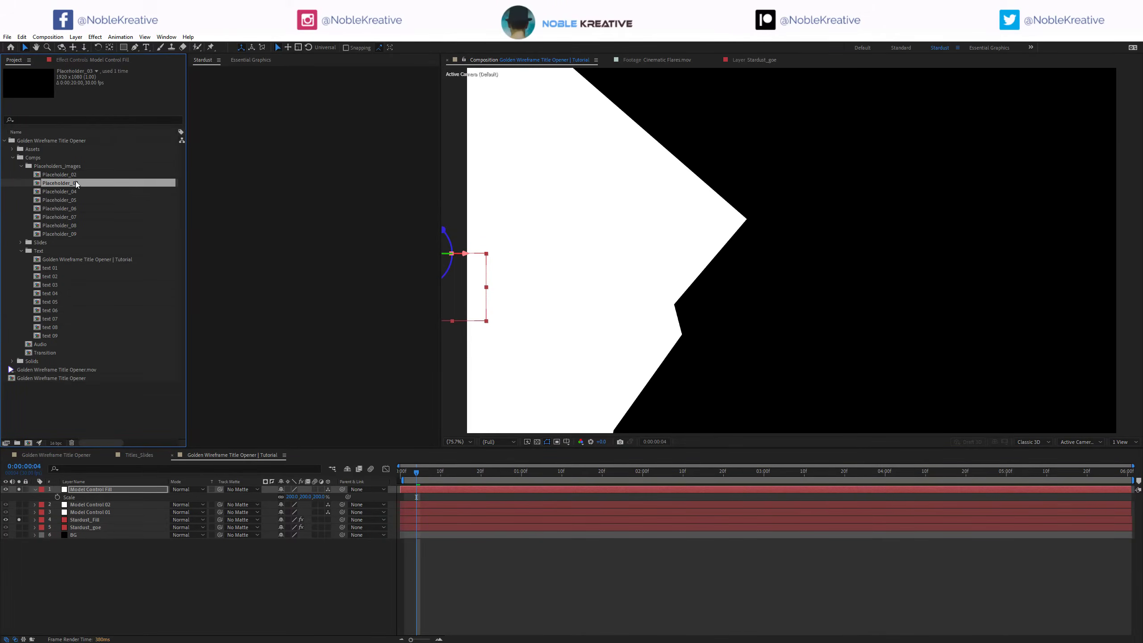
pyautogui.doubleClick(75, 182)
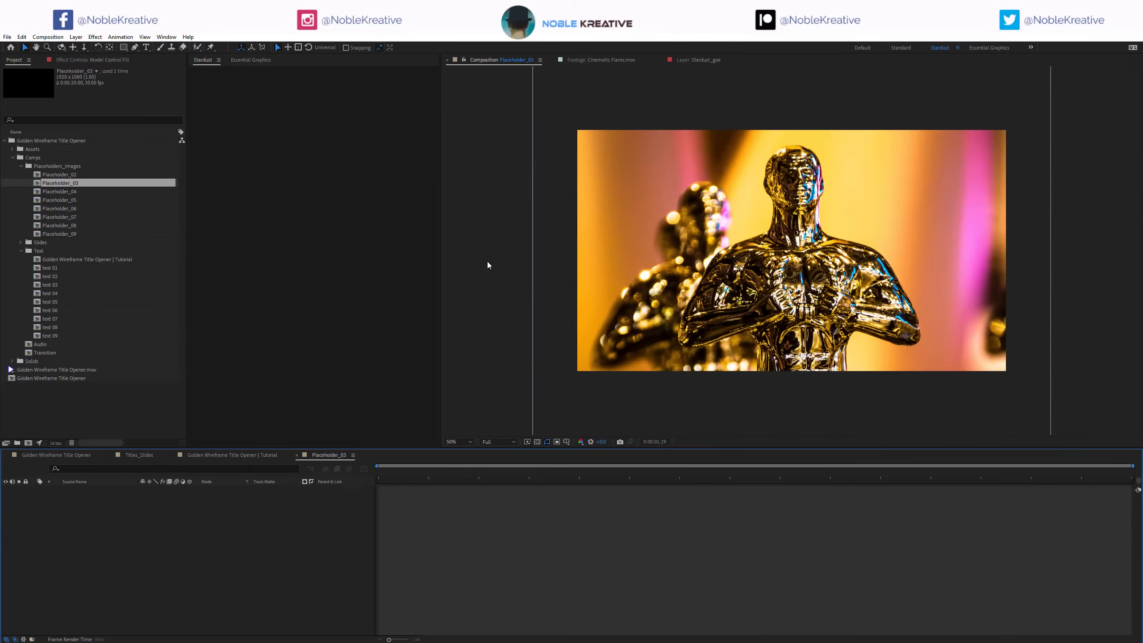
pyautogui.doubleClick(76, 175)
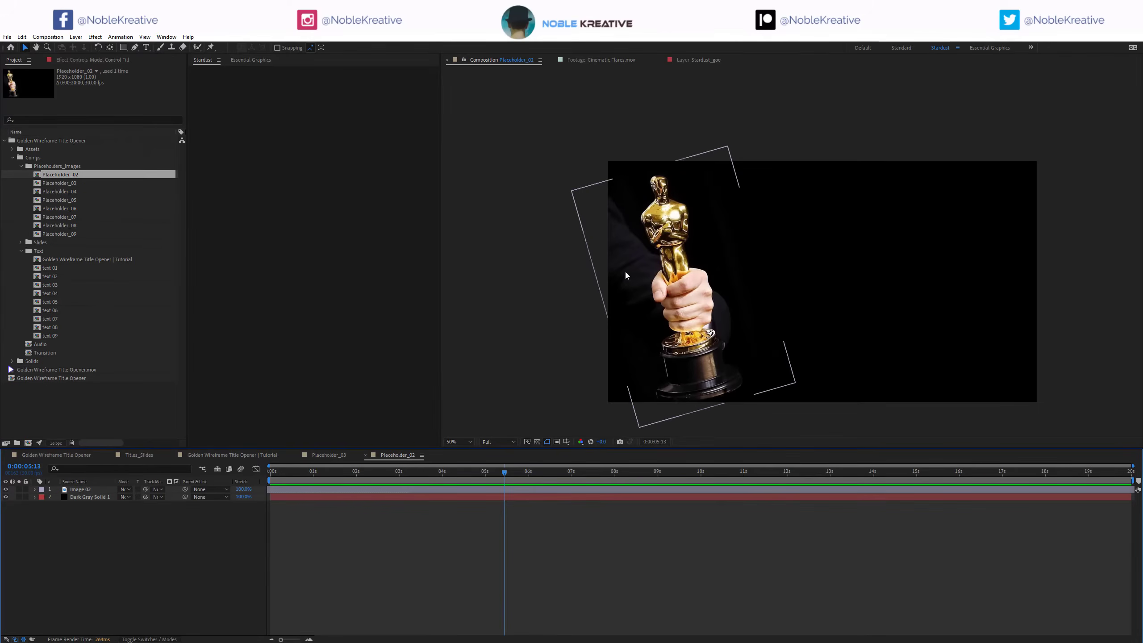
pyautogui.click(620, 188)
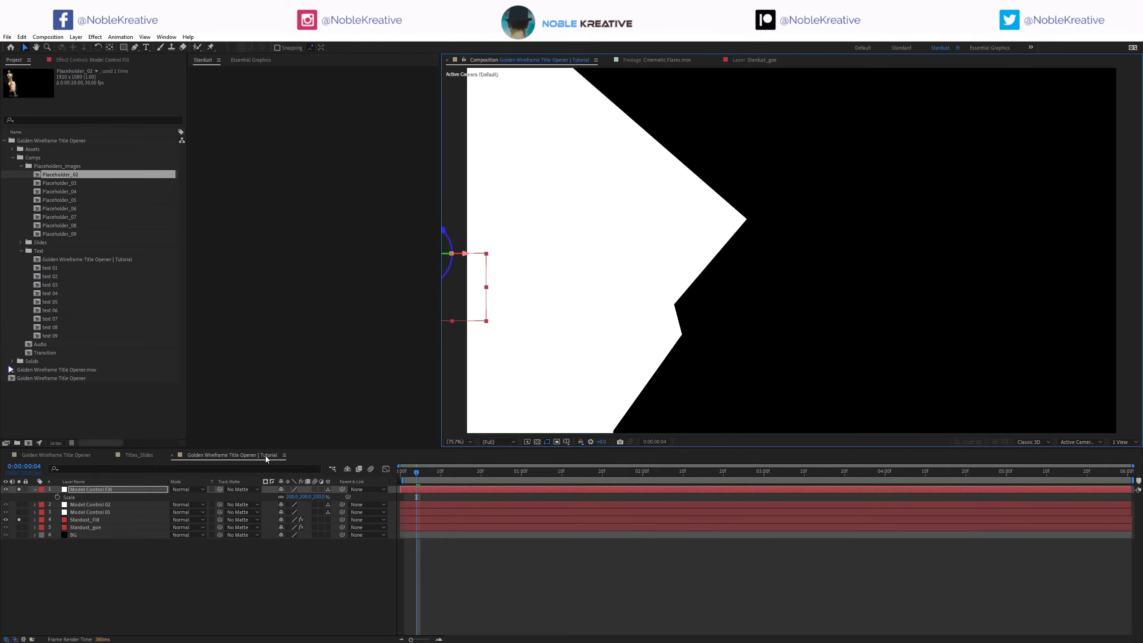
# Step: Add the Placeholder_02 comp directly below Stardust_Fill with Stardust_Fill as its track matte, and show the transparency grid
pyautogui.moveTo(59, 175); pyautogui.dragTo(111, 531)
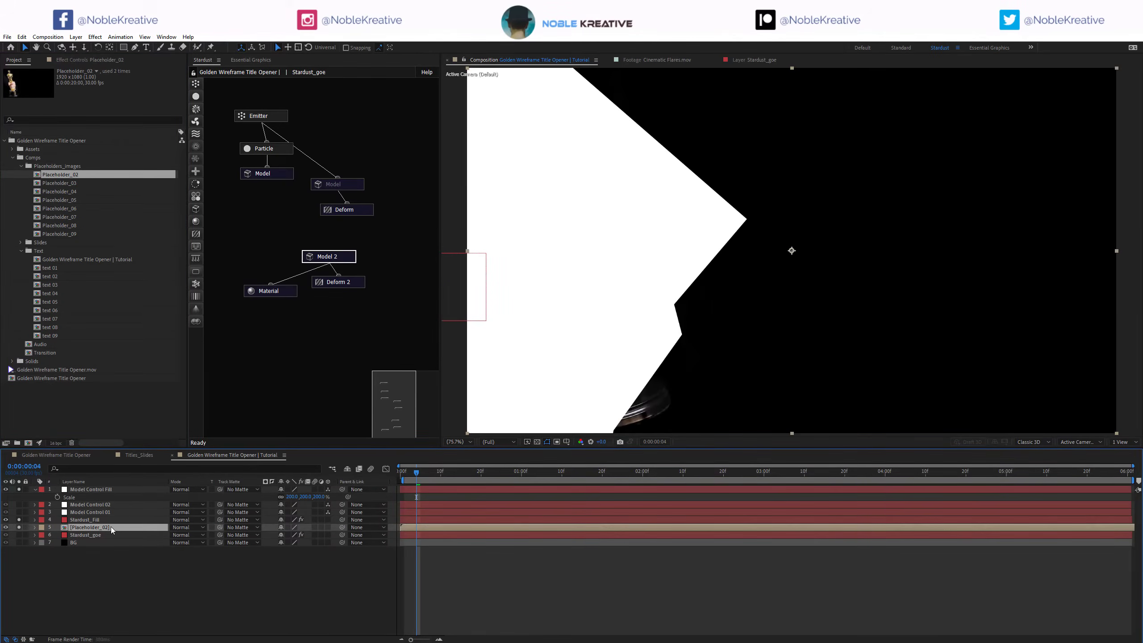
pyautogui.moveTo(220, 527); pyautogui.dragTo(115, 521)
pyautogui.click(537, 442)
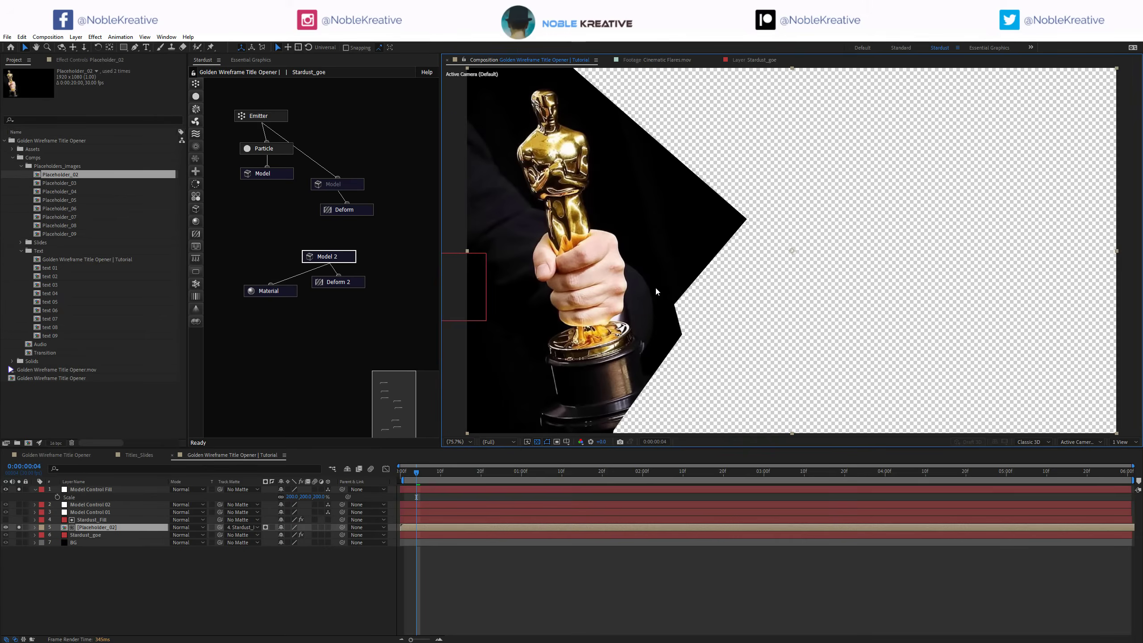
# Step: Try a Position offset of 500 on the Deform 2 node of Stardust_Fill
pyautogui.click(108, 521)
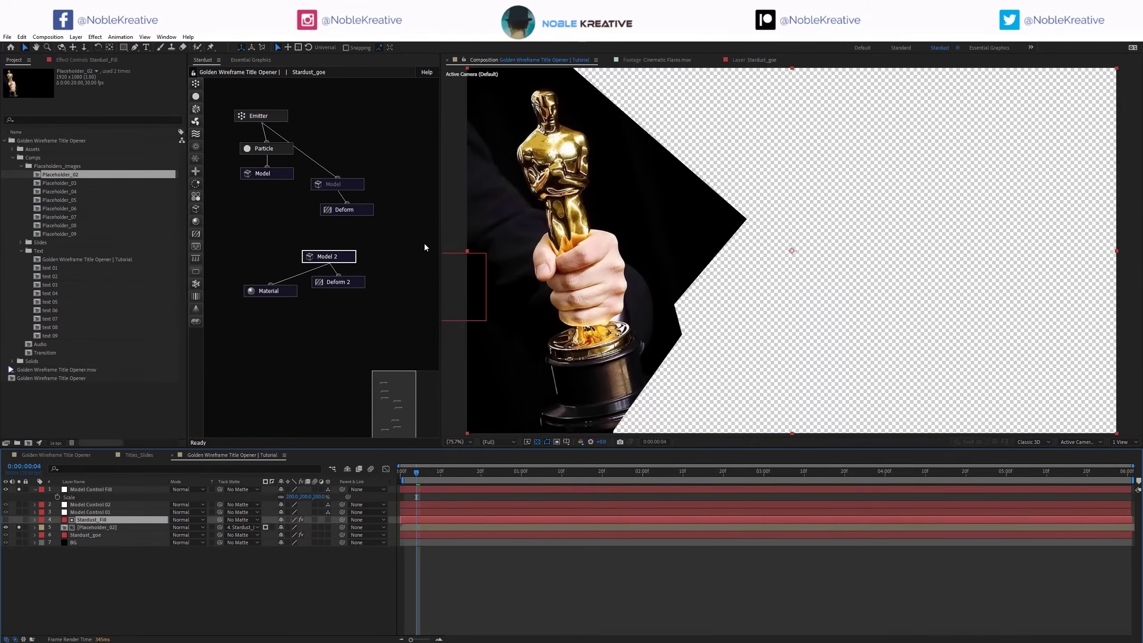
pyautogui.click(115, 62)
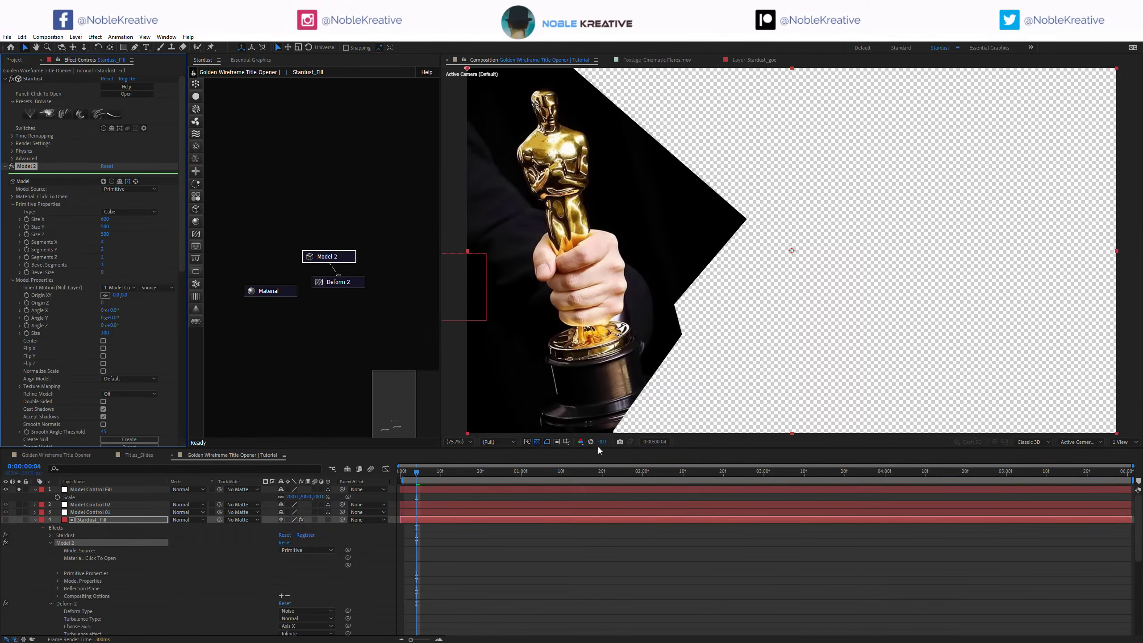
pyautogui.click(342, 282)
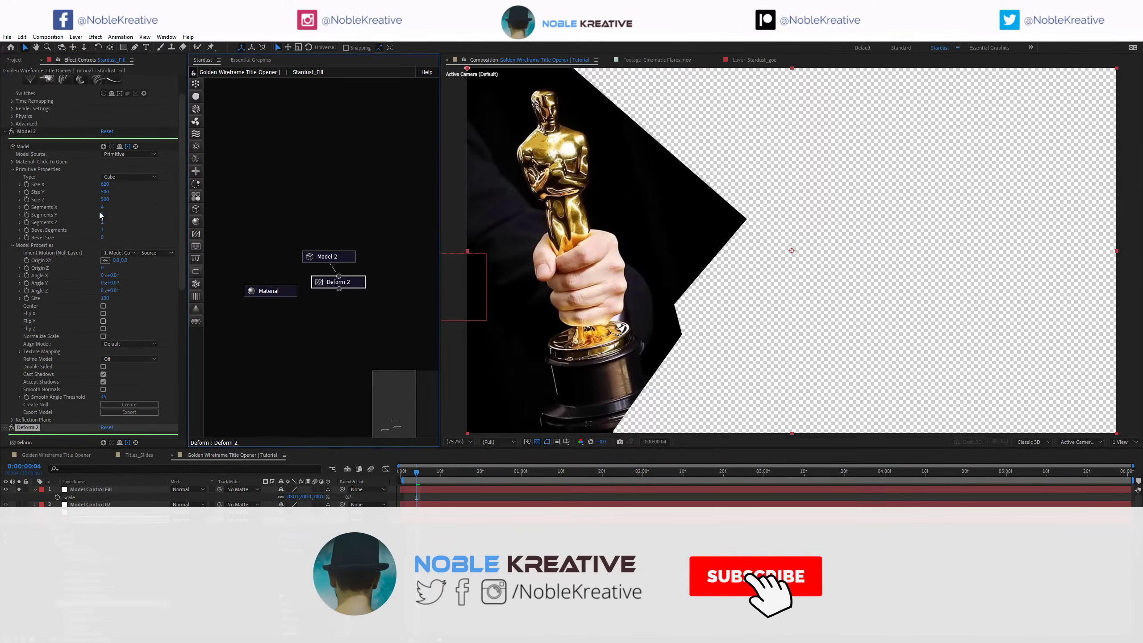
pyautogui.click(105, 381)
pyautogui.write('500')
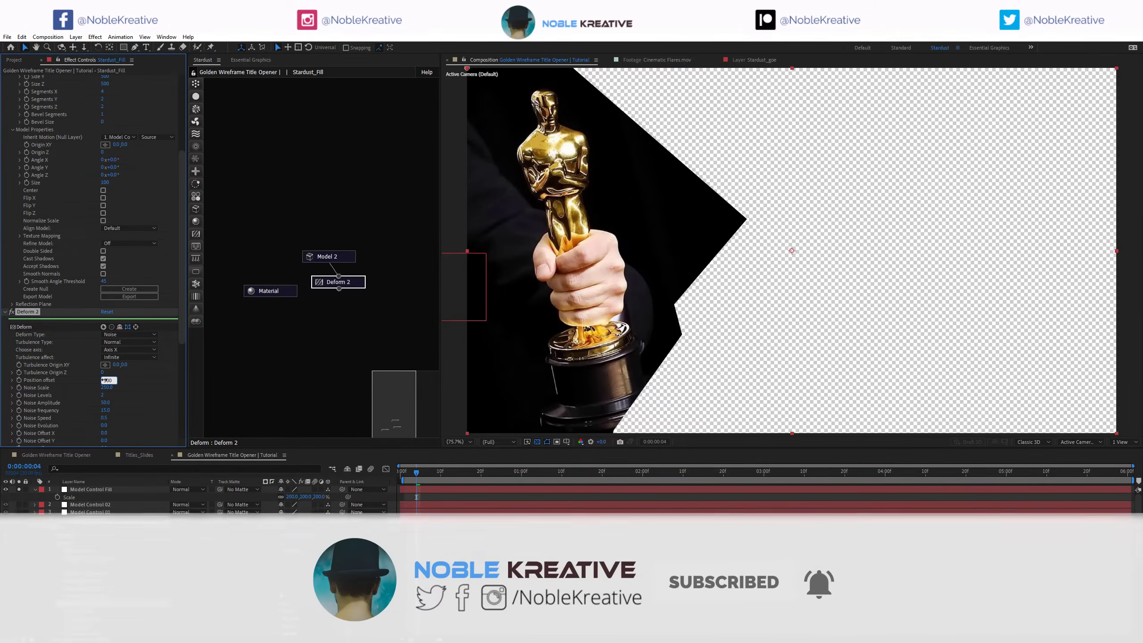
pyautogui.press('Return')
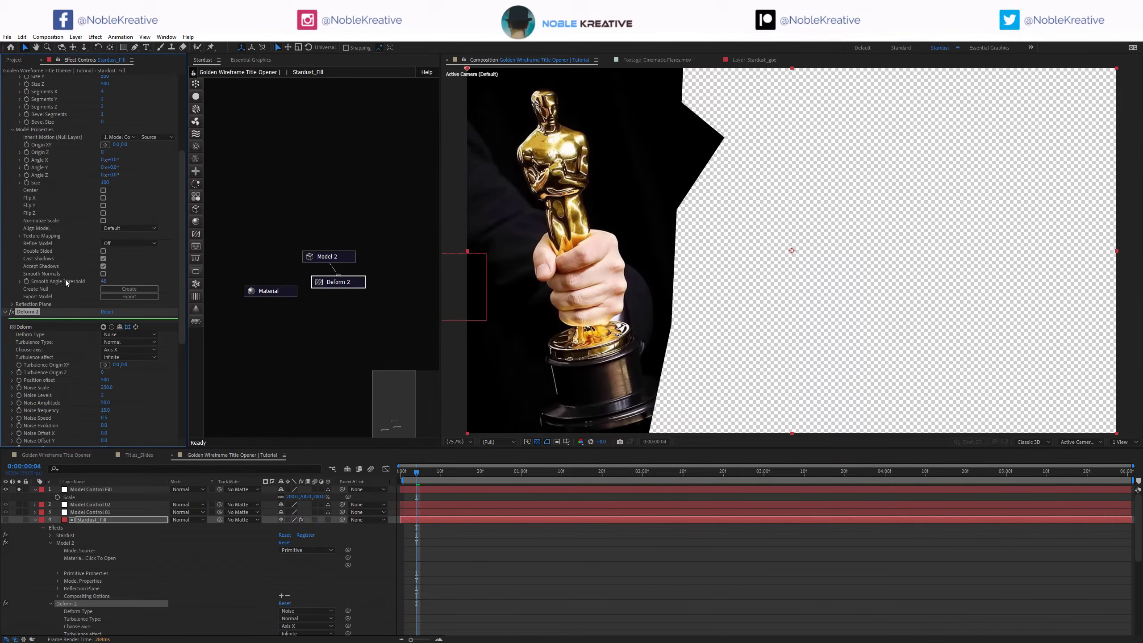
# Step: Try 4 segments in both Y and Z on Model 2's cube primitive
pyautogui.click(343, 257)
pyautogui.click(102, 162)
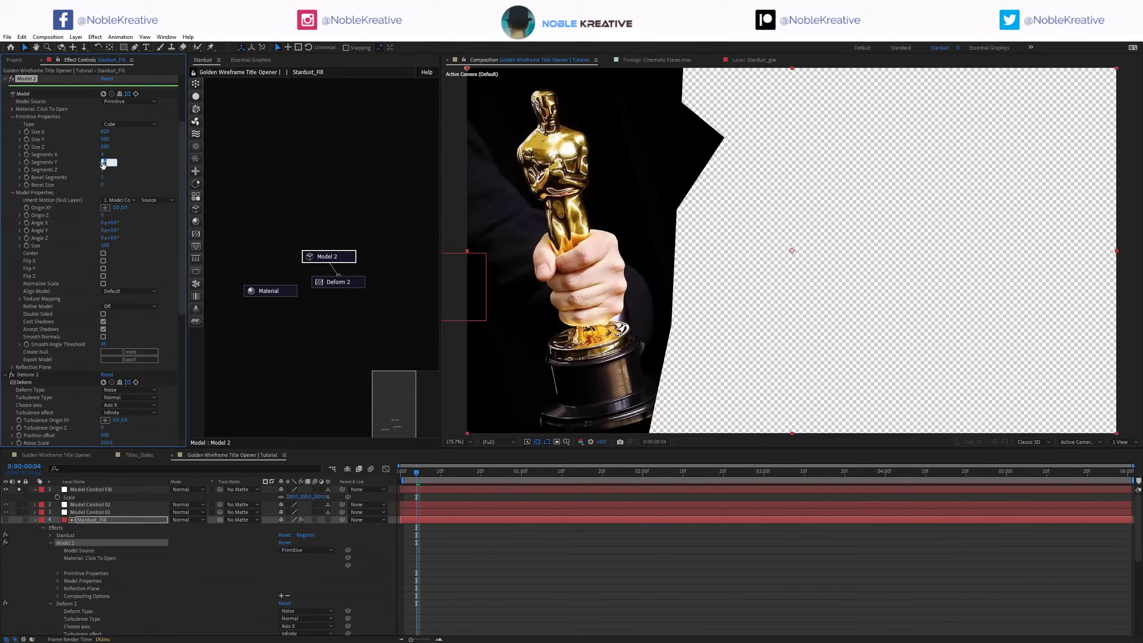
pyautogui.write('4')
pyautogui.press('Return')
pyautogui.click(103, 169)
pyautogui.write('4')
pyautogui.press('Return')
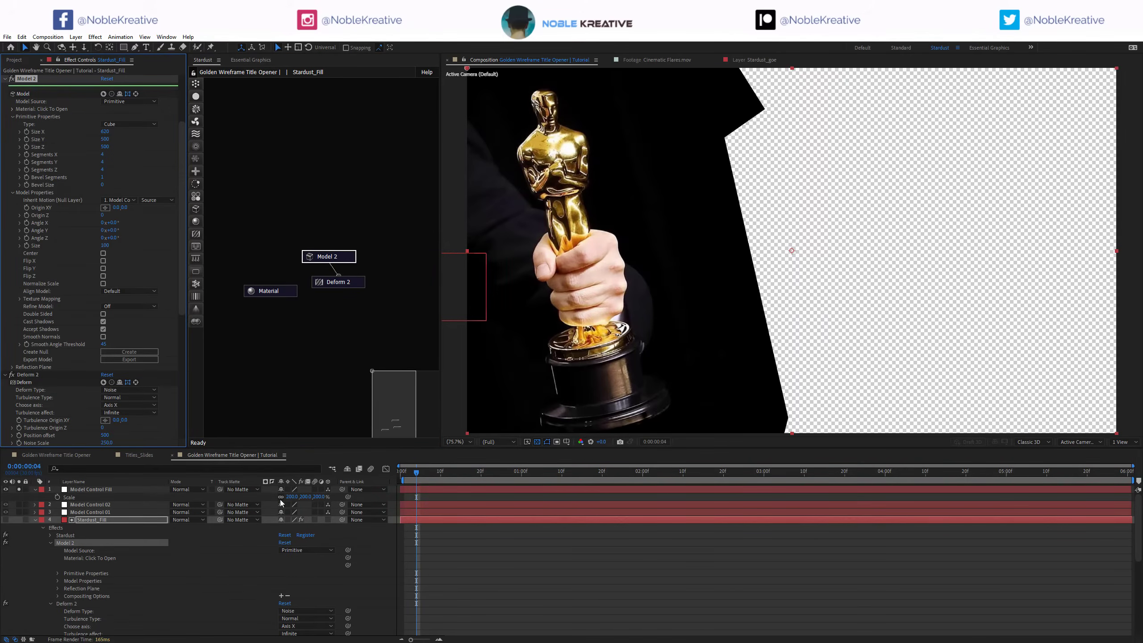
# Step: Try a Scale tweak on Model Control Fill, then undo back past the segment and Position offset changes
pyautogui.click(305, 499)
pyautogui.moveTo(291, 498)
pyautogui.mouseDown()
pyautogui.moveTo(258, 497)
pyautogui.moveTo(286, 496)
pyautogui.mouseUp()
pyautogui.hotkey('ctrl', 'z')
pyautogui.hotkey('ctrl', 'z')
pyautogui.hotkey('ctrl', 'z')
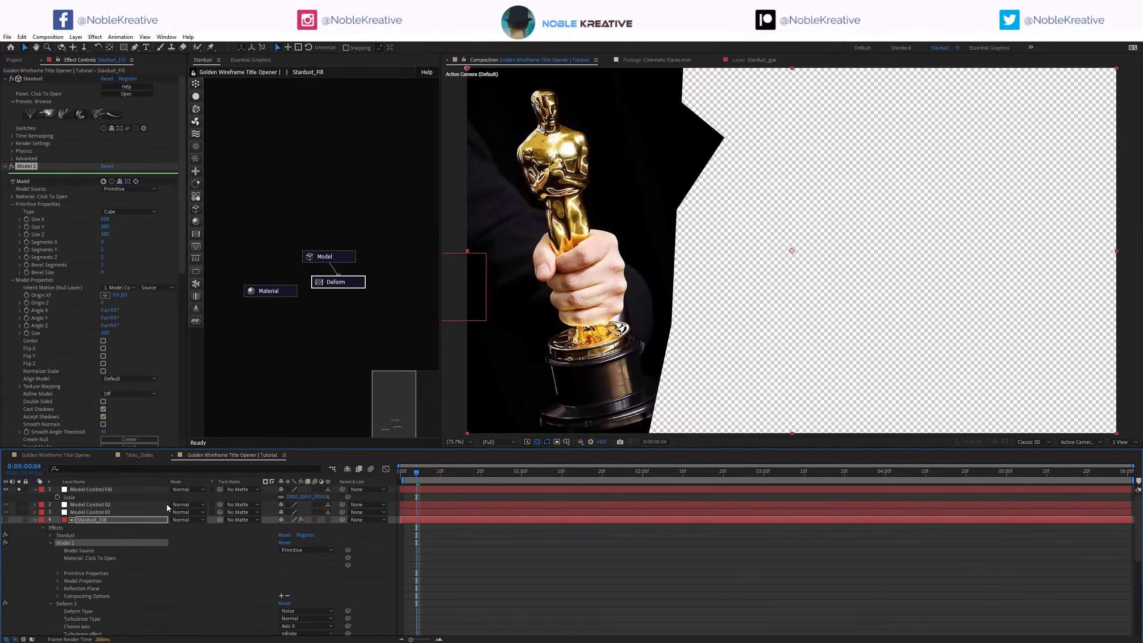
pyautogui.hotkey('ctrl', 'z')
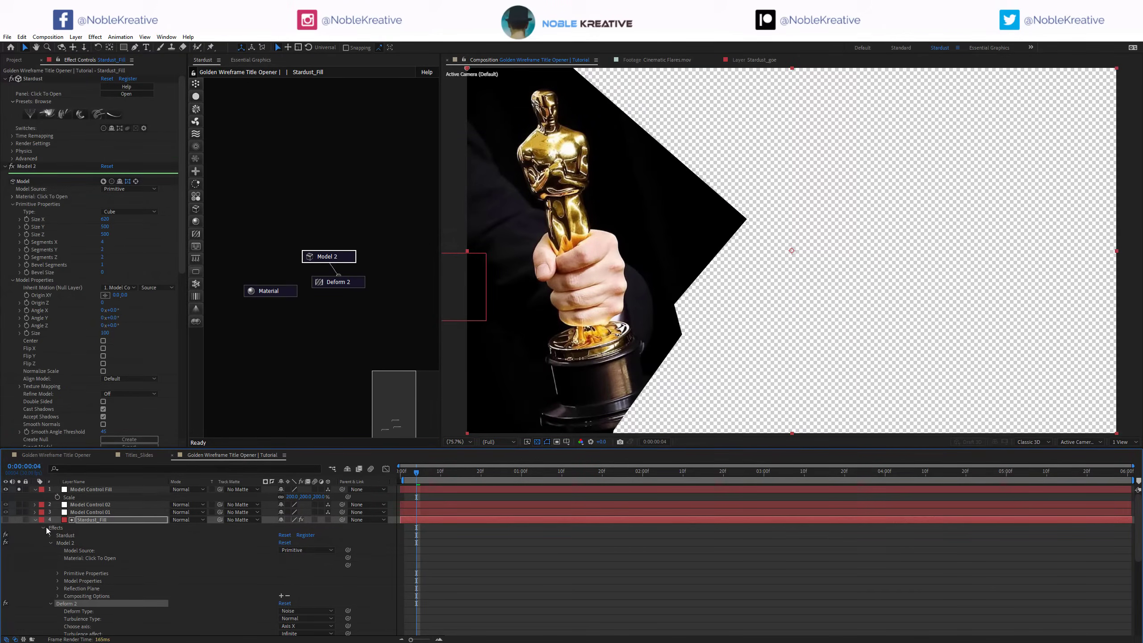
# Step: Collapse the Stardust_Fill layer's properties and leave that layer selected
pyautogui.click(34, 520)
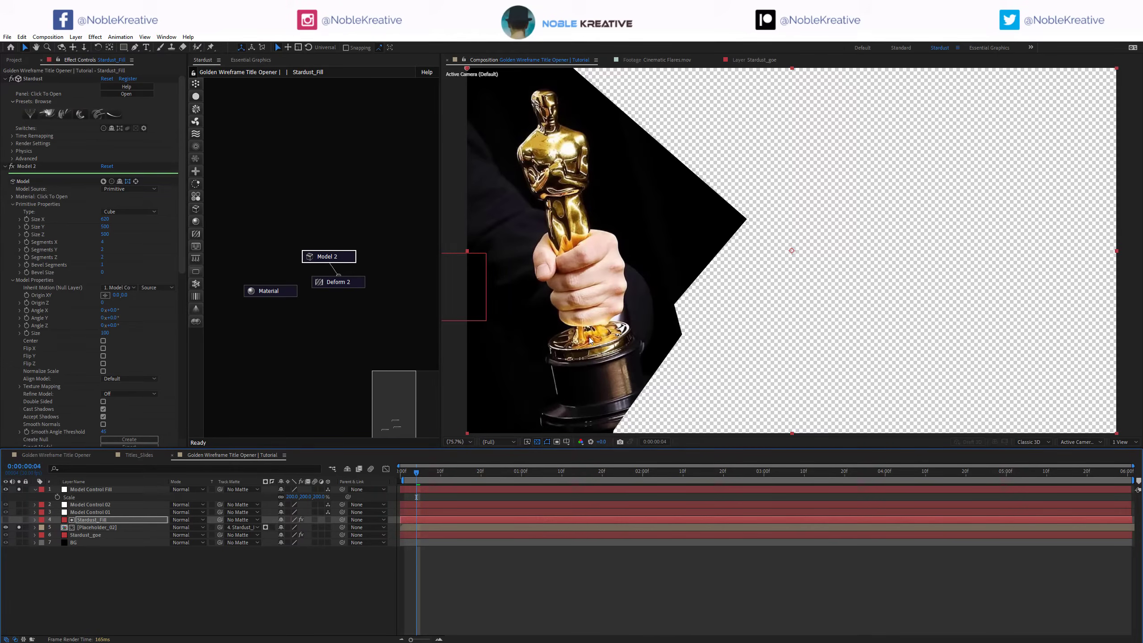
pyautogui.click(85, 535)
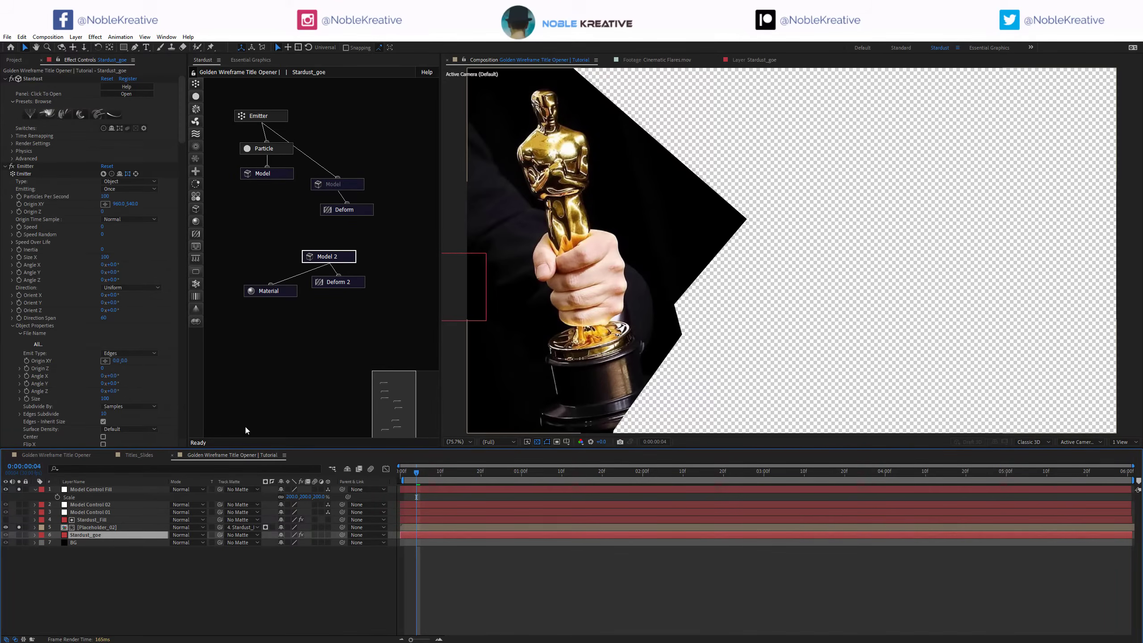
pyautogui.click(111, 519)
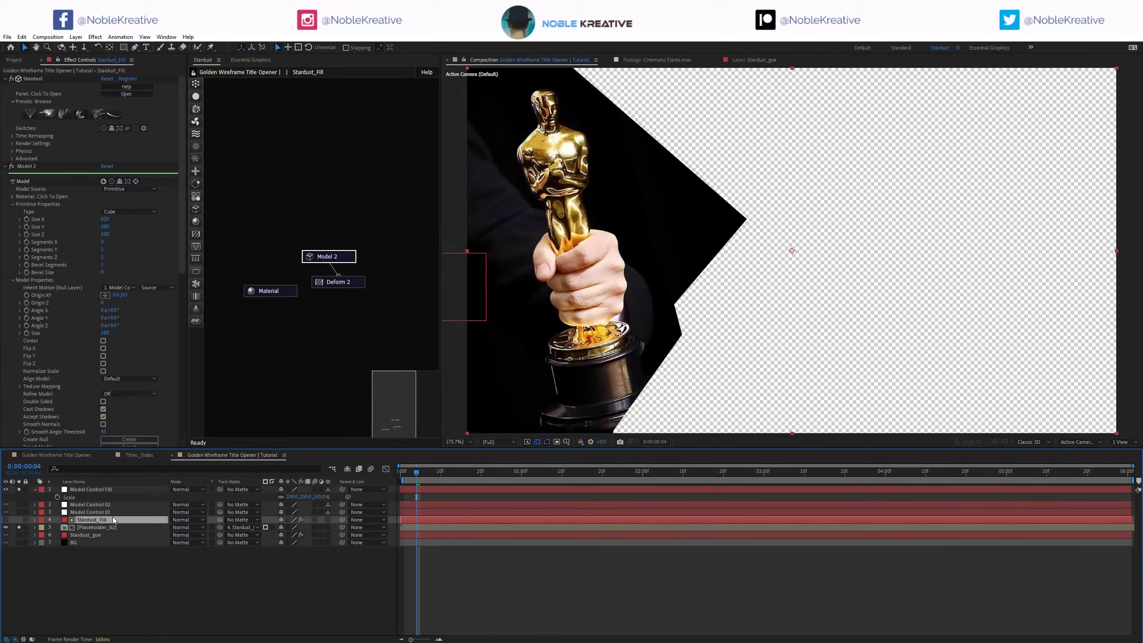
# Step: Duplicate the Stardust_Fill layer and rename the copy Stardust_Outlines
pyautogui.hotkey('ctrl', 'd')
pyautogui.press('Return')
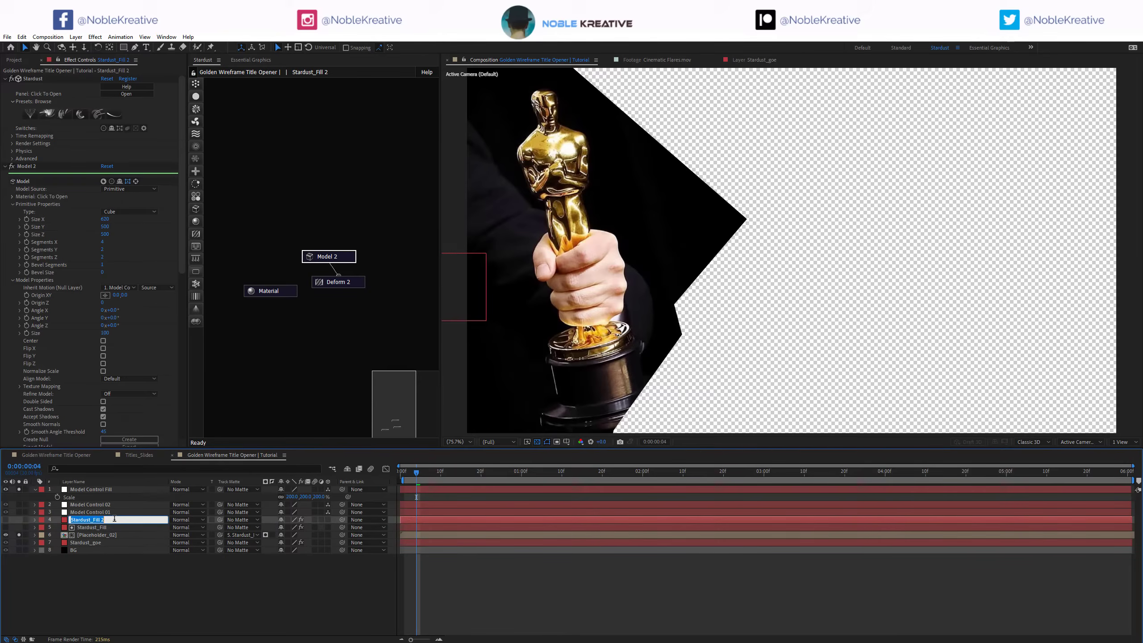
pyautogui.click(115, 518)
pyautogui.press('BackSpace')
pyautogui.press('BackSpace')
pyautogui.write('Outlines')
pyautogui.press('Return')
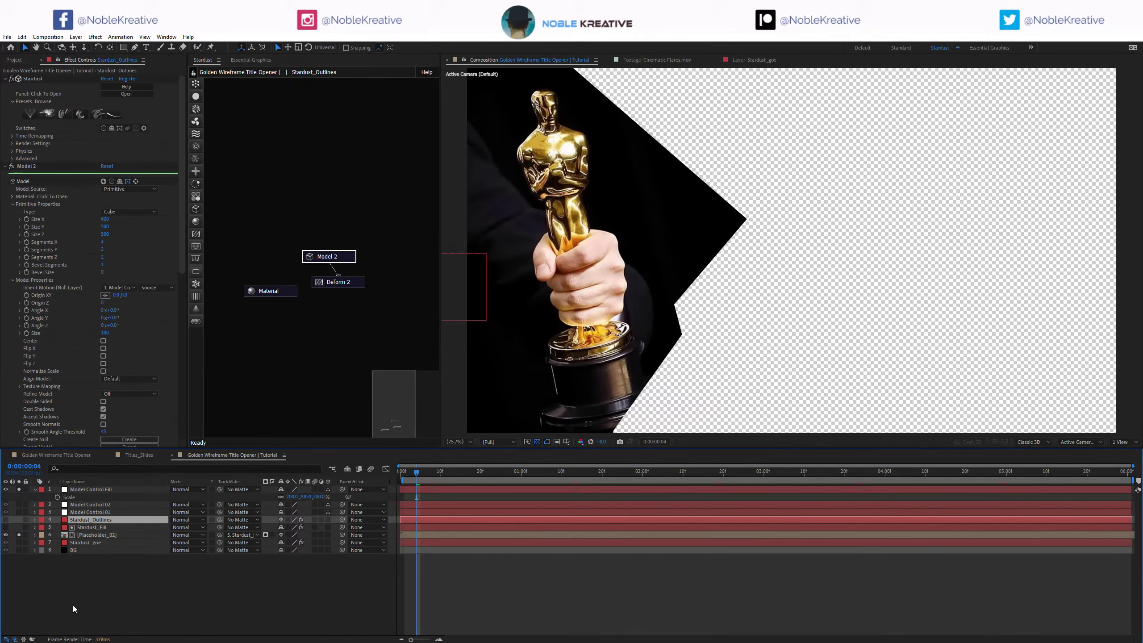
# Step: Copy the Model 2 and Deform 2 nodes of Stardust_Fill with property links and paste them over the matching nodes of Stardust_Outlines
pyautogui.click(108, 528)
pyautogui.moveTo(318, 226); pyautogui.dragTo(347, 310)
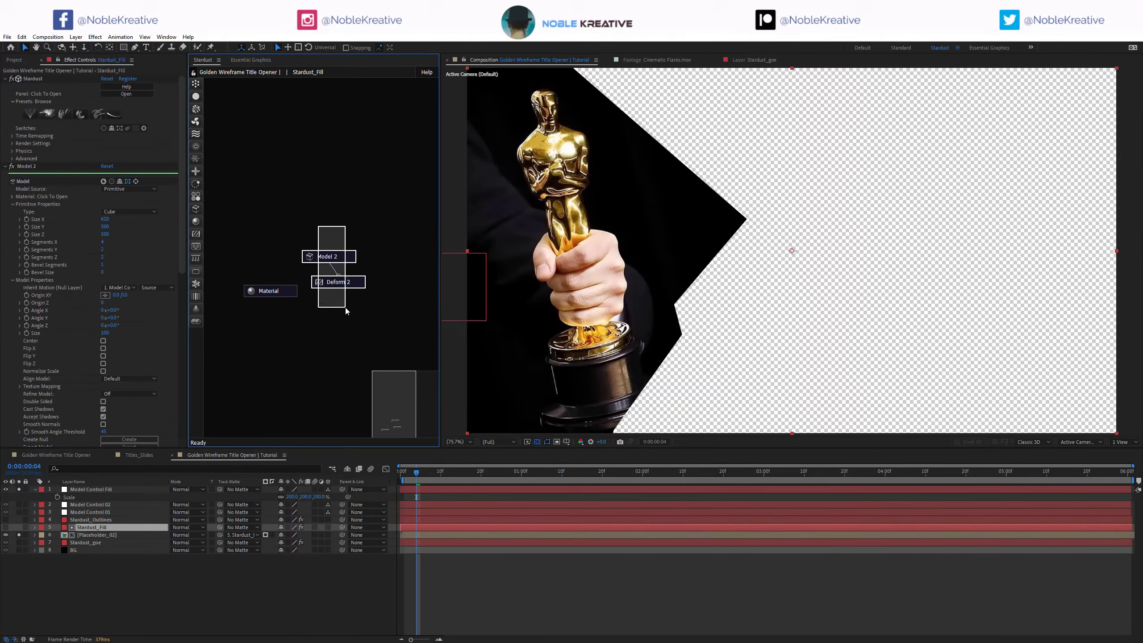
pyautogui.click(21, 38)
pyautogui.click(93, 102)
pyautogui.click(118, 520)
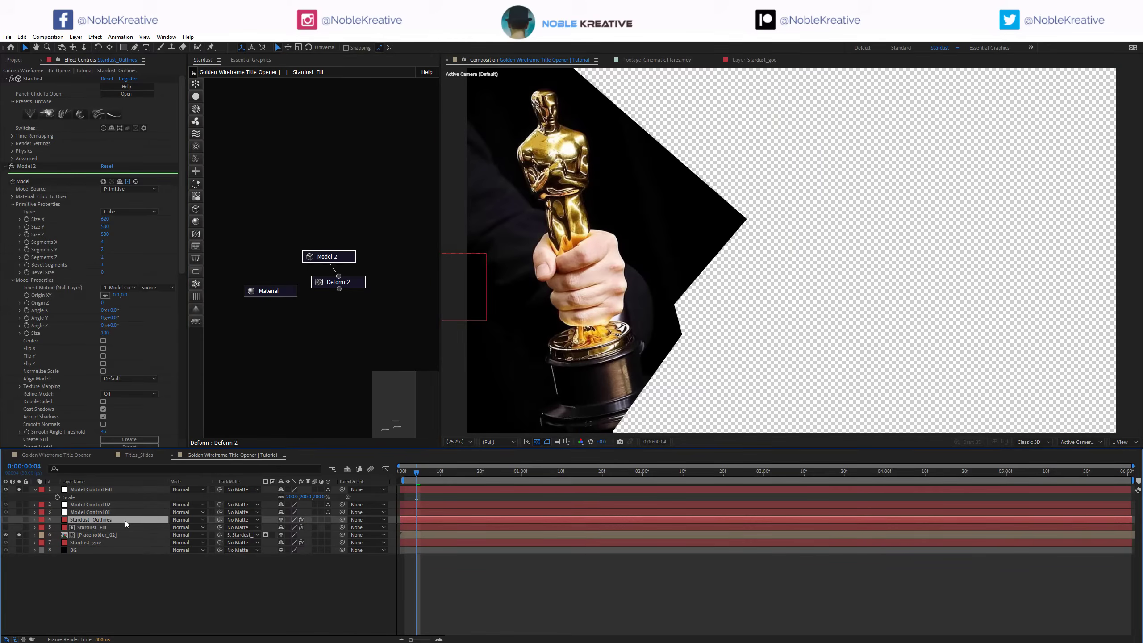
pyautogui.moveTo(313, 238); pyautogui.dragTo(360, 300)
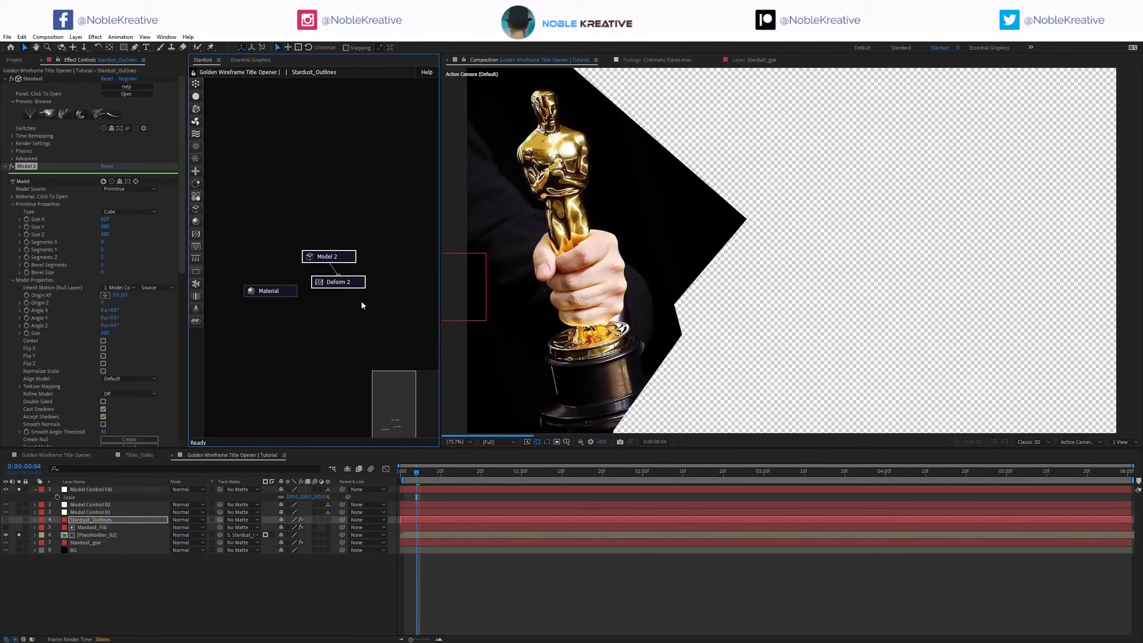
pyautogui.hotkey('ctrl', 'v')
pyautogui.click(97, 528)
pyautogui.click(364, 280)
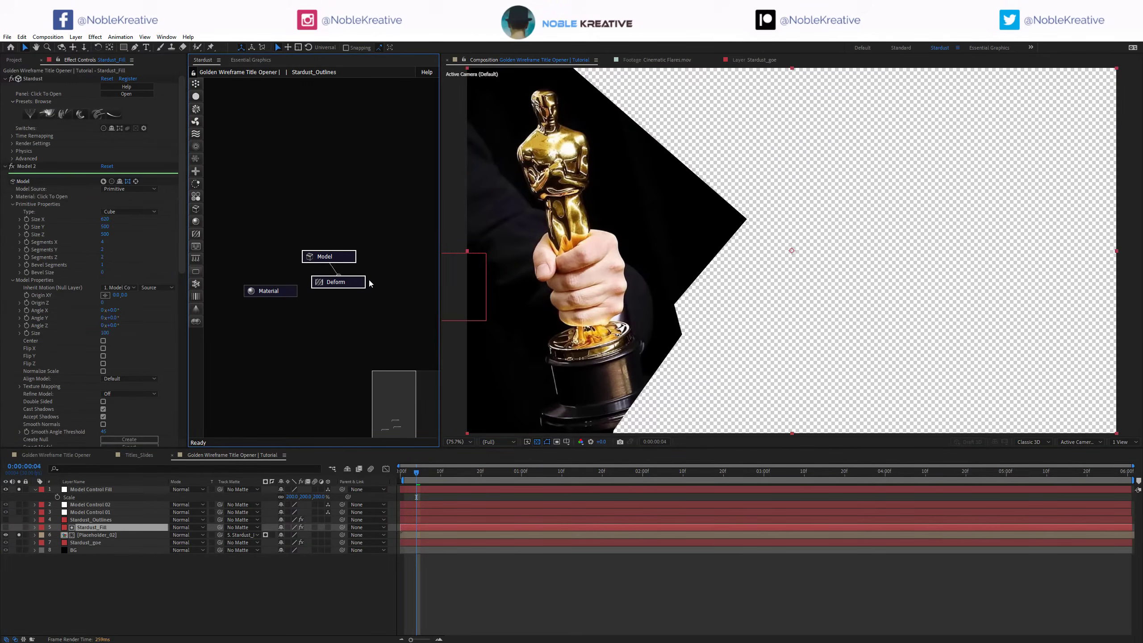
pyautogui.click(346, 293)
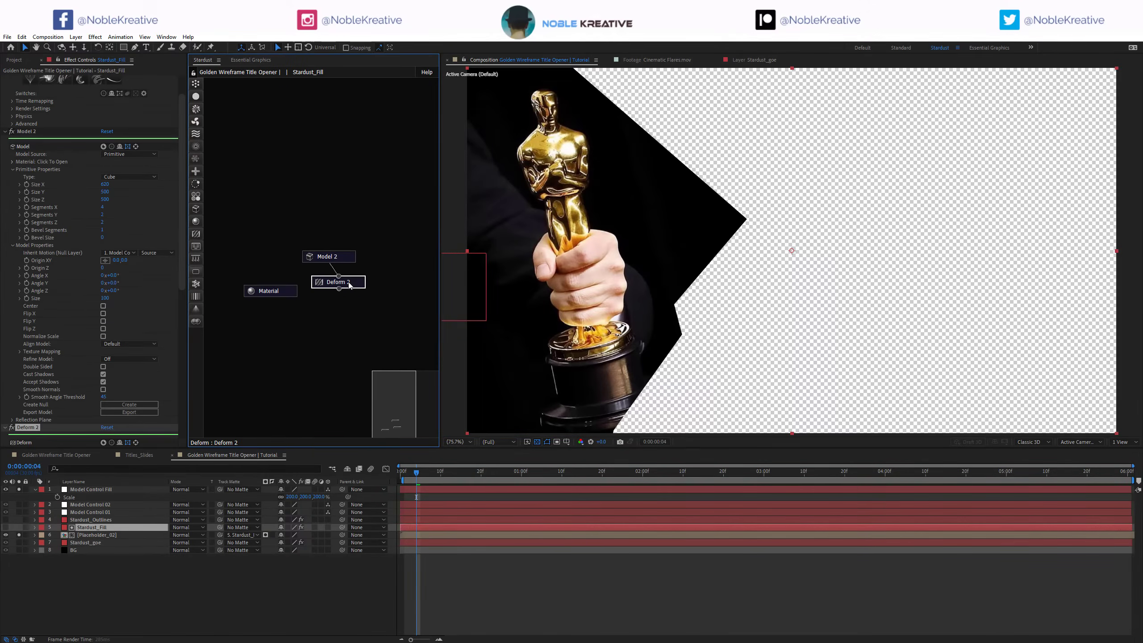
pyautogui.click(122, 516)
pyautogui.click(121, 520)
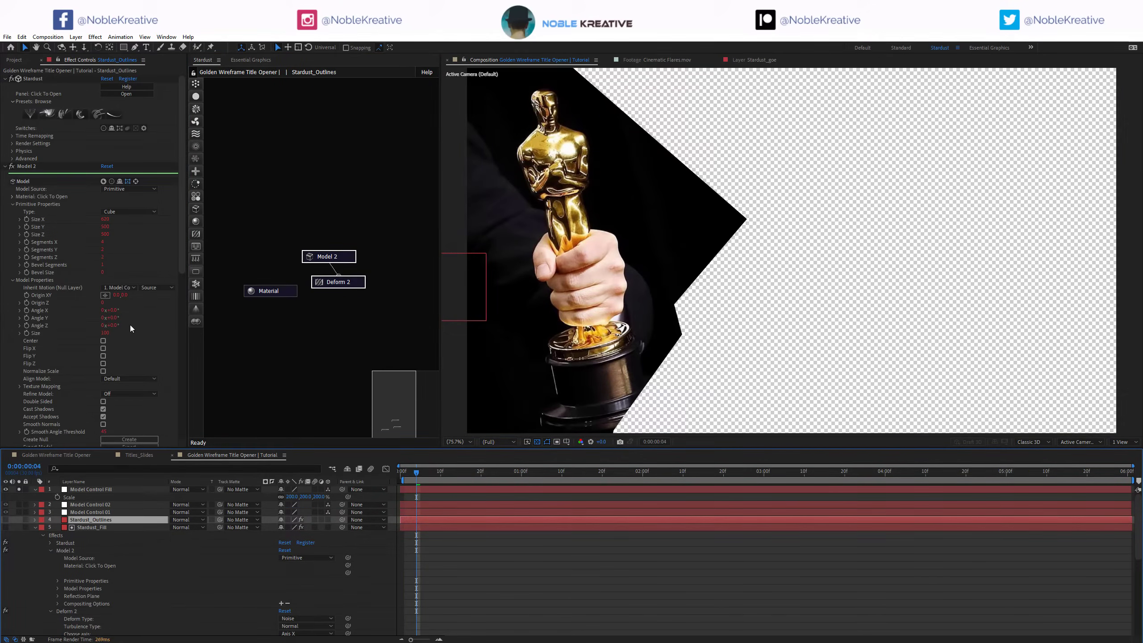
# Step: Add a new Deform node after Deform 2 in Stardust_Outlines and set its deform type to Transform
pyautogui.moveTo(196, 234); pyautogui.dragTo(343, 297)
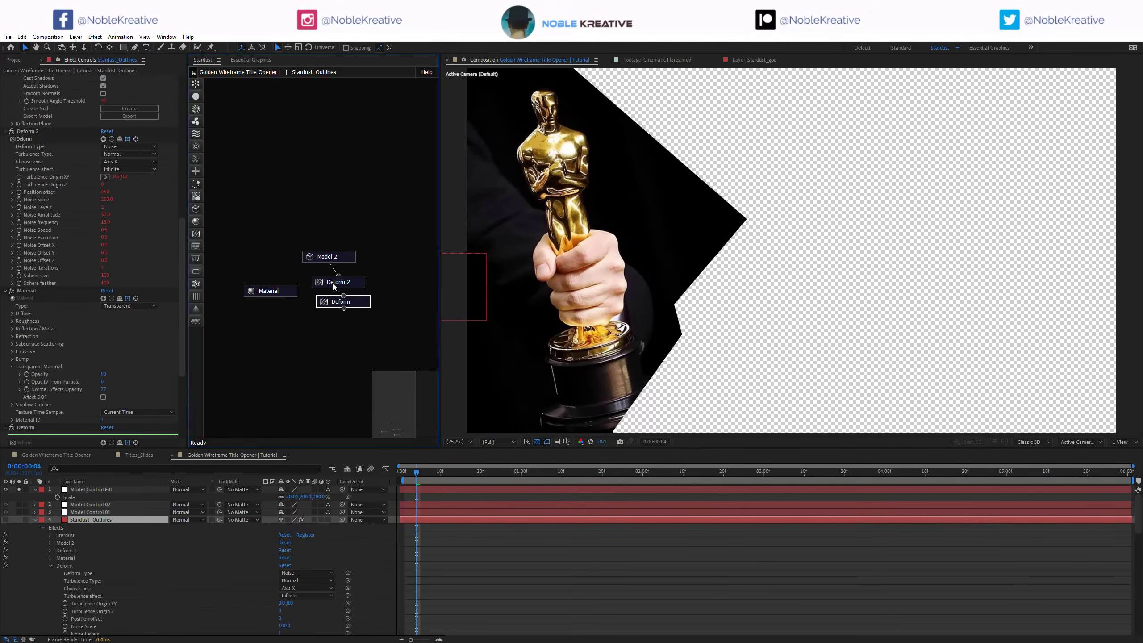
pyautogui.click(348, 302)
pyautogui.scroll(-3, 6, 396)
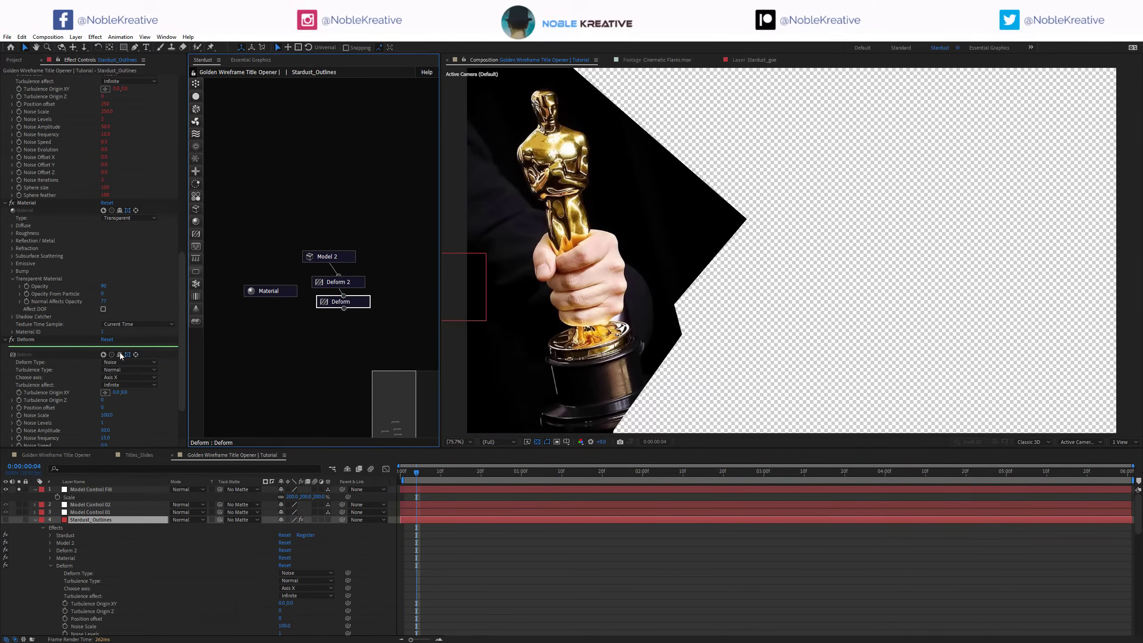
pyautogui.click(128, 362)
pyautogui.click(129, 382)
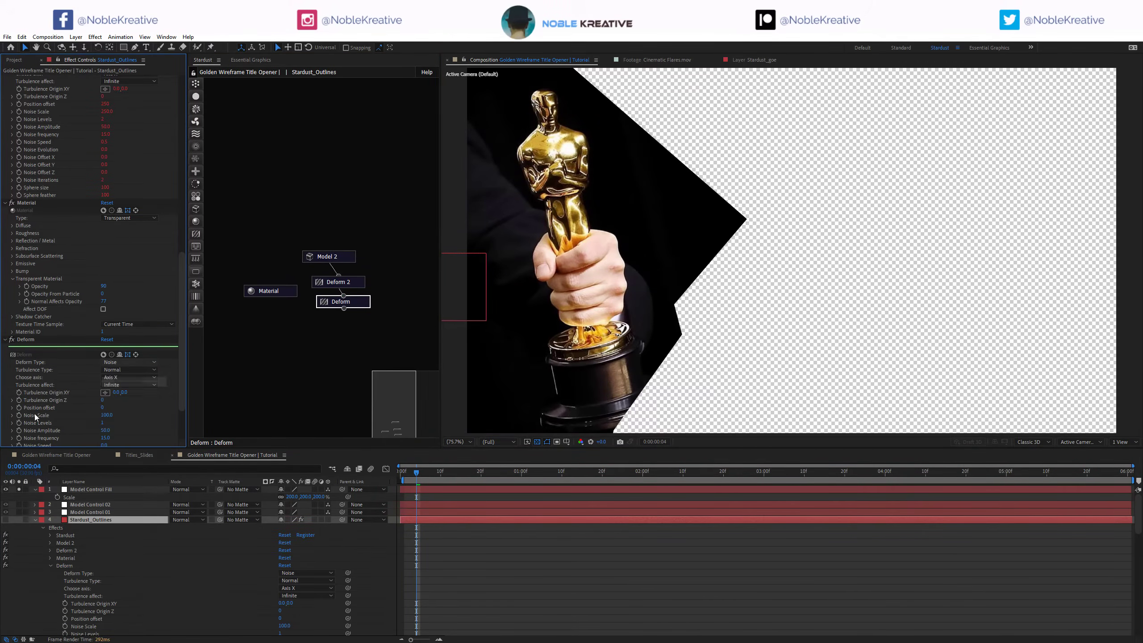
# Step: Set Scale X and Scale Y of the new Transform deform to 100.5
pyautogui.click(106, 413)
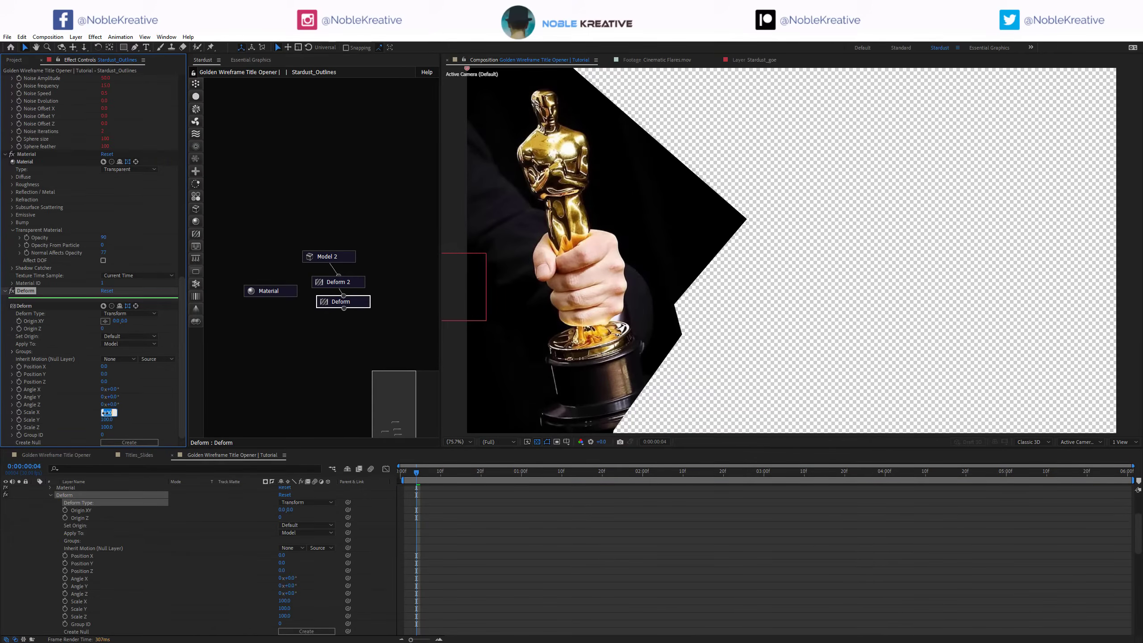
pyautogui.write('.5')
pyautogui.click(107, 420)
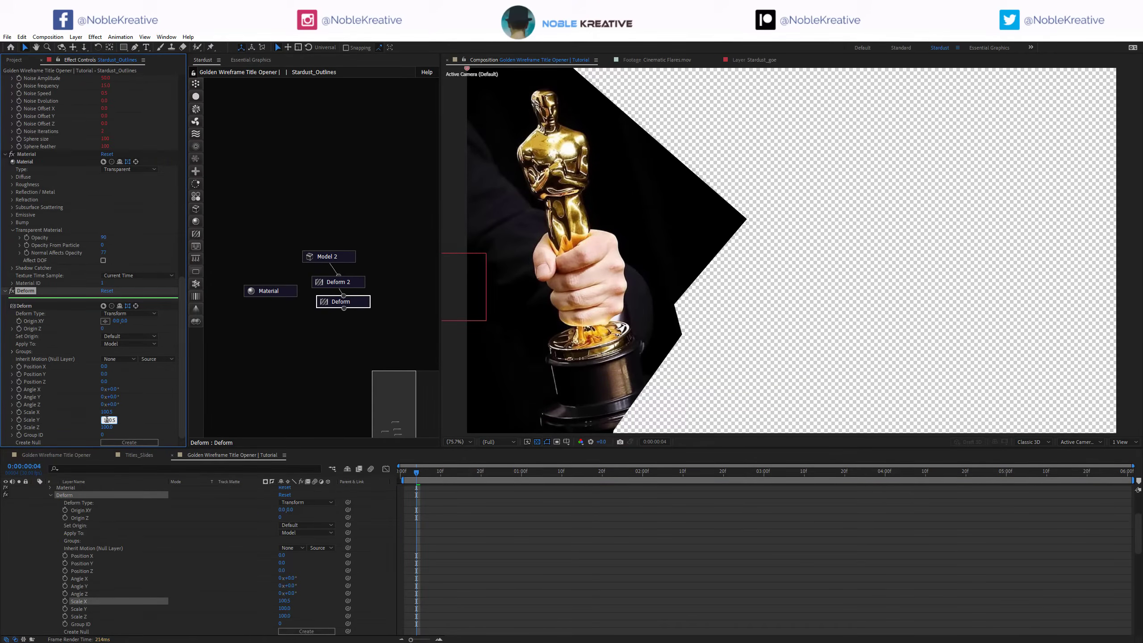
pyautogui.write('.5')
pyautogui.press('Return')
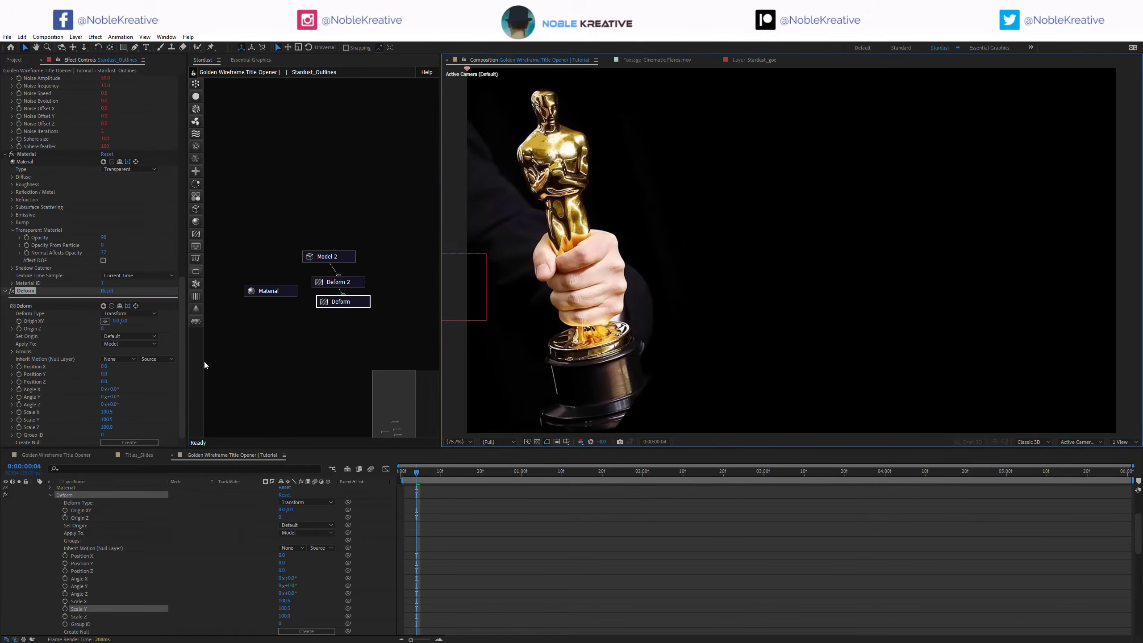
# Step: Make the Stardust_Outlines layer visible and soloed, and move it directly below Placeholder_02
pyautogui.scroll(3, 76, 532)
pyautogui.click(35, 521)
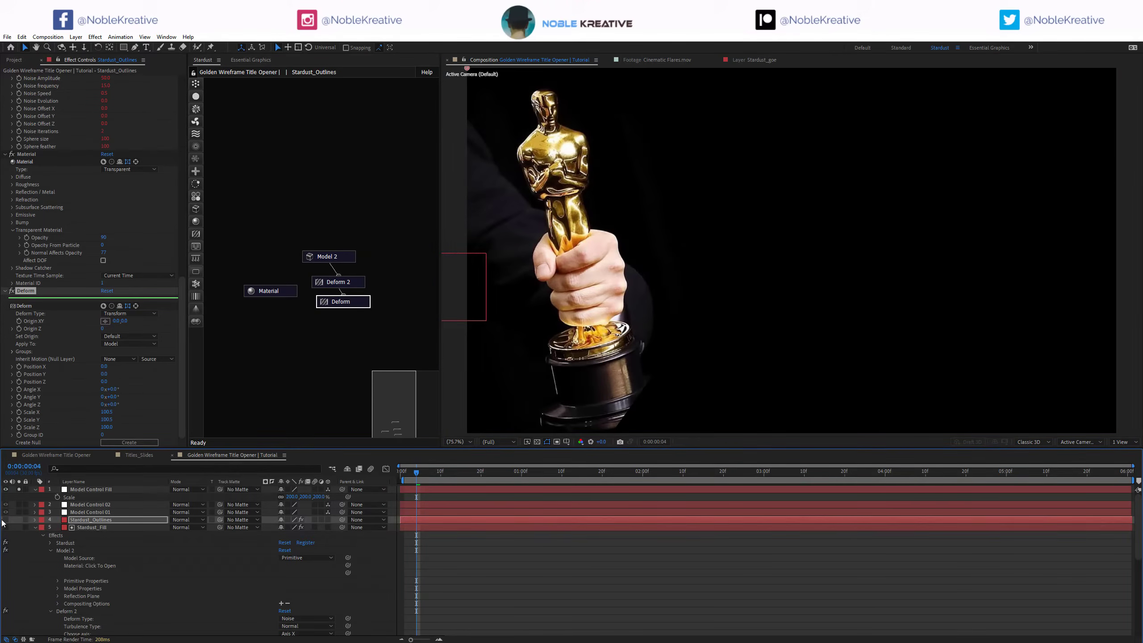
pyautogui.click(5, 520)
pyautogui.click(19, 520)
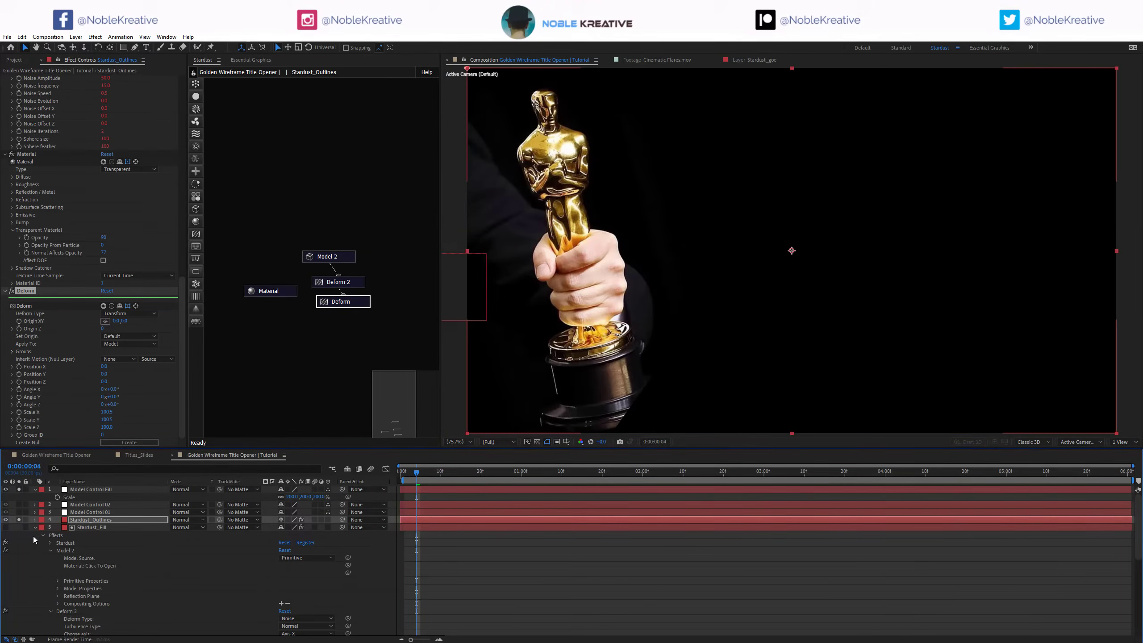
pyautogui.click(35, 528)
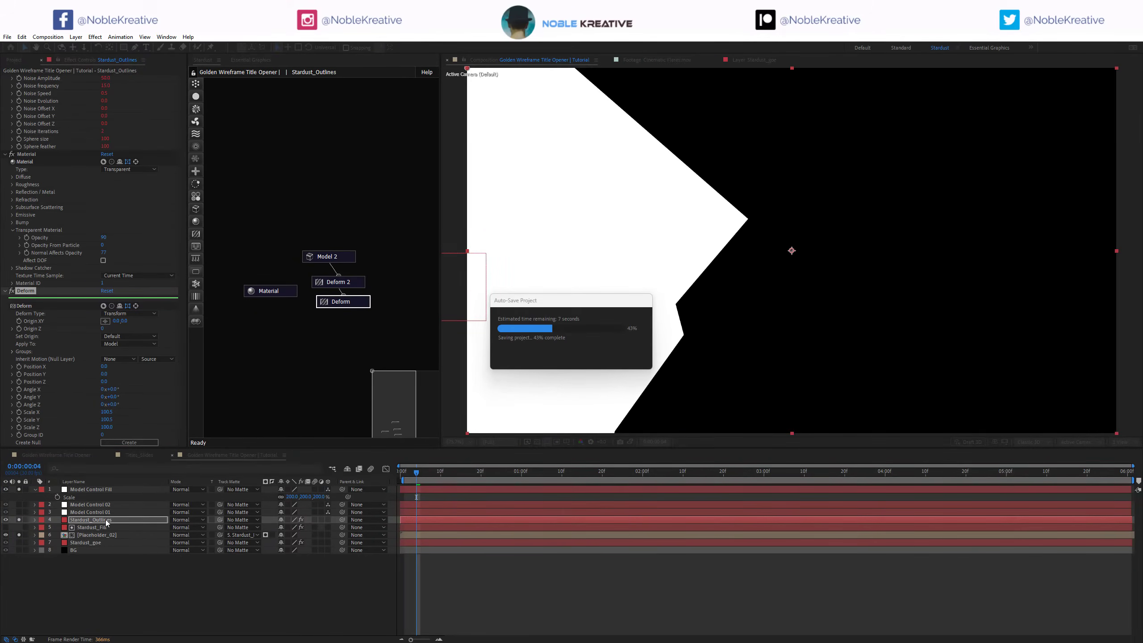
pyautogui.moveTo(105, 520); pyautogui.dragTo(105, 537)
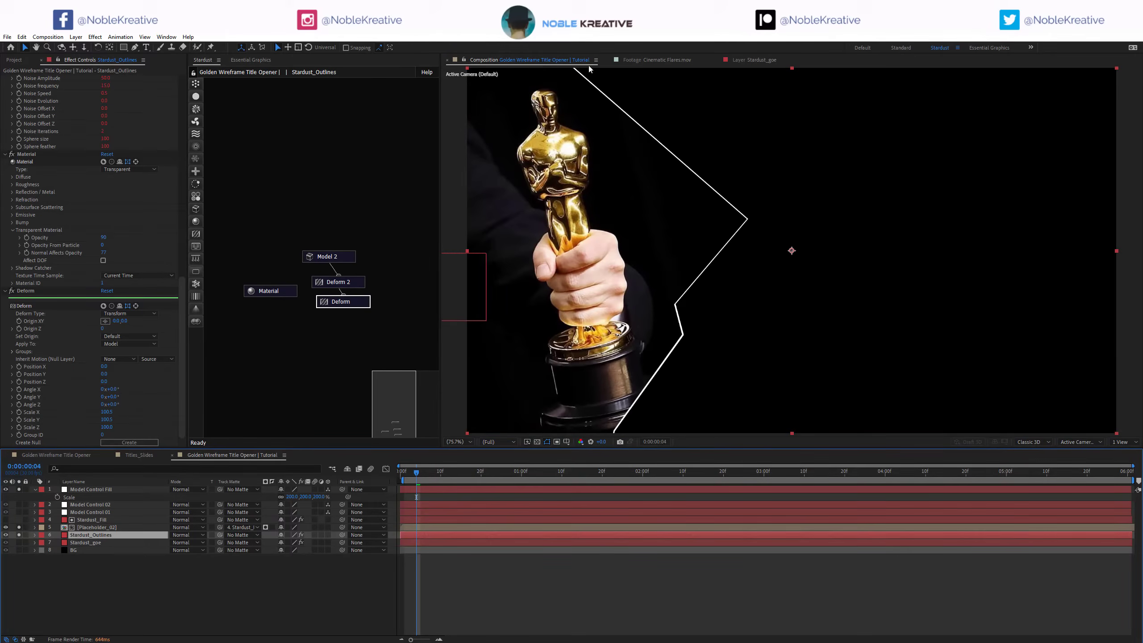
pyautogui.click(531, 575)
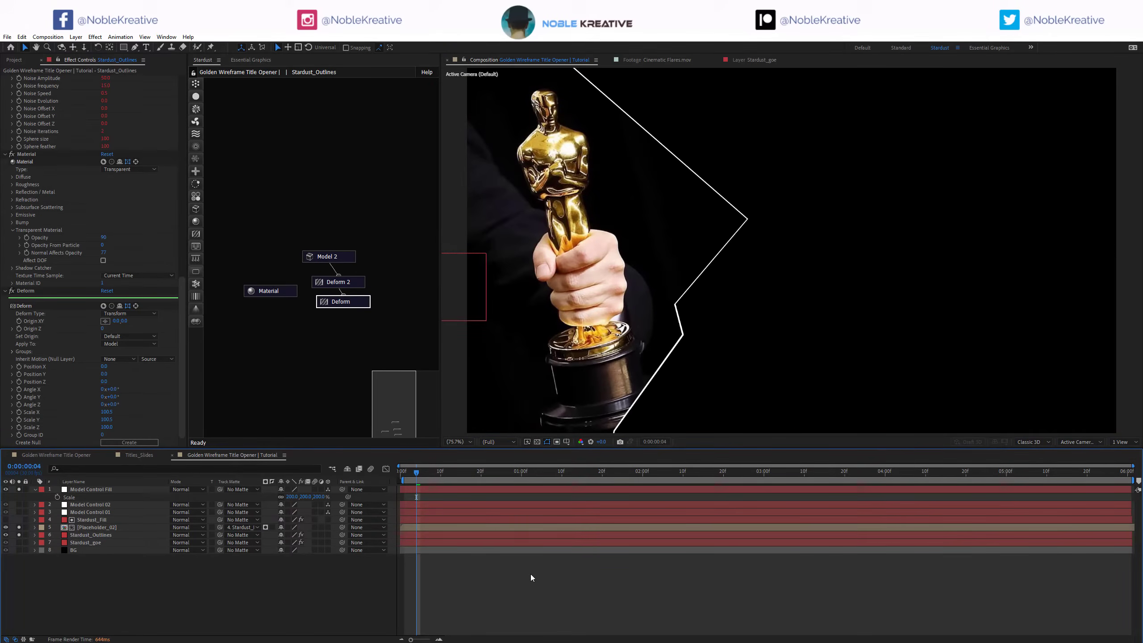
# Step: Try a Noise Scale of about 352 on the Deform 2 node of Stardust_Fill
pyautogui.click(96, 520)
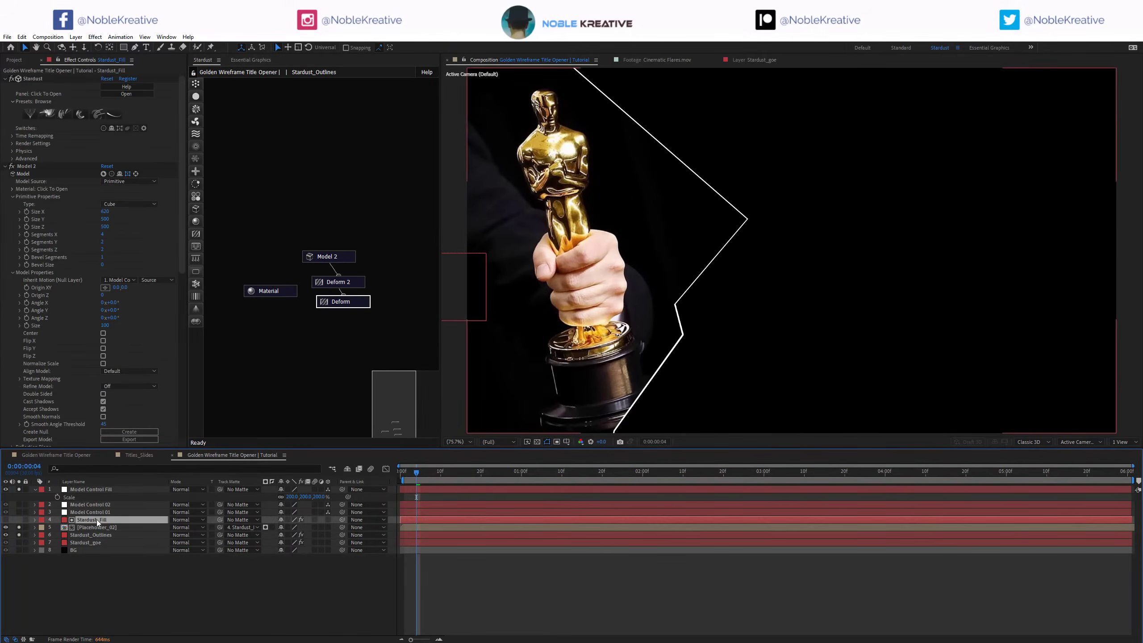
pyautogui.click(342, 257)
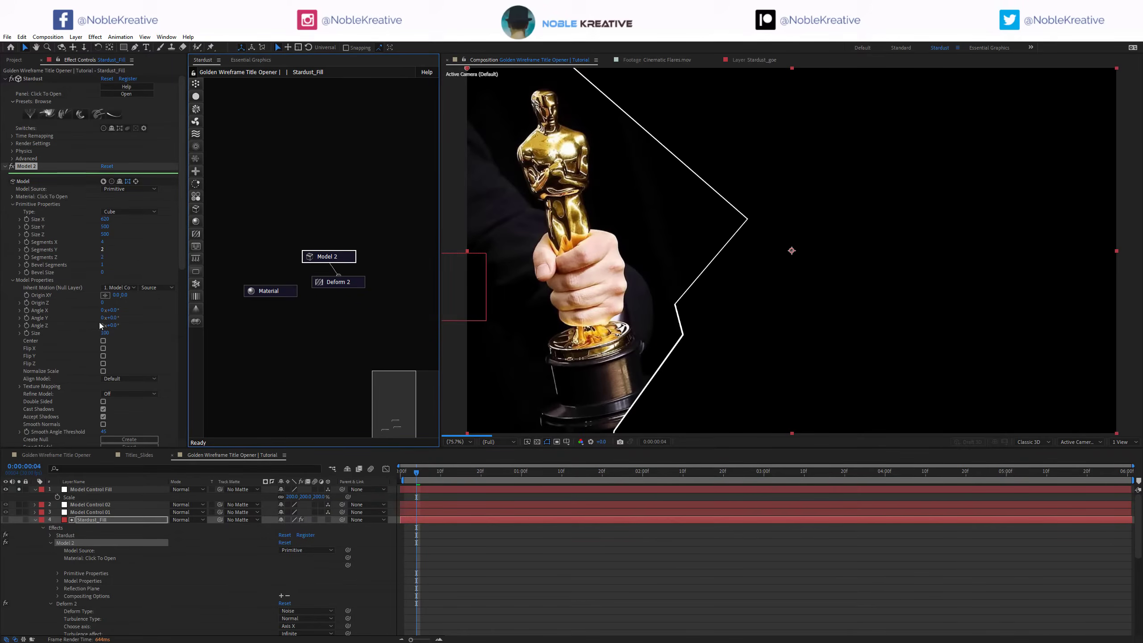
pyautogui.click(338, 282)
pyautogui.scroll(-5, 81, 332)
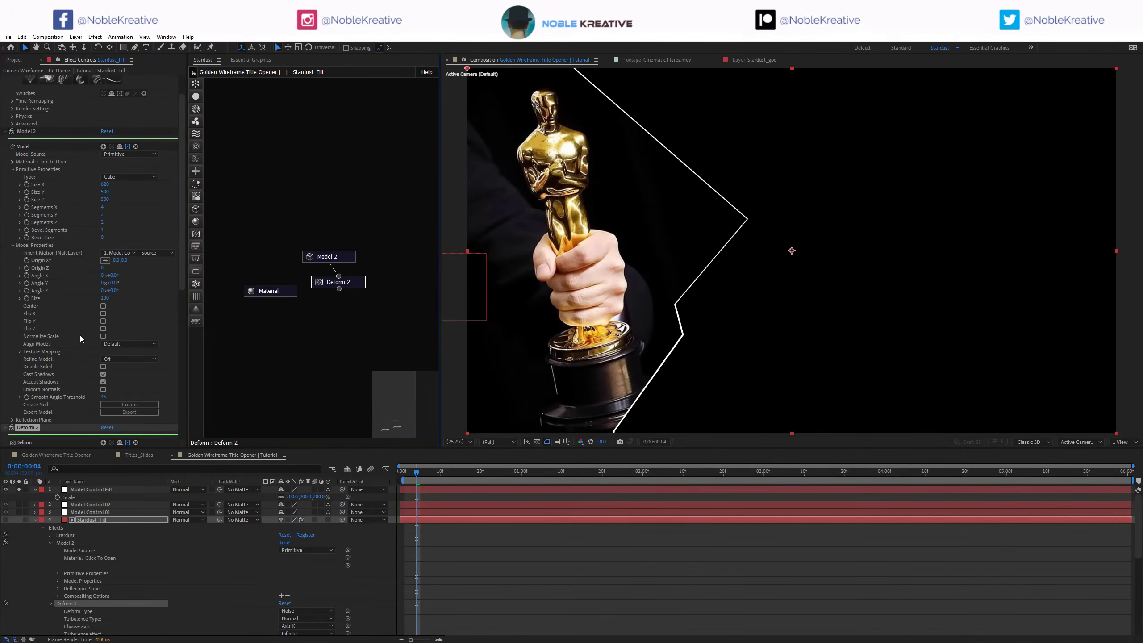
pyautogui.moveTo(107, 367); pyautogui.dragTo(141, 372)
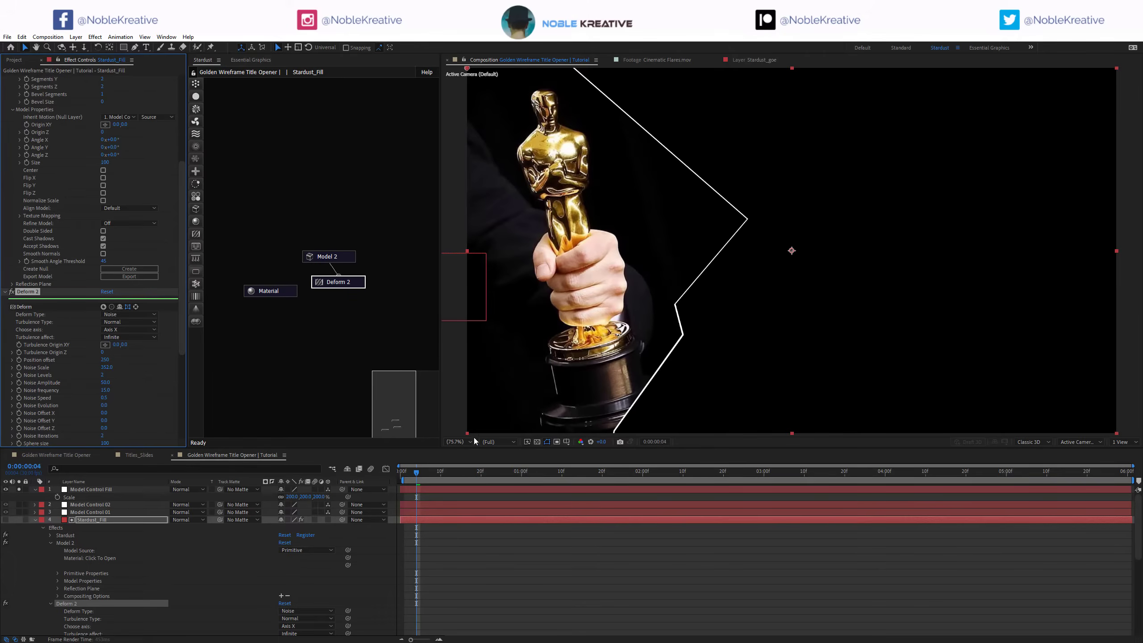
# Step: Lower the composition preview resolution to Half and set Deform 2's Noise Scale to 250
pyautogui.click(498, 442)
pyautogui.click(490, 474)
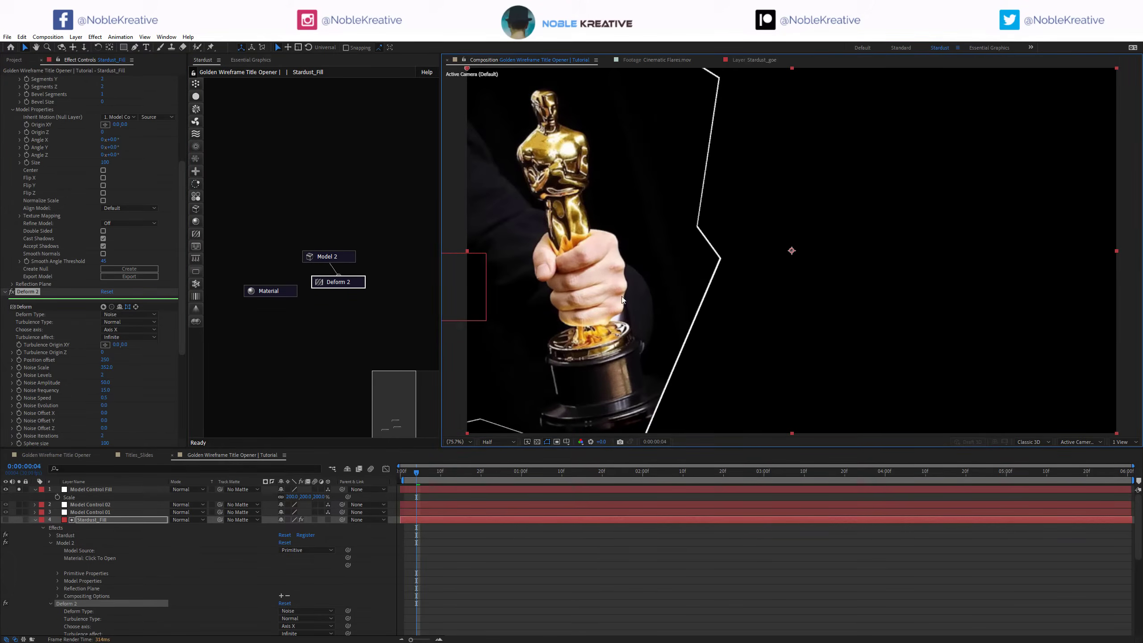
pyautogui.moveTo(107, 369); pyautogui.dragTo(121, 367)
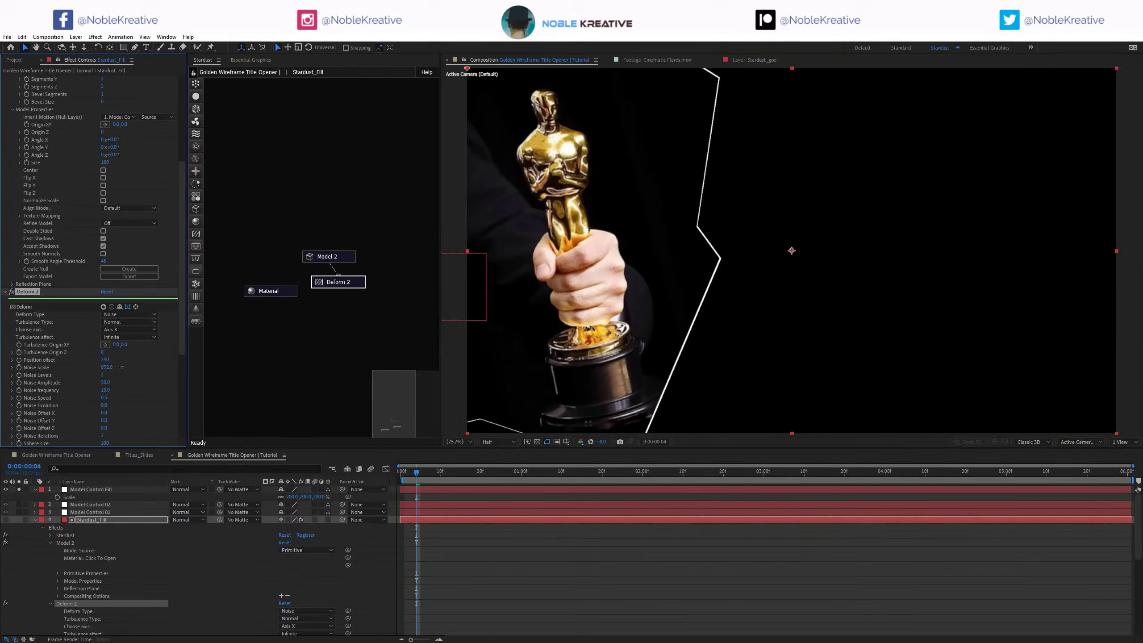
pyautogui.click(106, 368)
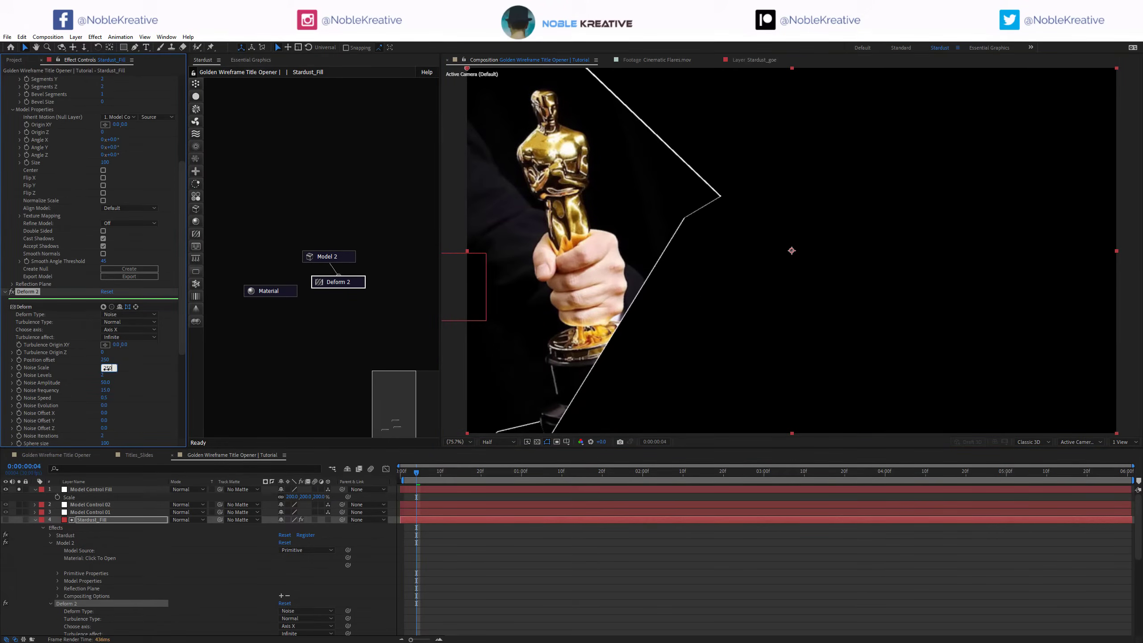
pyautogui.write('250')
pyautogui.press('Return')
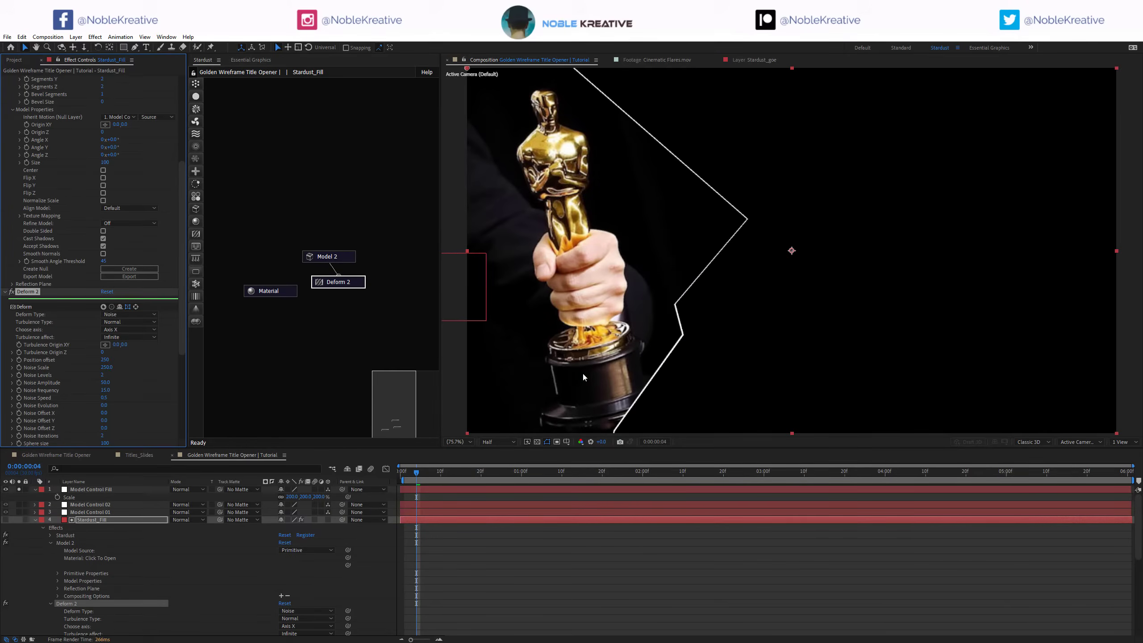
# Step: Collapse the open layer properties and preview the outlined image shape at several times along the timeline
pyautogui.click(36, 520)
pyautogui.click(35, 490)
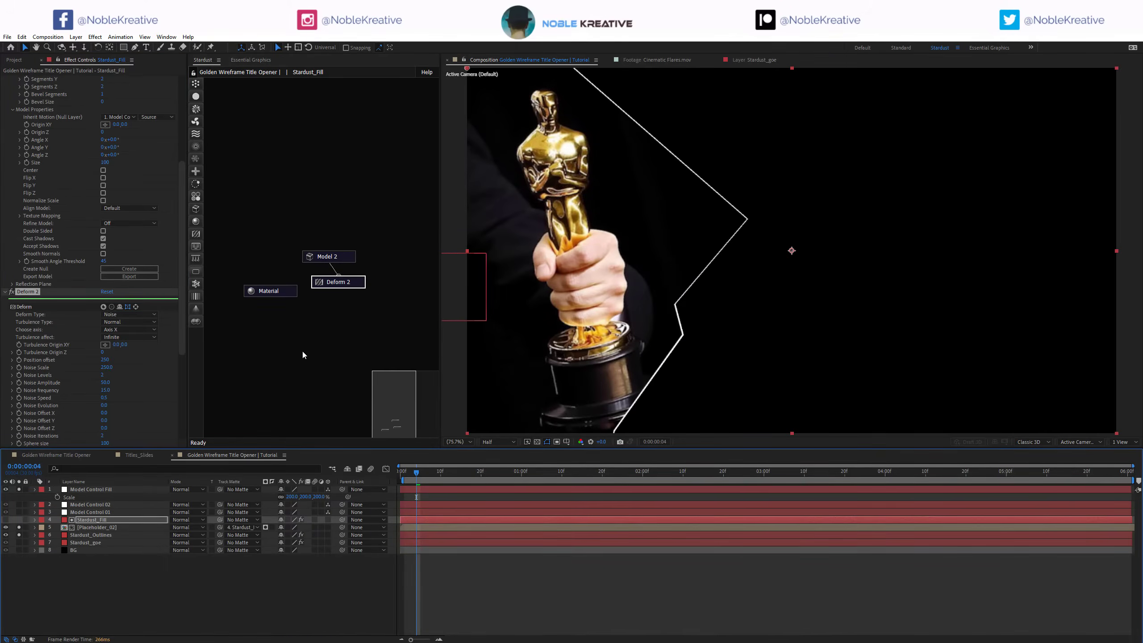
pyautogui.click(583, 477)
pyautogui.moveTo(583, 477); pyautogui.dragTo(953, 458)
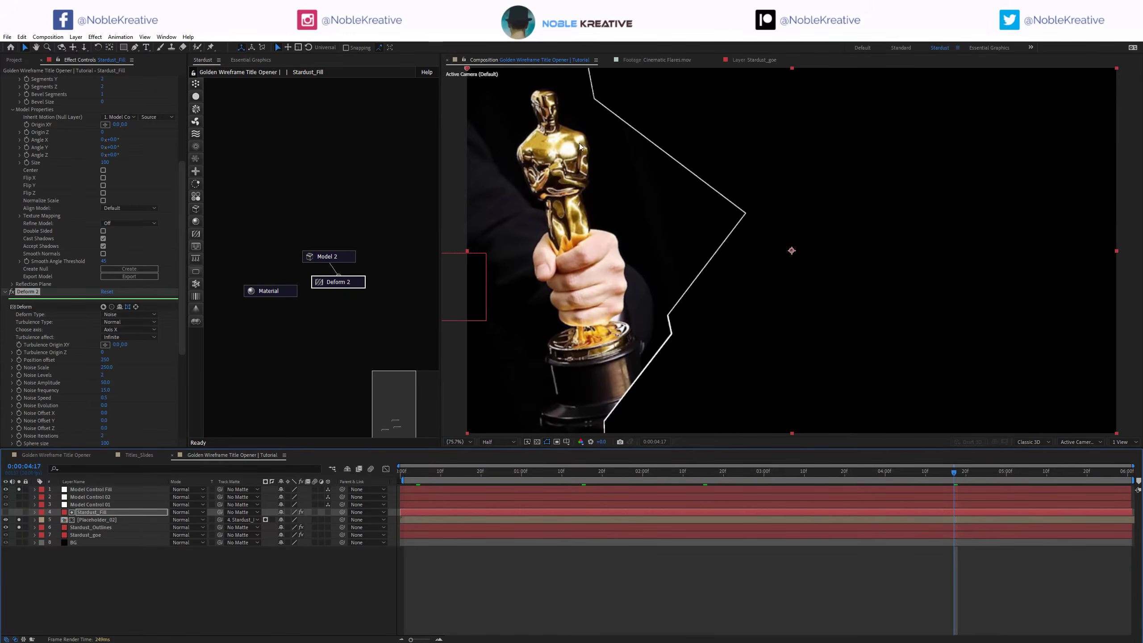
pyautogui.press('space')
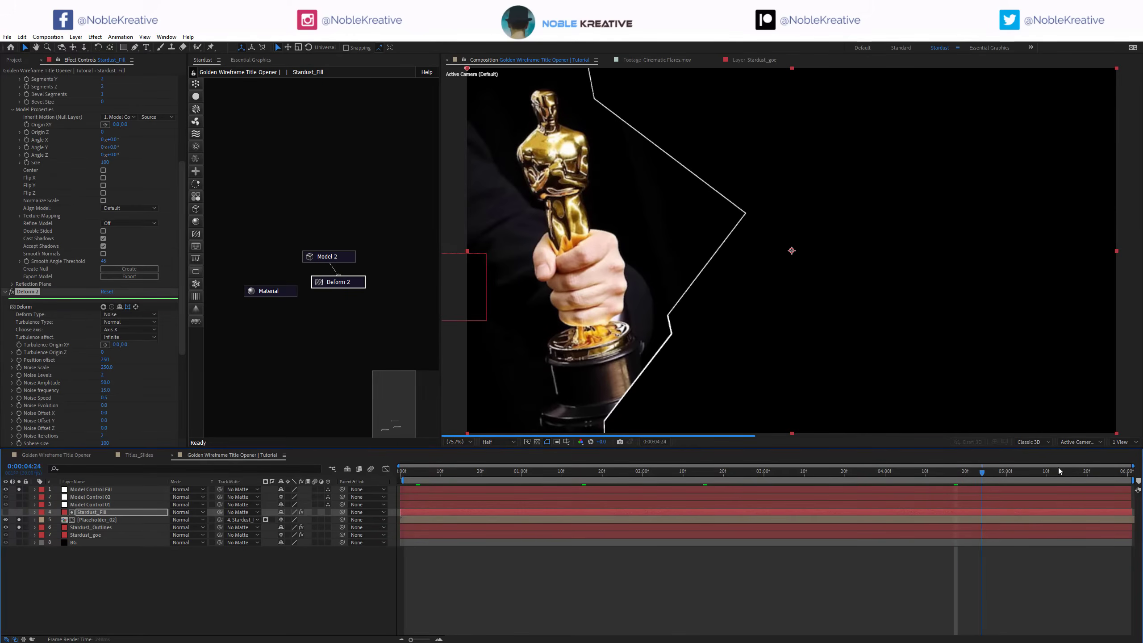
pyautogui.click(542, 483)
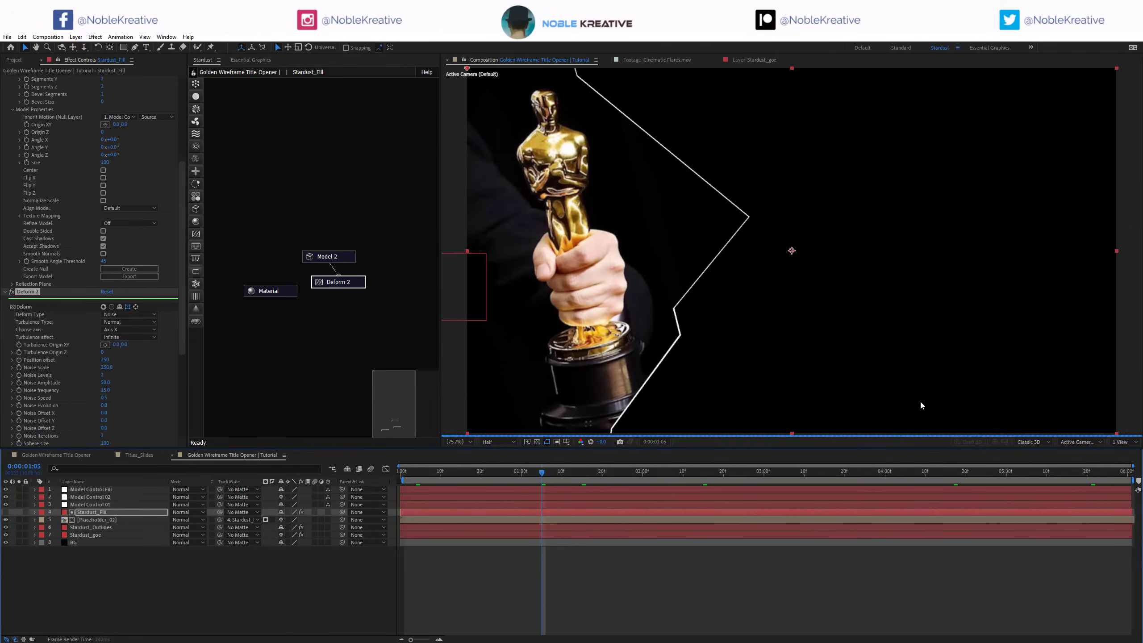
pyautogui.click(406, 478)
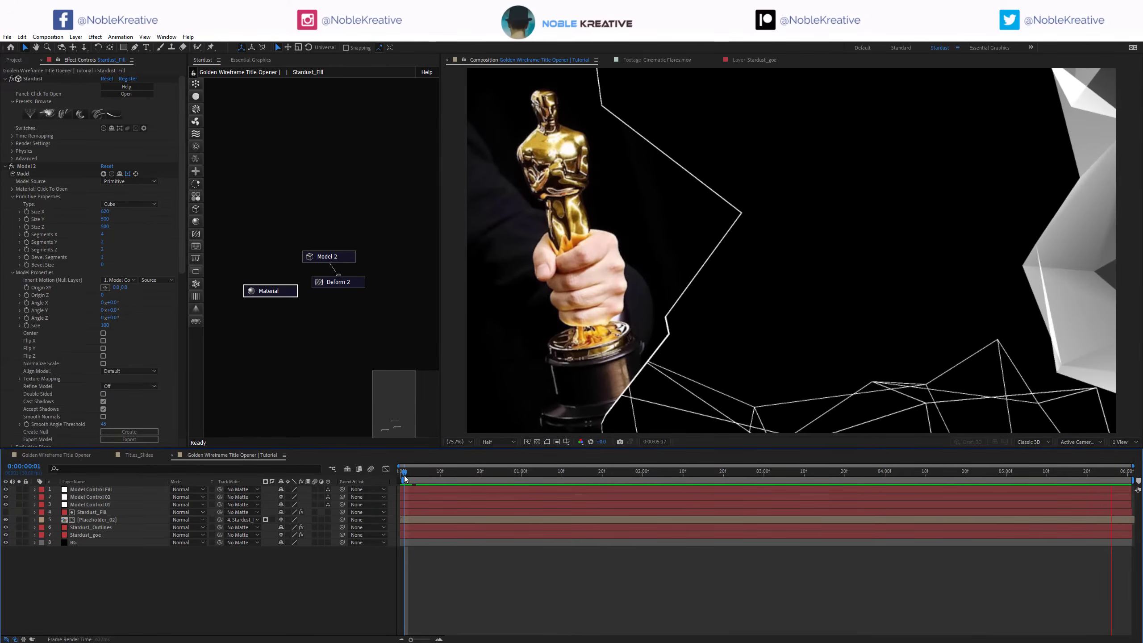
# Step: Open the text 02 composition and play it back to examine its text animators
pyautogui.click(22, 60)
pyautogui.doubleClick(50, 278)
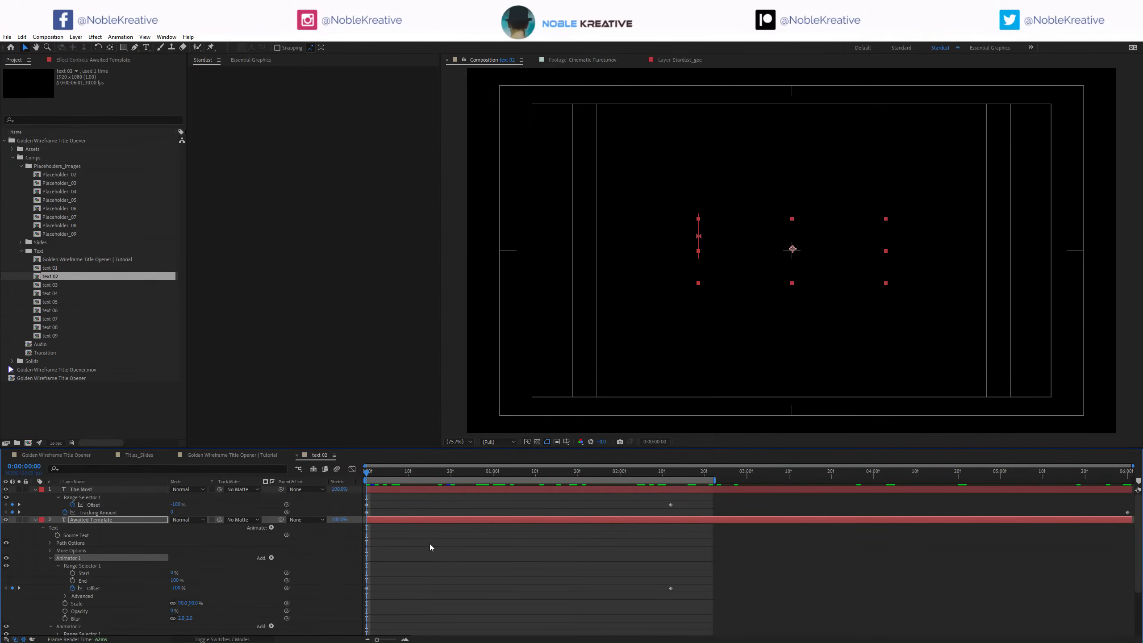
pyautogui.click(429, 544)
pyautogui.press('space')
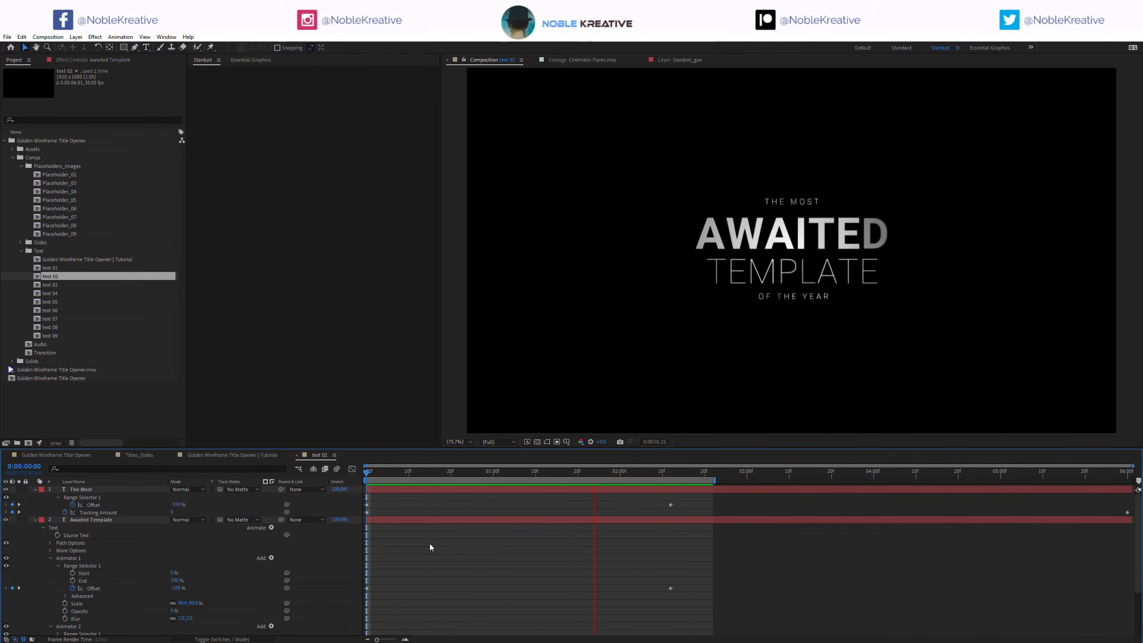
pyautogui.scroll(-1, 69, 559)
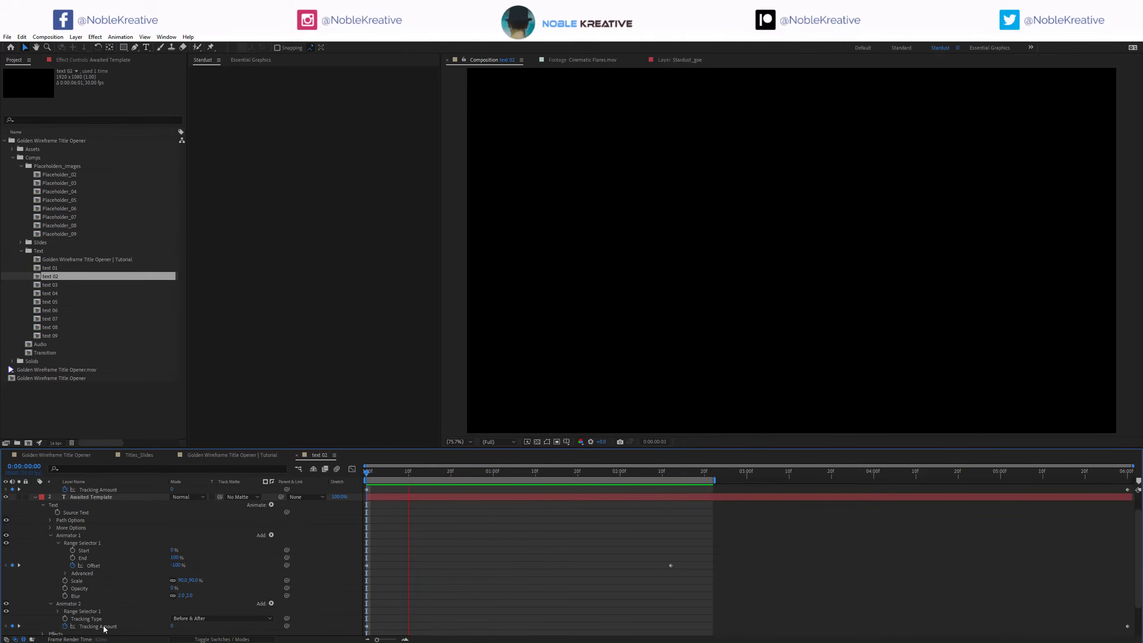
# Step: Examine the text 02 title animation at 0:00:01:00 and the animated properties of its text layers
pyautogui.click(1127, 480)
pyautogui.moveTo(1127, 481); pyautogui.dragTo(494, 480)
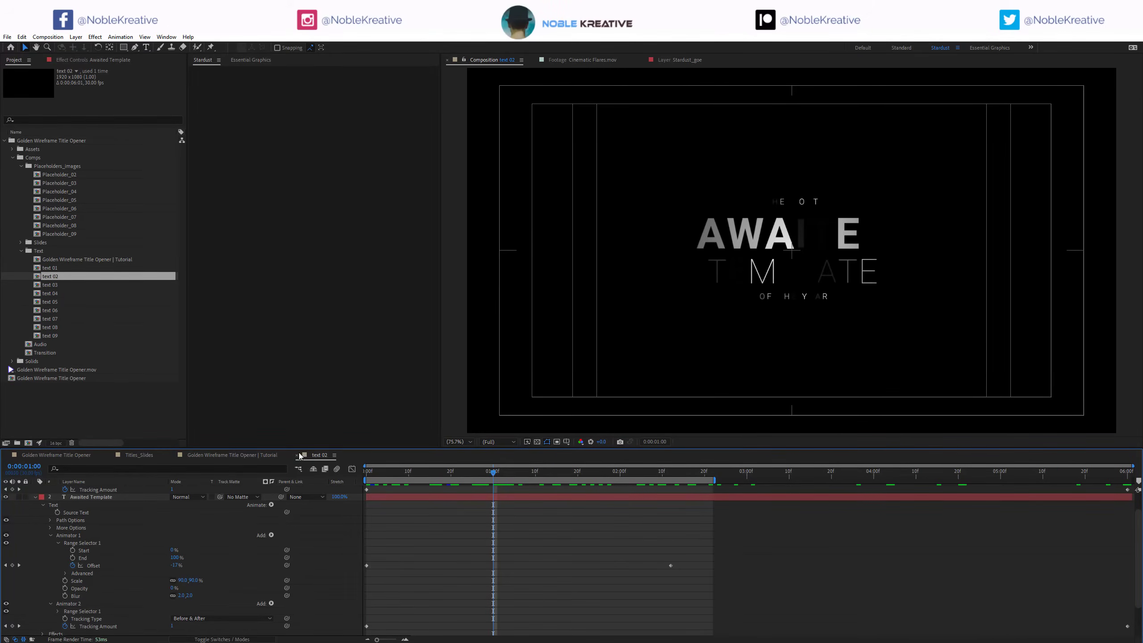
pyautogui.scroll(2, 136, 529)
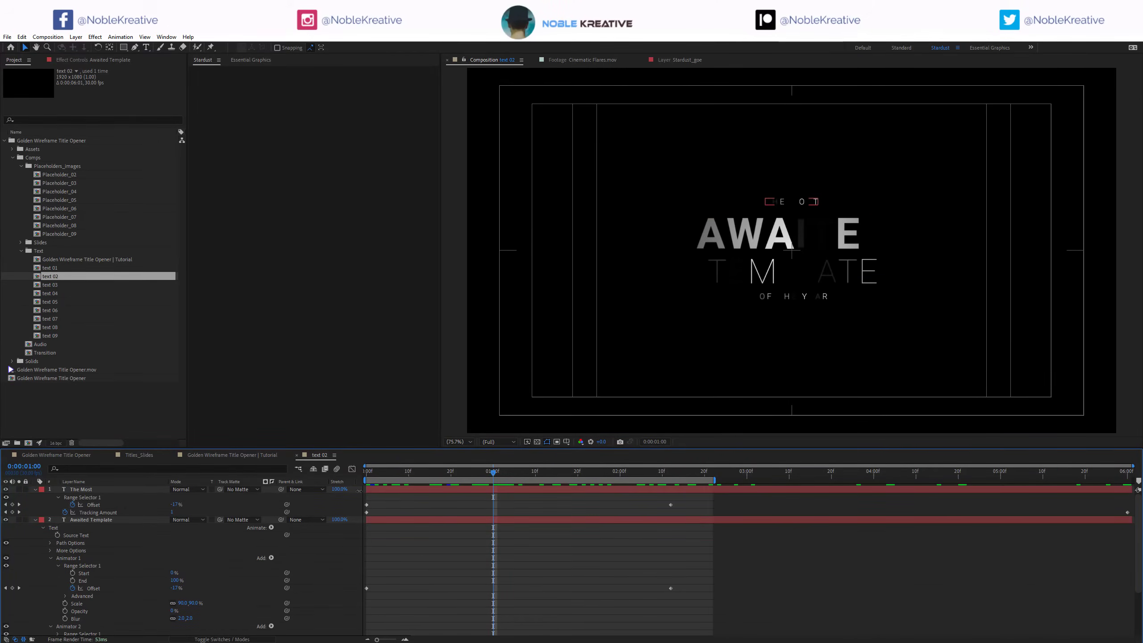
pyautogui.click(81, 490)
pyautogui.click(82, 490)
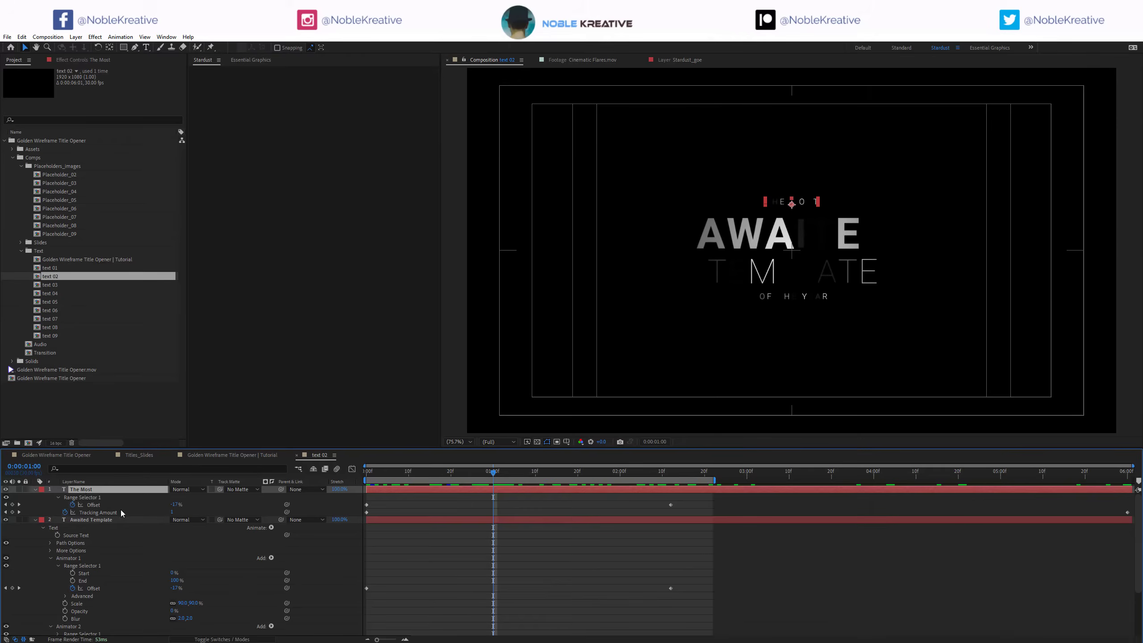
pyautogui.click(35, 521)
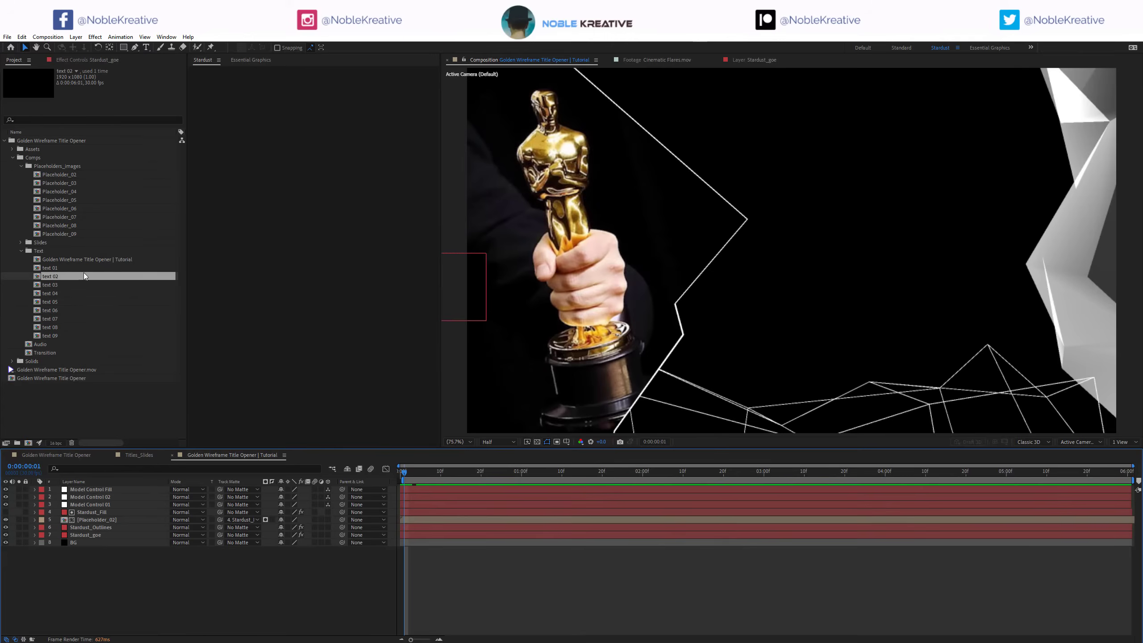
# Step: Place text 02 above BG in the tutorial composition as a soloed 3D layer and shift it right, checking it at 0:00:01:13
pyautogui.moveTo(85, 276); pyautogui.dragTo(96, 539)
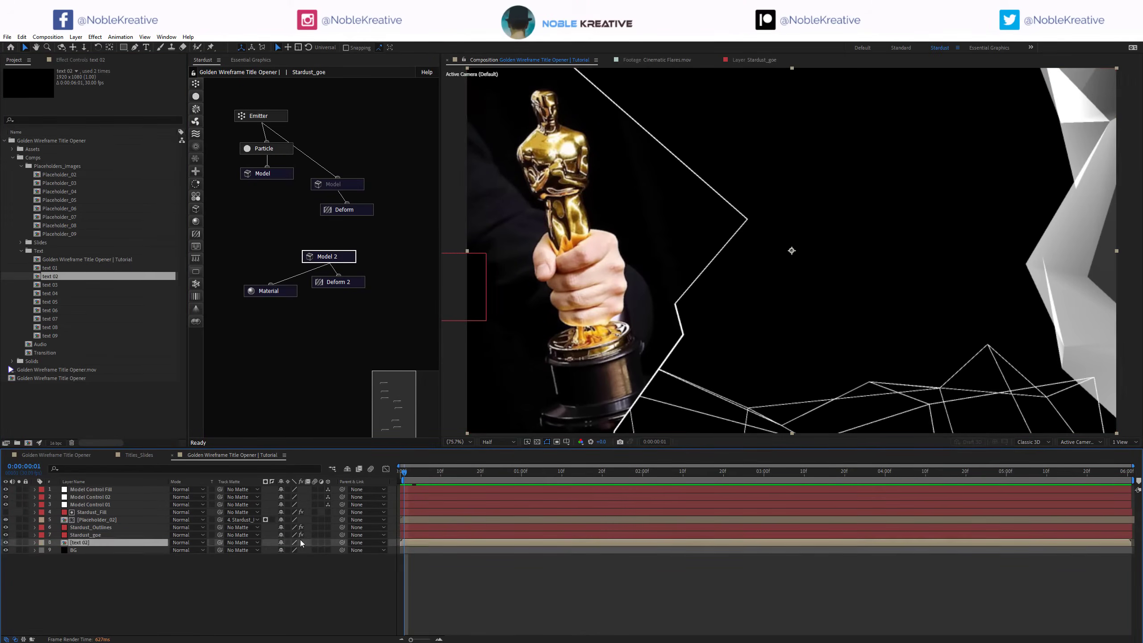
pyautogui.click(328, 543)
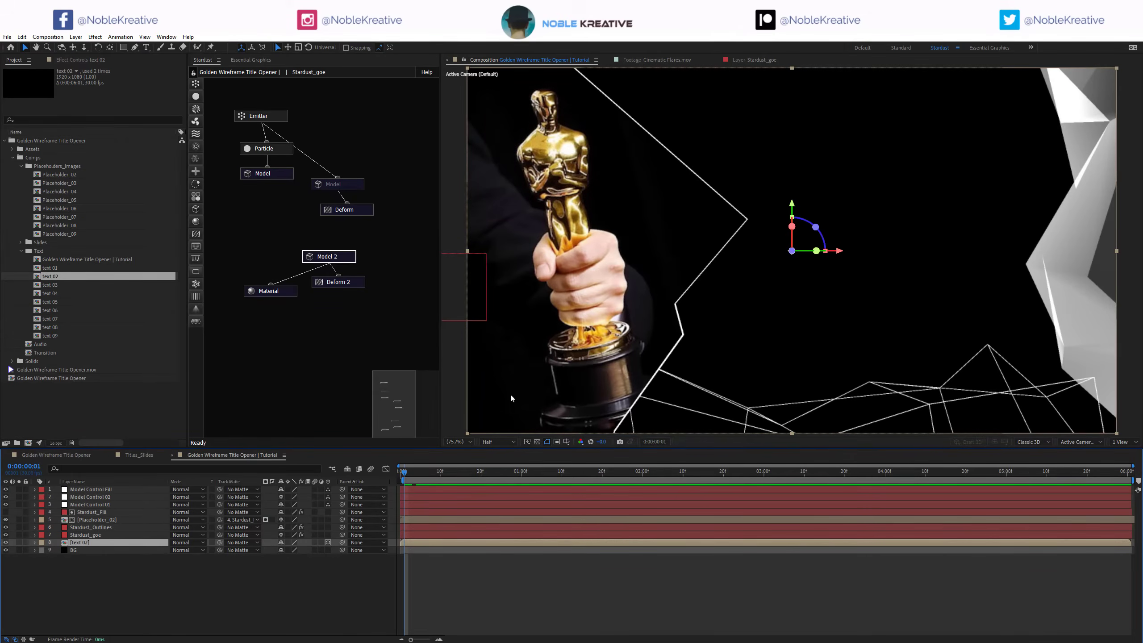
pyautogui.click(18, 542)
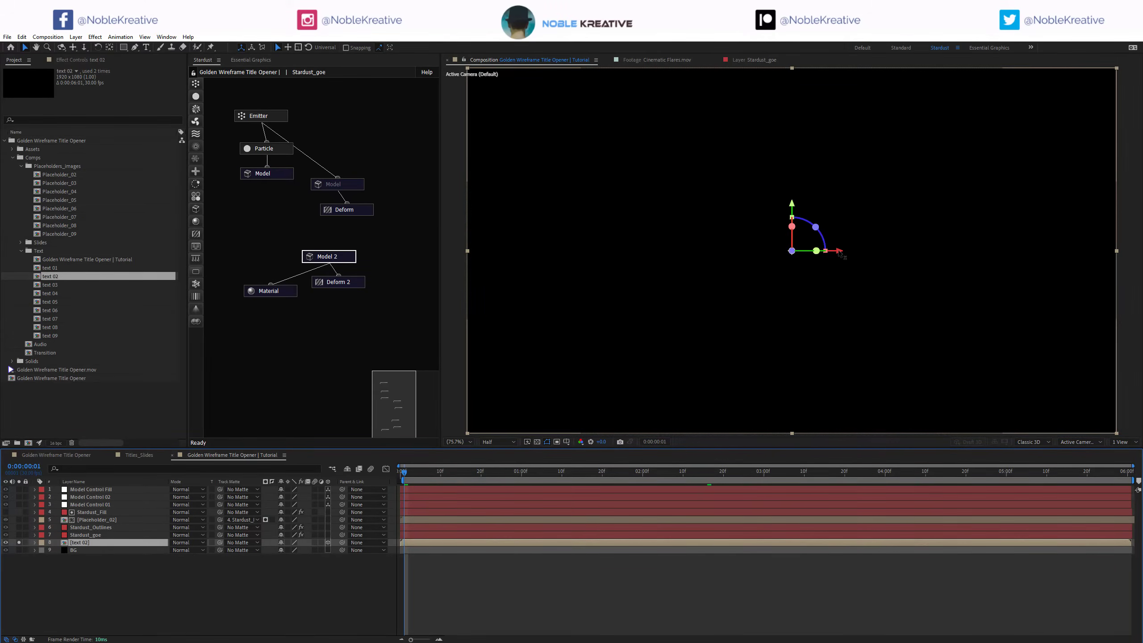
pyautogui.moveTo(840, 254); pyautogui.dragTo(922, 251)
pyautogui.click(576, 474)
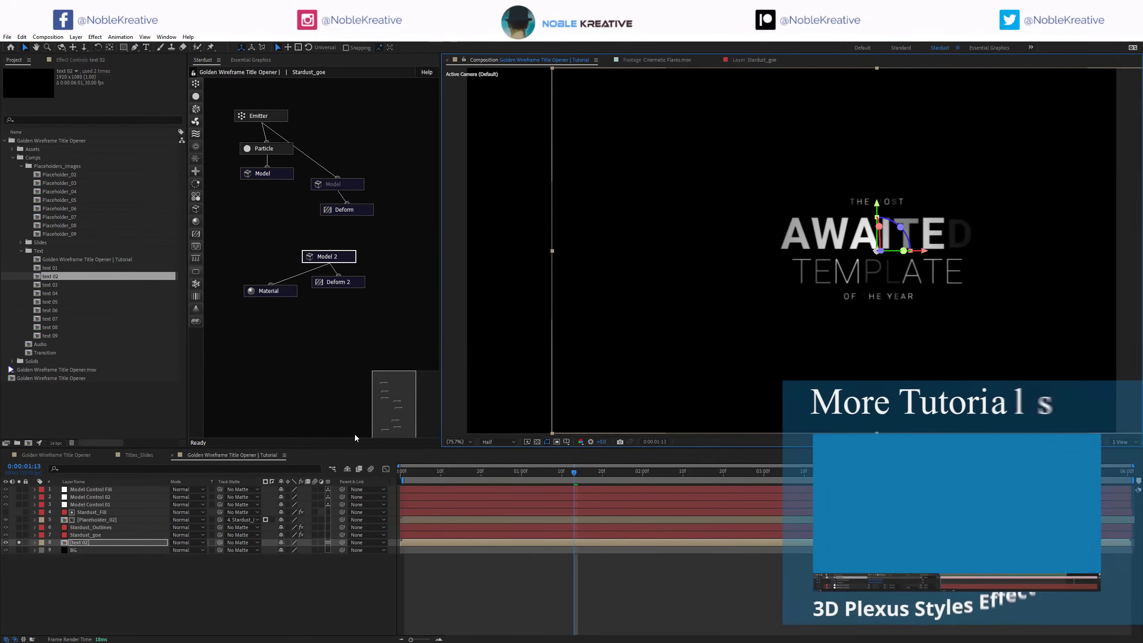
# Step: Duplicate the Stardust_Fill layer and rename the copy Stardust_Title
pyautogui.click(101, 515)
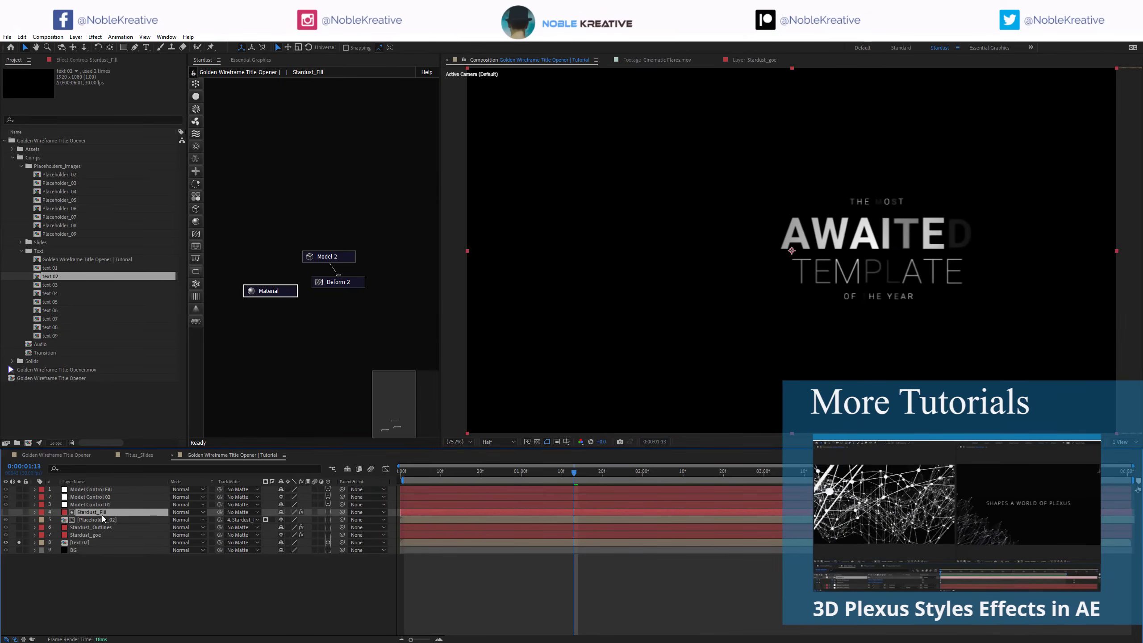
pyautogui.hotkey('ctrl', 'd')
pyautogui.press('Return')
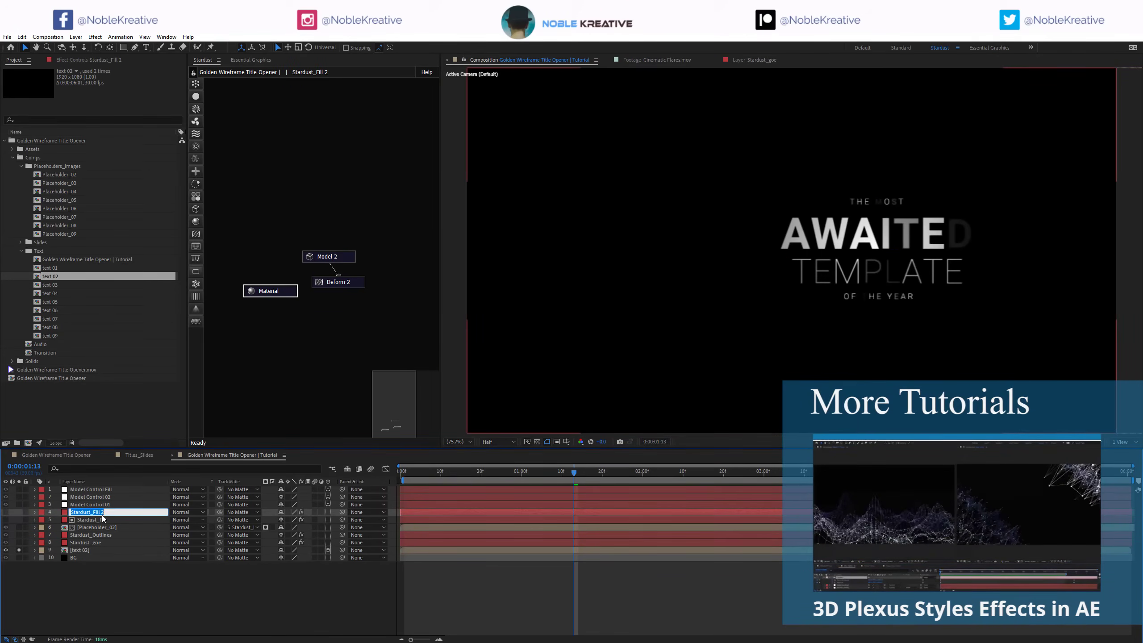
pyautogui.write('Stardust_')
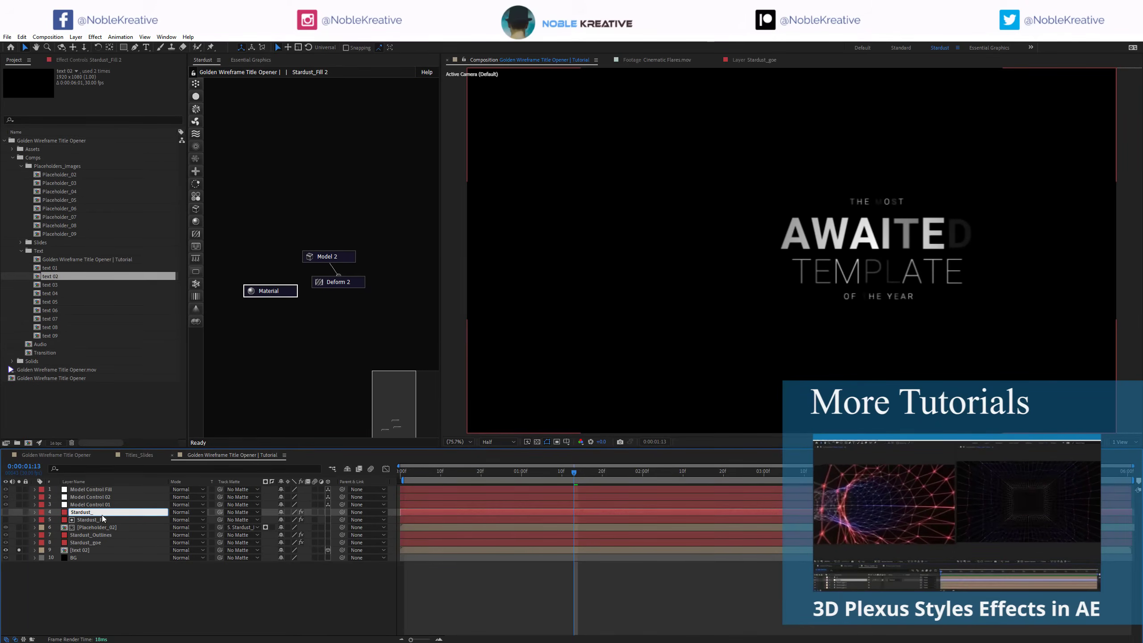
pyautogui.write('Title')
pyautogui.press('Return')
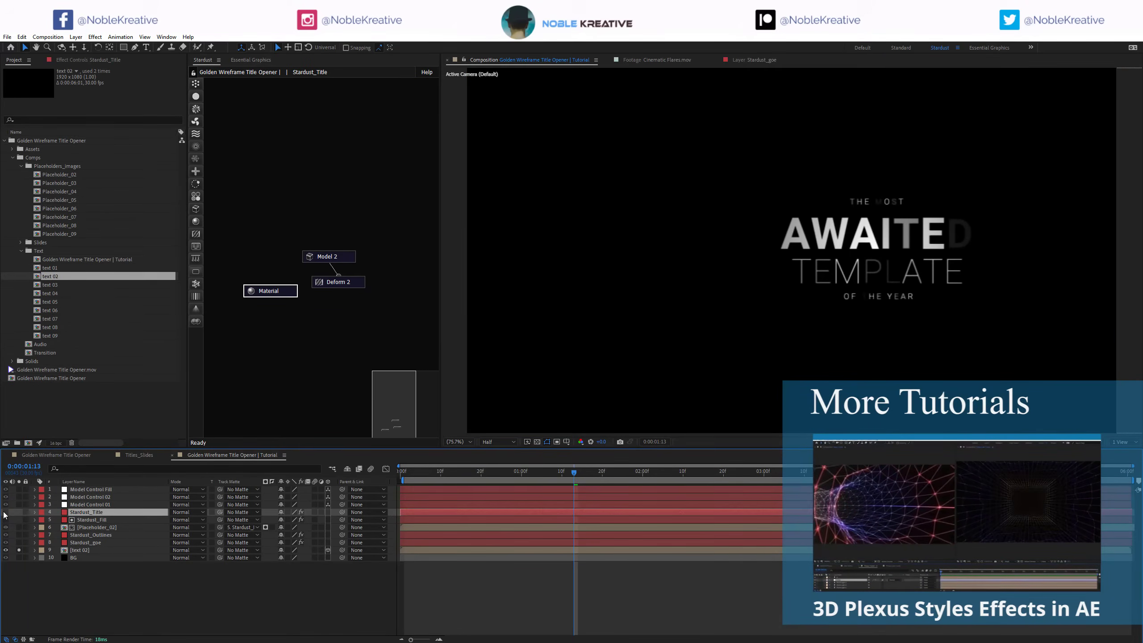
# Step: Make Stardust_Title visible and soloed instead of text 02, and delete all its existing Stardust nodes
pyautogui.click(5, 513)
pyautogui.click(19, 513)
pyautogui.click(19, 550)
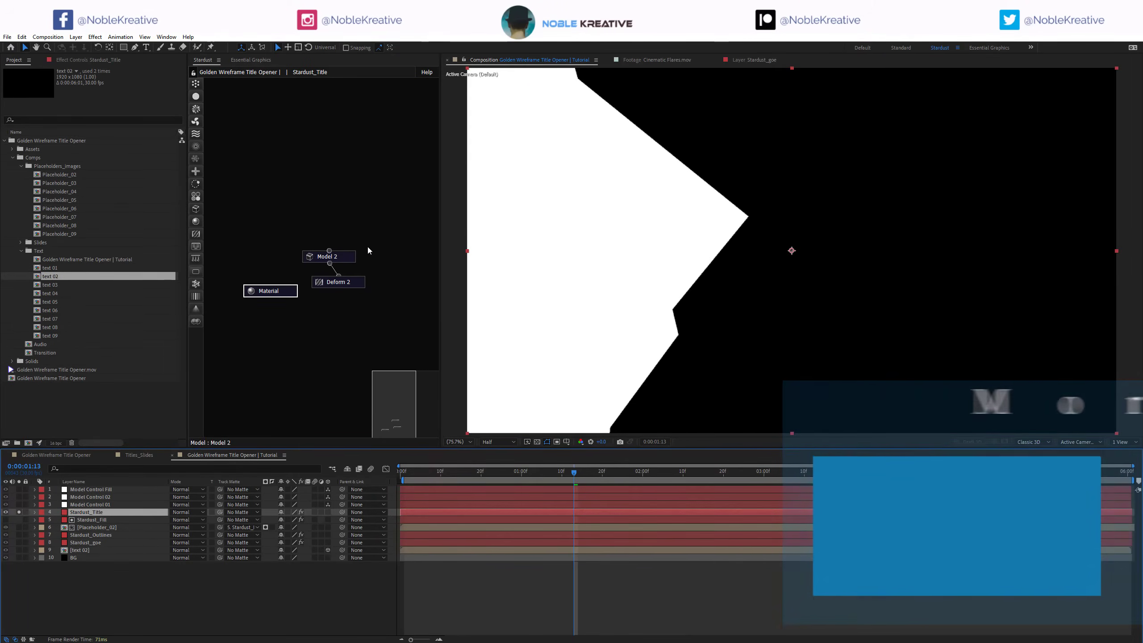
pyautogui.moveTo(383, 231); pyautogui.dragTo(239, 304)
pyautogui.press('Delete')
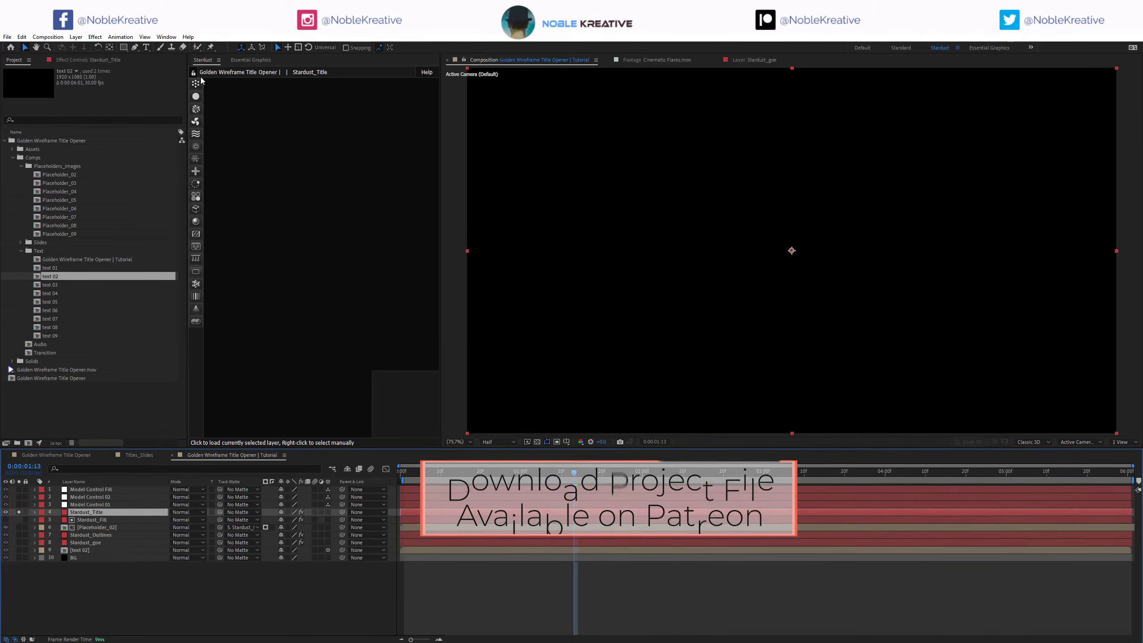
# Step: Add a new Emitter node to Stardust_Title and set its type to Grid
pyautogui.moveTo(195, 84); pyautogui.dragTo(295, 124)
pyautogui.click(105, 60)
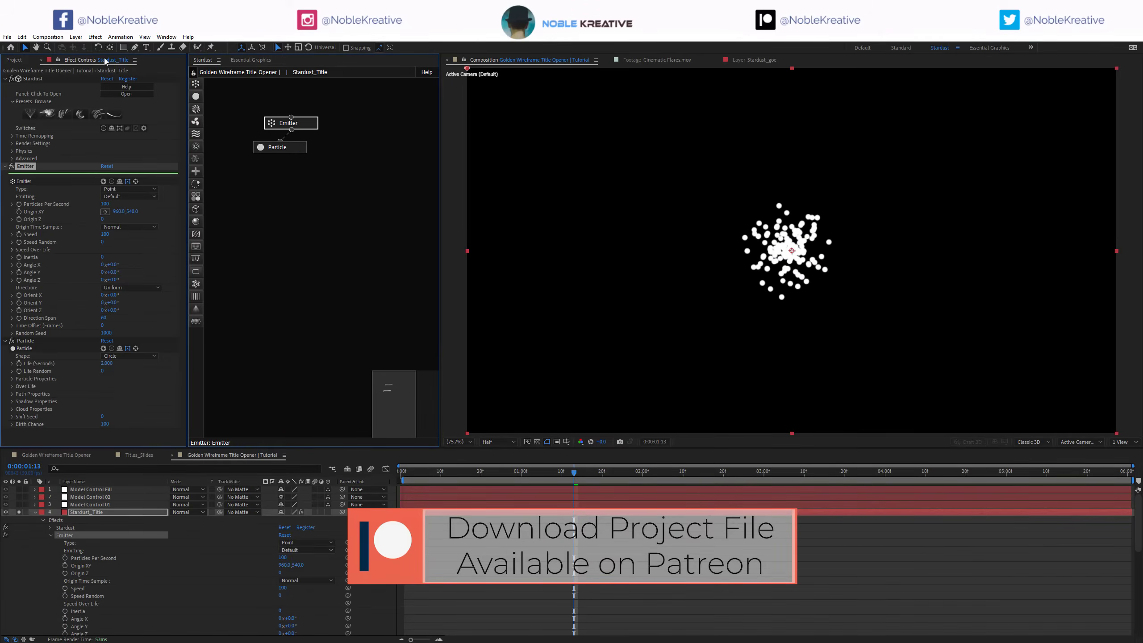
pyautogui.click(129, 189)
pyautogui.click(130, 249)
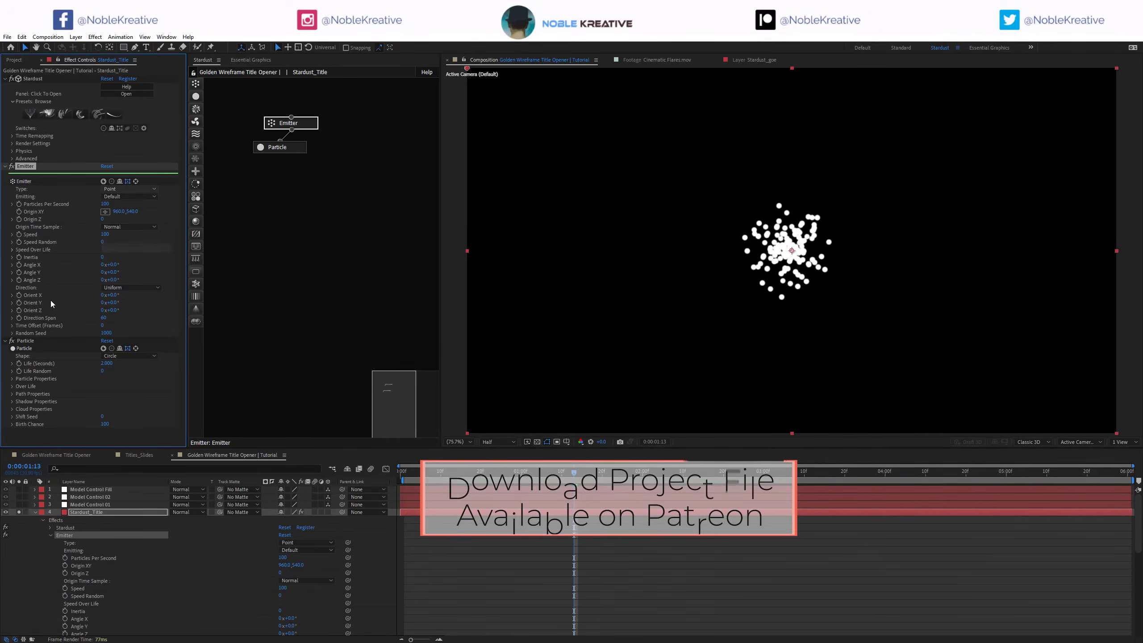
# Step: Set the emitter's Size X and Size Y to 600, and increase Grid X to about 66 and Grid Y to 44
pyautogui.click(107, 265)
pyautogui.write('600')
pyautogui.press('Return')
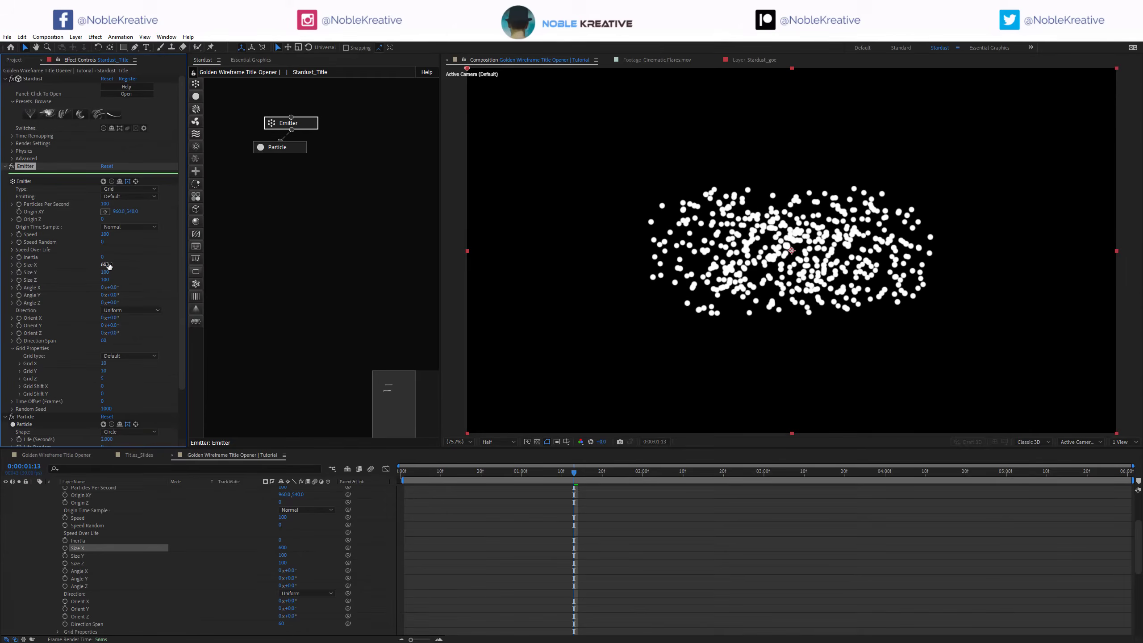
pyautogui.click(105, 273)
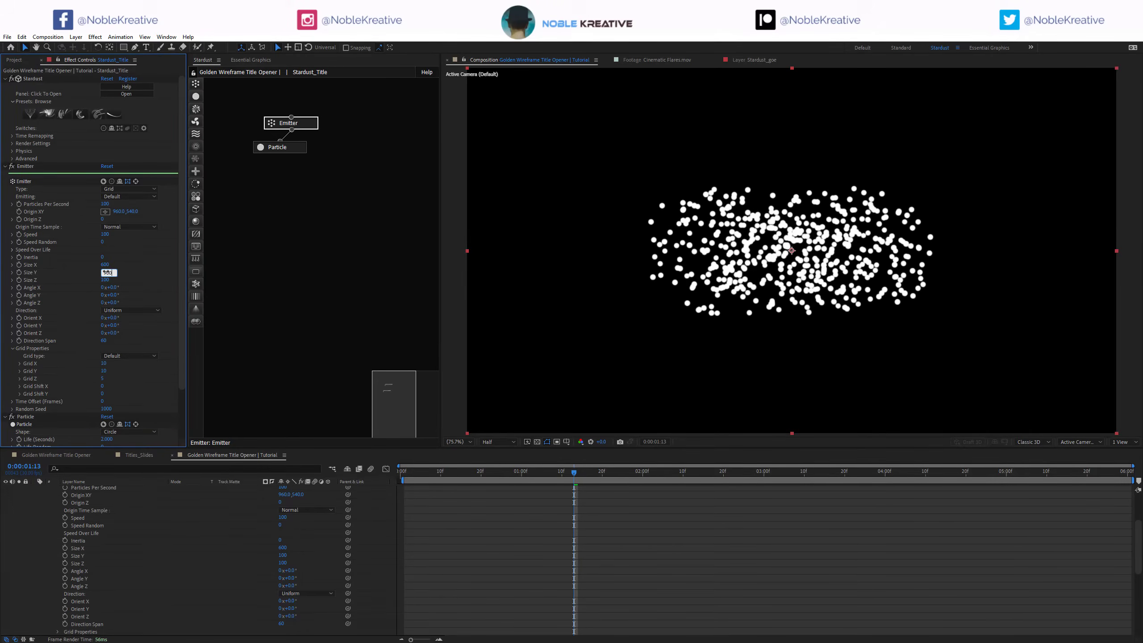
pyautogui.write('600')
pyautogui.press('Return')
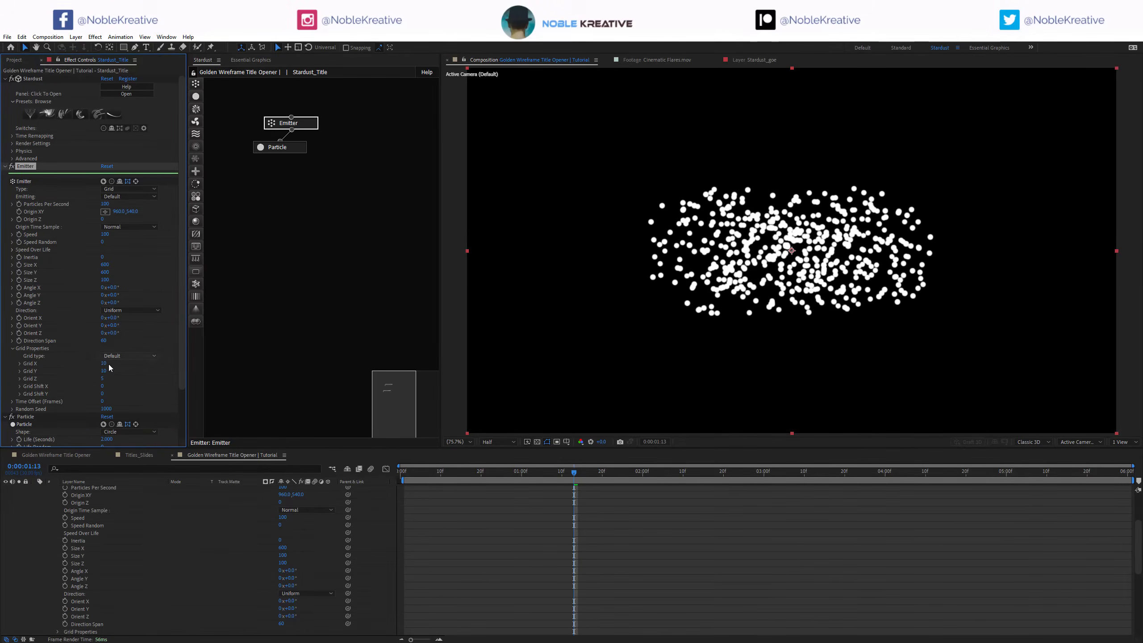
pyautogui.moveTo(105, 364)
pyautogui.mouseDown()
pyautogui.moveTo(137, 362)
pyautogui.moveTo(120, 369)
pyautogui.mouseUp()
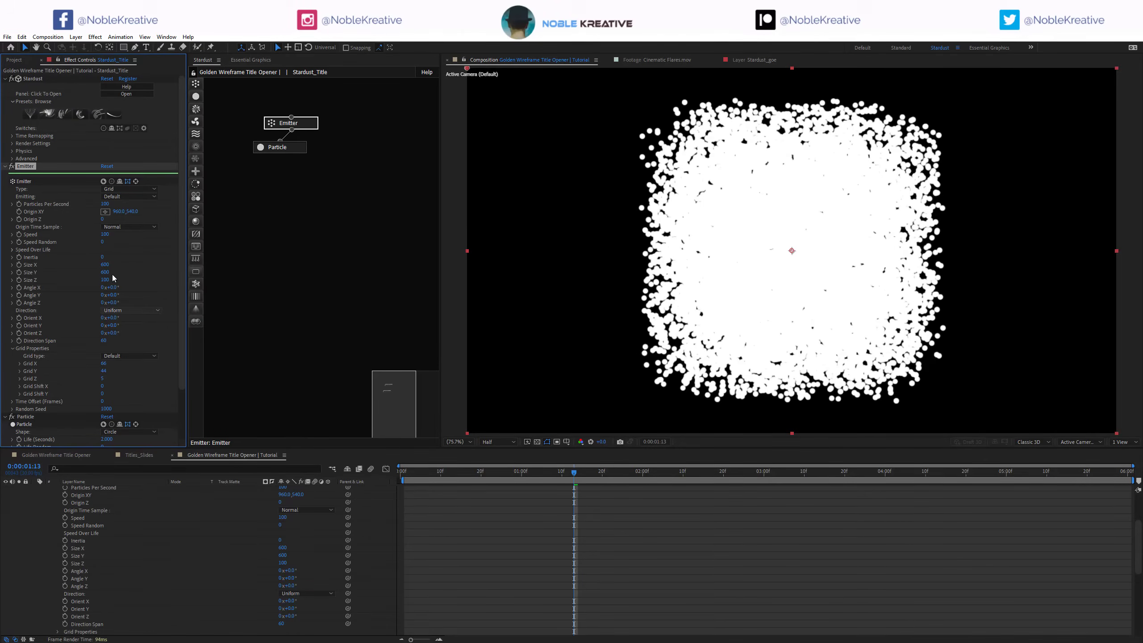
# Step: Set the emitter's Speed to 10 and Speed Random to 100, and check the particles at 0:00:00:29
pyautogui.click(106, 234)
pyautogui.write('10')
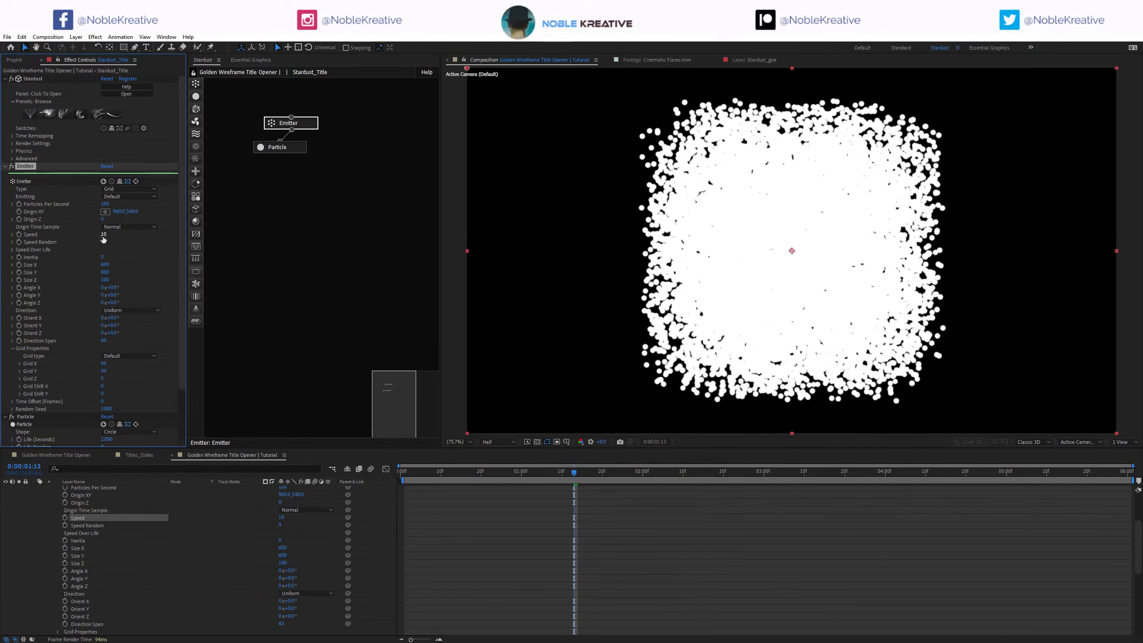
pyautogui.press('Return')
pyautogui.click(103, 243)
pyautogui.press('Return')
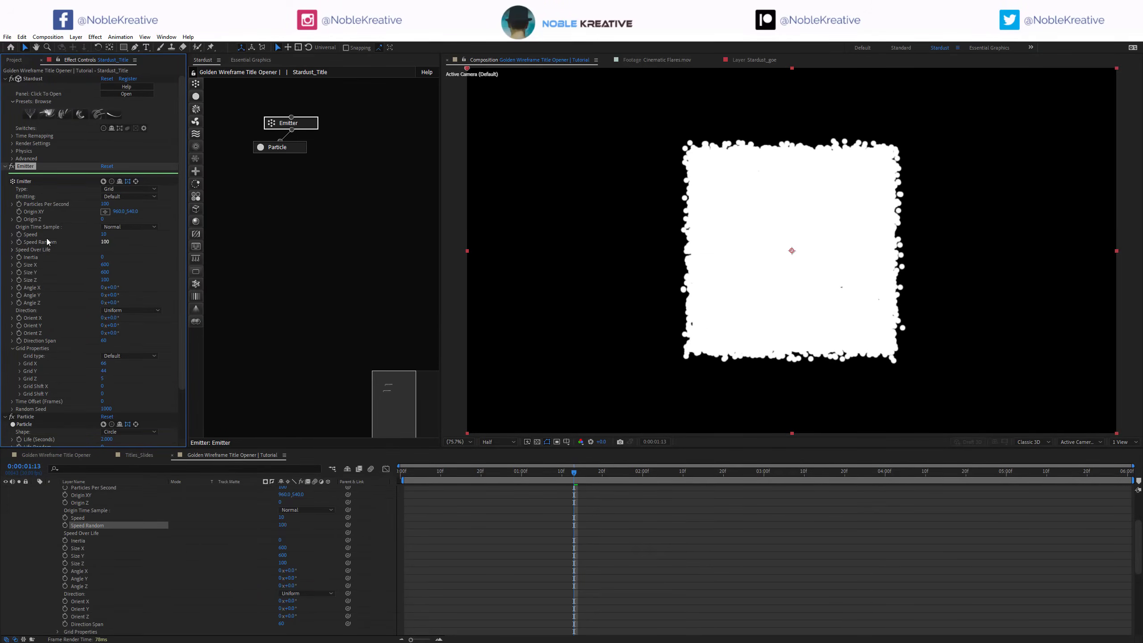
pyautogui.moveTo(580, 473); pyautogui.dragTo(517, 472)
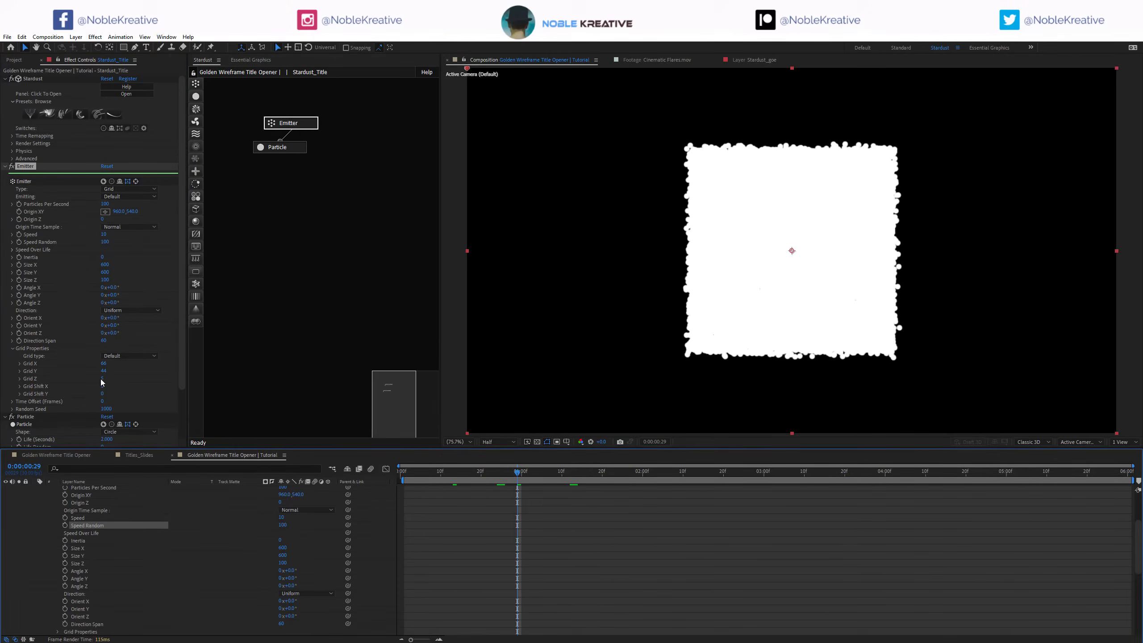
# Step: Set the emitter's Grid Z to 1, Grid X to about 104 and Grid Y to 70, with Direction set to Outwards
pyautogui.moveTo(103, 382)
pyautogui.mouseDown()
pyautogui.moveTo(69, 377)
pyautogui.moveTo(117, 370)
pyautogui.mouseUp()
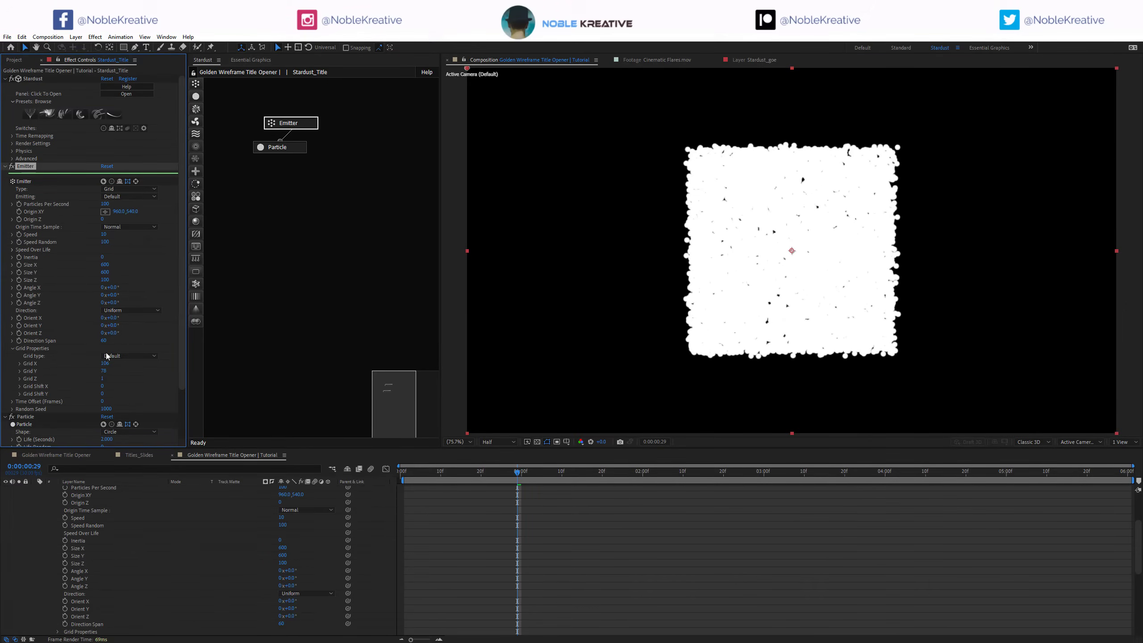
pyautogui.click(135, 310)
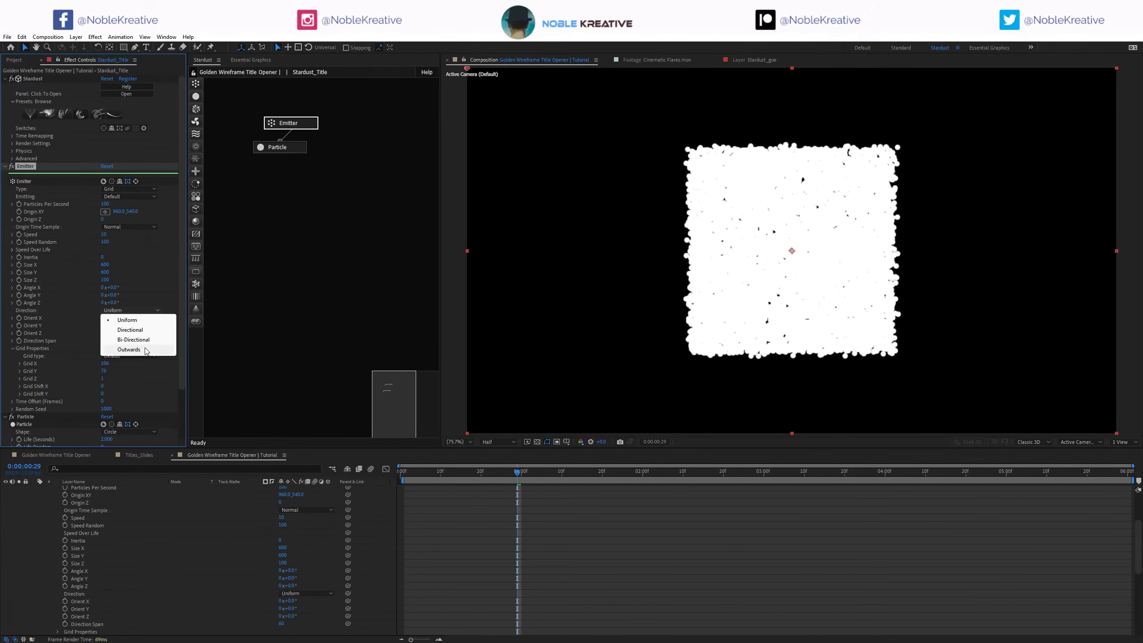
pyautogui.click(131, 350)
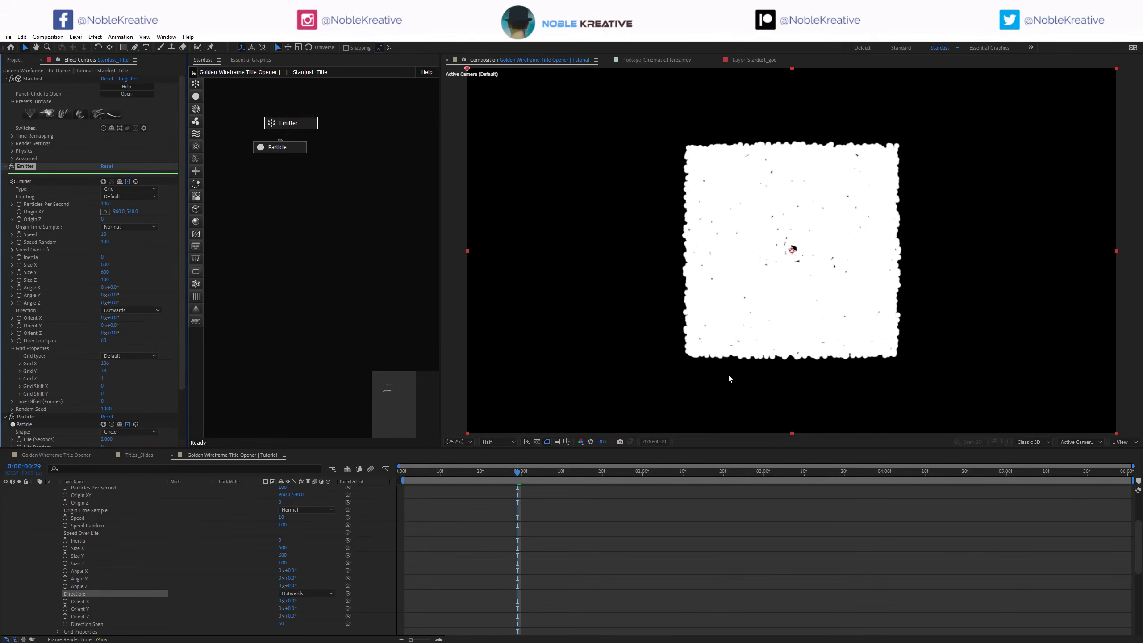
# Step: Set the Particle node's Life to 4.6 seconds and Life Random to 33
pyautogui.click(292, 147)
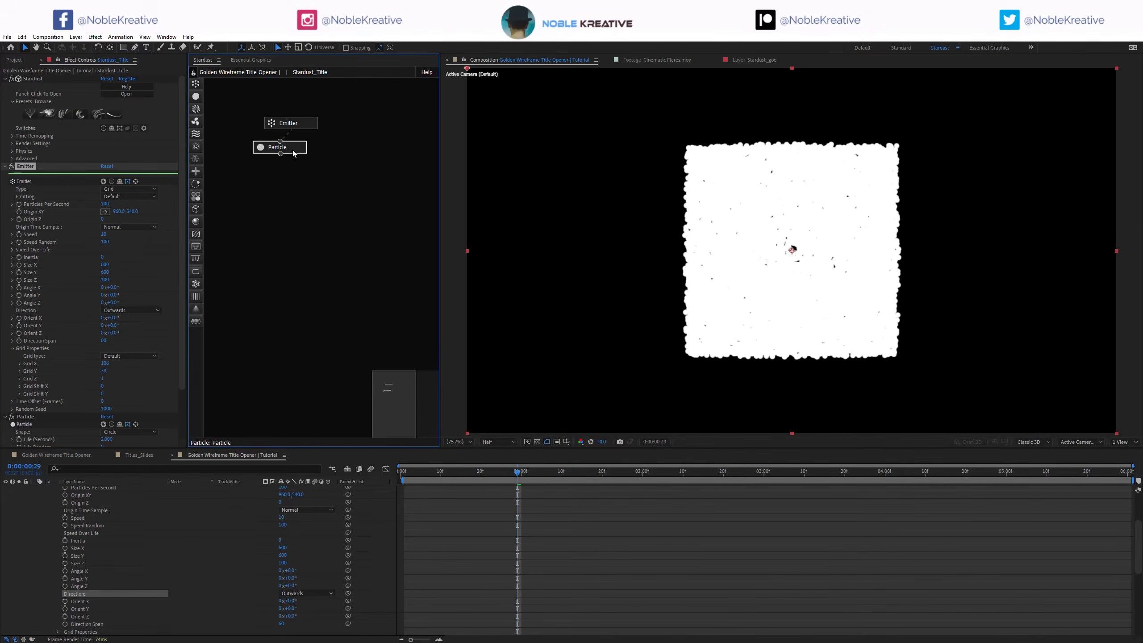
pyautogui.scroll(-3, 45, 311)
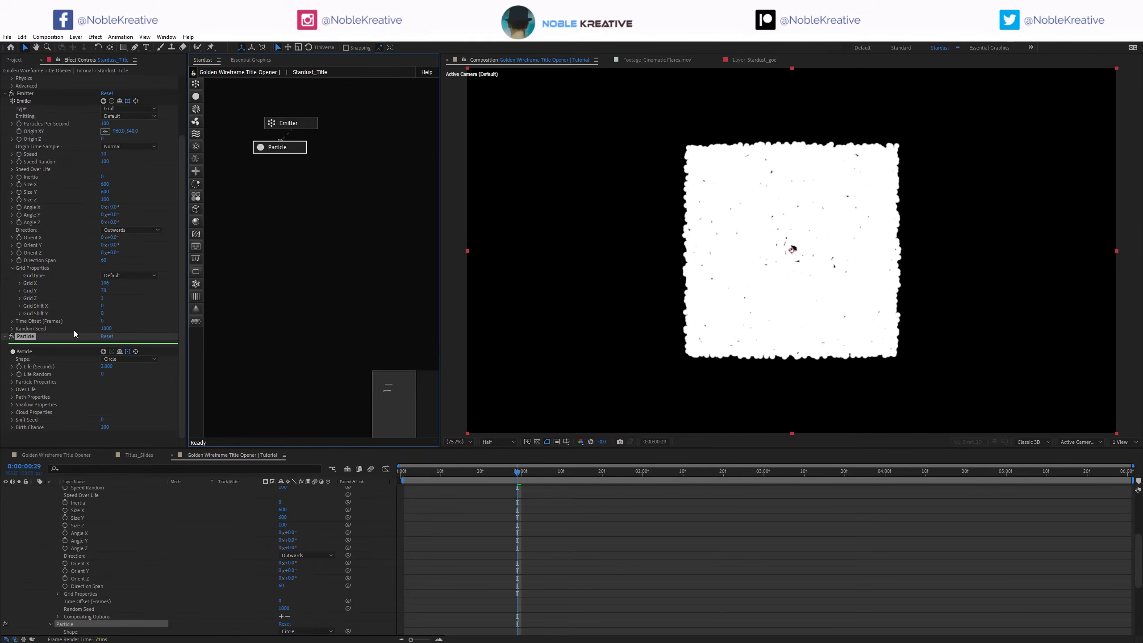
pyautogui.click(107, 366)
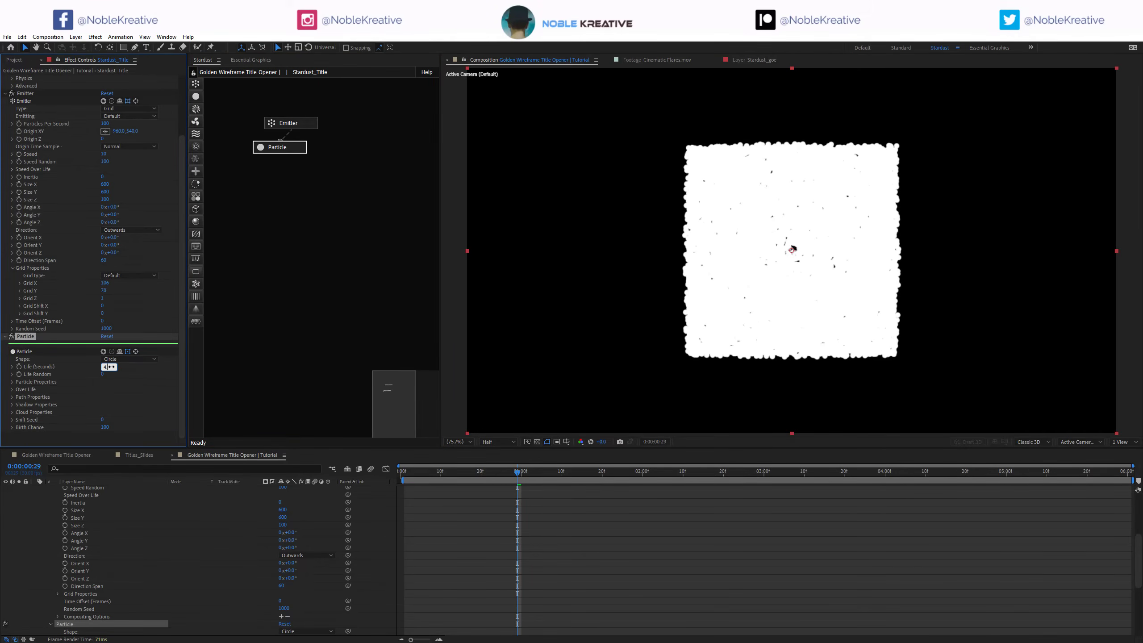
pyautogui.write('4.6')
pyautogui.press('Return')
pyautogui.click(106, 374)
pyautogui.write('33')
pyautogui.press('Return')
# Step: In the particle properties, set Size to 1 pixel, Size Random to 90 and Opacity Random to 35
pyautogui.click(12, 381)
pyautogui.scroll(-2, 54, 370)
pyautogui.click(109, 359)
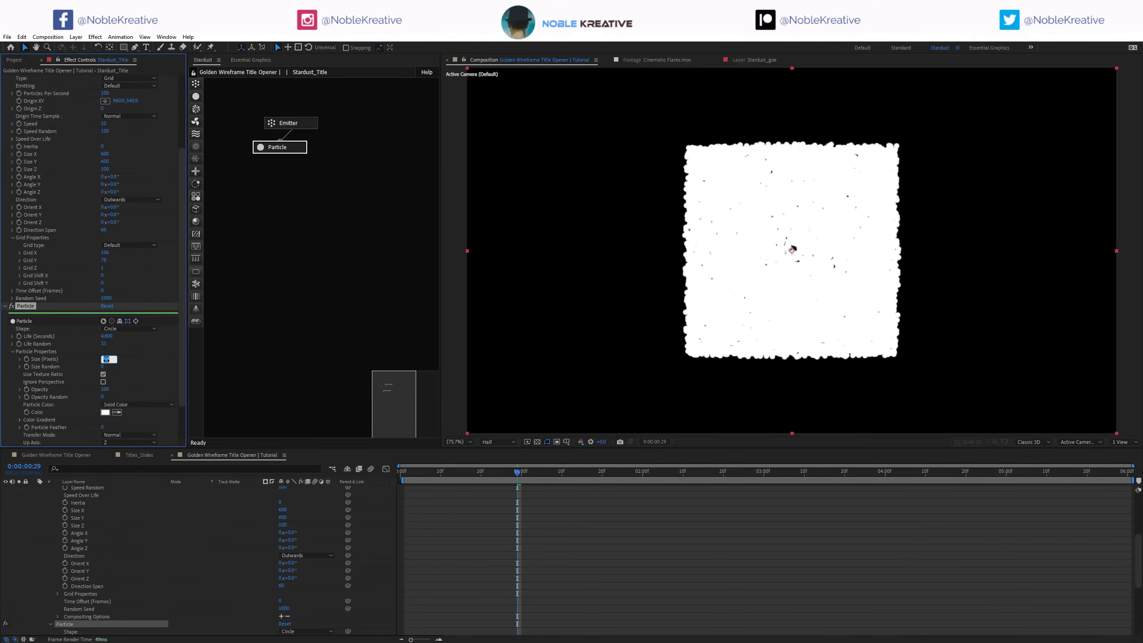
pyautogui.press('Return')
pyautogui.click(105, 367)
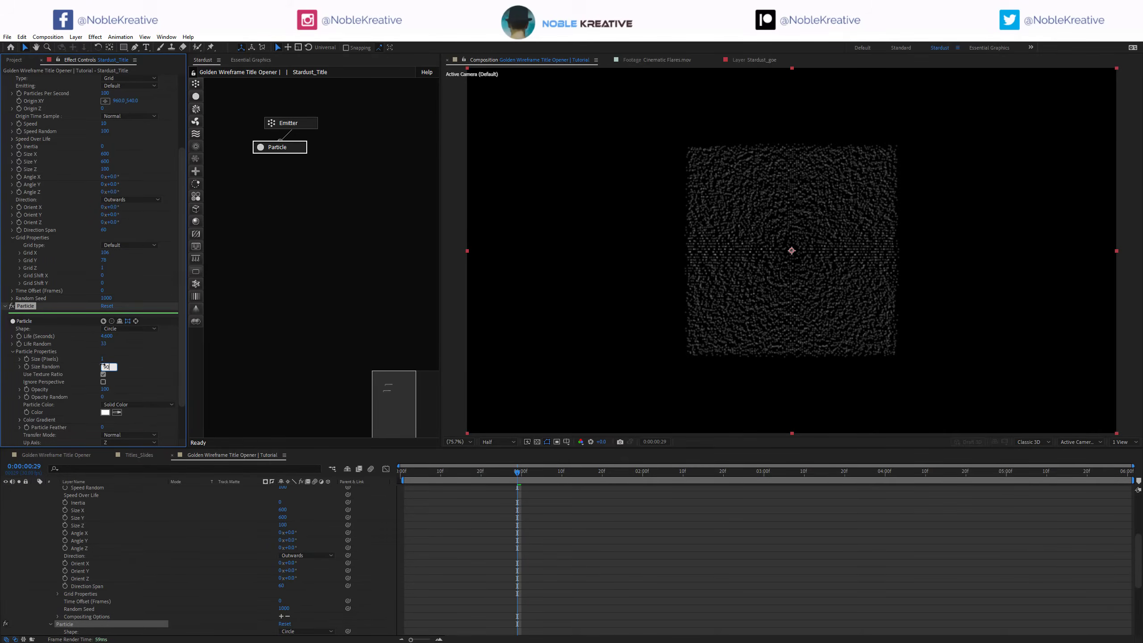
pyautogui.press('Return')
pyautogui.click(103, 397)
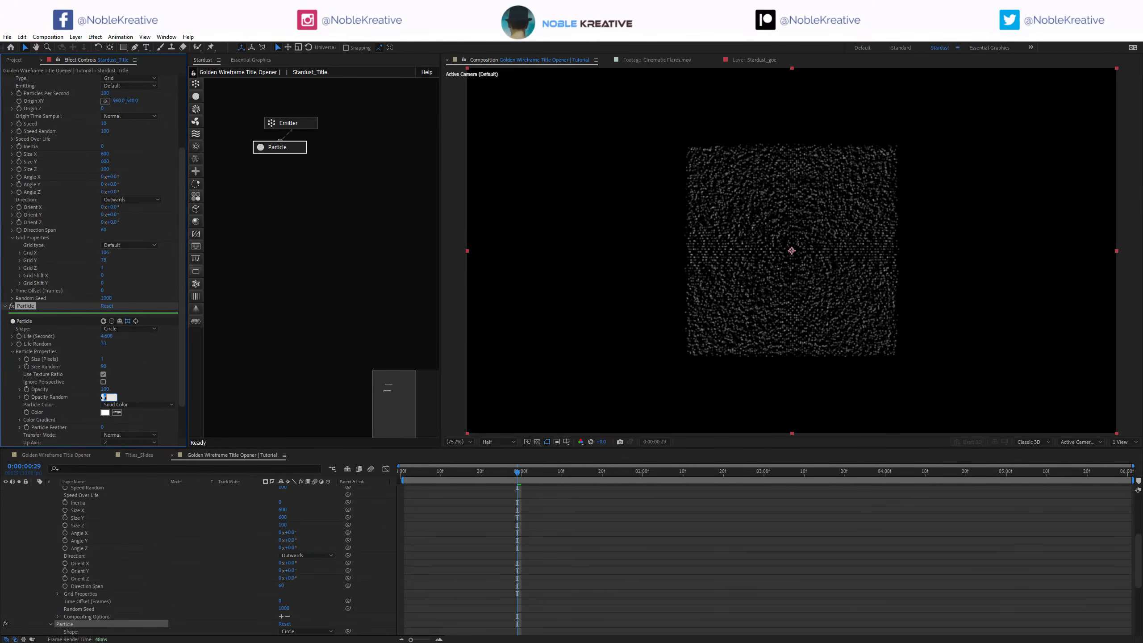
pyautogui.write('35')
pyautogui.press('Return')
# Step: Apply the Gauss Bell preset to the particle's Size Over Life, reshaping it to peak early and fall off gradually
pyautogui.scroll(-2, 74, 374)
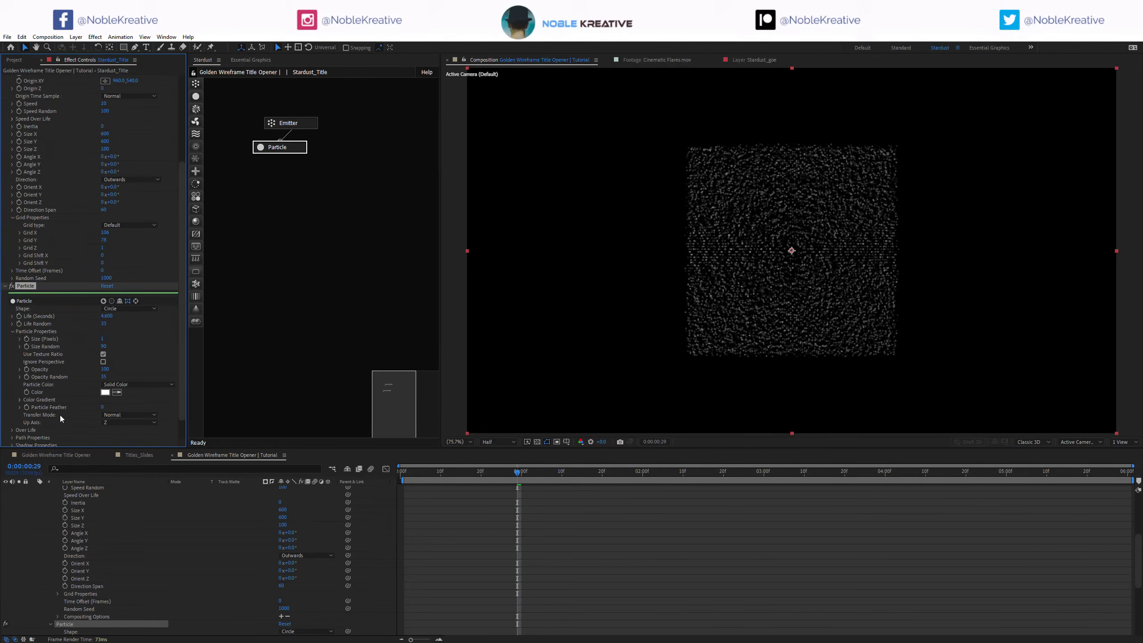
pyautogui.scroll(-2, 55, 405)
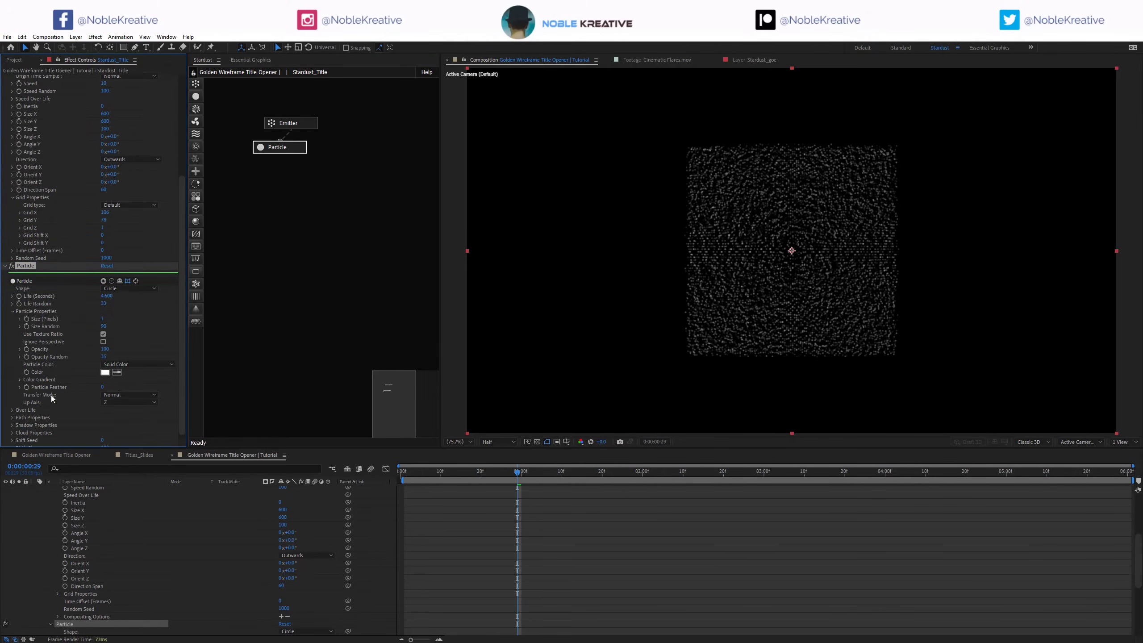
pyautogui.click(11, 411)
pyautogui.scroll(-8, 20, 435)
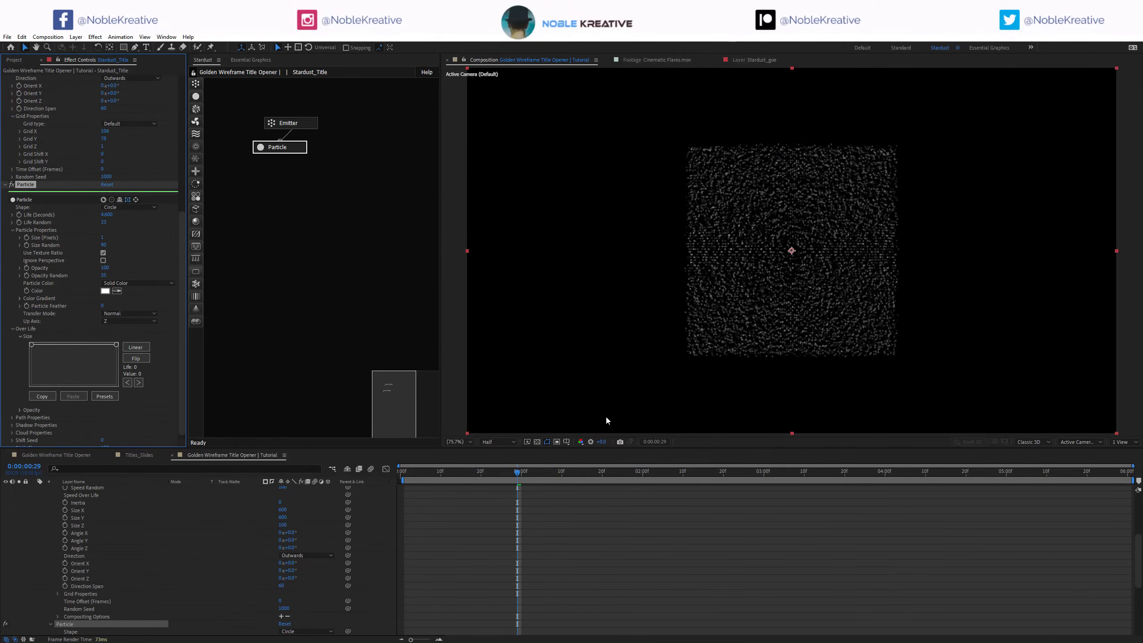
pyautogui.click(786, 495)
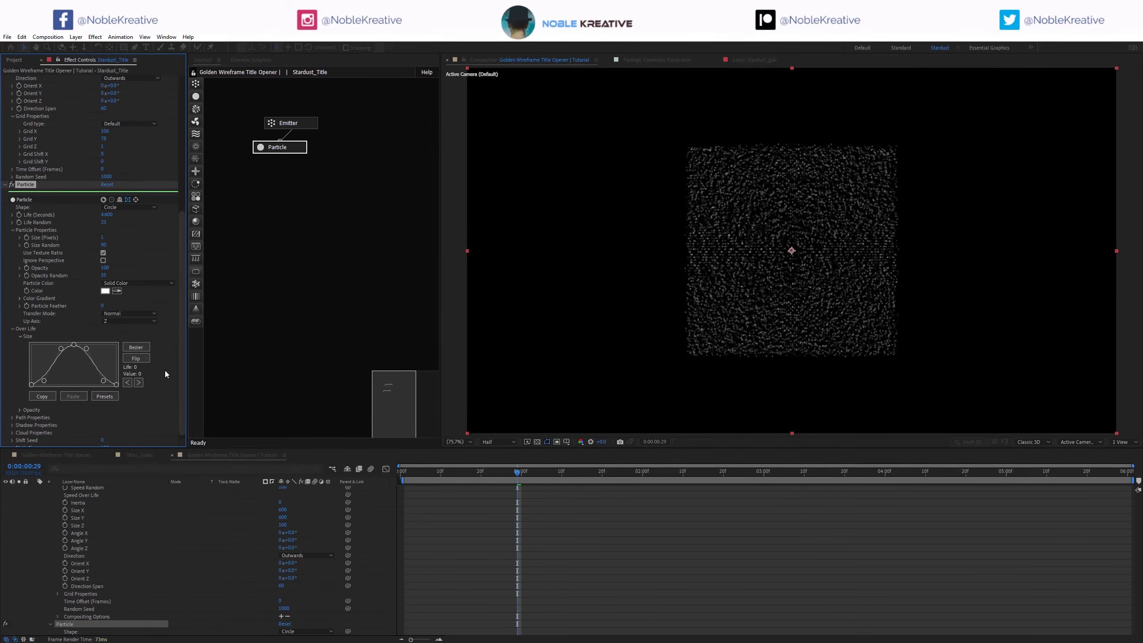
pyautogui.moveTo(73, 345); pyautogui.dragTo(42, 344)
pyautogui.moveTo(103, 381); pyautogui.dragTo(105, 360)
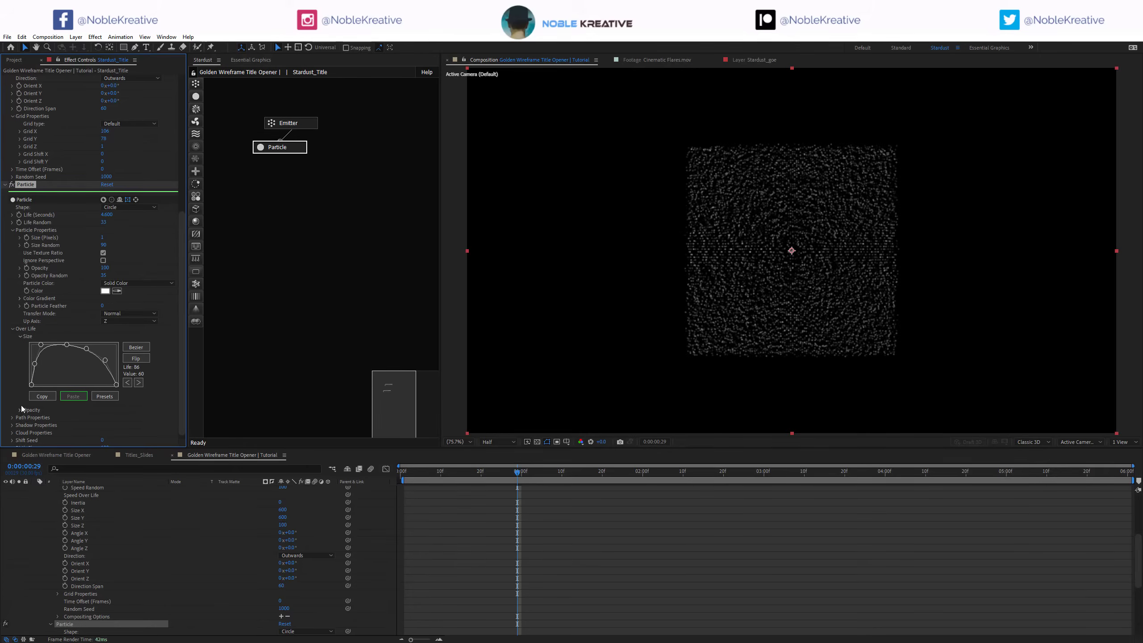
# Step: Apply the flipped Random 01 preset to the particle's Opacity Over Life and redraw the later part of the curve at full opacity
pyautogui.click(19, 410)
pyautogui.scroll(-3, 102, 427)
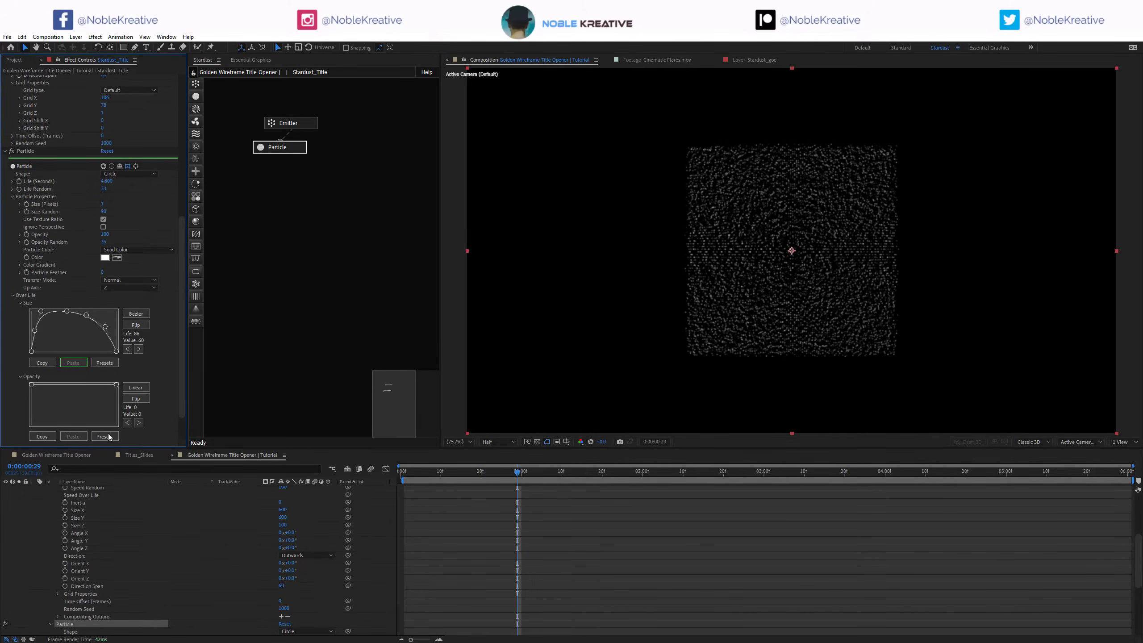
pyautogui.click(108, 437)
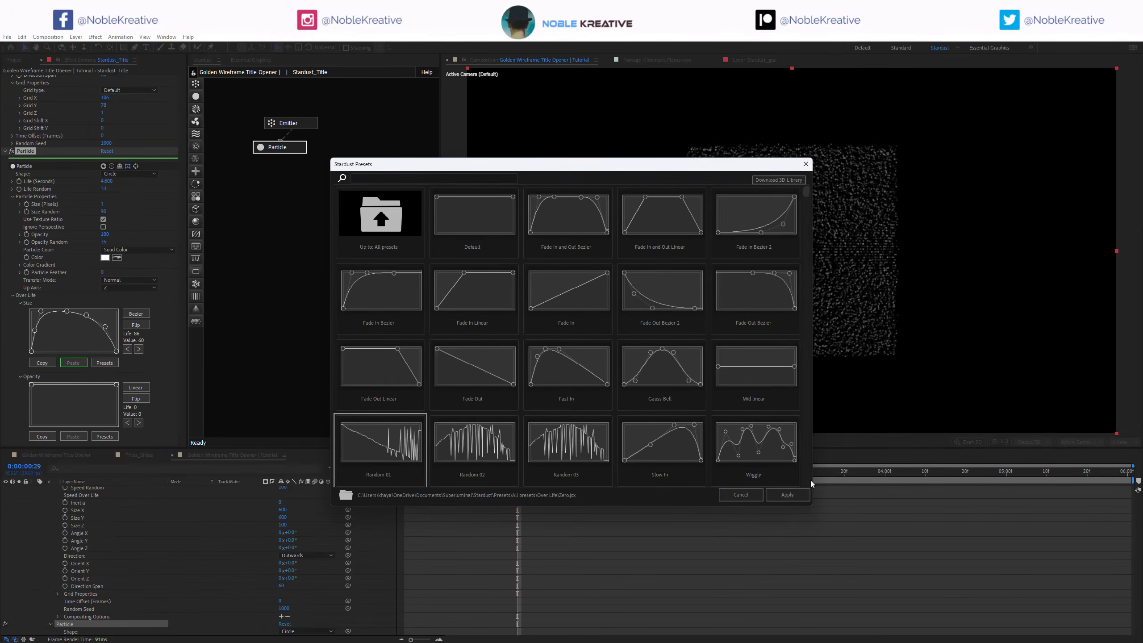
pyautogui.click(788, 495)
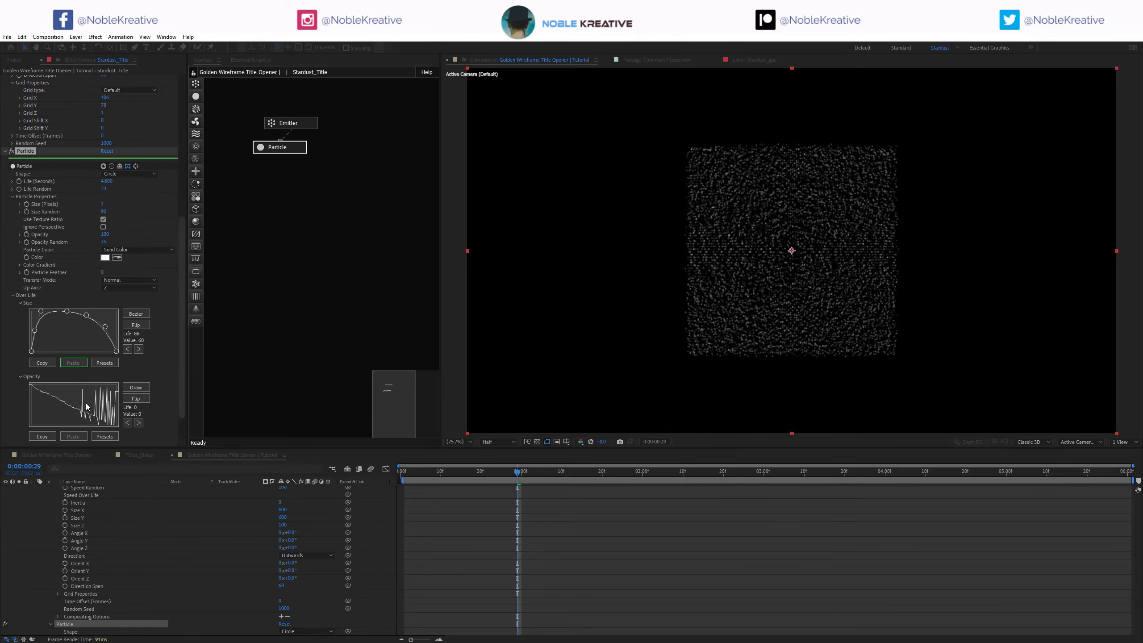
pyautogui.click(135, 399)
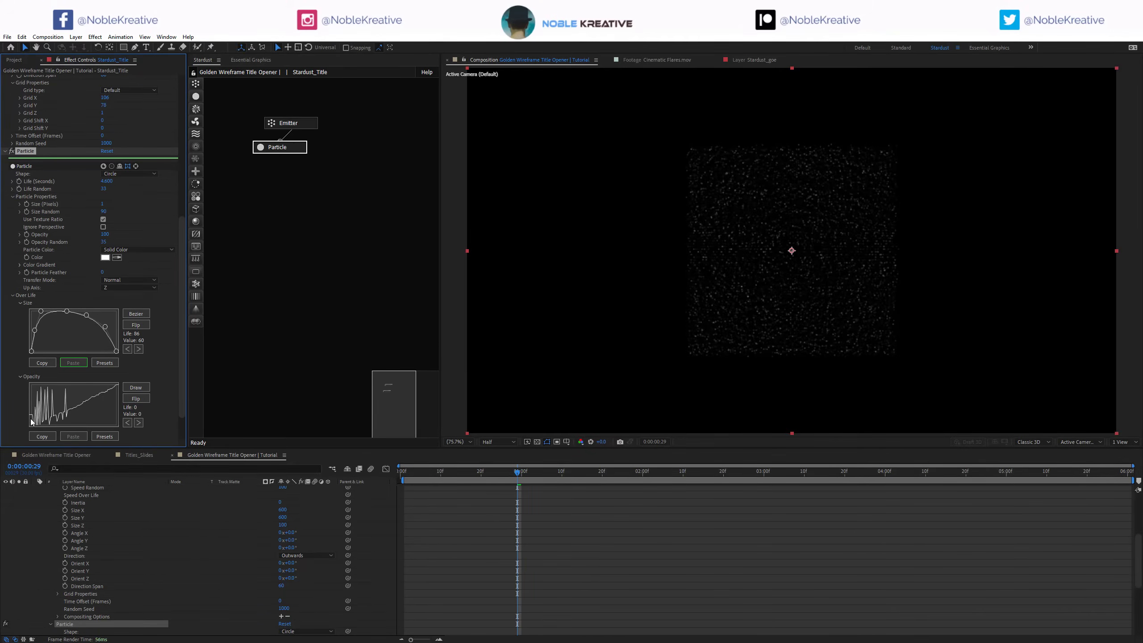
pyautogui.moveTo(62, 390); pyautogui.dragTo(125, 375)
# Step: Set the particle's Transfer Mode to Add and Particle Feather to 70, and preview the particles along the timeline
pyautogui.click(136, 280)
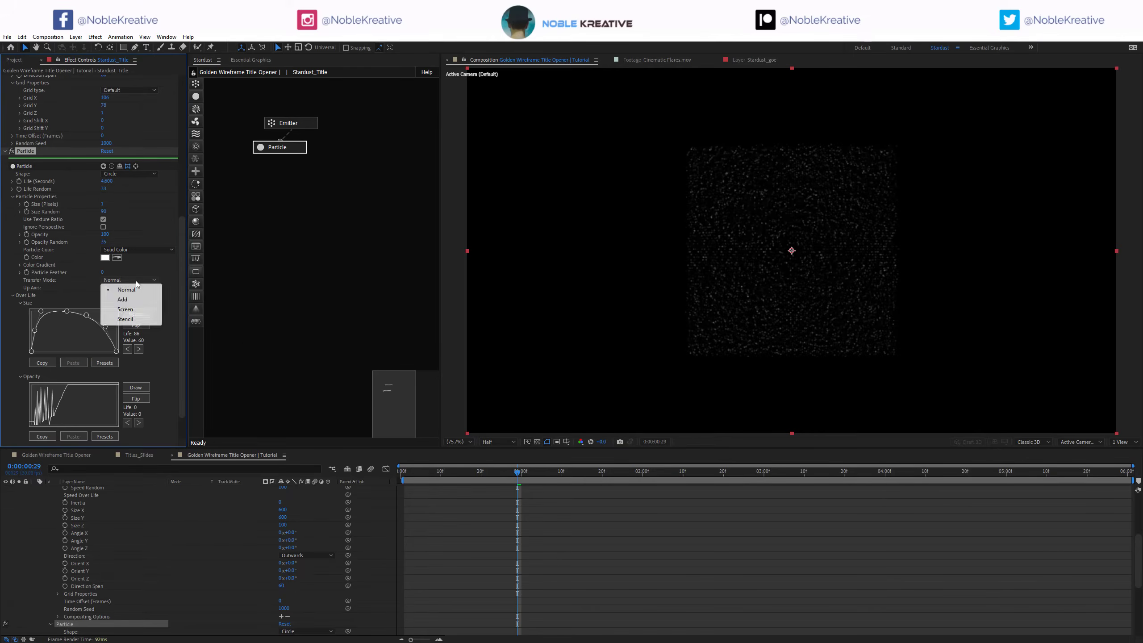
pyautogui.click(152, 300)
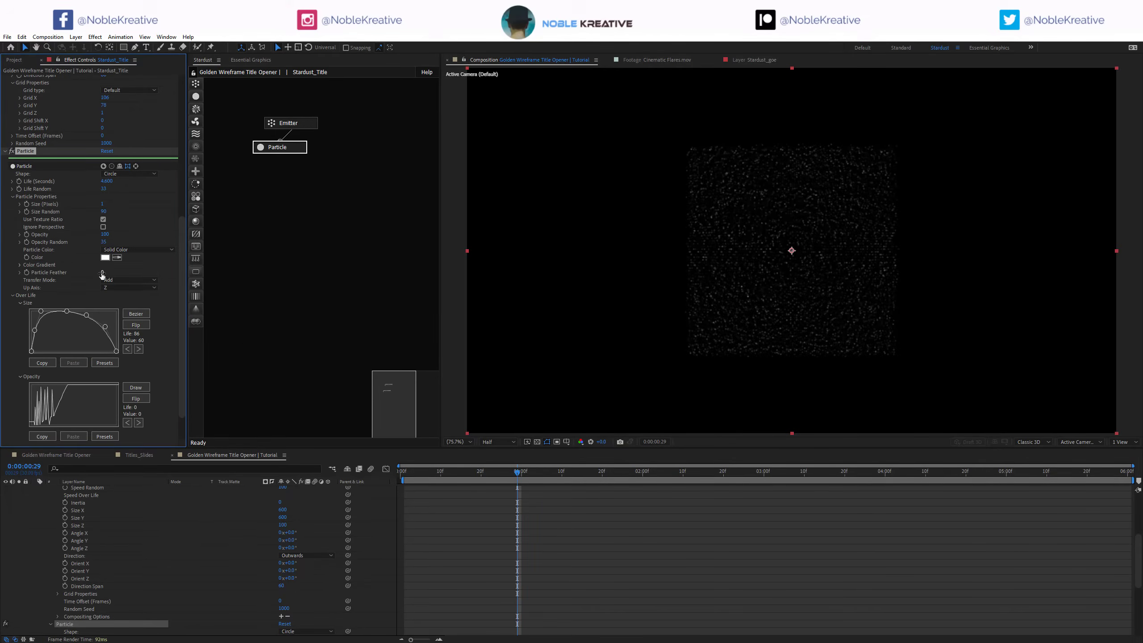
pyautogui.click(103, 273)
pyautogui.write('70')
pyautogui.press('Return')
pyautogui.moveTo(538, 476); pyautogui.dragTo(788, 469)
pyautogui.moveTo(912, 475); pyautogui.dragTo(586, 475)
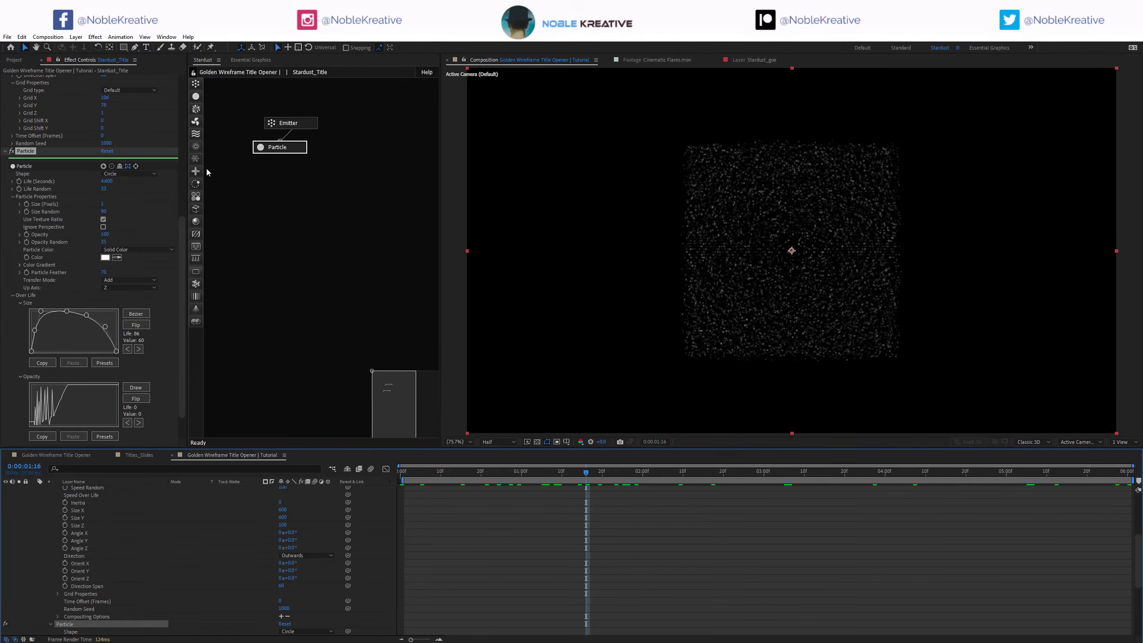
# Step: Connect a Turbulence node below the Particle node, raise its Turbulence Randomize, and set Position offset to 550
pyautogui.moveTo(196, 143); pyautogui.dragTo(269, 173)
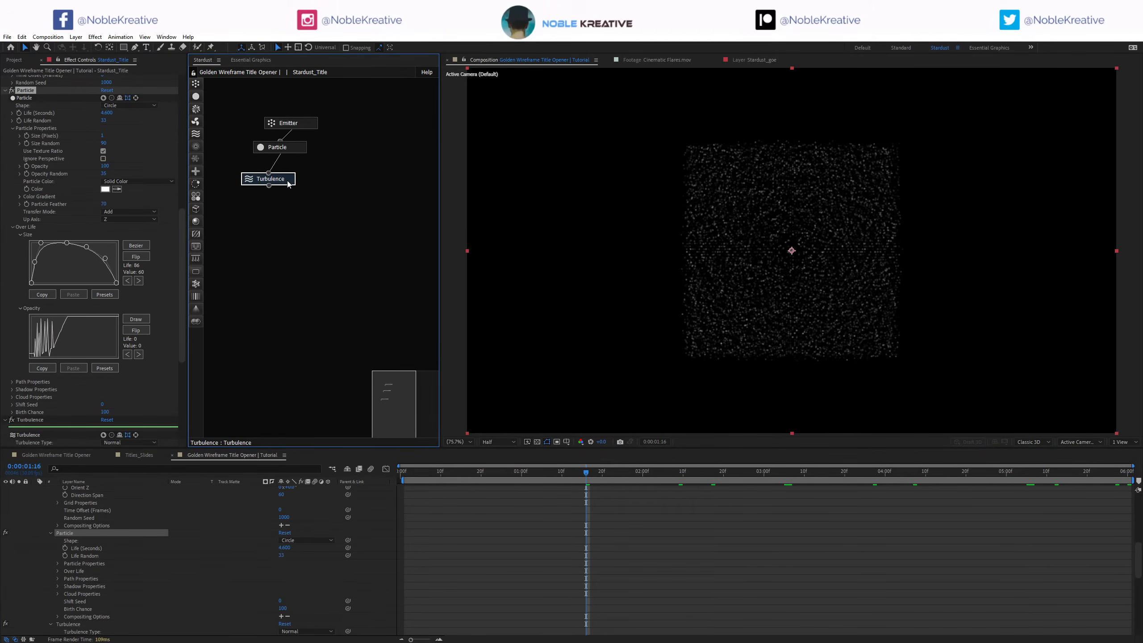
pyautogui.scroll(-3, 49, 399)
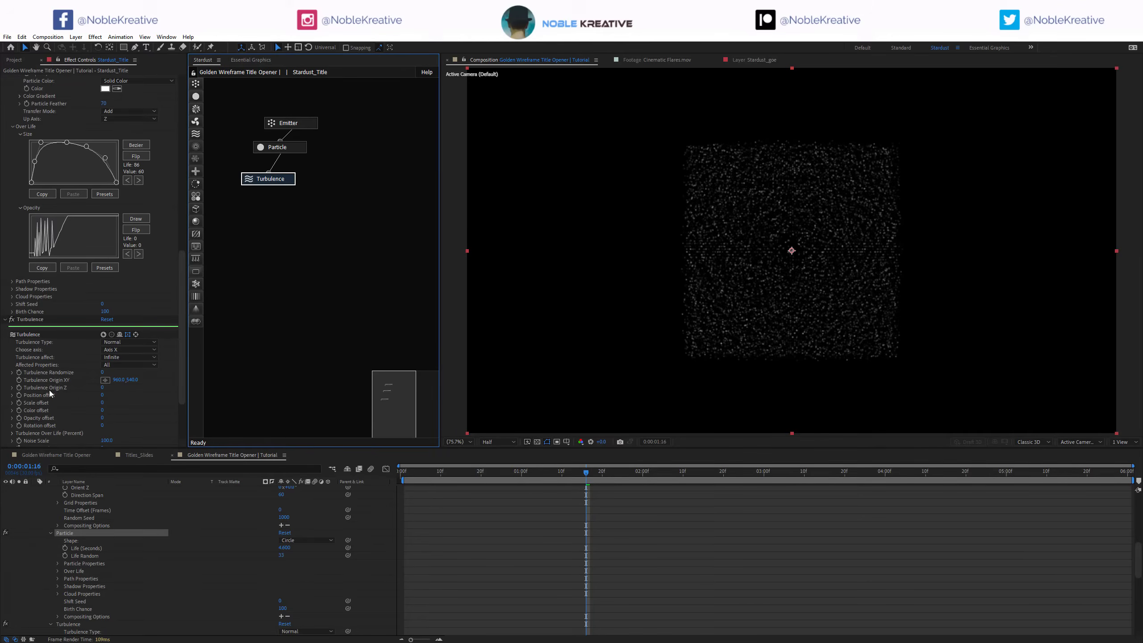
pyautogui.click(103, 373)
pyautogui.press('Return')
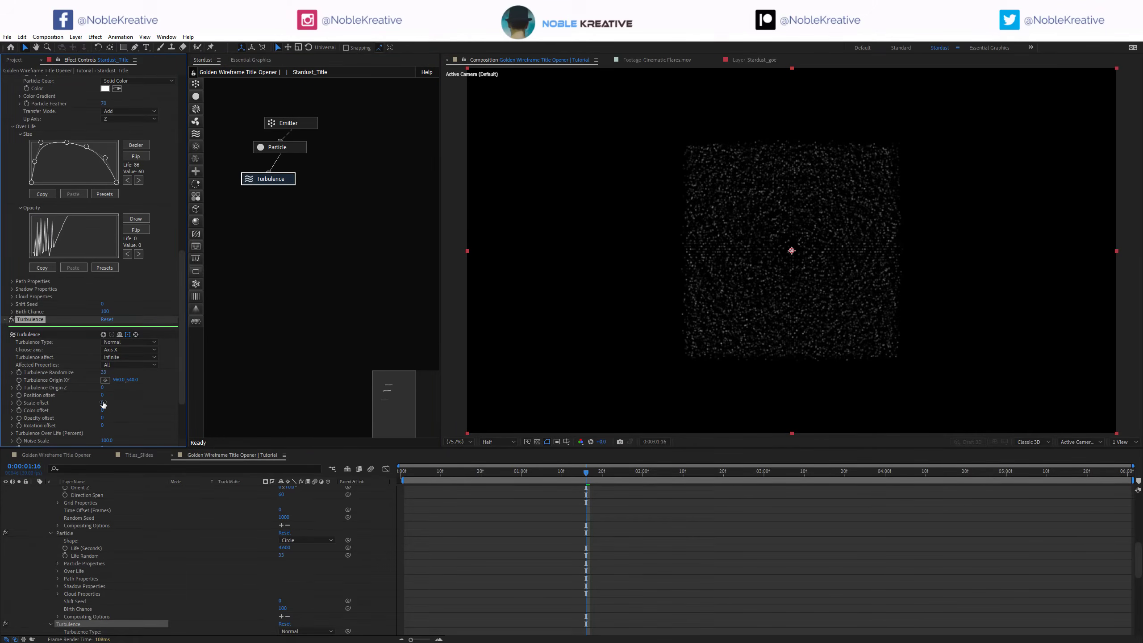
pyautogui.click(104, 395)
pyautogui.write('550')
pyautogui.press('Return')
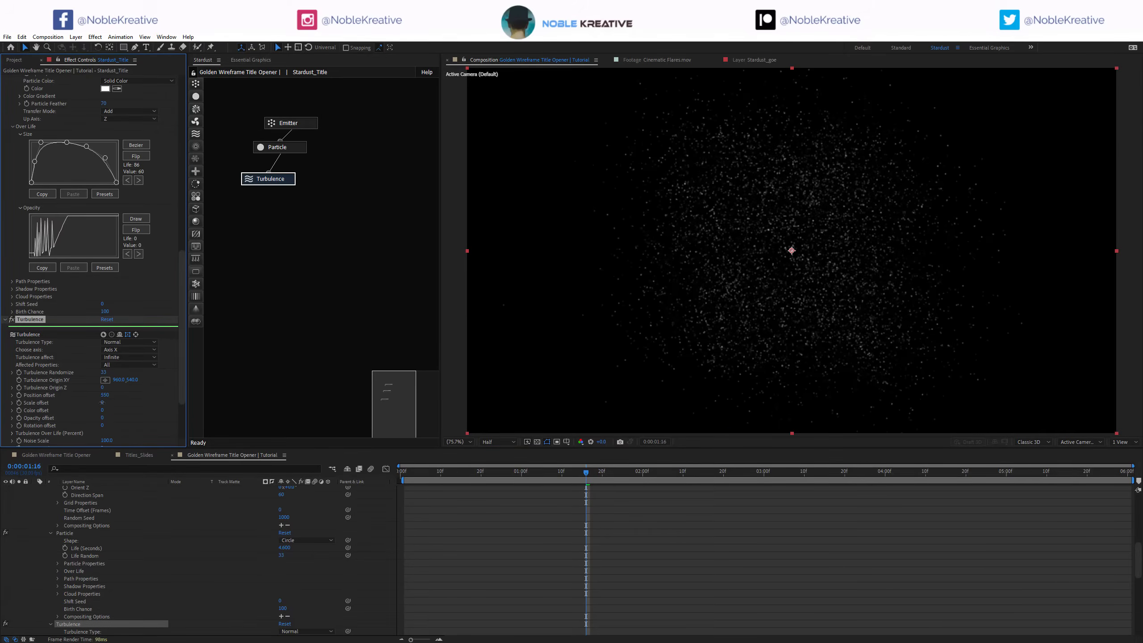
# Step: Set the turbulence Scale offset to 50, Color offset to 25 and Opacity offset to 50
pyautogui.click(103, 402)
pyautogui.write('50')
pyautogui.press('Return')
pyautogui.click(103, 411)
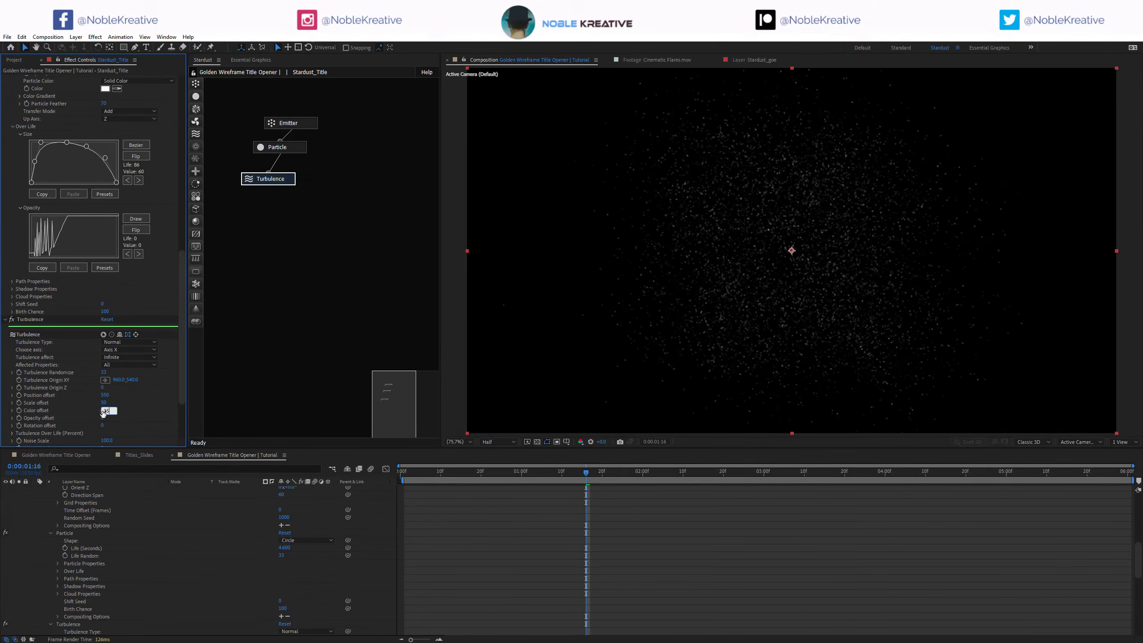
pyautogui.press('Return')
pyautogui.click(103, 418)
pyautogui.write('50')
pyautogui.press('Return')
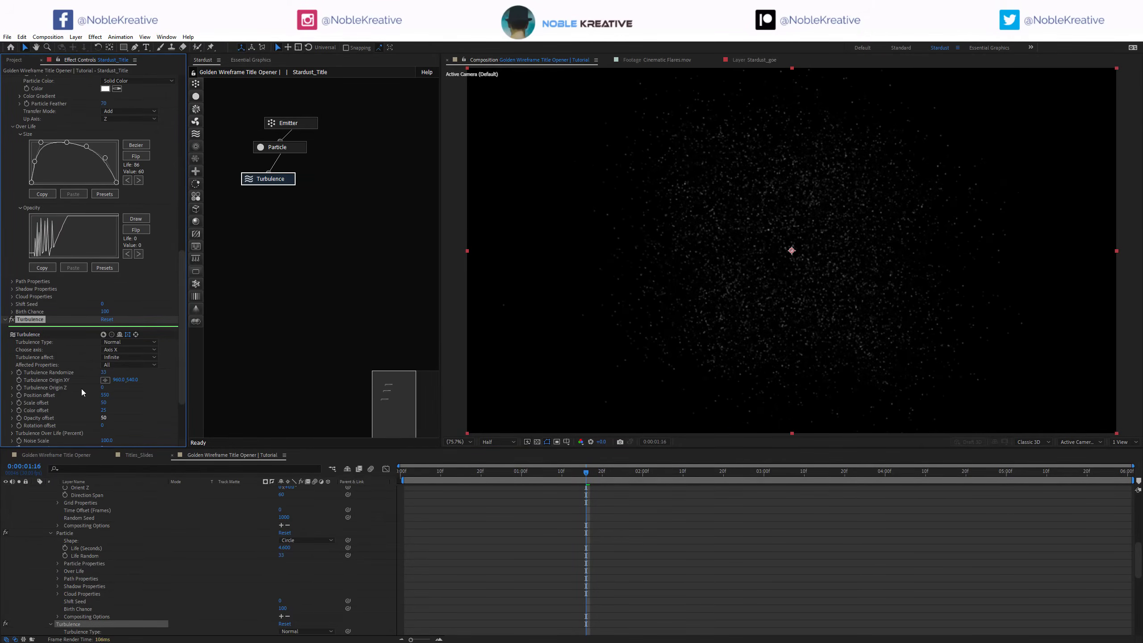
# Step: Set the turbulence Noise Scale to about 240, Noise Amplitude to 25 and Noise Frequency to 4.5
pyautogui.scroll(-3, 9, 370)
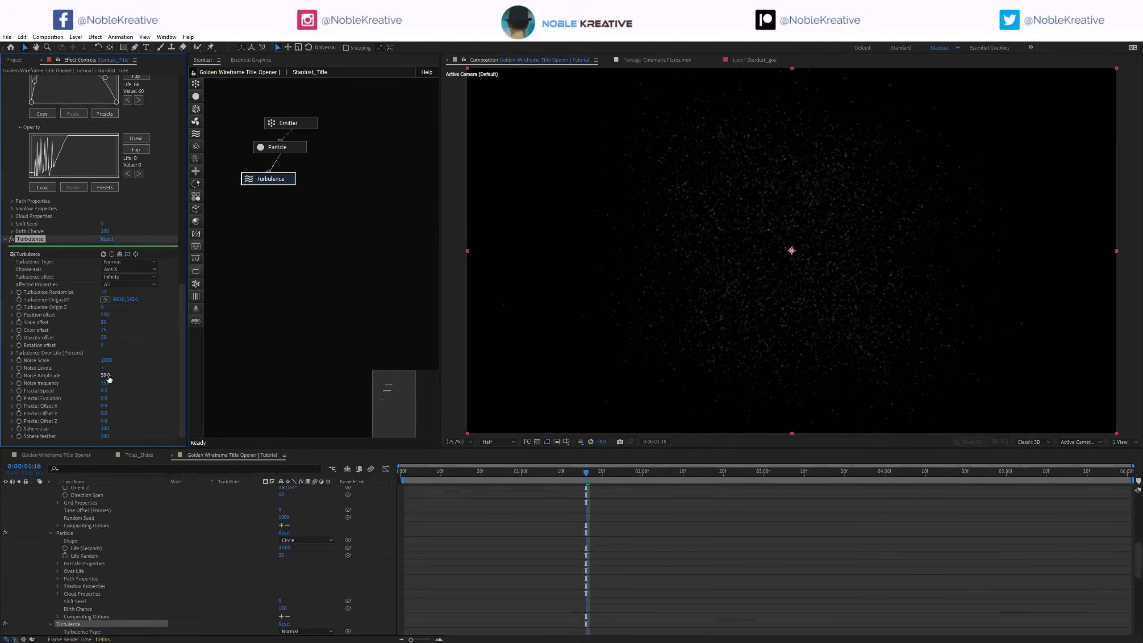
pyautogui.click(106, 360)
pyautogui.press('Return')
pyautogui.click(105, 376)
pyautogui.press('Return')
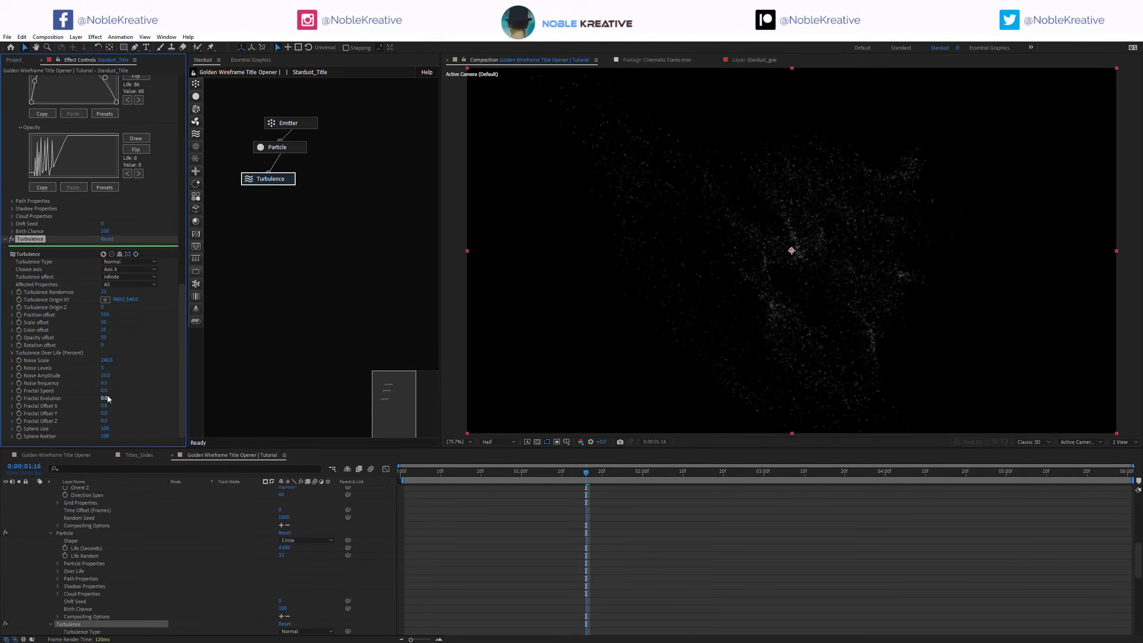
# Step: Set the turbulence Fractal Speed to 2.0 and Fractal Evolution to 3.2, and preview the motion along the timeline
pyautogui.click(108, 391)
pyautogui.press('Return')
pyautogui.click(106, 399)
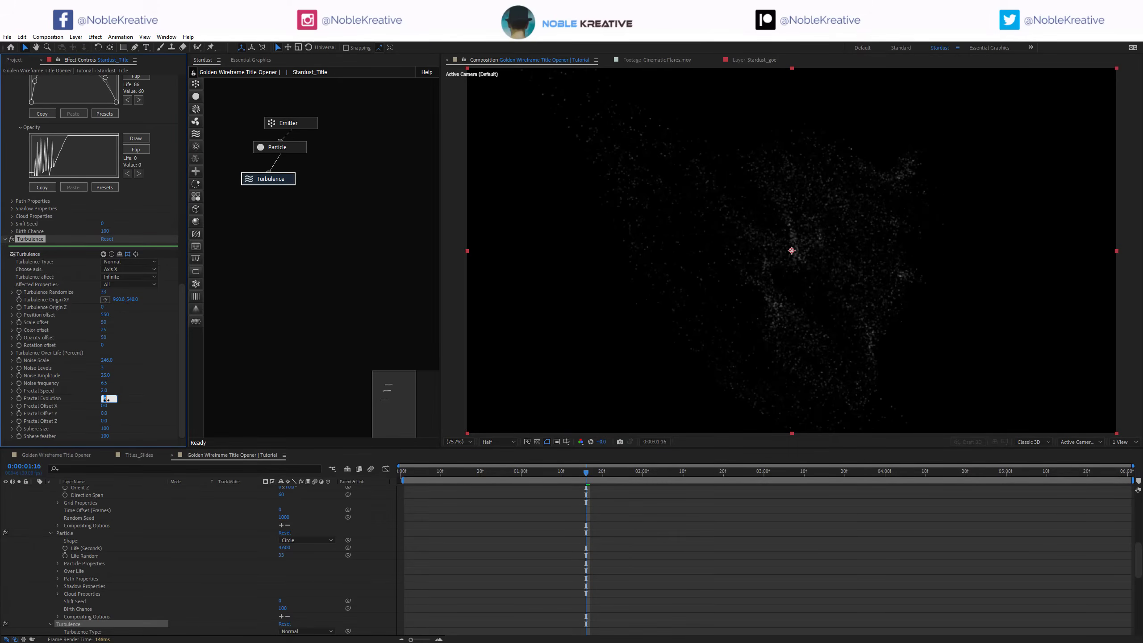
pyautogui.press('Return')
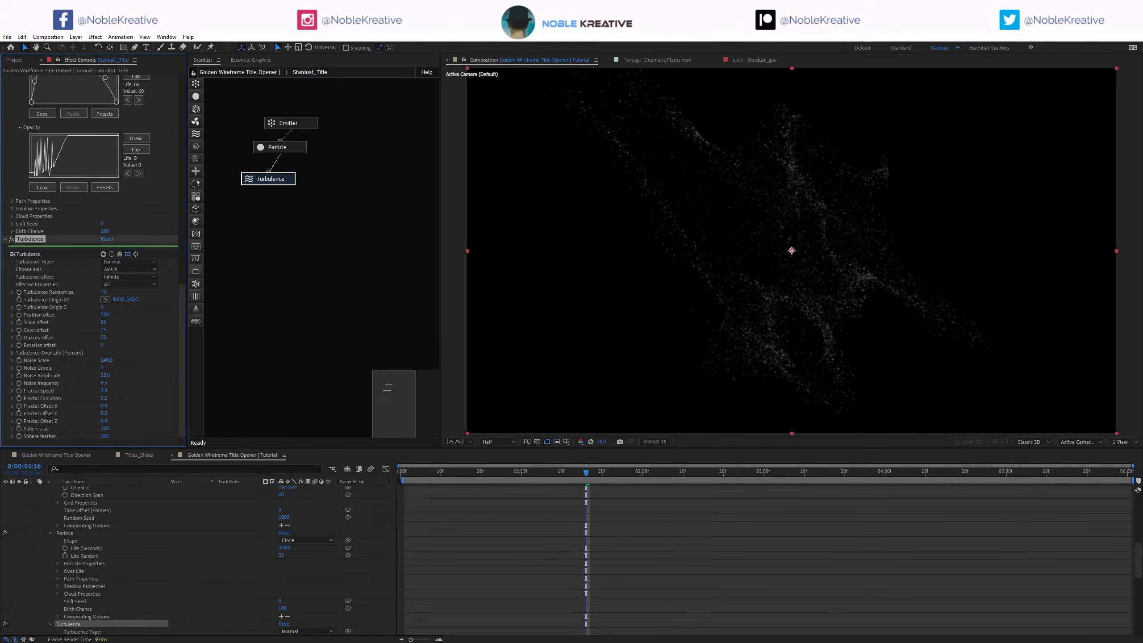
pyautogui.moveTo(535, 473); pyautogui.dragTo(637, 462)
pyautogui.moveTo(481, 464); pyautogui.dragTo(629, 462)
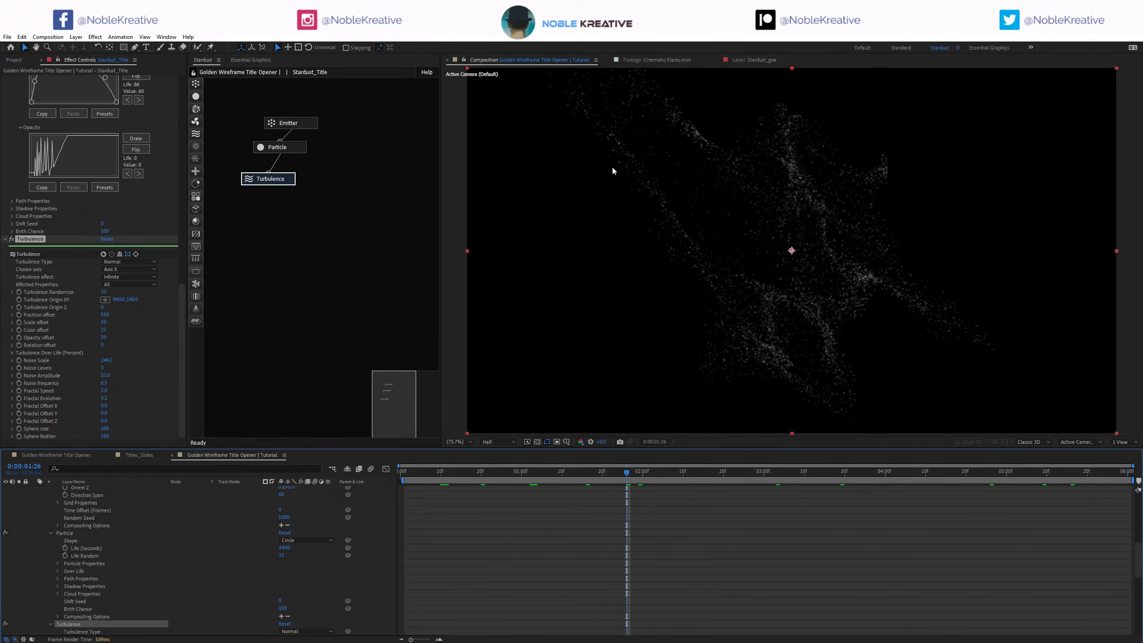
# Step: Set the Emitter node's Angle X to 90° and check the particles at 0:00:01:05
pyautogui.click(302, 127)
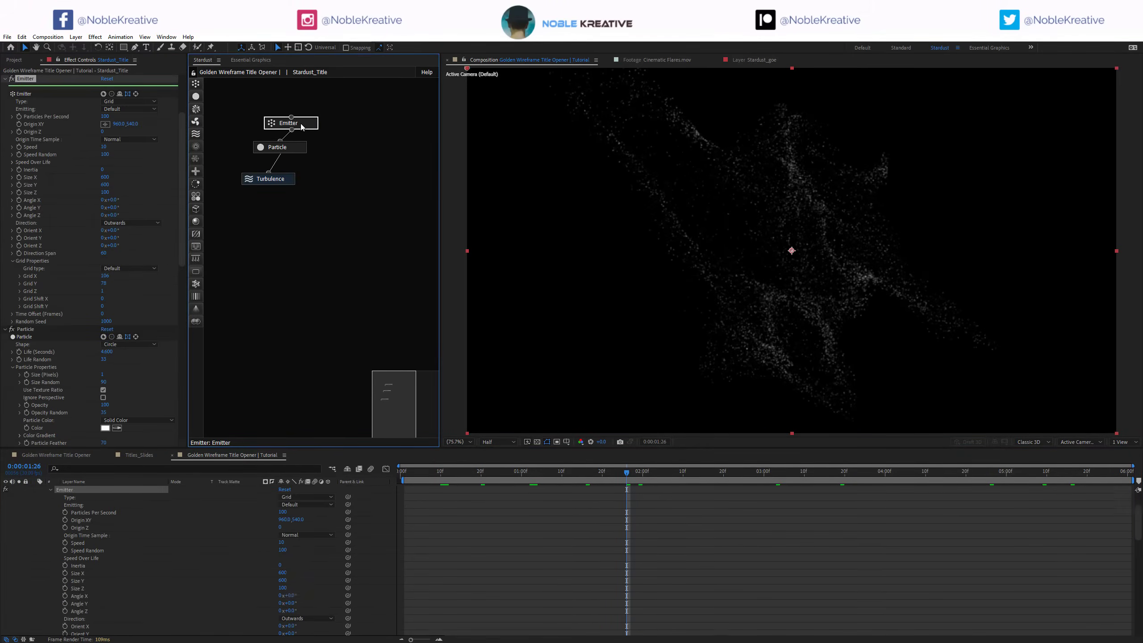
pyautogui.click(114, 200)
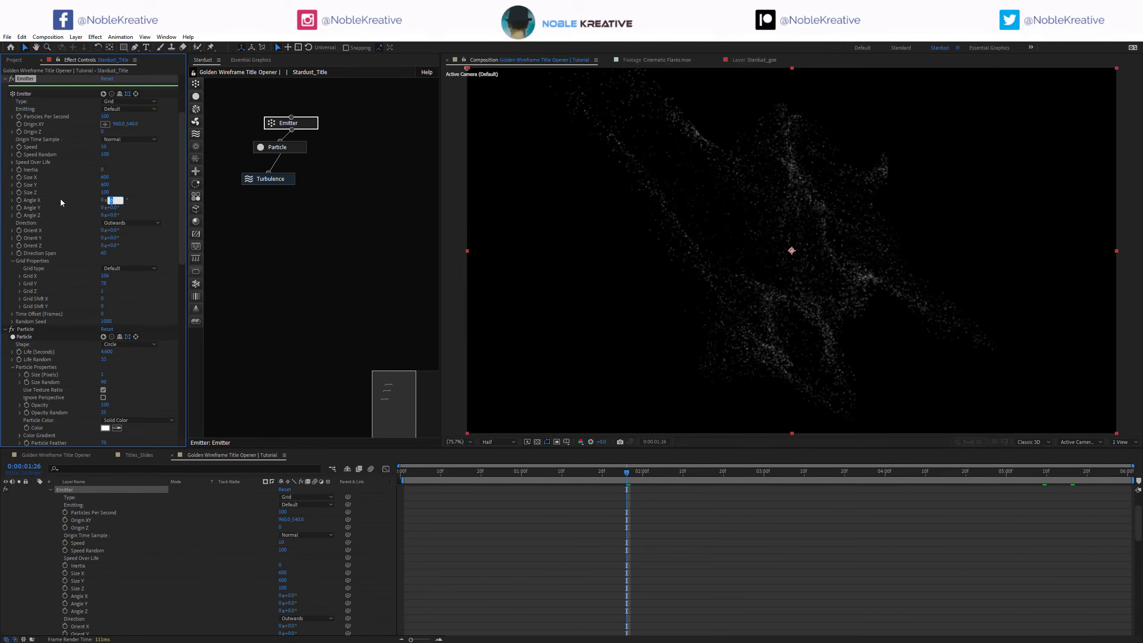
pyautogui.write('90')
pyautogui.press('Return')
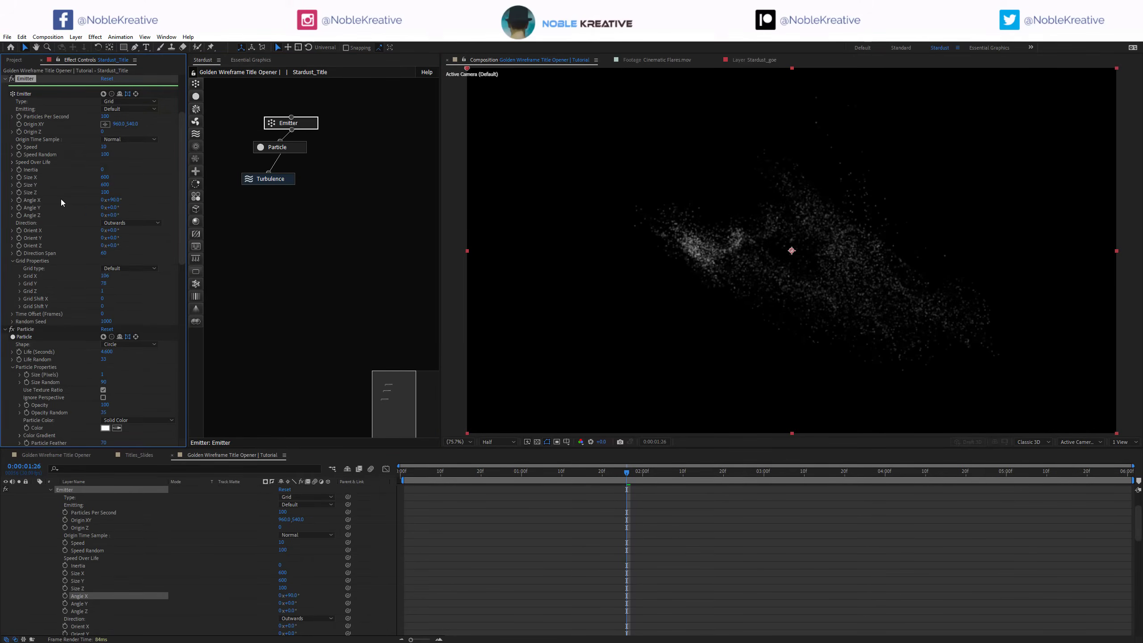
pyautogui.moveTo(511, 475); pyautogui.dragTo(541, 474)
pyautogui.click(541, 474)
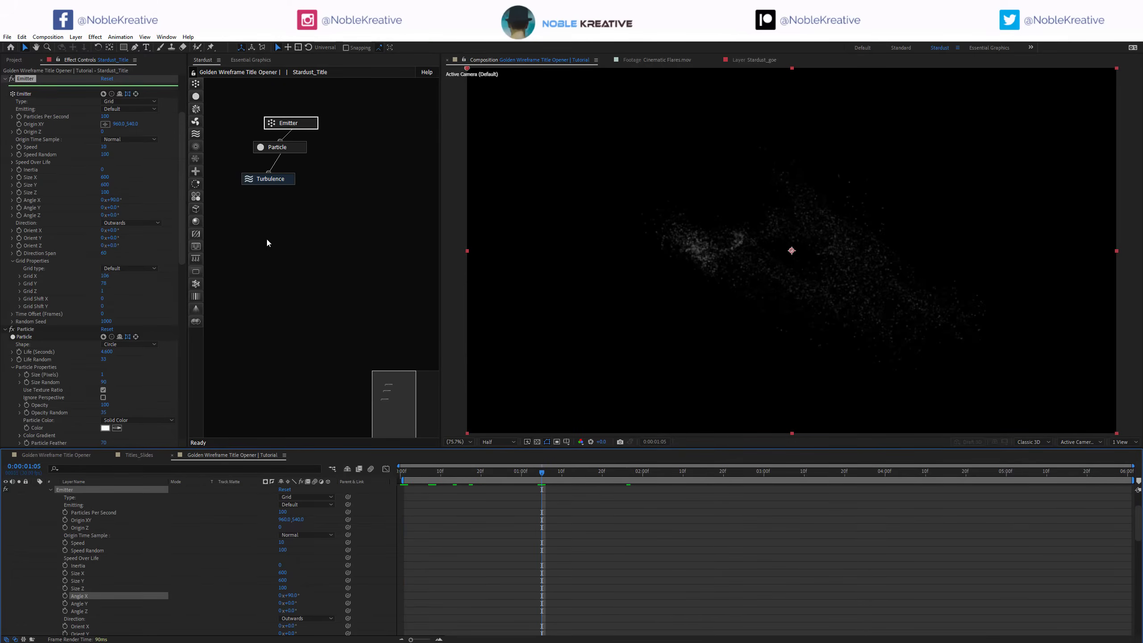
# Step: Apply the Fast In preset to the Turbulence node's Turbulence Over Life curve
pyautogui.click(282, 179)
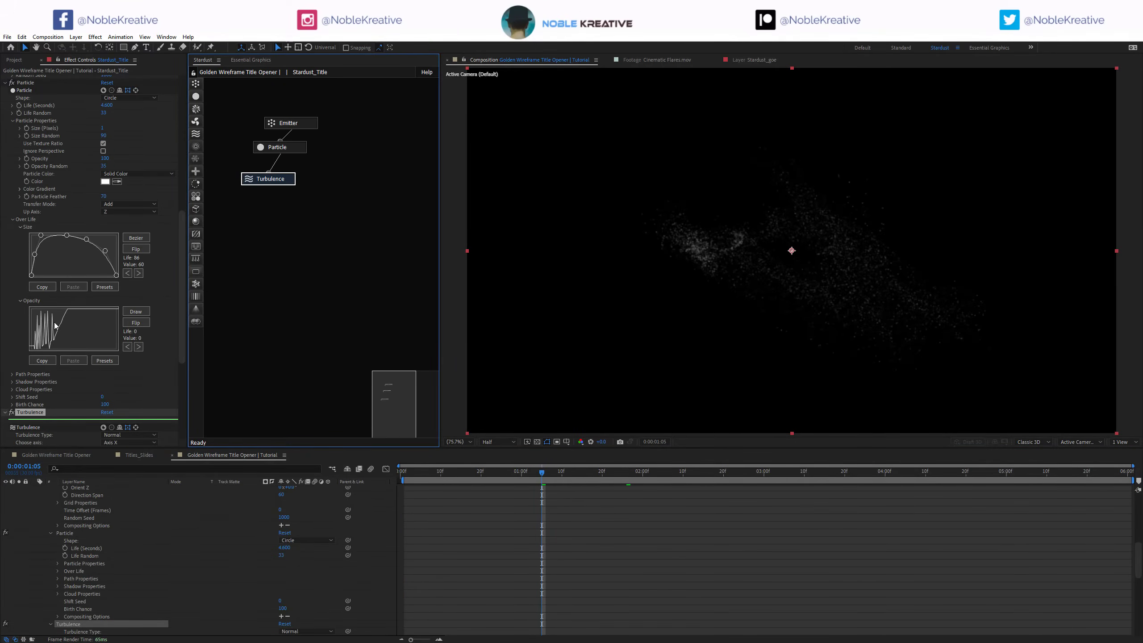
pyautogui.scroll(-5, 54, 325)
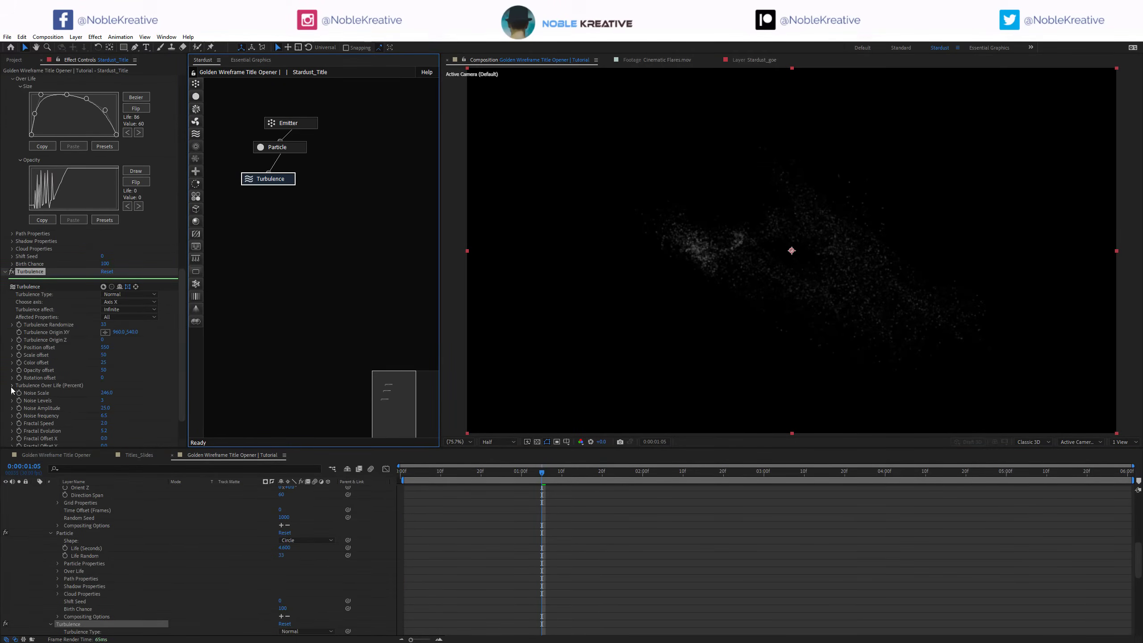
pyautogui.click(12, 386)
pyautogui.click(89, 435)
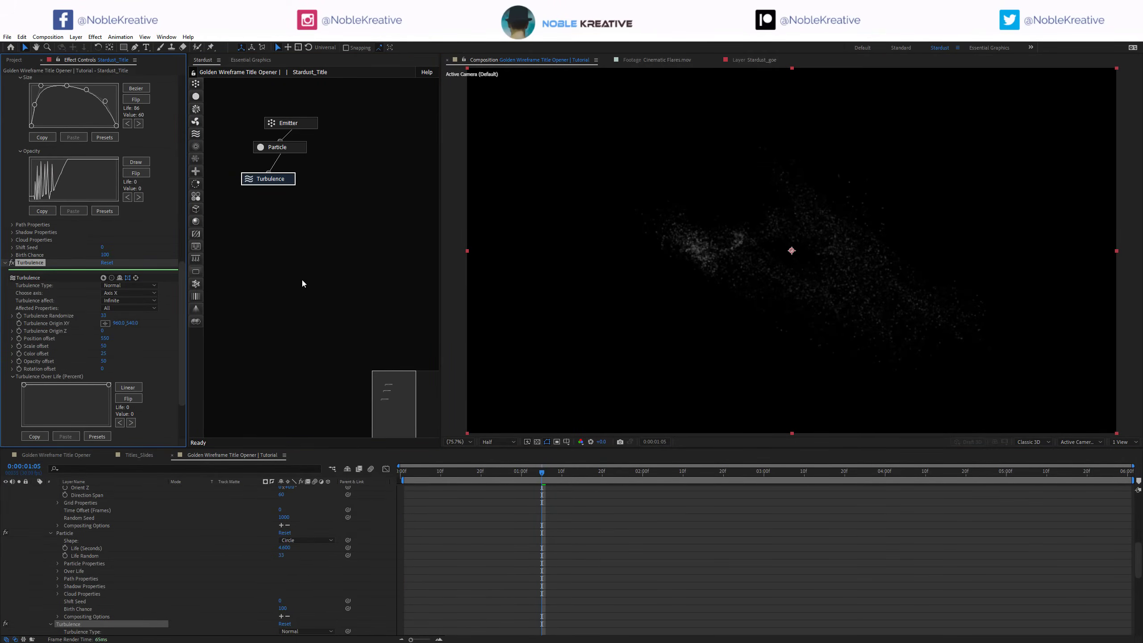
pyautogui.click(567, 374)
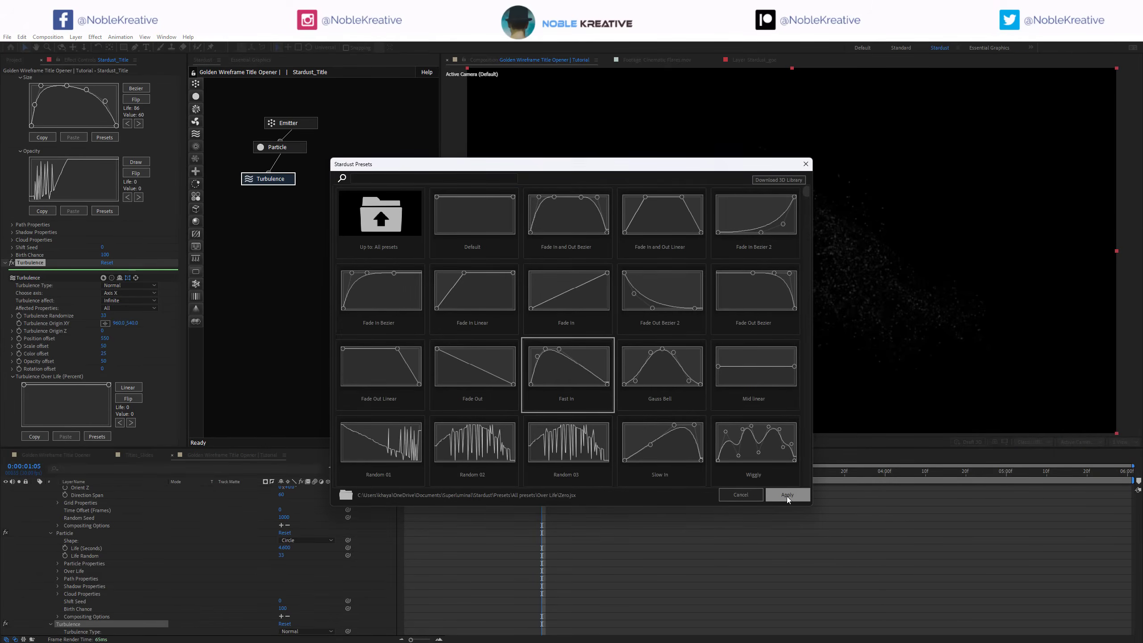
pyautogui.click(786, 496)
# Step: Reshape the Turbulence Over Life curve to ease up from zero and hold full strength, checking the motion on the timeline
pyautogui.moveTo(108, 425); pyautogui.dragTo(30, 419)
pyautogui.moveTo(40, 385); pyautogui.dragTo(80, 382)
pyautogui.moveTo(471, 472); pyautogui.dragTo(436, 473)
pyautogui.moveTo(51, 398); pyautogui.dragTo(55, 388)
pyautogui.moveTo(30, 419); pyautogui.dragTo(40, 423)
pyautogui.moveTo(437, 473)
pyautogui.mouseDown()
pyautogui.moveTo(1086, 473)
pyautogui.moveTo(450, 476)
pyautogui.moveTo(558, 475)
pyautogui.mouseUp()
# Step: Duplicate the Particle and Turbulence nodes together, place the copies beside the originals, and connect the Emitter to Particle 2
pyautogui.click(317, 145)
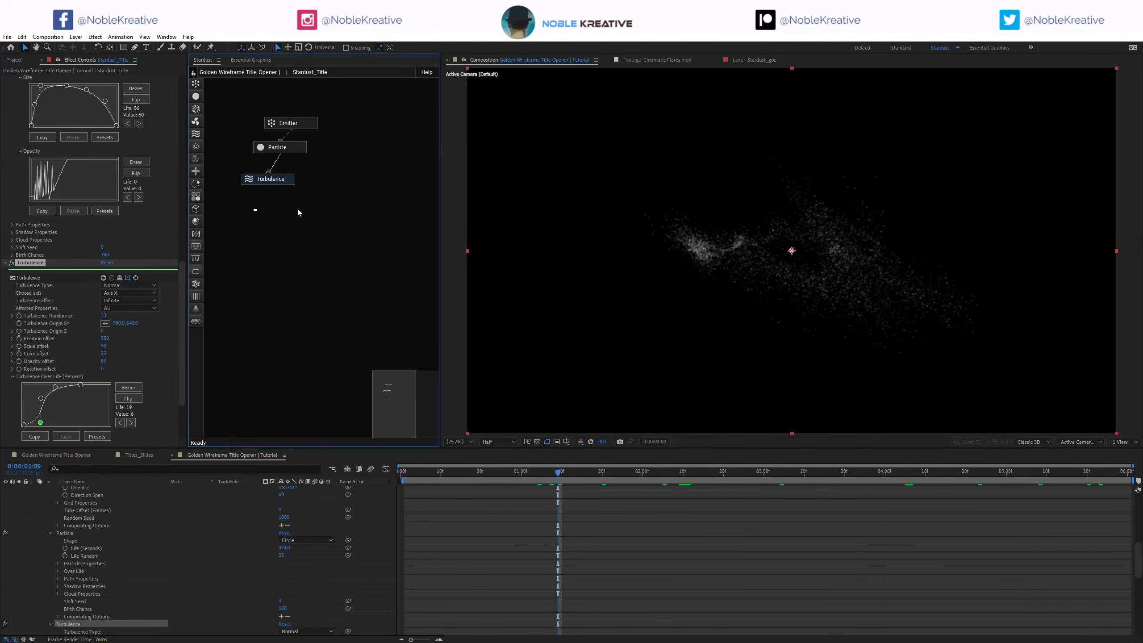
pyautogui.moveTo(300, 214); pyautogui.dragTo(280, 135)
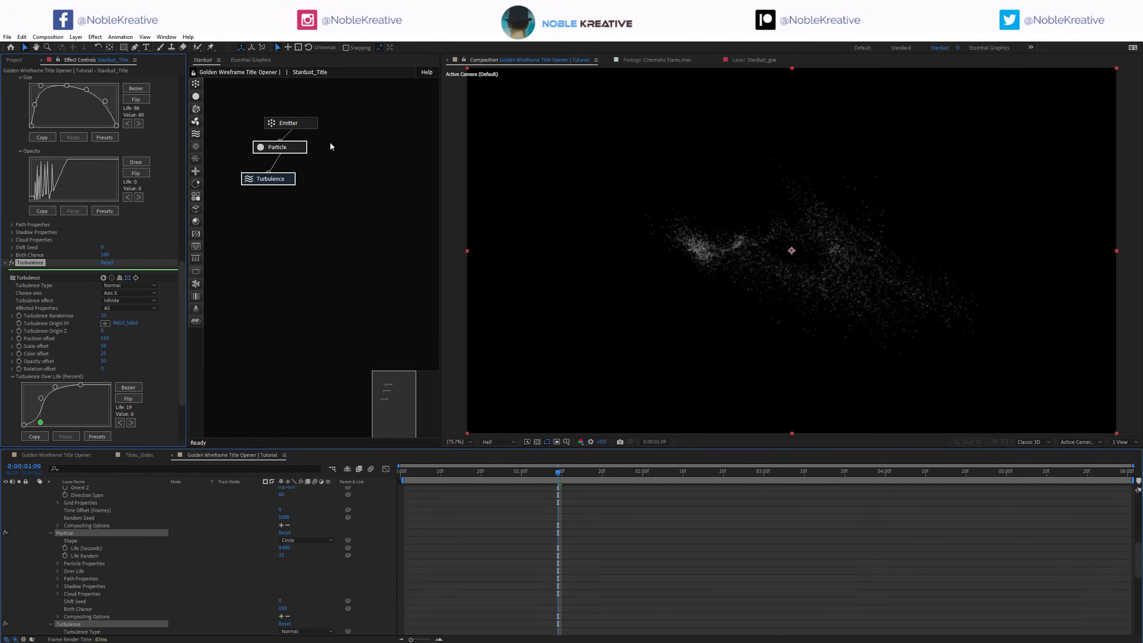
pyautogui.hotkey('ctrl', 'd')
pyautogui.moveTo(355, 136); pyautogui.dragTo(366, 159)
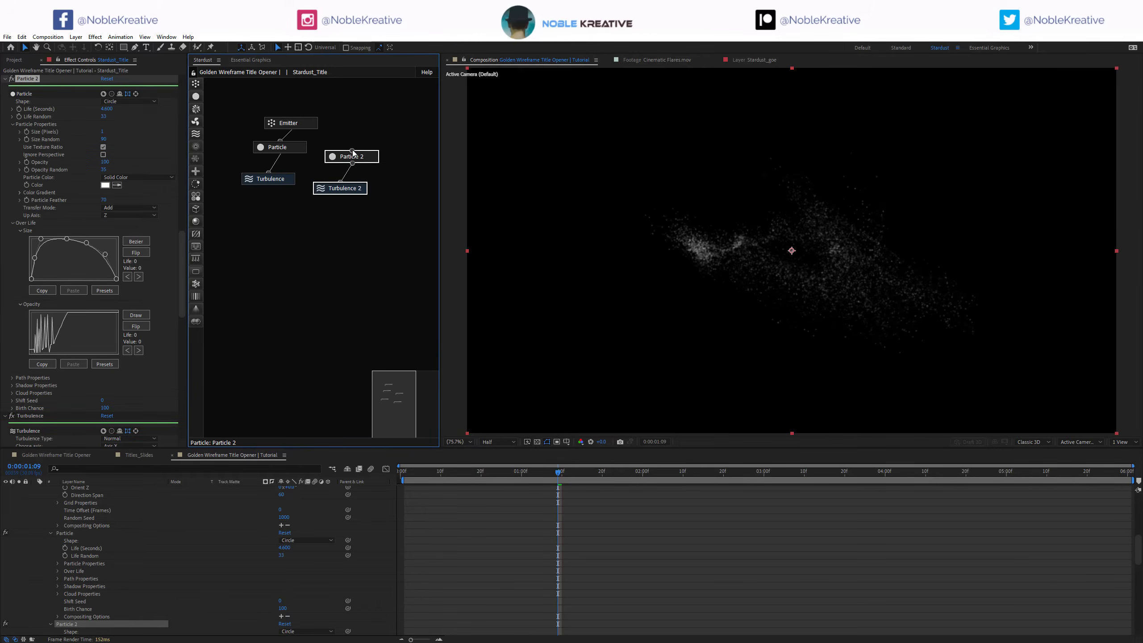
pyautogui.click(372, 156)
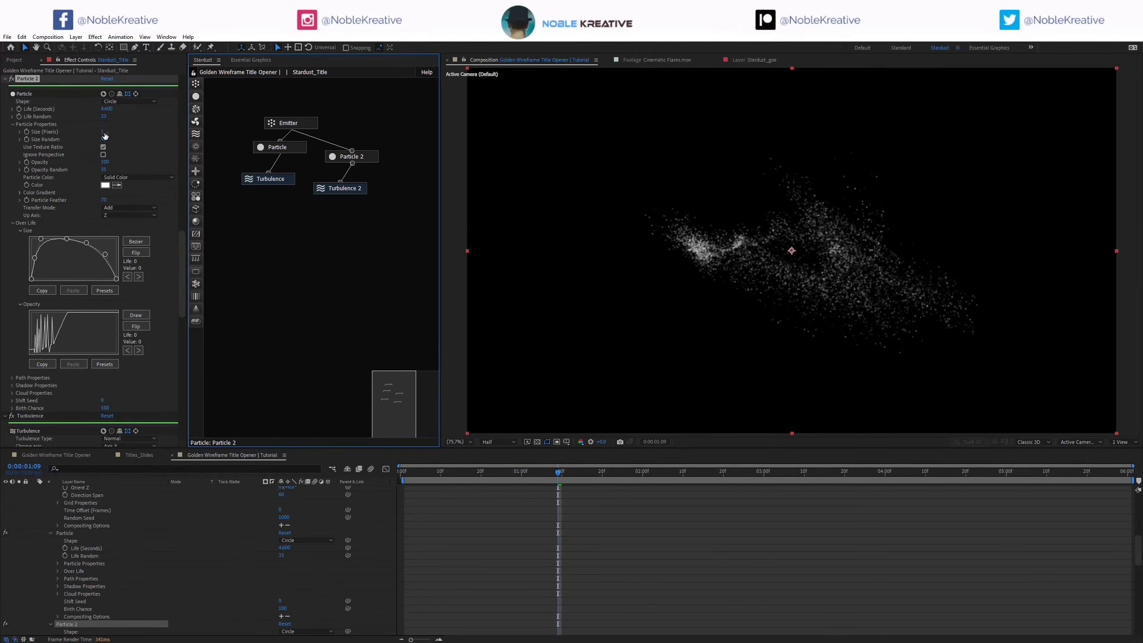
# Step: Set the size of the Particle 2 node to 2 pixels
pyautogui.scroll(-3, 86, 395)
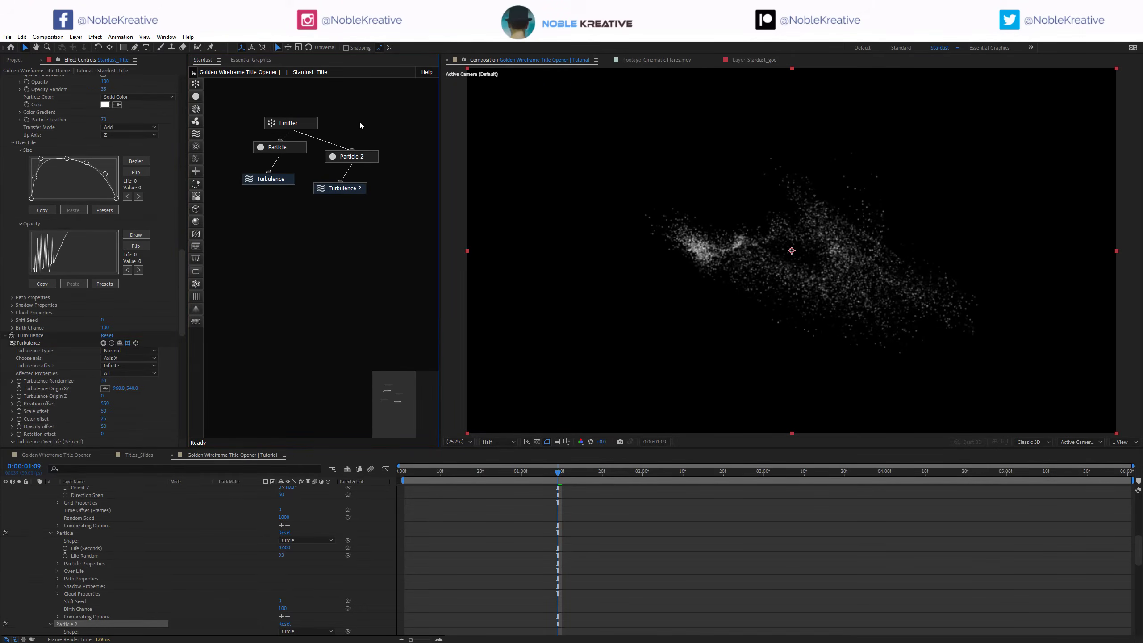
pyautogui.click(358, 155)
pyautogui.click(102, 132)
pyautogui.write('2')
pyautogui.press('Return')
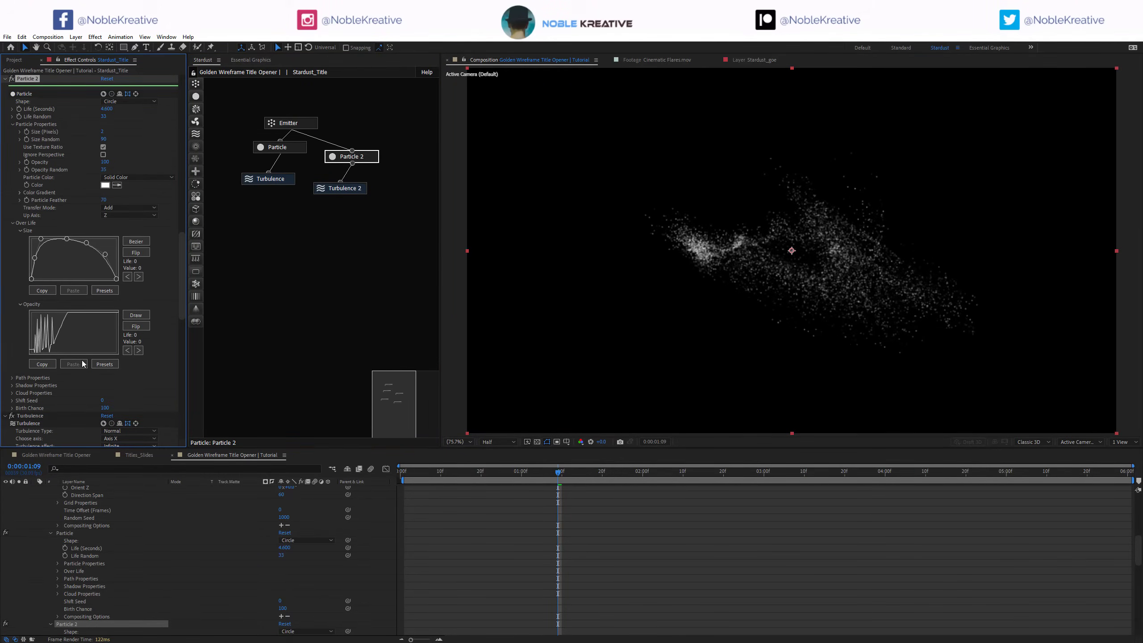
# Step: Raise Particle 2's shift seed to about 540 and reduce its birth chance
pyautogui.moveTo(107, 409); pyautogui.dragTo(76, 407)
pyautogui.moveTo(129, 400); pyautogui.dragTo(121, 401)
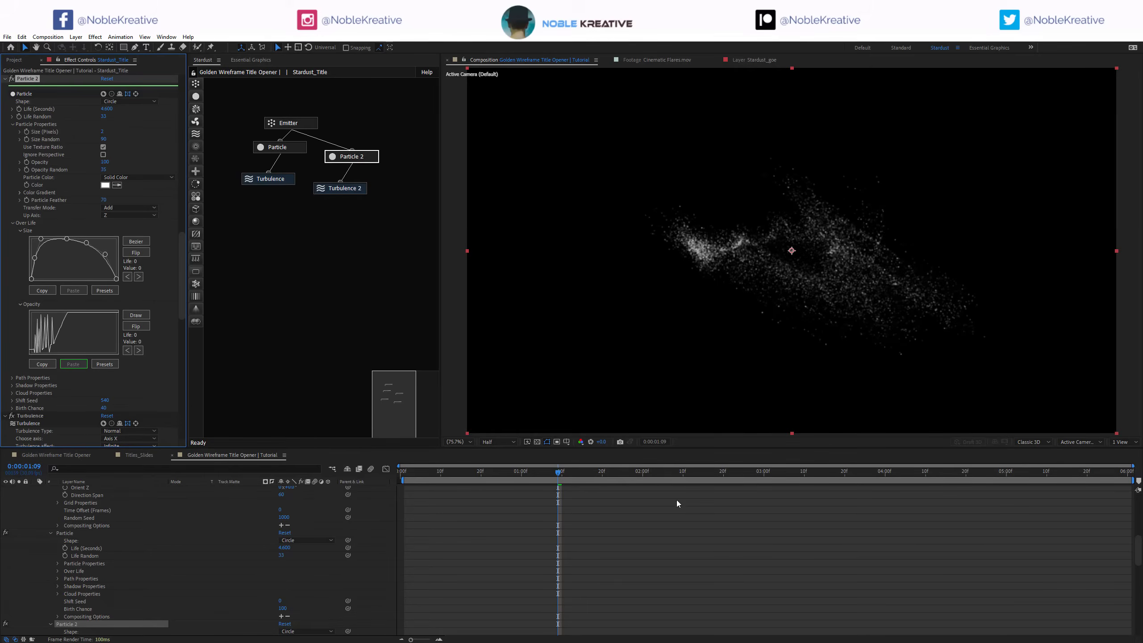
pyautogui.moveTo(656, 479)
pyautogui.mouseDown()
pyautogui.moveTo(802, 478)
pyautogui.moveTo(465, 478)
pyautogui.mouseUp()
# Step: Set the first Particle node's color mode to Random From Gradient and expand its color gradient
pyautogui.click(275, 147)
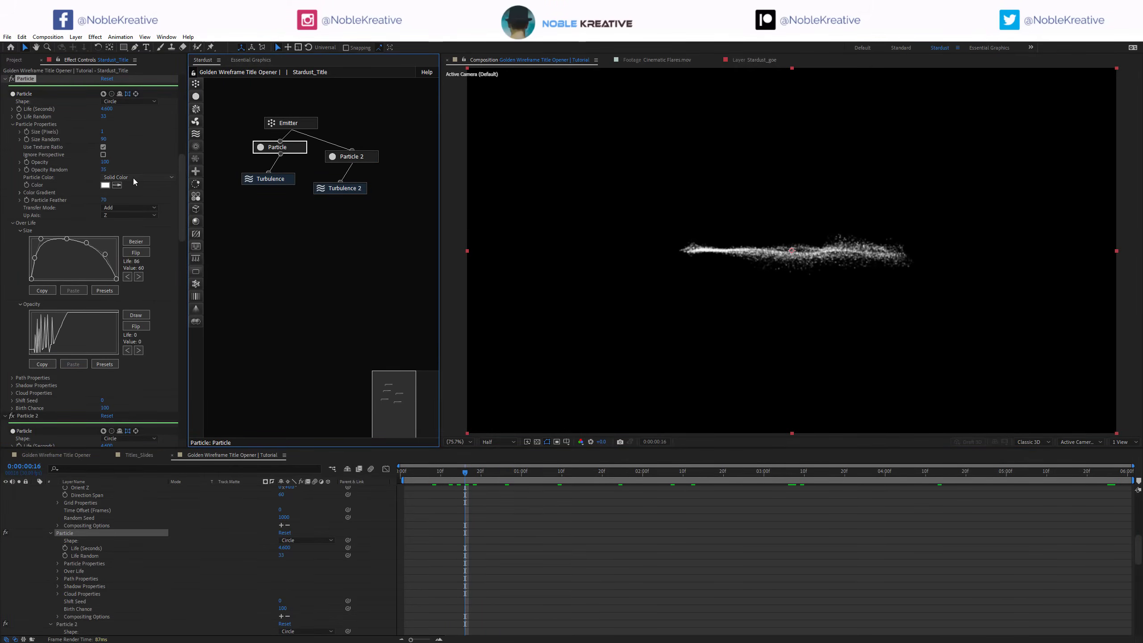
pyautogui.click(149, 177)
pyautogui.click(168, 207)
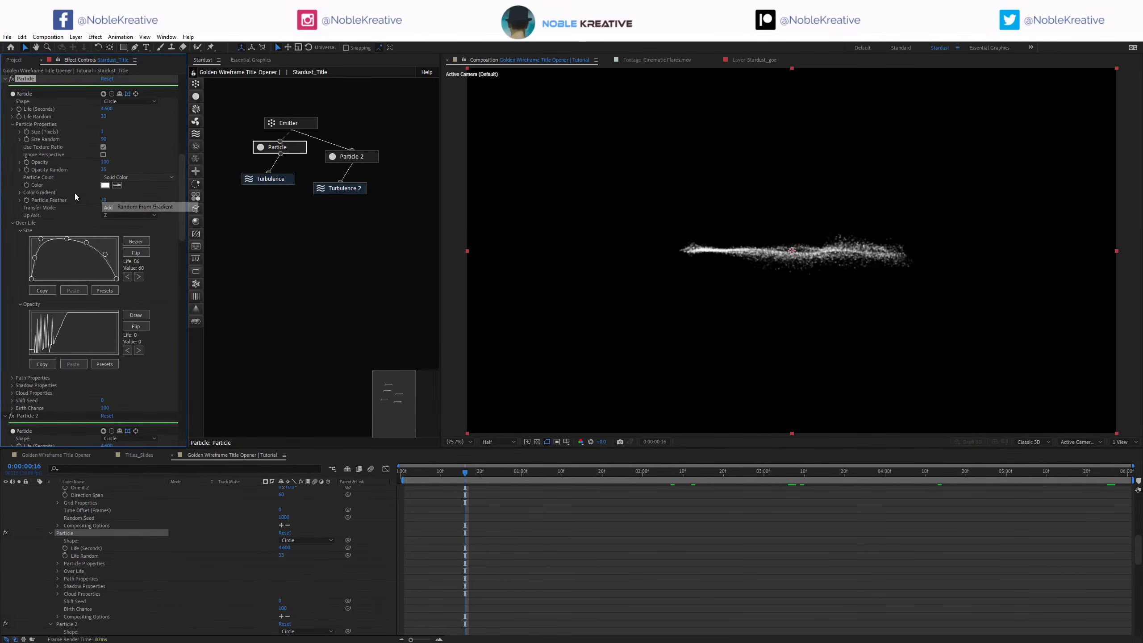
pyautogui.click(20, 193)
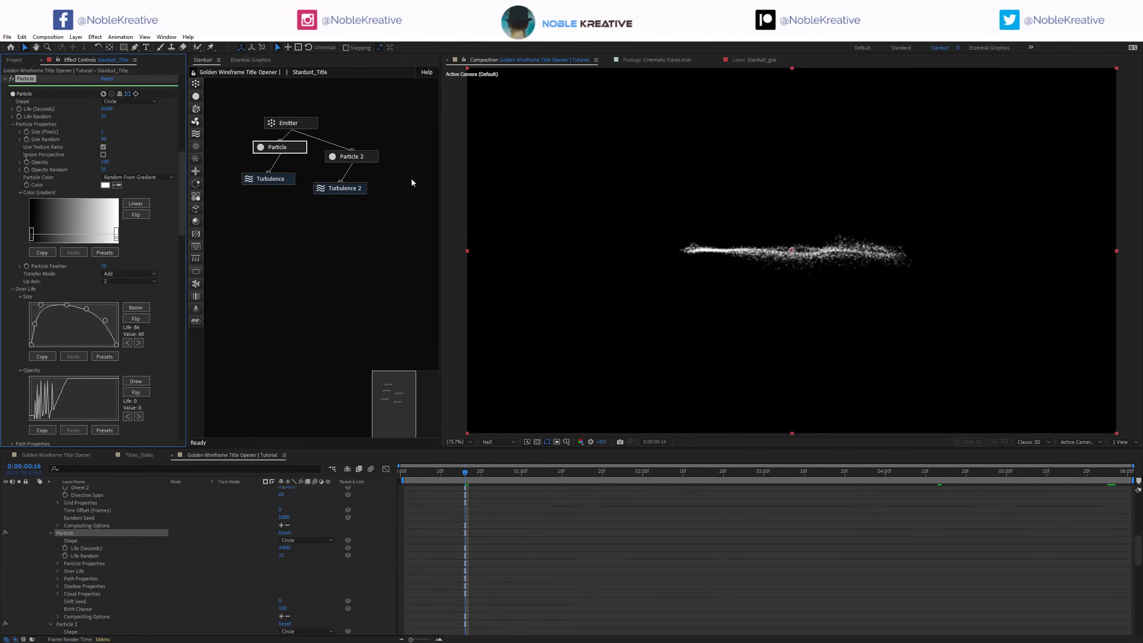
# Step: Set the Particle 2 node's color mode to Random From Gradient and preview the animation
pyautogui.click(372, 157)
pyautogui.scroll(-10, 72, 368)
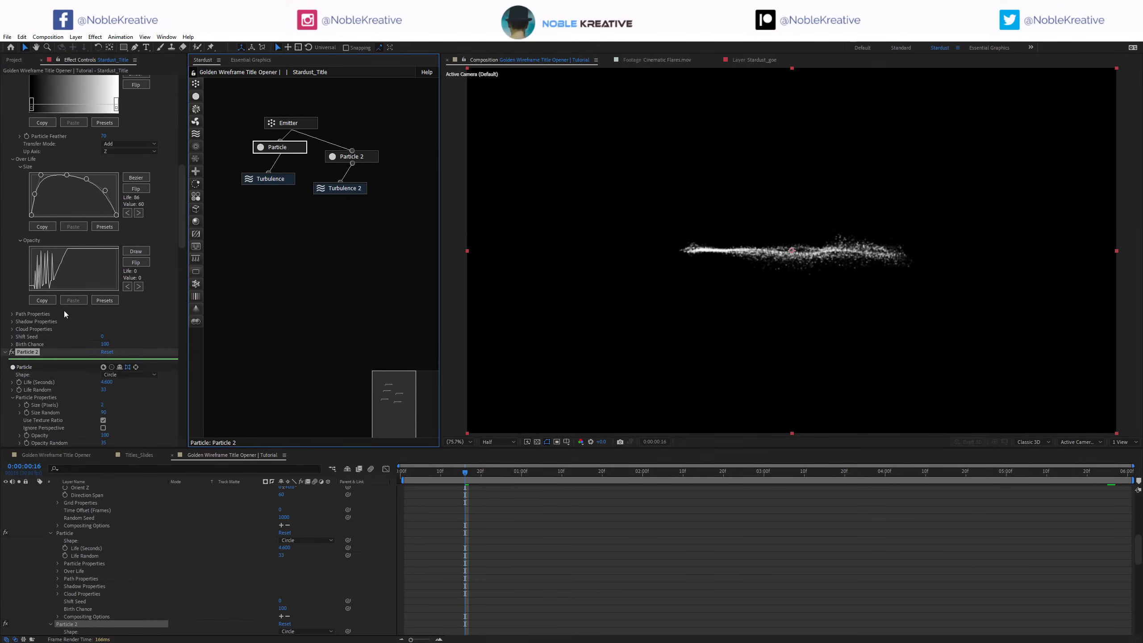
pyautogui.click(135, 370)
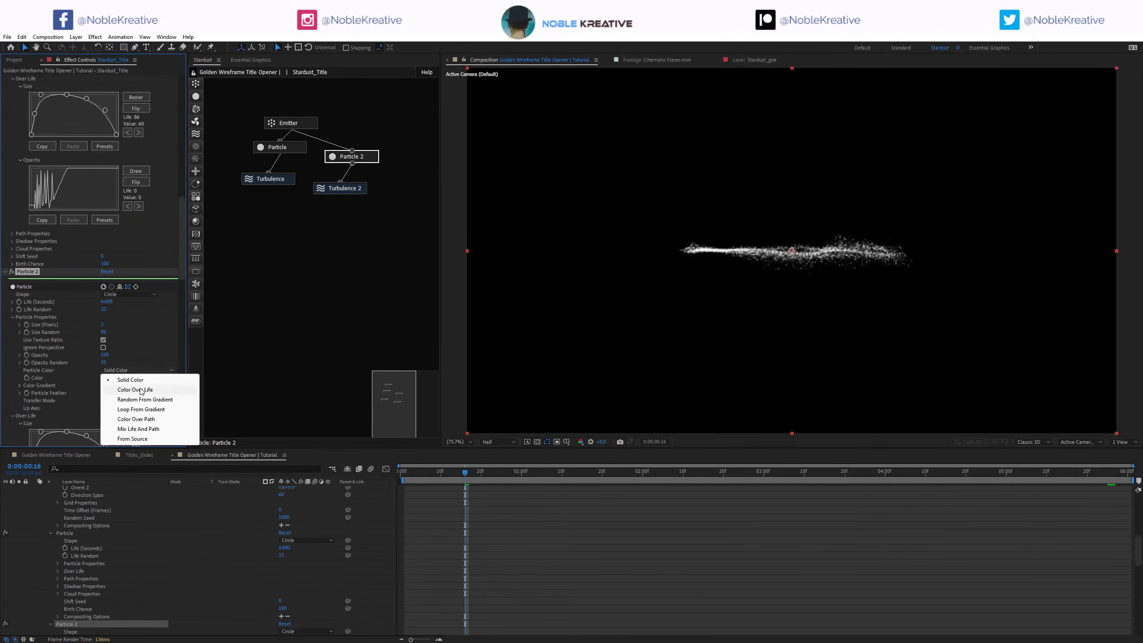
pyautogui.click(143, 400)
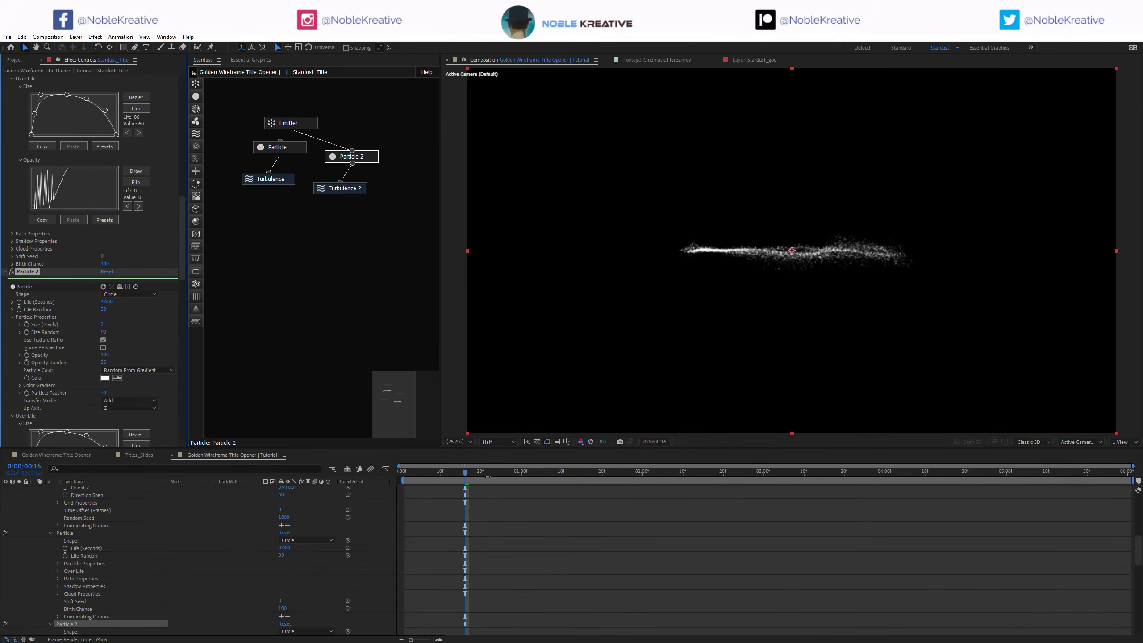
pyautogui.press('space')
# Step: Collapse the Stardust_Title layer, move it directly below the text 02 layer, and solo text 02
pyautogui.scroll(6, 35, 525)
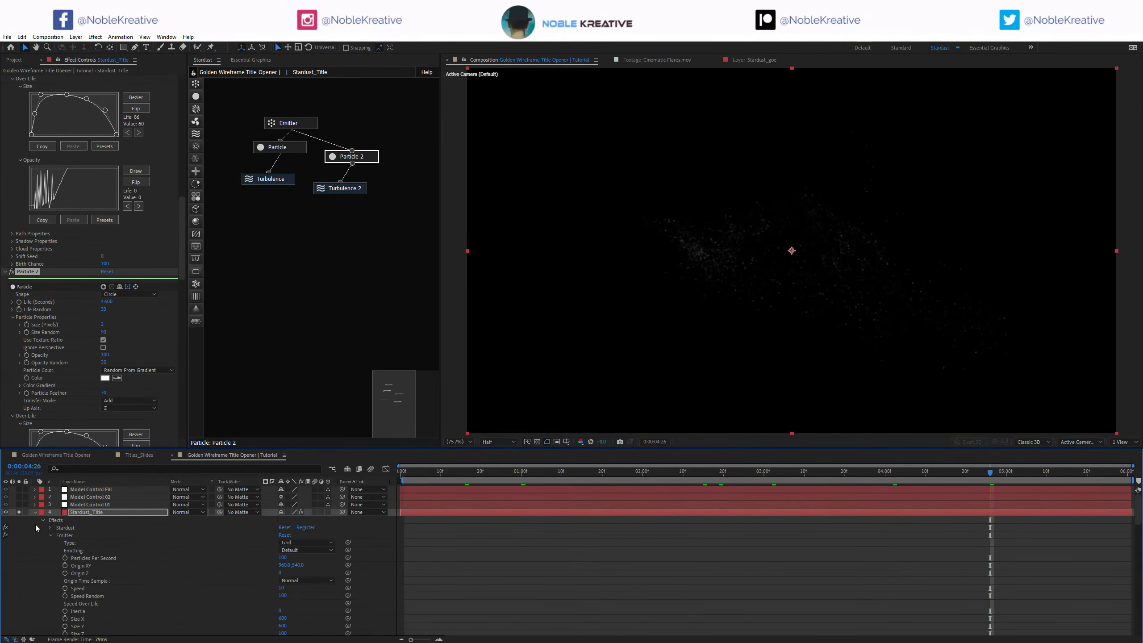
pyautogui.click(35, 513)
pyautogui.moveTo(98, 513); pyautogui.dragTo(100, 552)
pyautogui.click(18, 542)
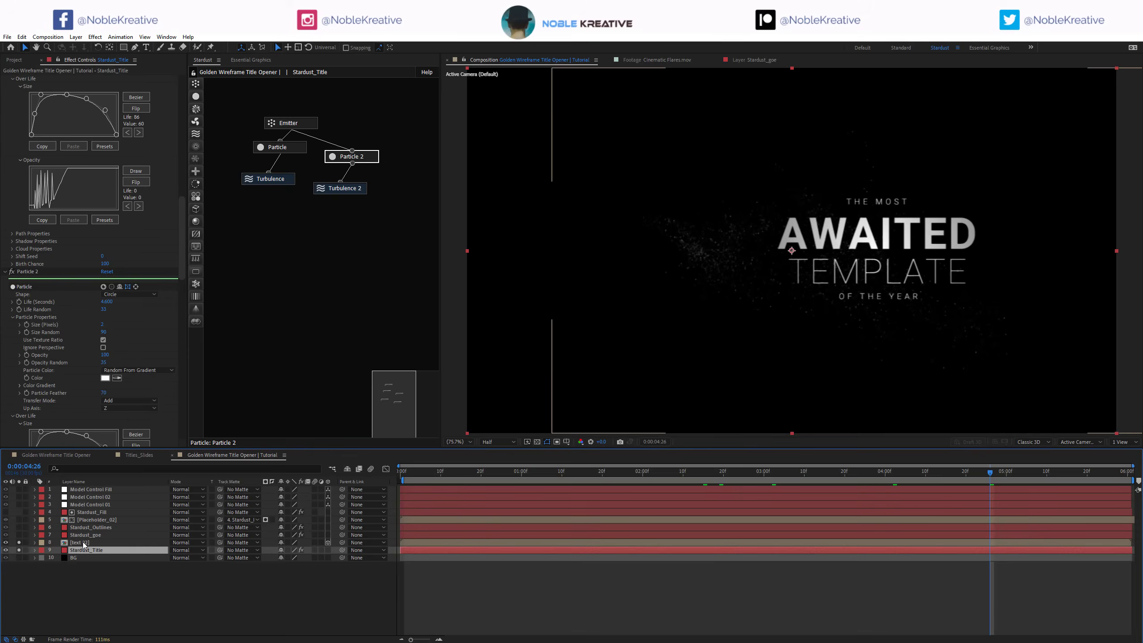
# Step: Center the text 02 layer in the composition and move the playhead to frame 22
pyautogui.click(83, 542)
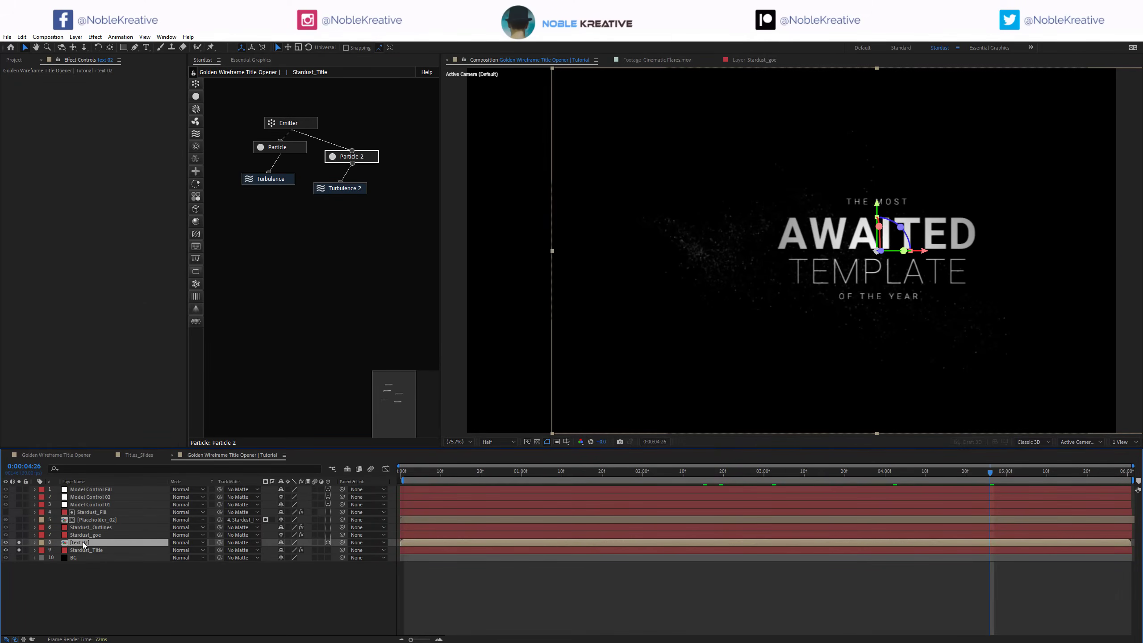
pyautogui.hotkey('ctrl', 'Home')
pyautogui.moveTo(515, 472); pyautogui.dragTo(489, 473)
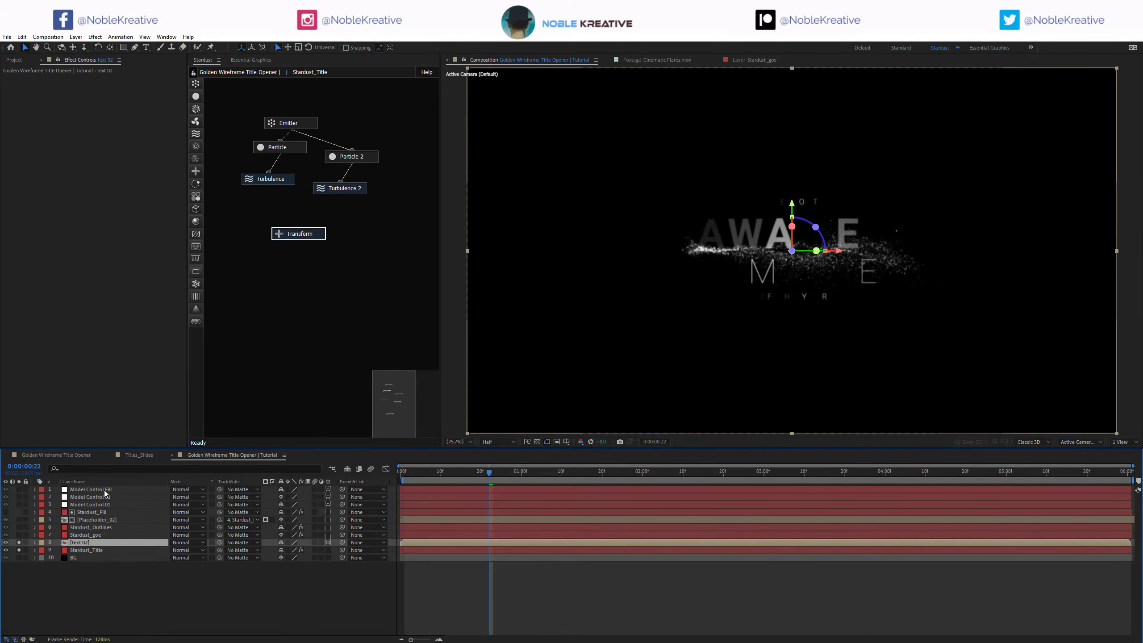
# Step: Duplicate the Model Control Fill null and rename the copy Control Title
pyautogui.click(105, 490)
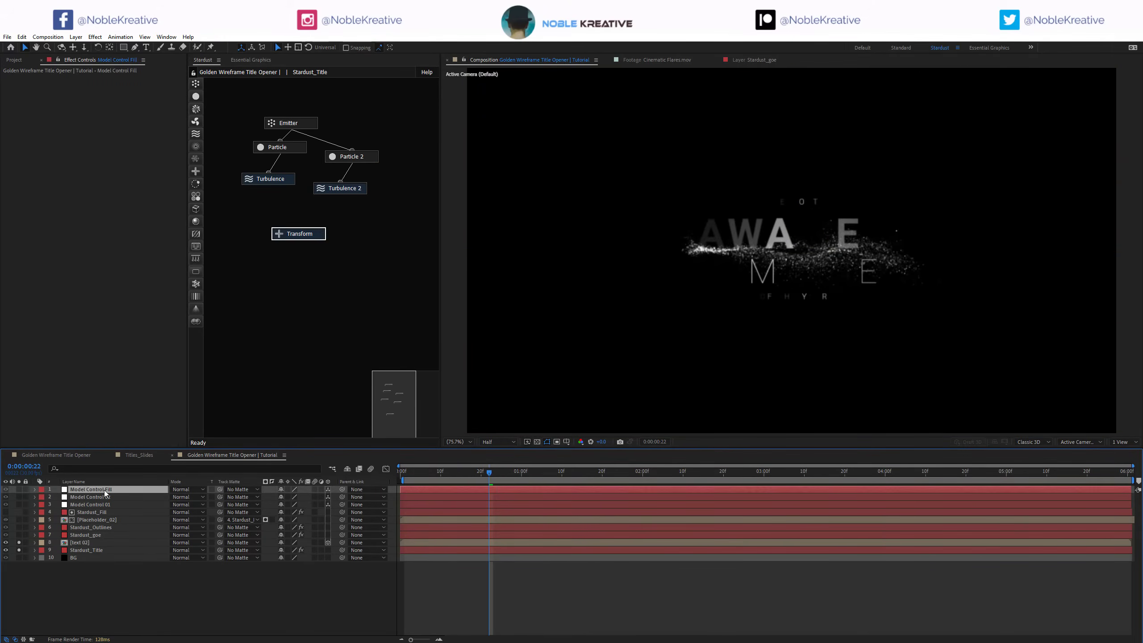
pyautogui.hotkey('ctrl', 'd')
pyautogui.press('Return')
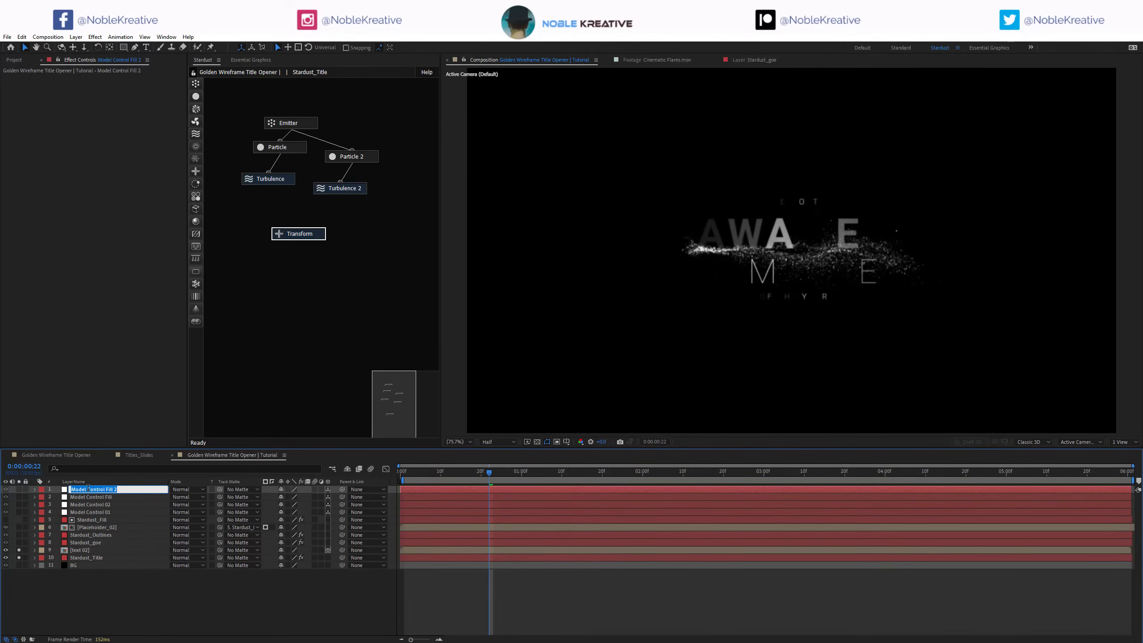
pyautogui.click(88, 489)
pyautogui.press('BackSpace')
pyautogui.press('BackSpace')
pyautogui.press('BackSpace')
pyautogui.press('BackSpace')
pyautogui.press('BackSpace')
pyautogui.press('BackSpace')
pyautogui.press('Return')
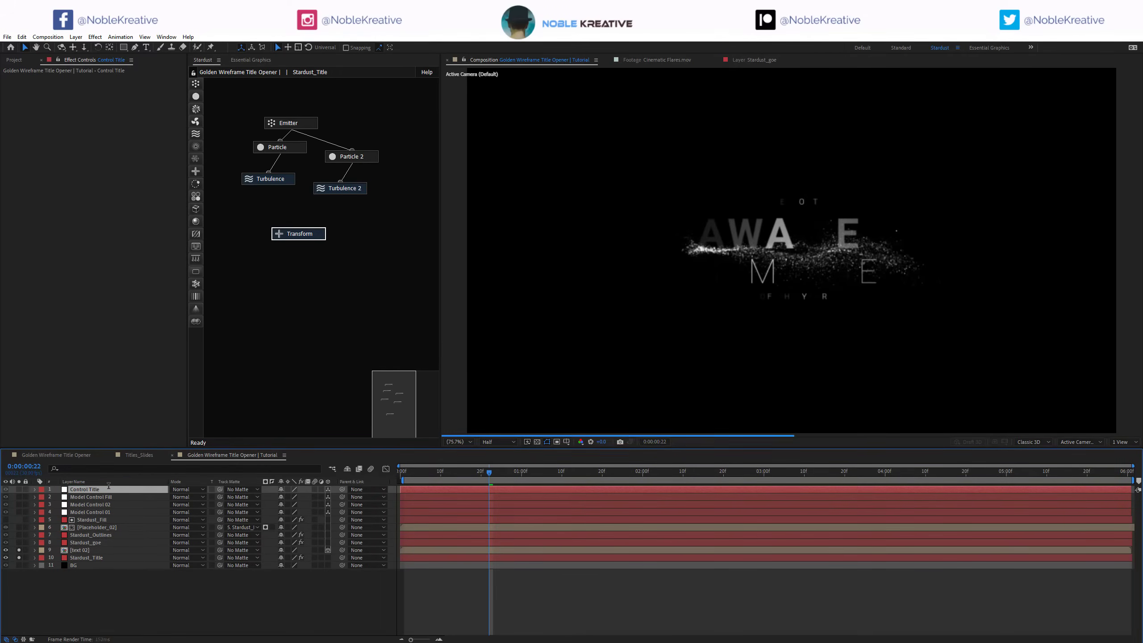
# Step: Reset and solo the Control Title null, then center its anchor point and position it at the composition's center
pyautogui.press('p')
pyautogui.hotkey('shift', 's')
pyautogui.hotkey('shift', 't')
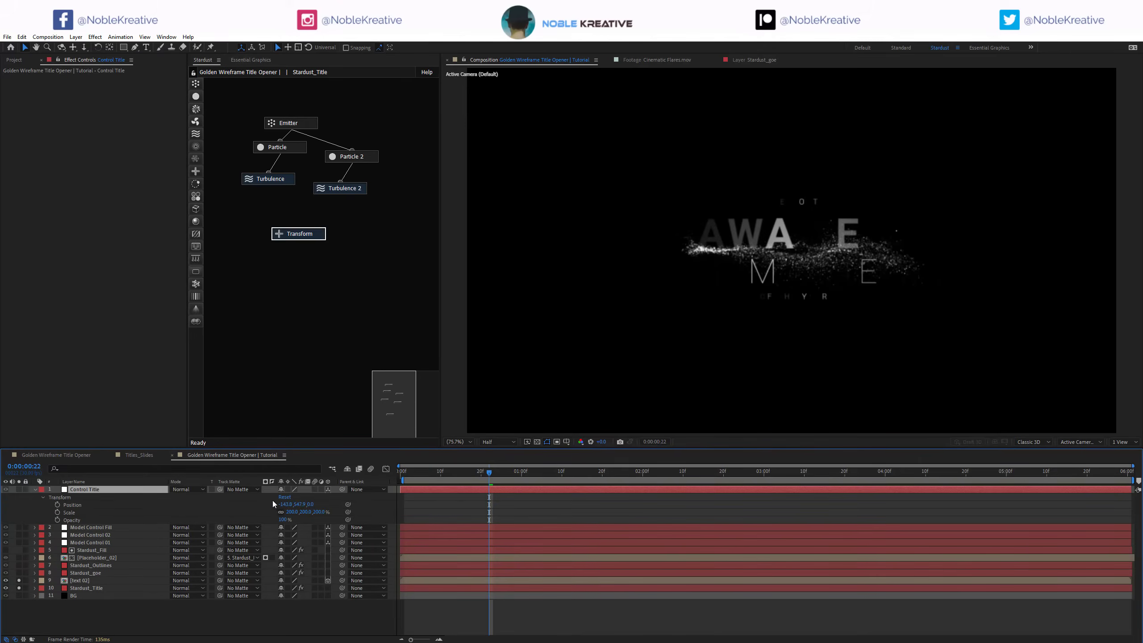
pyautogui.click(290, 498)
pyautogui.click(18, 491)
pyautogui.hotkey('ctrl', 'alt', 'Home')
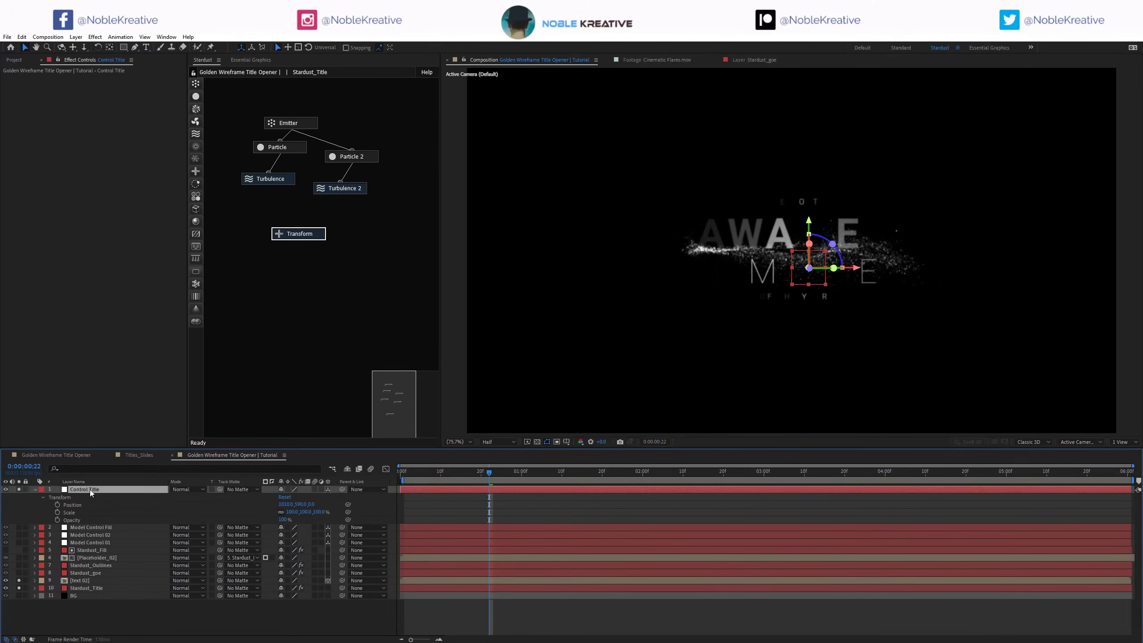
pyautogui.hotkey('ctrl', 'Home')
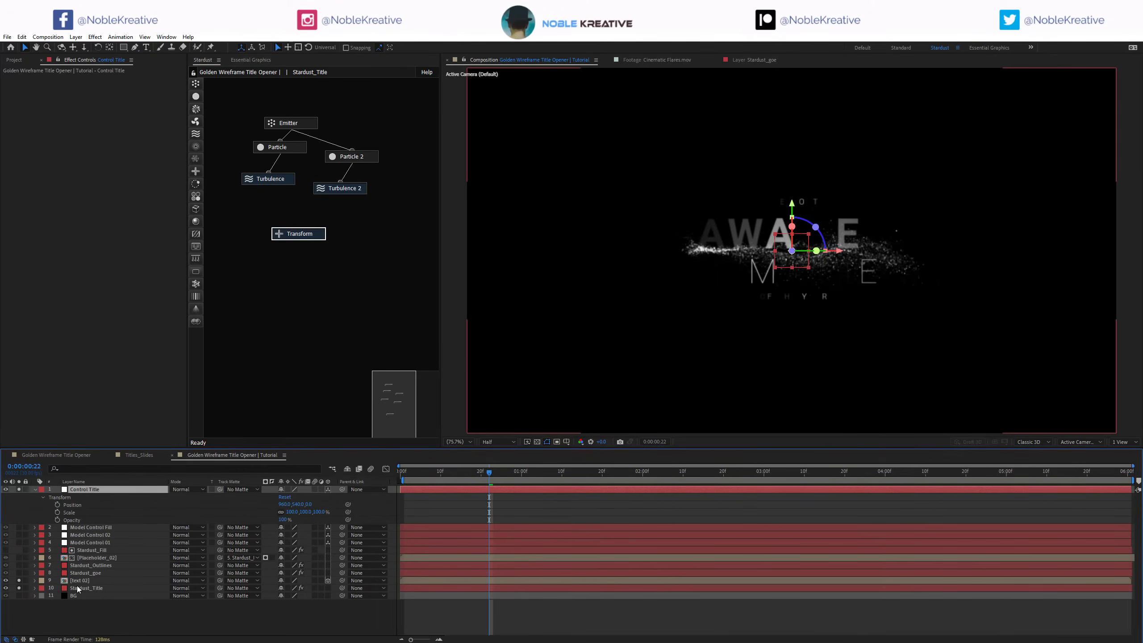
# Step: Add Cinematic Flares.mov above the text 02 layer as a 3D layer with the Add blending mode
pyautogui.click(15, 60)
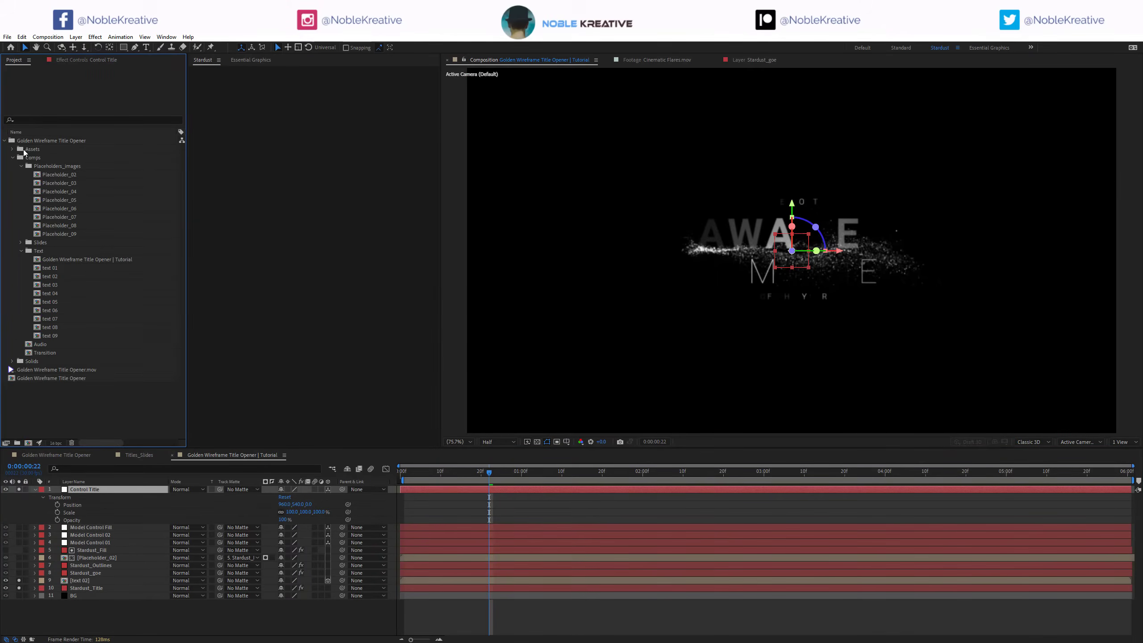
pyautogui.click(12, 148)
pyautogui.moveTo(58, 174); pyautogui.dragTo(114, 582)
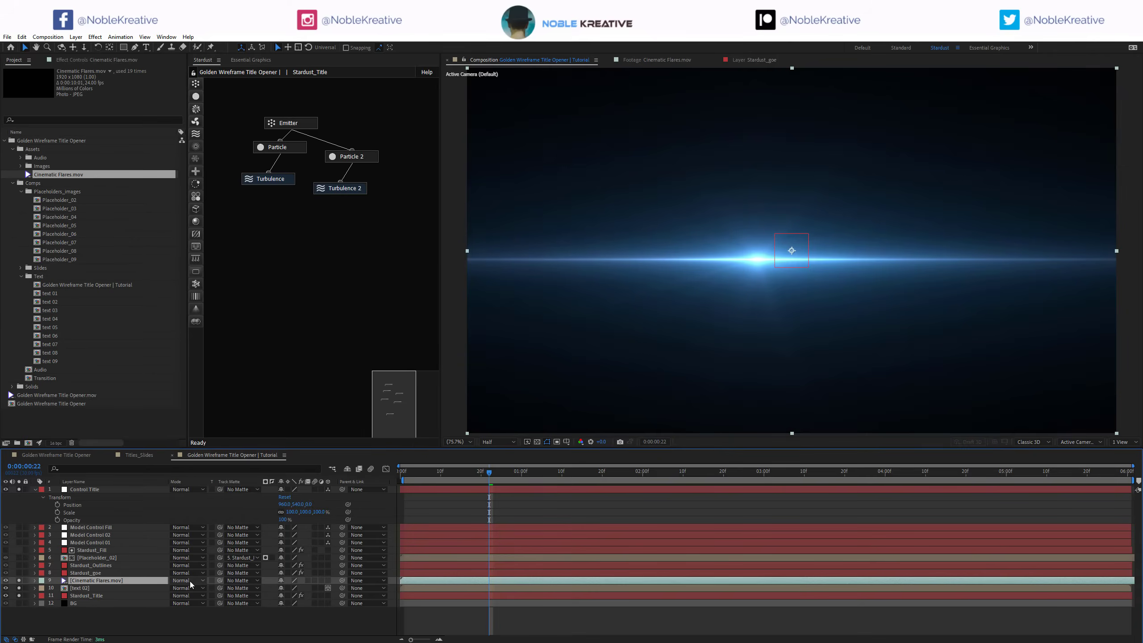
pyautogui.click(188, 580)
pyautogui.click(191, 275)
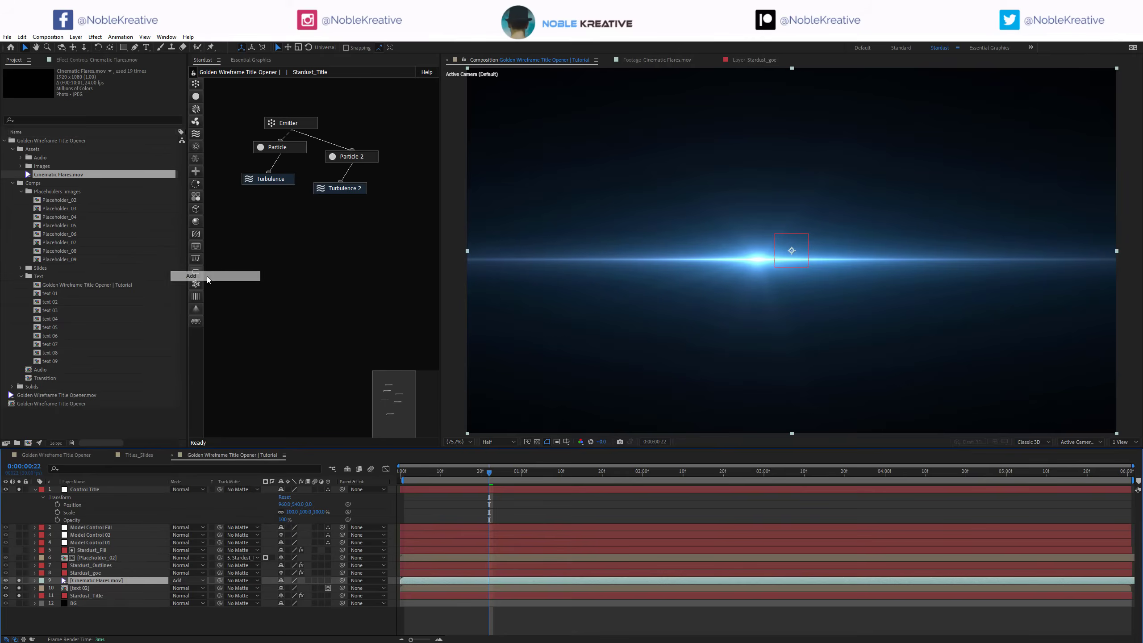
pyautogui.click(327, 581)
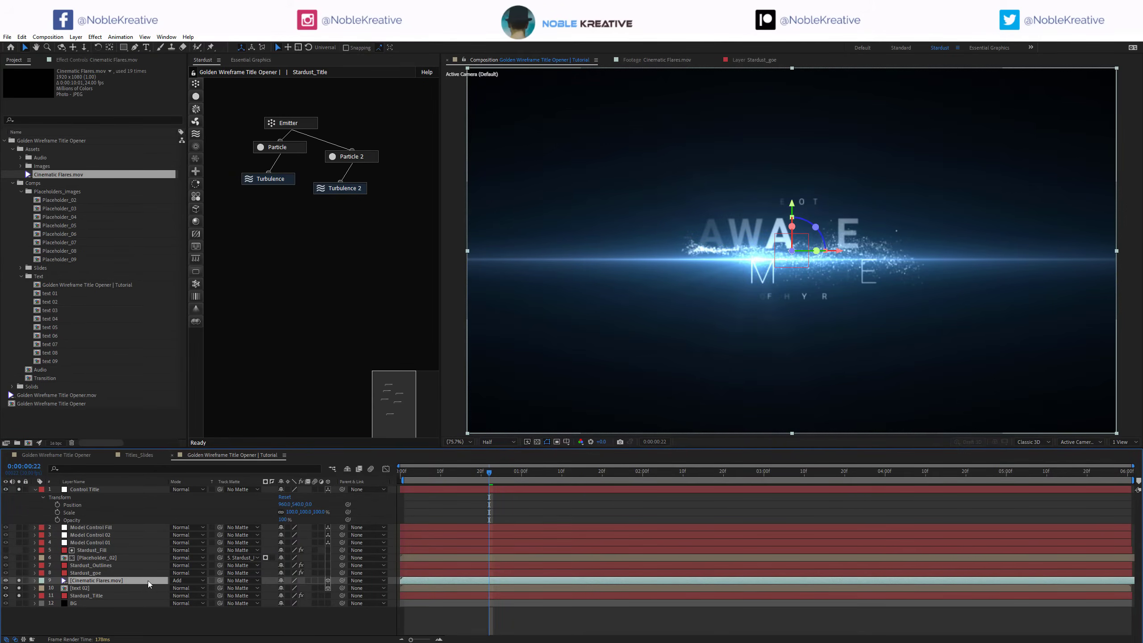
# Step: Apply a Transform effect with a scale of 200 to the flare layer and align the flare with the particle streak
pyautogui.hotkey('ctrl', 'space')
pyautogui.write('tra')
pyautogui.press('Return')
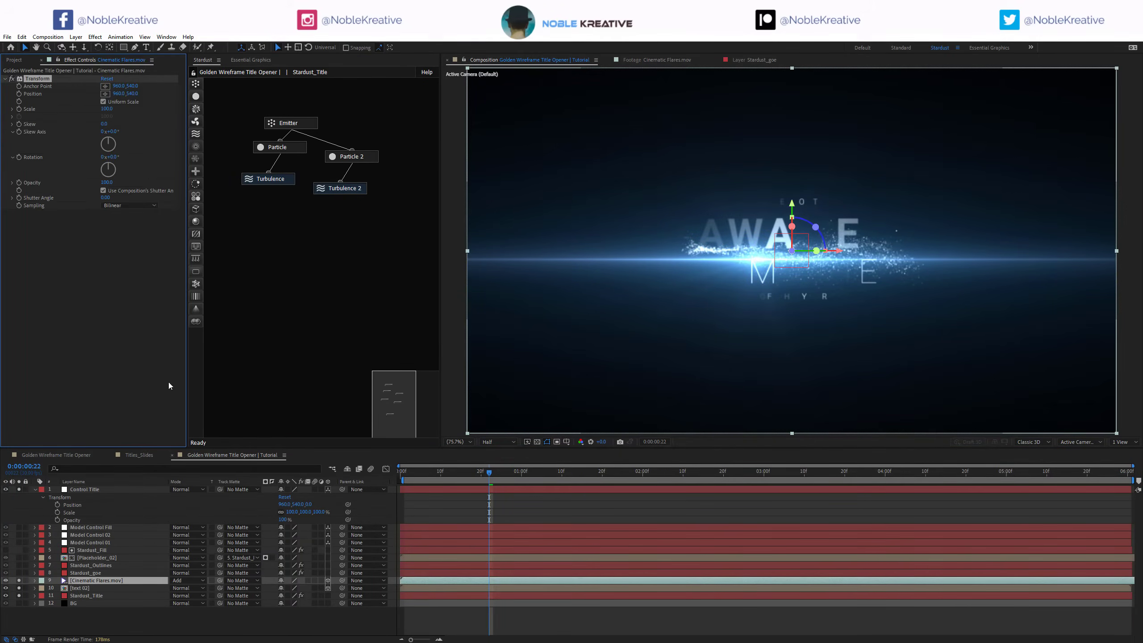
pyautogui.click(107, 109)
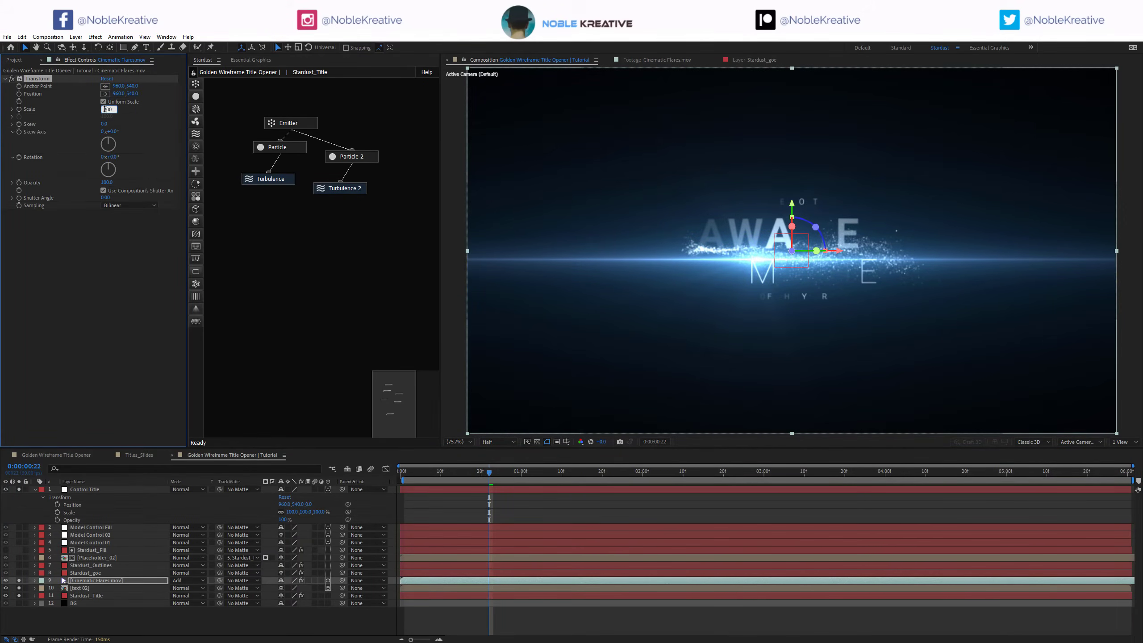
pyautogui.moveTo(715, 277); pyautogui.dragTo(720, 258)
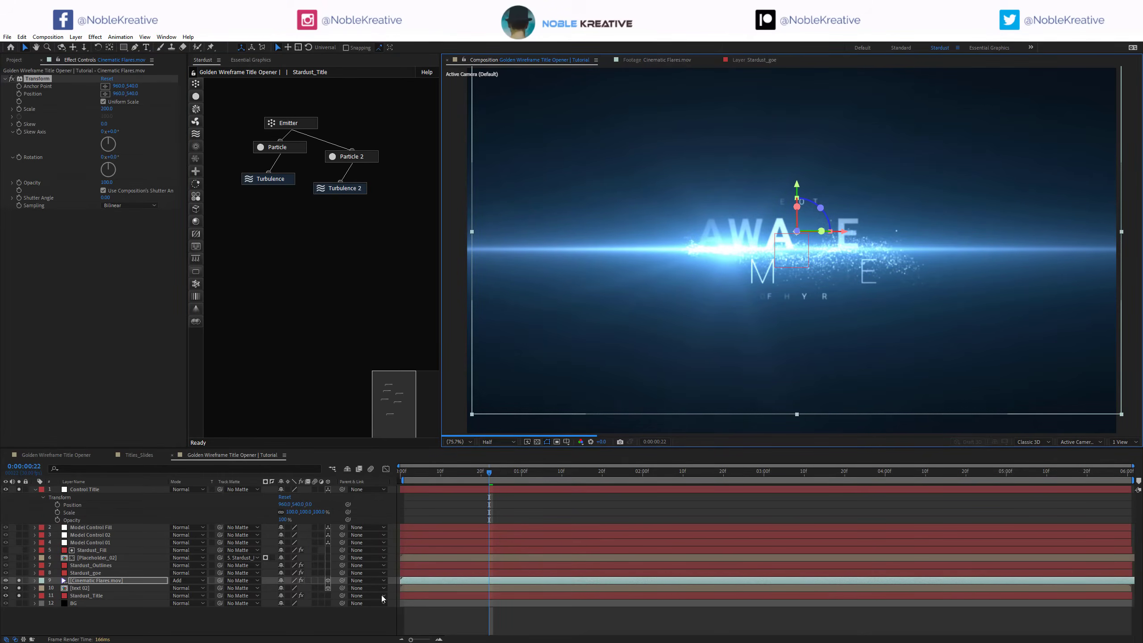
# Step: Duplicate the Cinematic Flares layer and set the copy's blending mode to Screen
pyautogui.click(95, 581)
pyautogui.hotkey('ctrl', 'd')
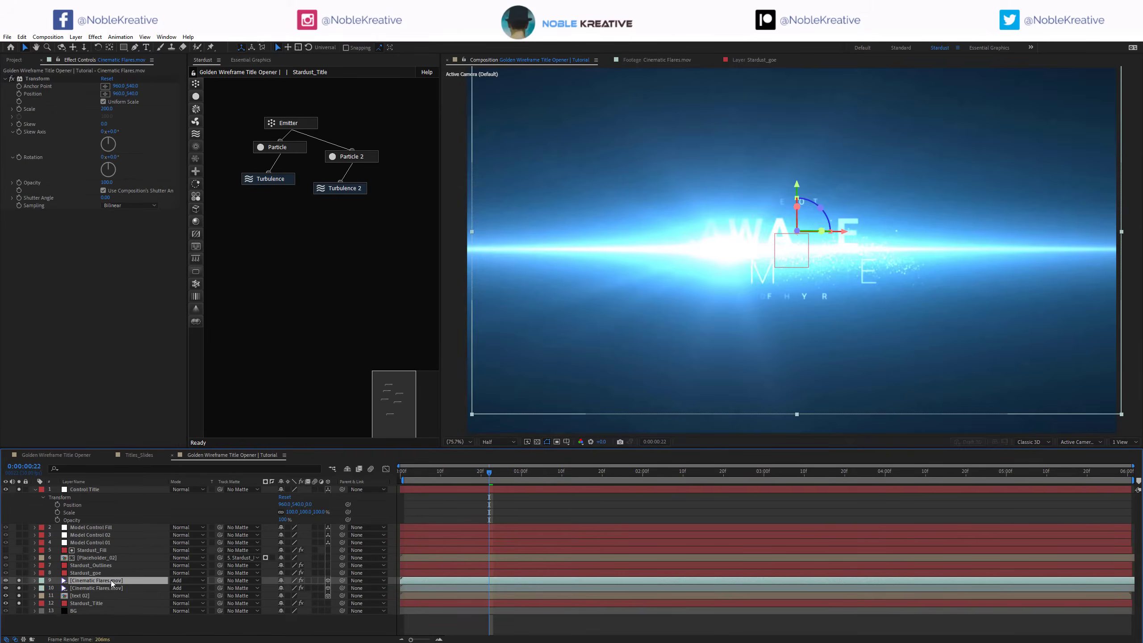
pyautogui.click(187, 581)
pyautogui.click(194, 296)
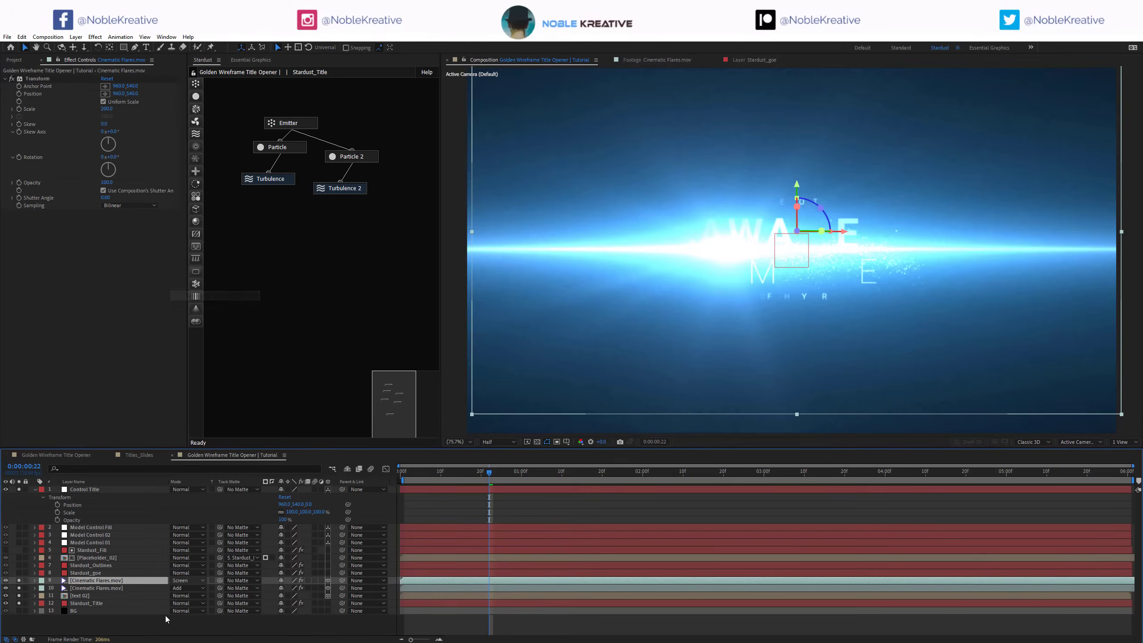
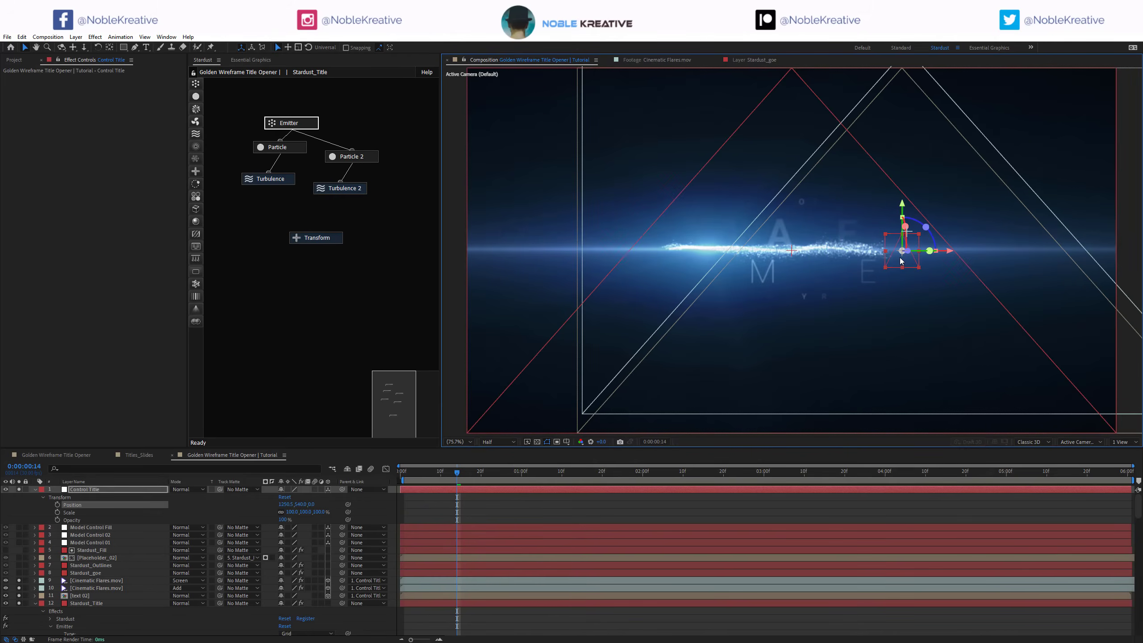
# Step: Collapse the Control Title and Stardust_Title layers, turn off soloing, and preview the full composition from its start
pyautogui.click(35, 490)
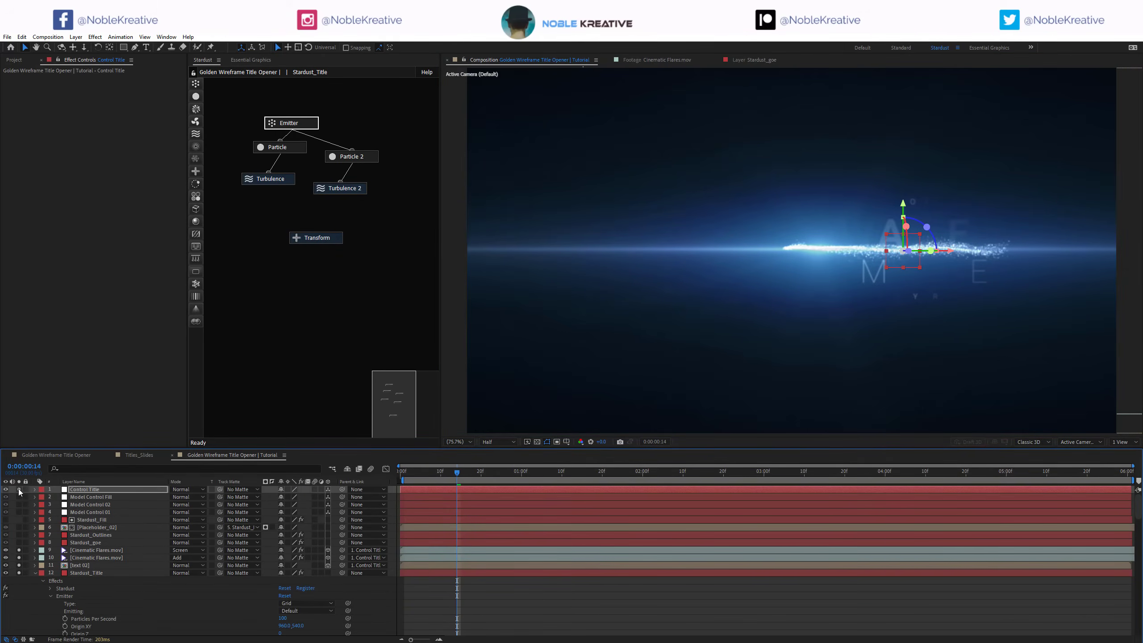
pyautogui.click(34, 573)
pyautogui.click(106, 610)
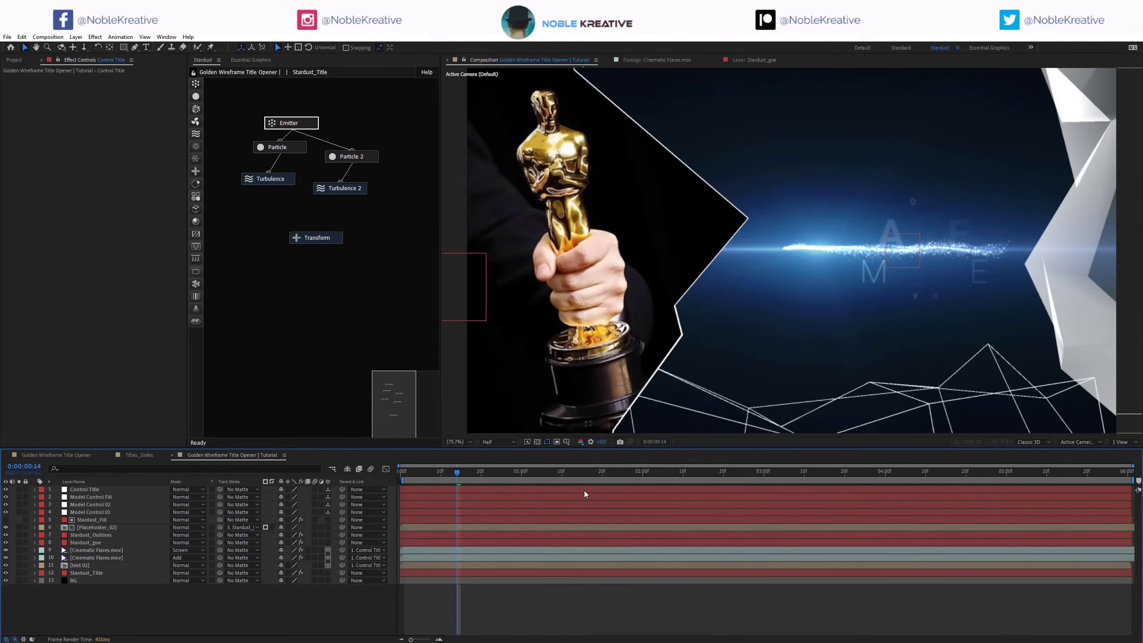
pyautogui.click(610, 471)
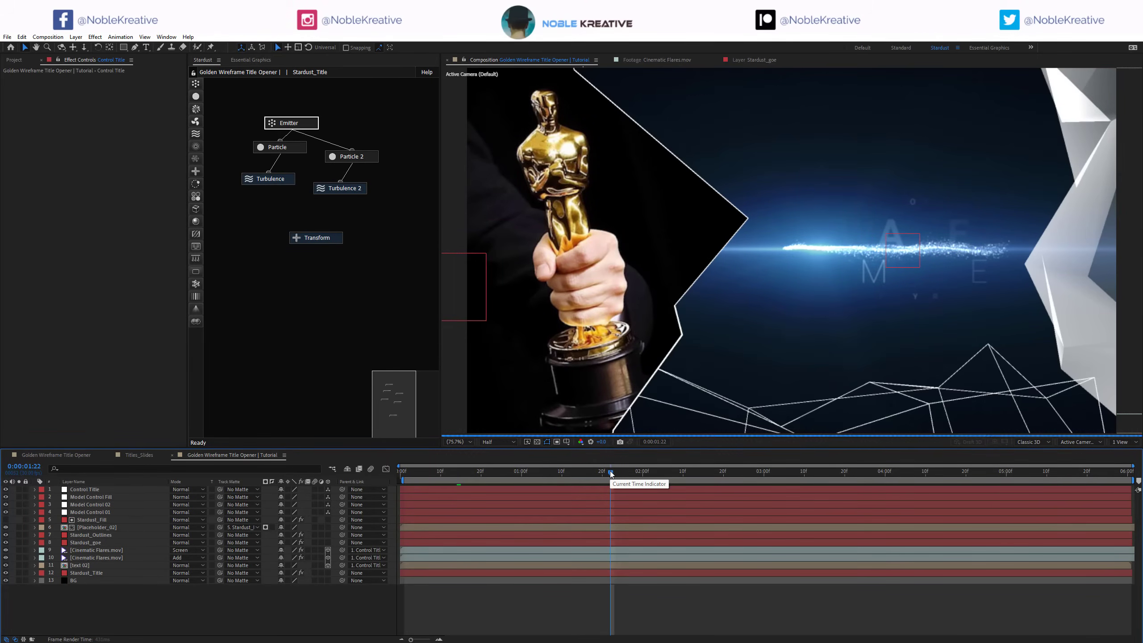
pyautogui.moveTo(610, 471); pyautogui.dragTo(417, 475)
pyautogui.moveTo(417, 474); pyautogui.dragTo(404, 474)
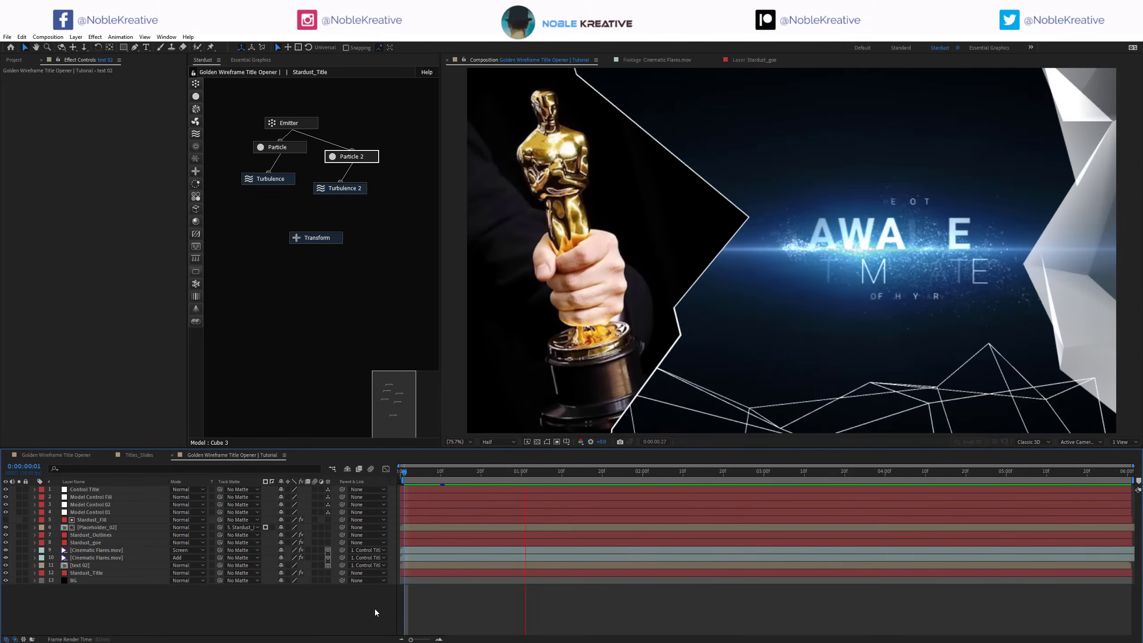
# Step: Start the Add-mode Cinematic Flares layer at 0:00:00:10, and the Screen-mode flares, text 02 and Stardust_Title layers at 0:00:00:16
pyautogui.click(441, 471)
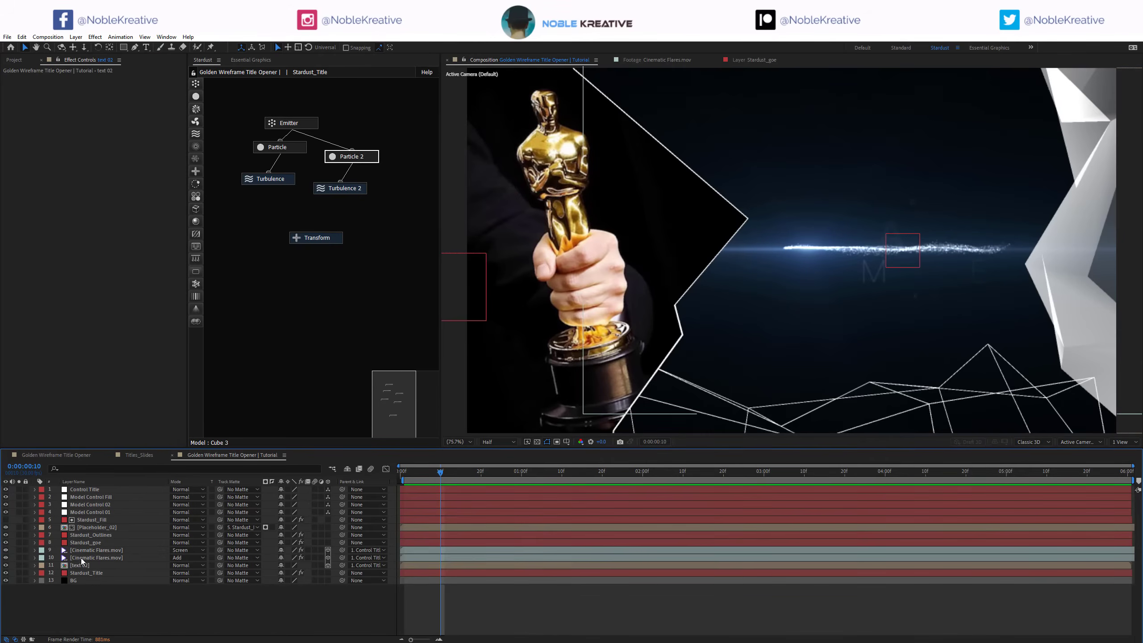
pyautogui.click(74, 559)
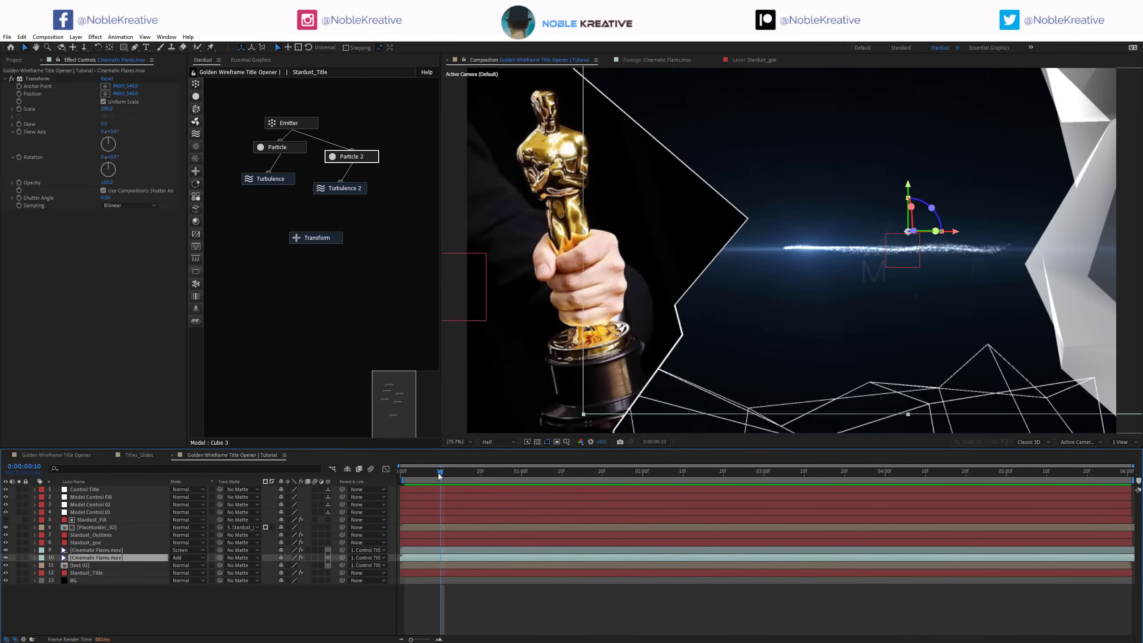
pyautogui.click(121, 550)
pyautogui.keyDown('ctrl'); pyautogui.click(97, 565); pyautogui.keyUp('ctrl')
pyautogui.keyDown('ctrl'); pyautogui.click(91, 574); pyautogui.keyUp('ctrl')
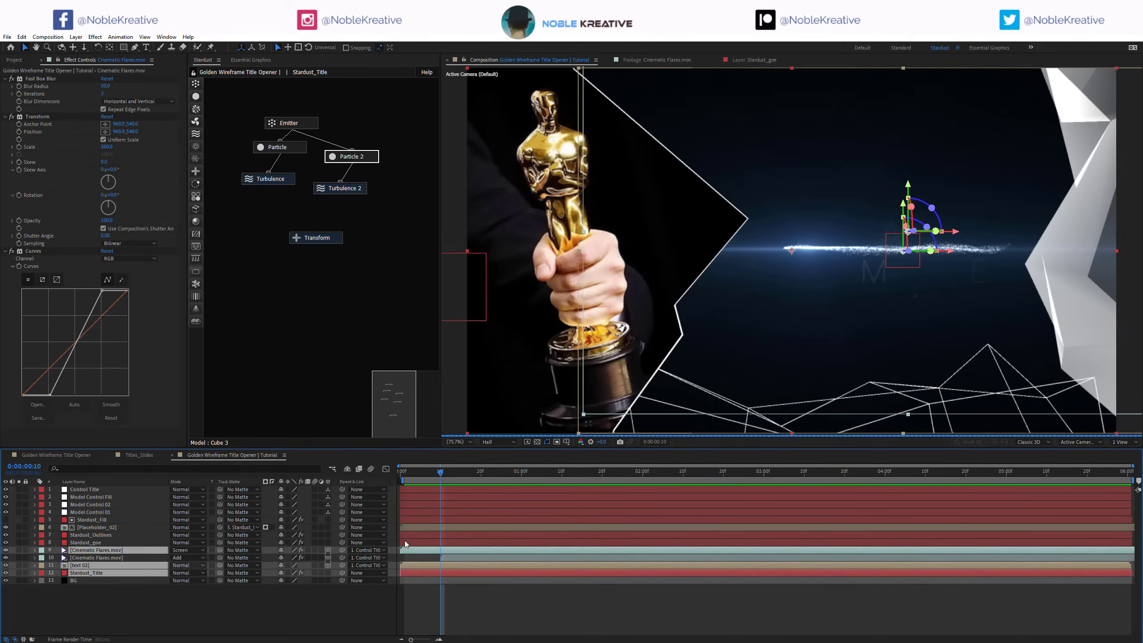
pyautogui.click(464, 473)
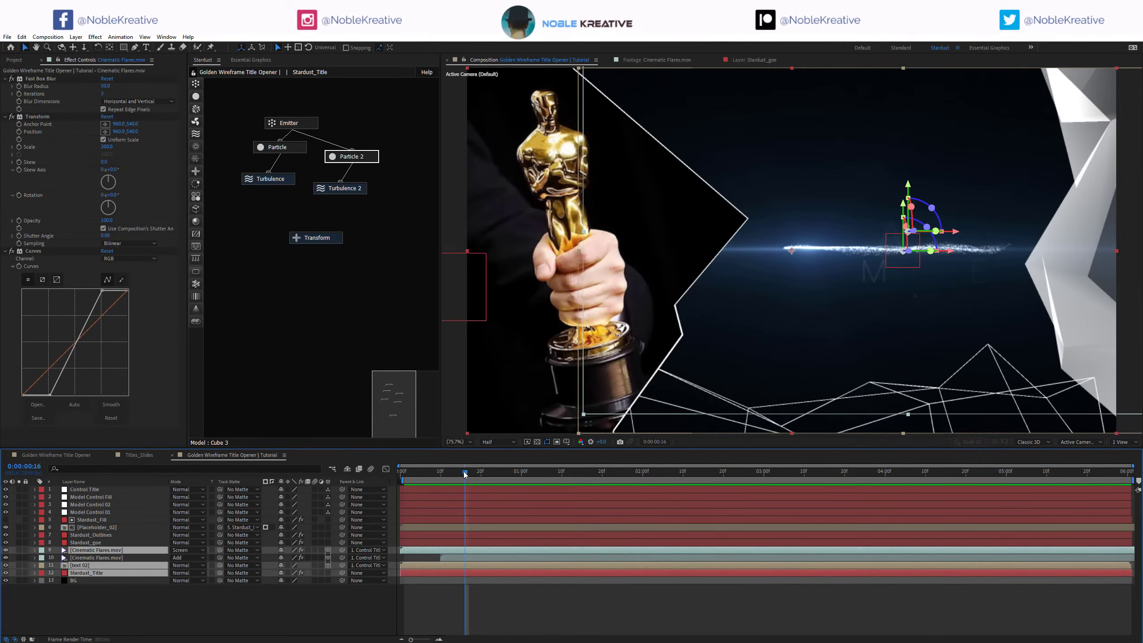
pyautogui.hotkey('alt', '[')
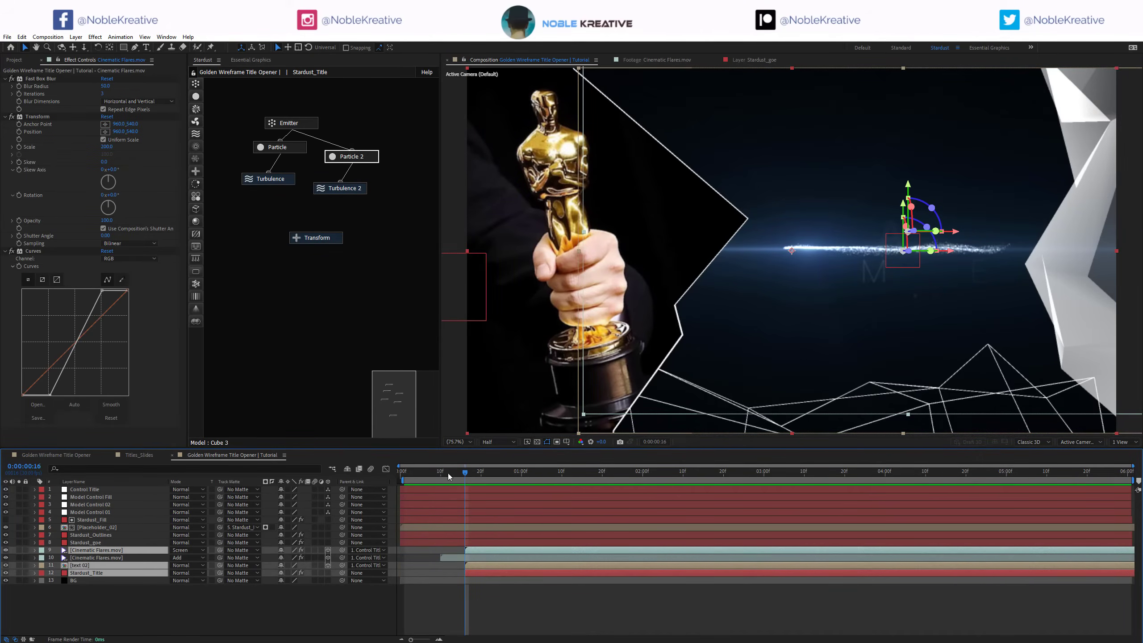
pyautogui.click(448, 473)
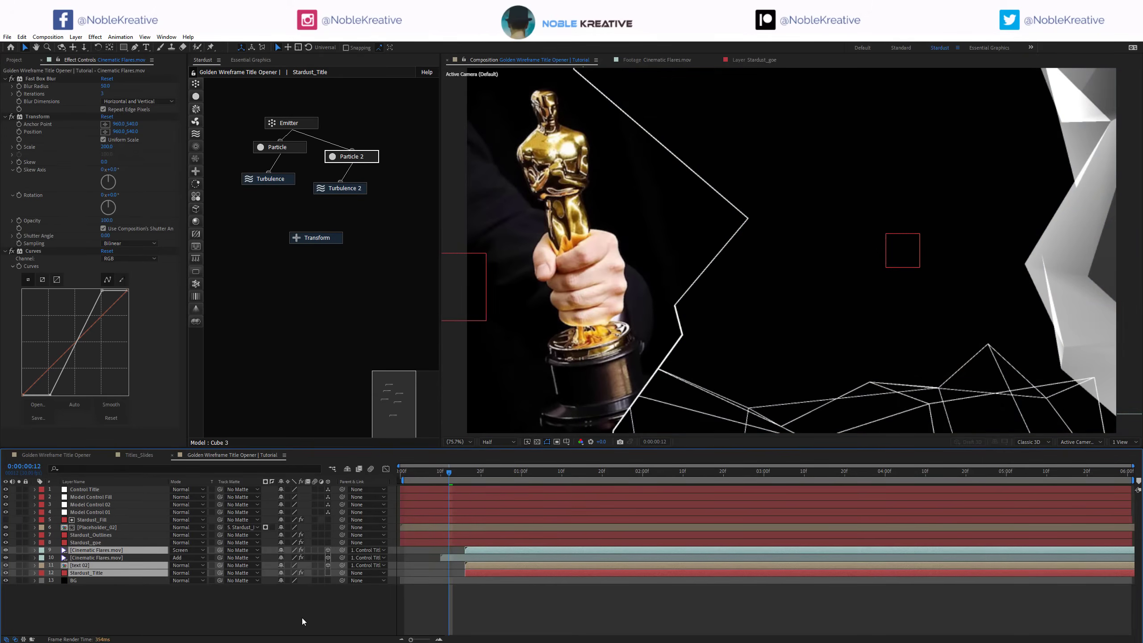
# Step: Create a new adjustment layer on top of the layer stack and rename it ShineFX
pyautogui.click(318, 612)
pyautogui.hotkey('ctrl', 'alt', 'y')
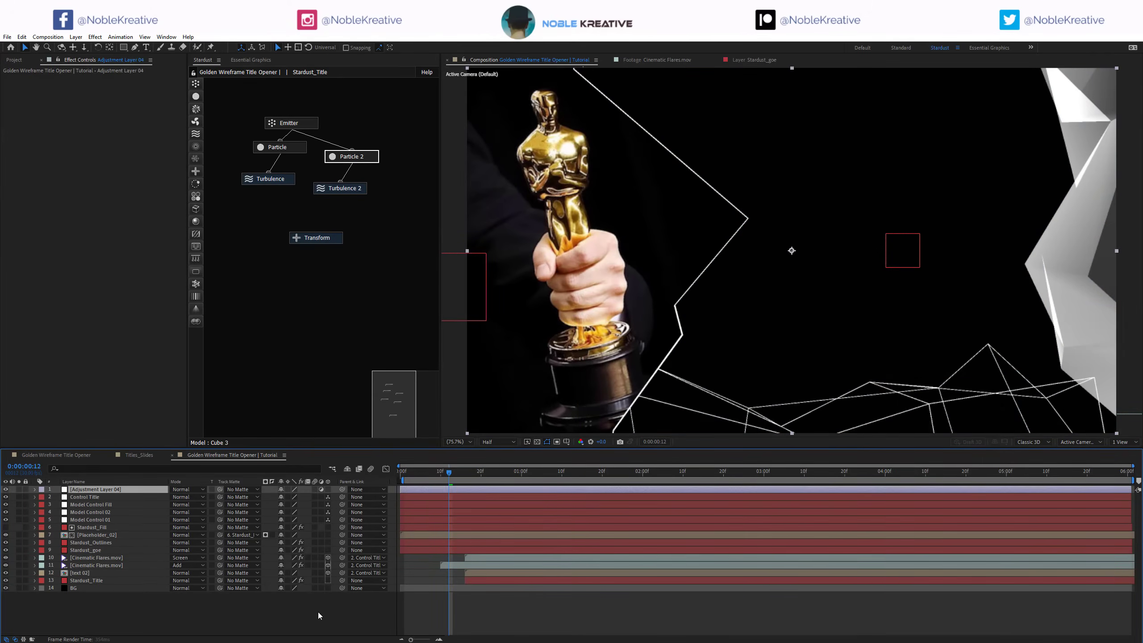
pyautogui.press('Return')
pyautogui.write('ShineFX')
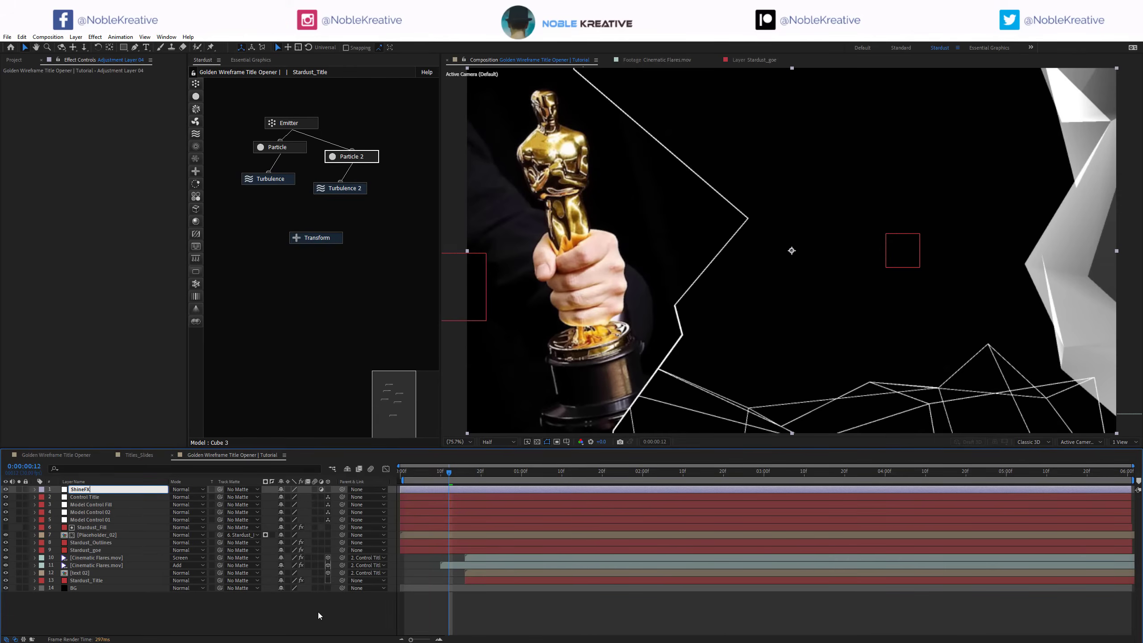
pyautogui.press('Return')
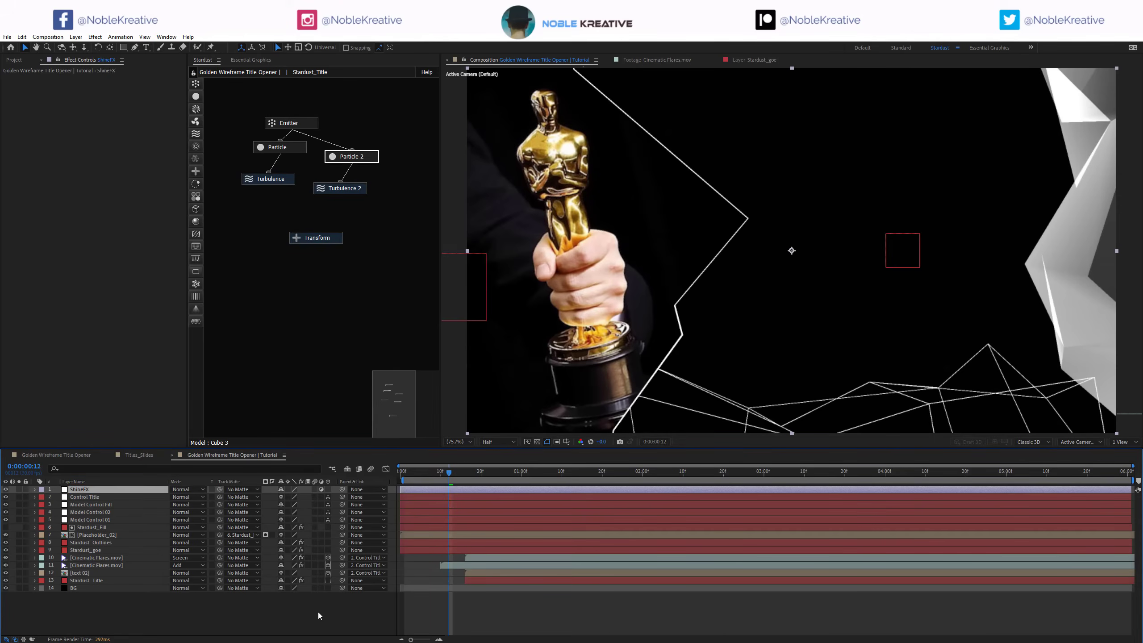
# Step: Apply Fractal Noise to the ShineFX layer with the Spline noise type, a contrast of 300 and a complexity of 1
pyautogui.hotkey('ctrl', 'space')
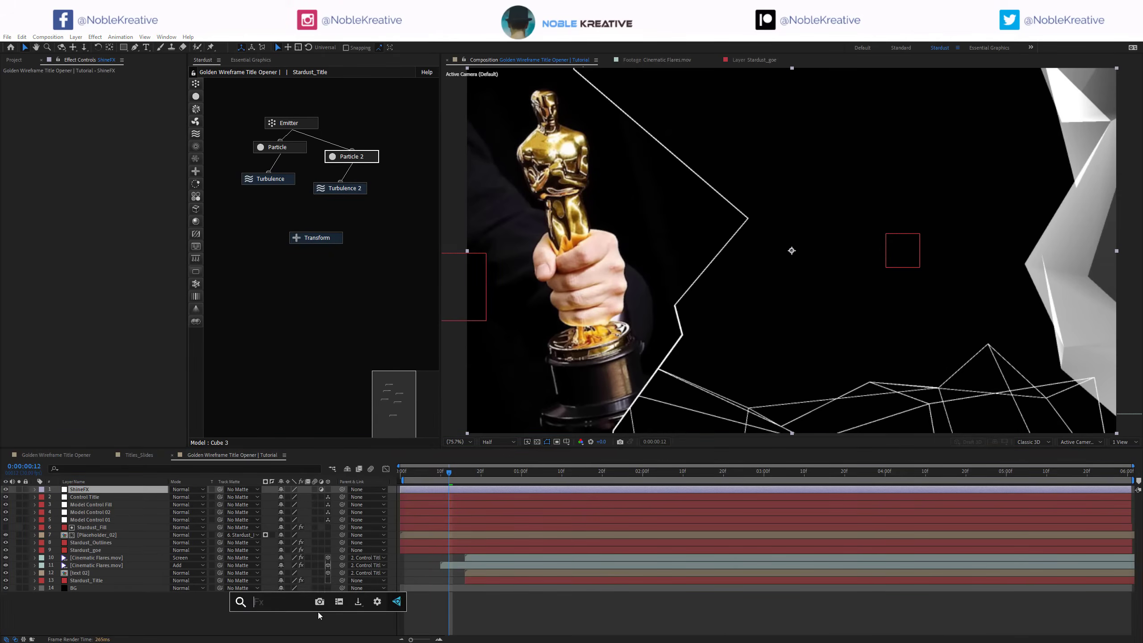
pyautogui.write('shi')
pyautogui.press('Down')
pyautogui.press('Return')
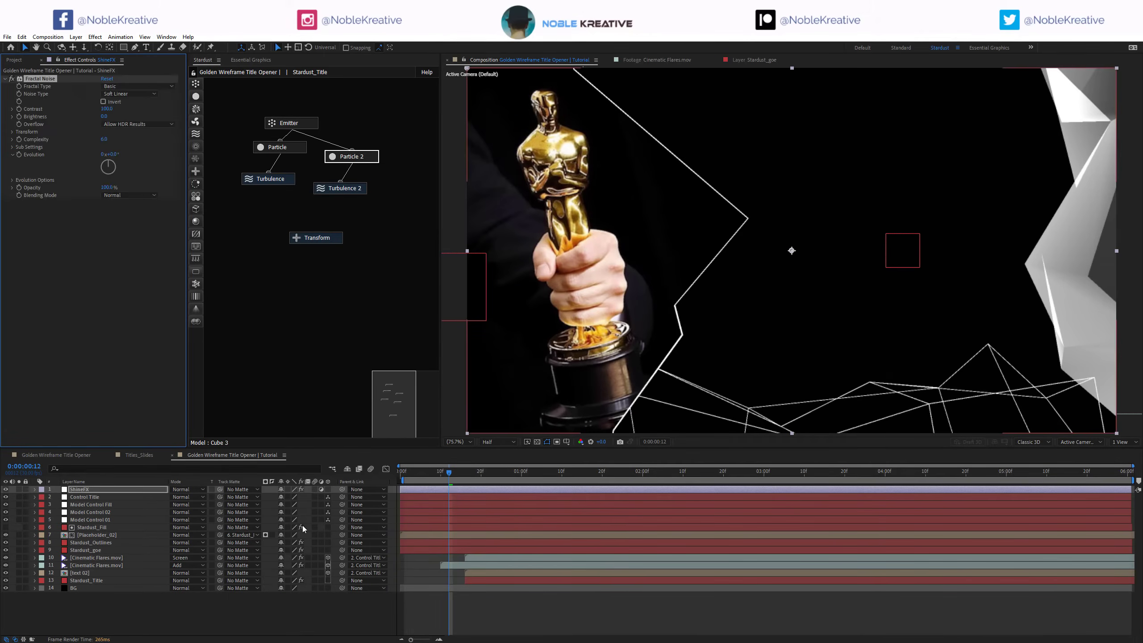
pyautogui.click(129, 94)
pyautogui.click(126, 132)
pyautogui.click(107, 109)
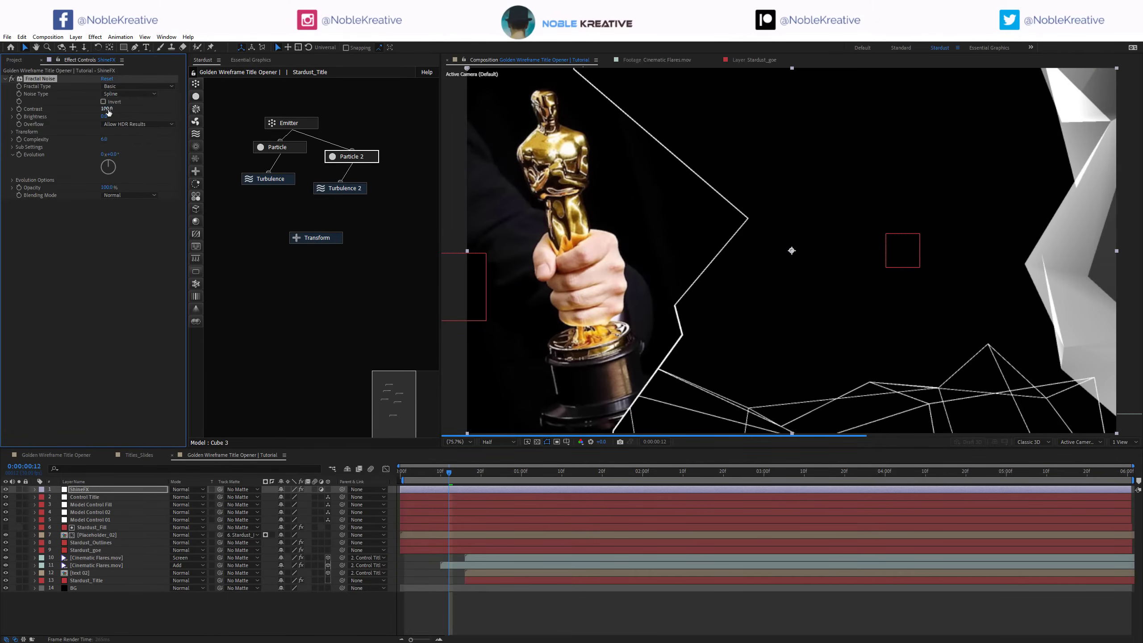
pyautogui.press('Return')
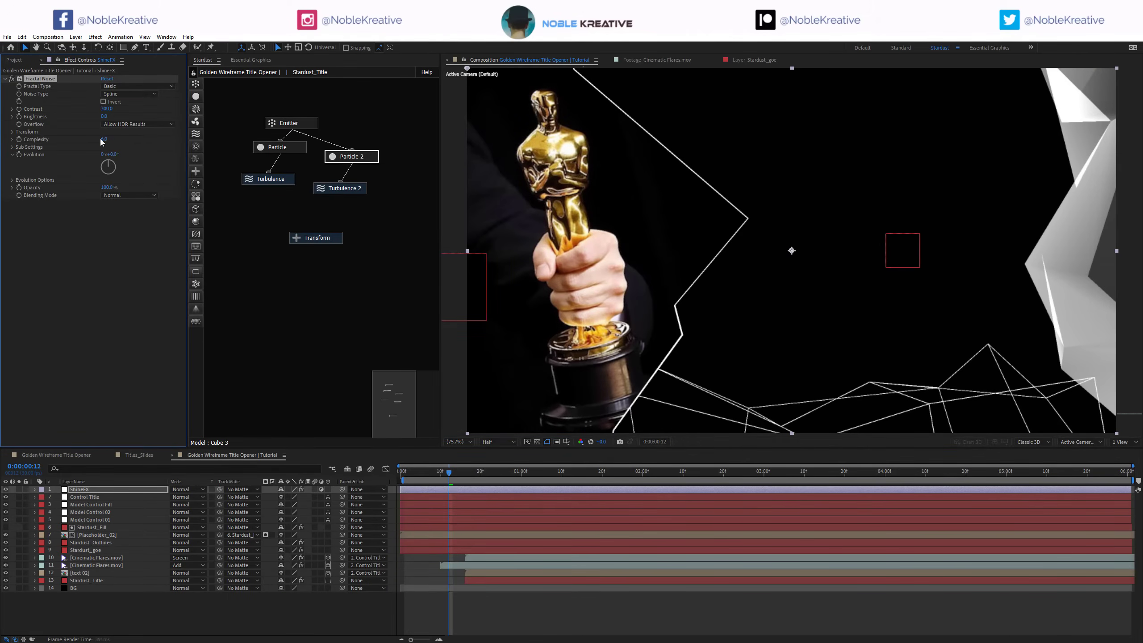
pyautogui.click(104, 139)
pyautogui.write('1')
pyautogui.press('Return')
# Step: Drive the Fractal Noise evolution with the expression time*50
pyautogui.keyDown('alt'); pyautogui.click(18, 155); pyautogui.keyUp('alt')
pyautogui.write('time')
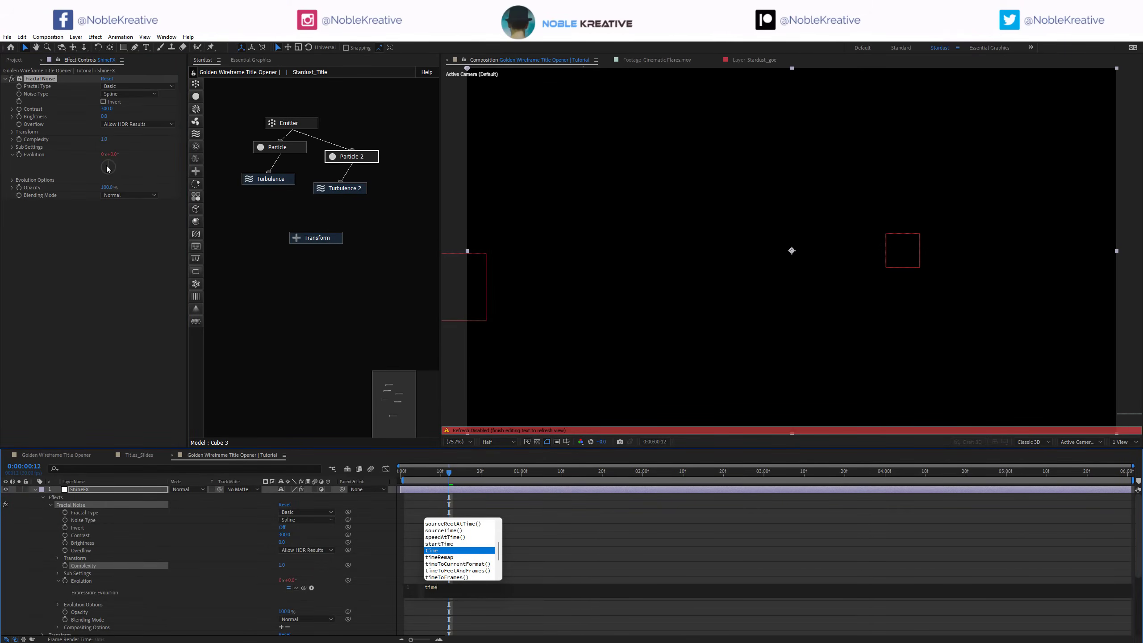
pyautogui.write('*')
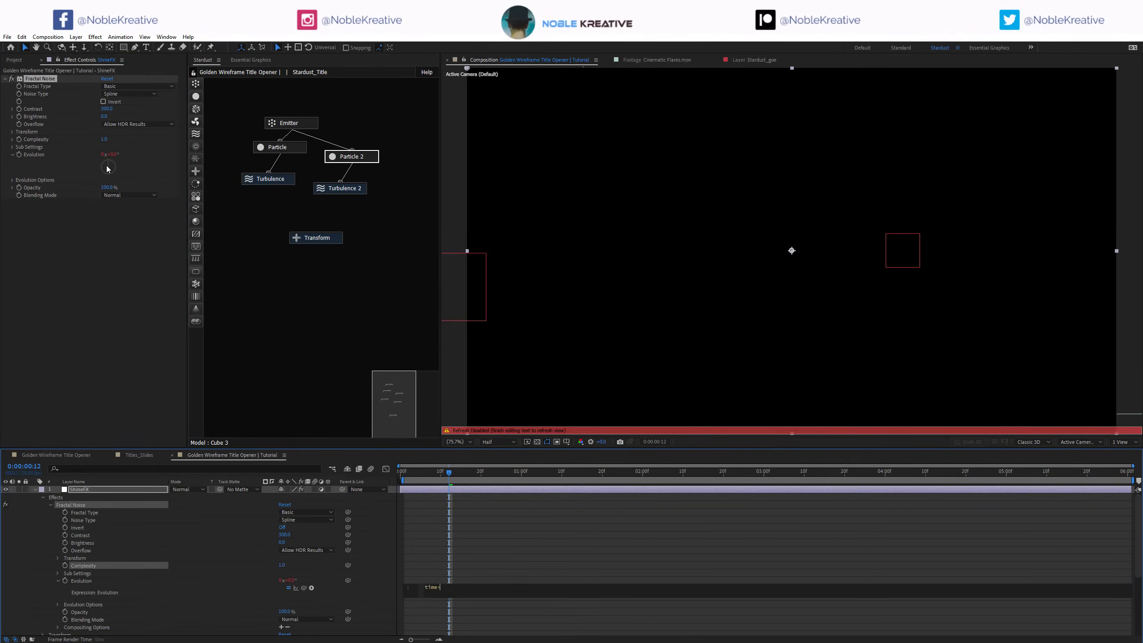
pyautogui.press('KP_Enter')
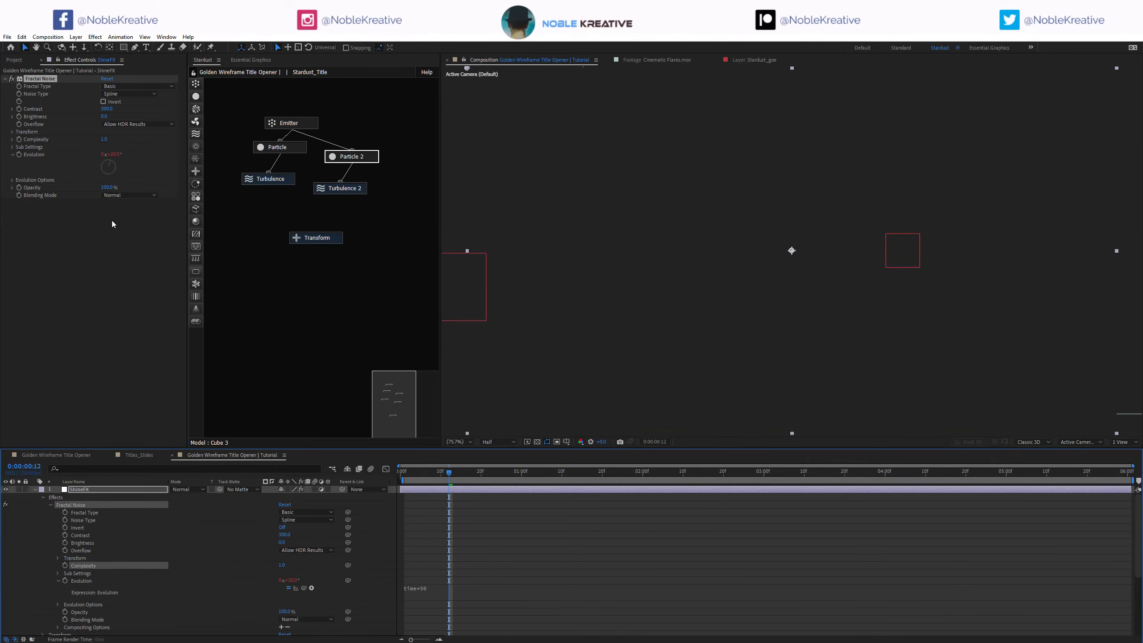
# Step: Set the Fractal Noise blending mode to Multiply and the ShineFX layer's mode to Screen
pyautogui.click(129, 195)
pyautogui.click(130, 238)
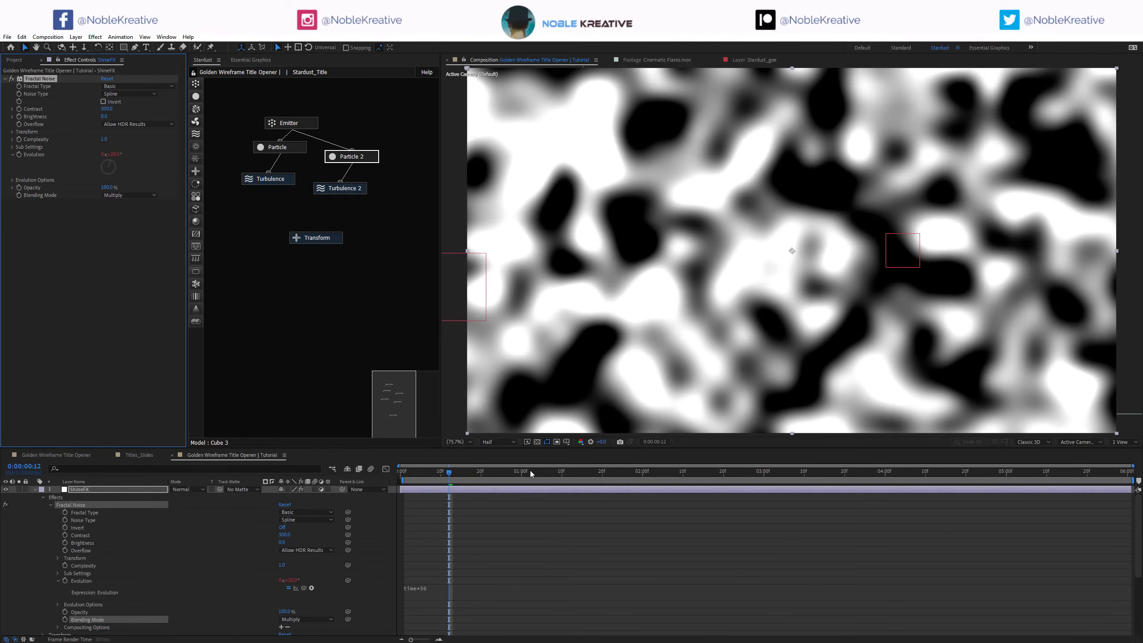
pyautogui.click(90, 489)
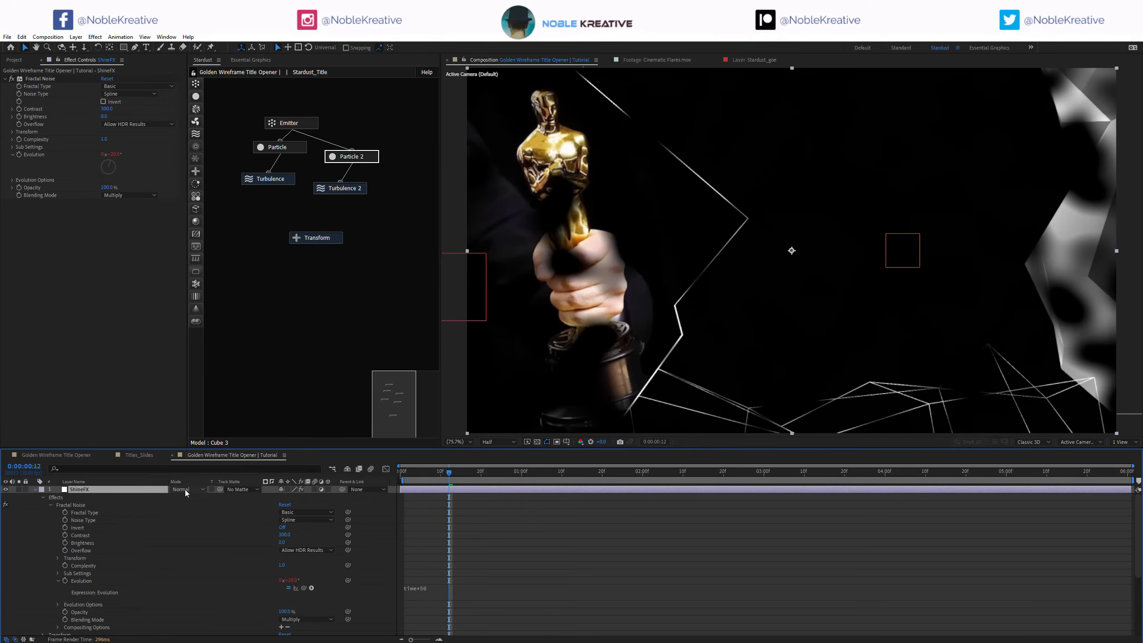
pyautogui.click(185, 489)
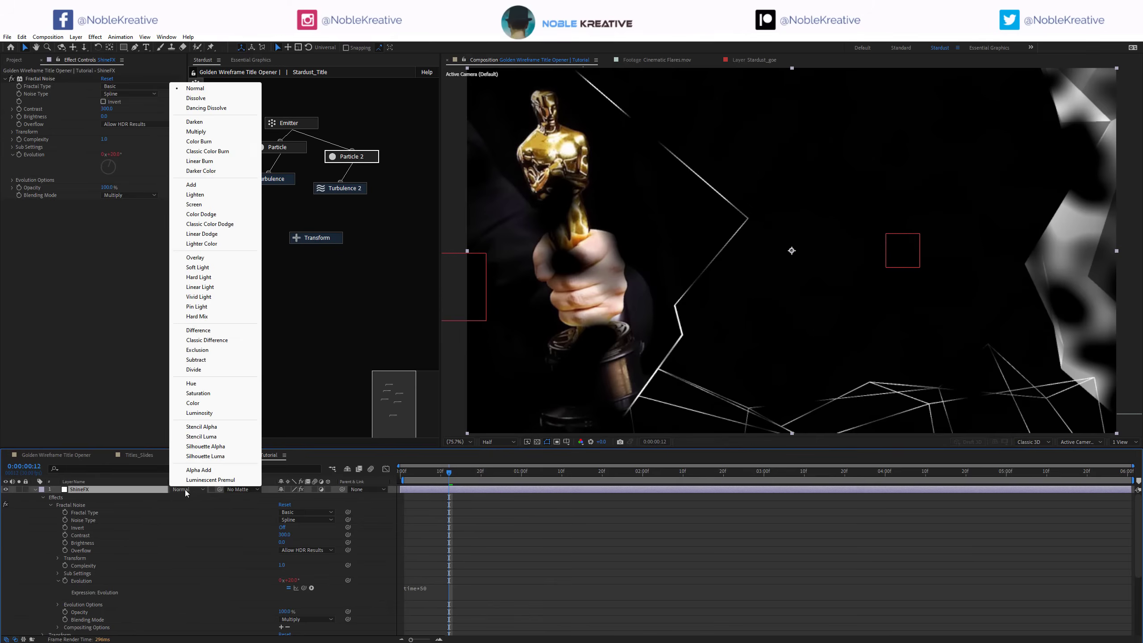
pyautogui.click(196, 204)
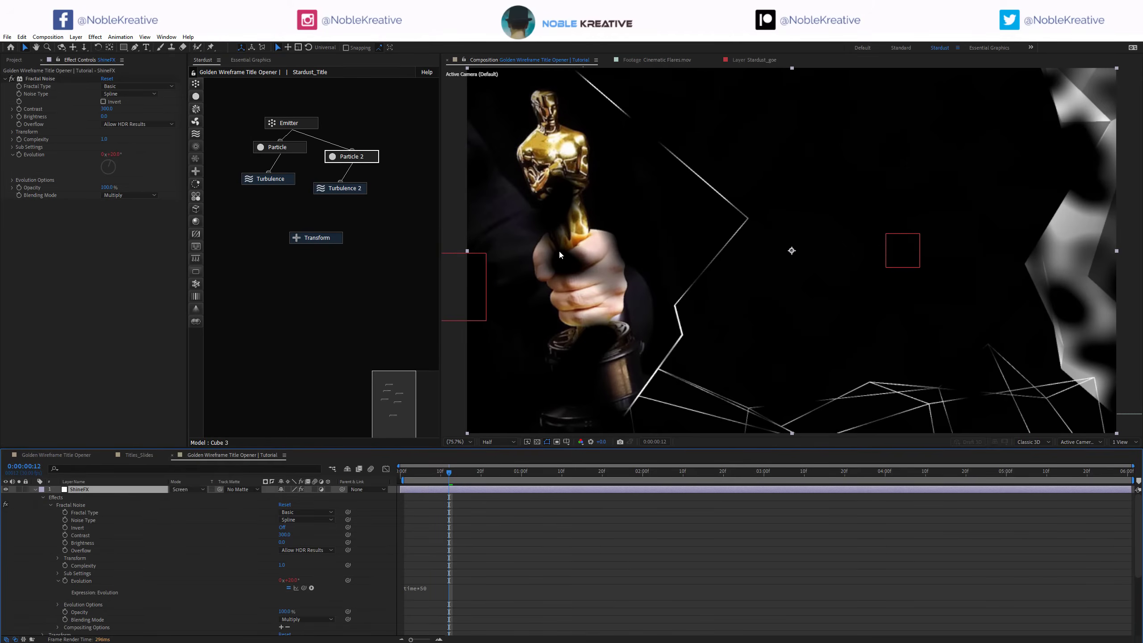
# Step: Add CC Radial Fast Blur to the ShineFX layer with the zoom set to Brightest and an amount of 90
pyautogui.click(530, 478)
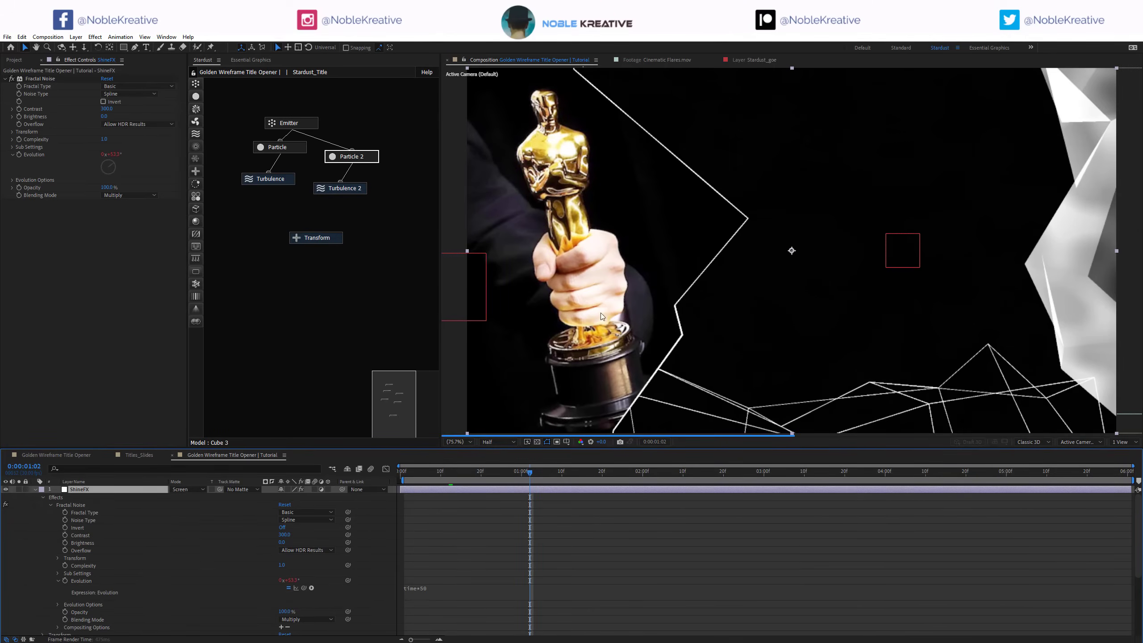
pyautogui.hotkey('ctrl', 'space')
pyautogui.write('cc')
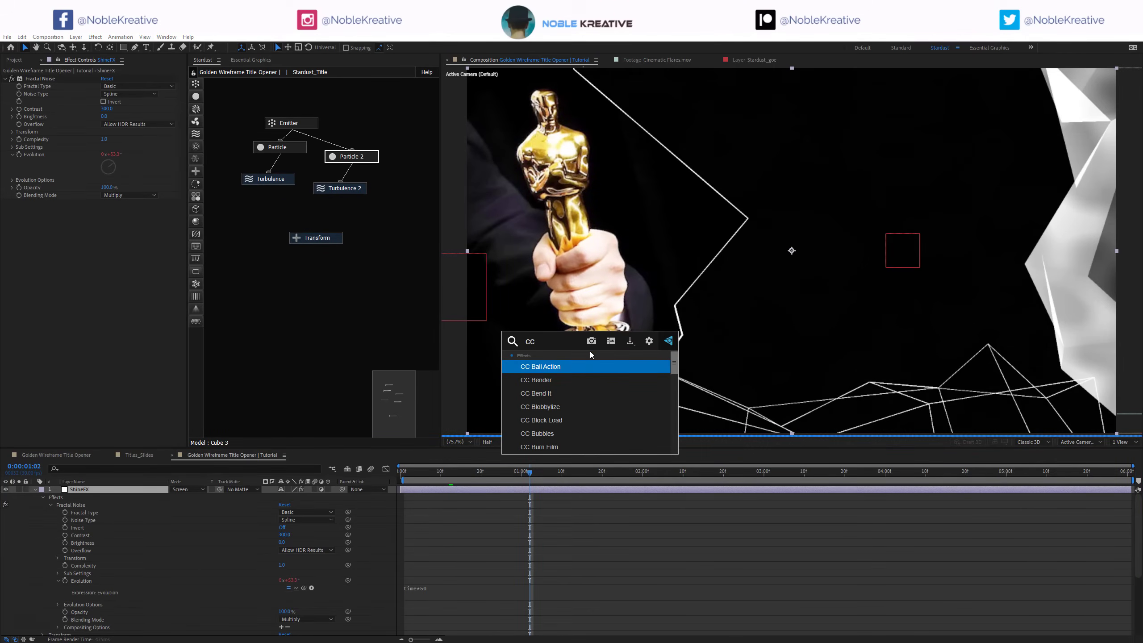
pyautogui.write(' rad')
pyautogui.press('Down')
pyautogui.press('Return')
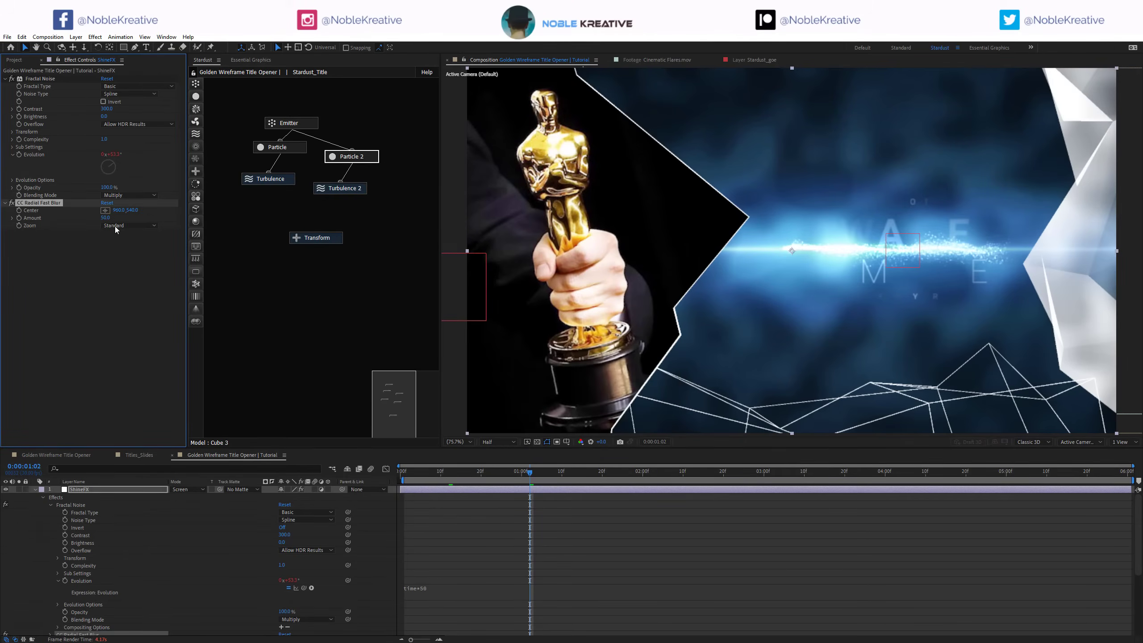
pyautogui.click(116, 226)
pyautogui.click(113, 244)
pyautogui.click(106, 218)
pyautogui.write('90')
pyautogui.press('Return')
# Step: Add a Curves effect to the ShineFX layer and bend the upper part of the RGB curve slightly downward to darken the rays
pyautogui.hotkey('ctrl', 'space')
pyautogui.write('cur')
pyautogui.press('Return')
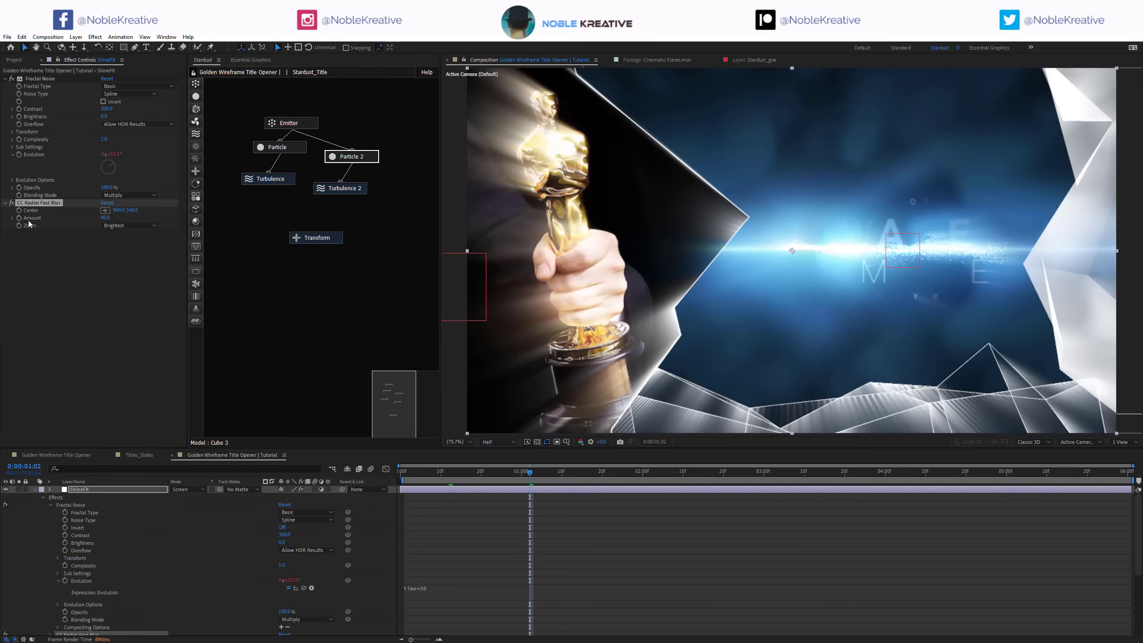
pyautogui.moveTo(113, 290); pyautogui.dragTo(115, 304)
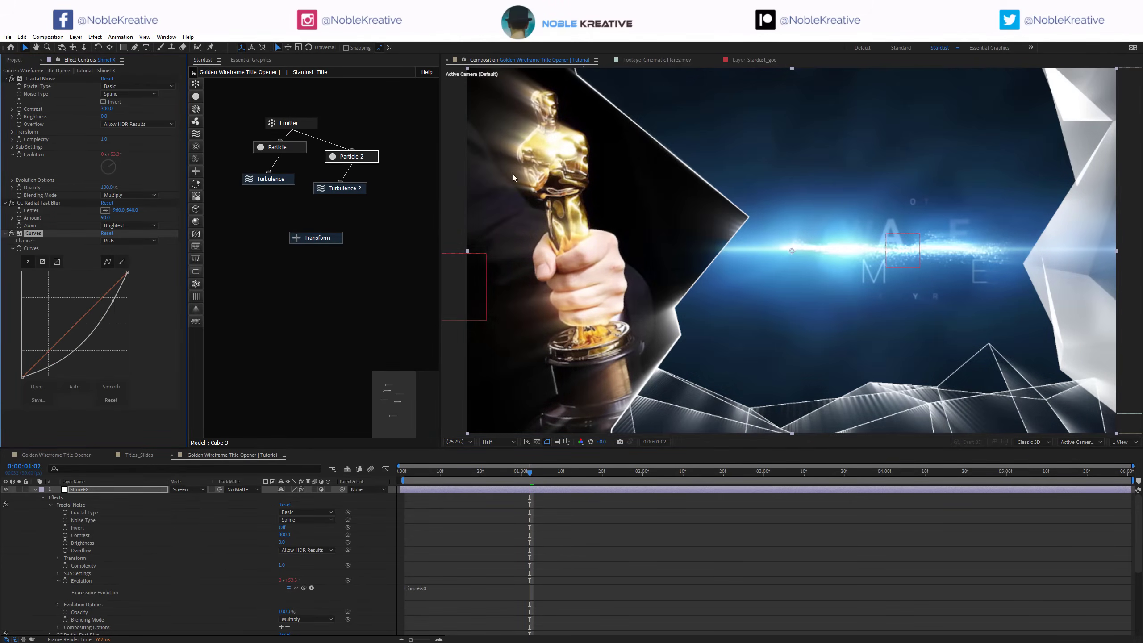
# Step: Place the CC Radial Fast Blur center just above the title text at 0:00:01:16 and set the preview resolution to Full
pyautogui.click(55, 204)
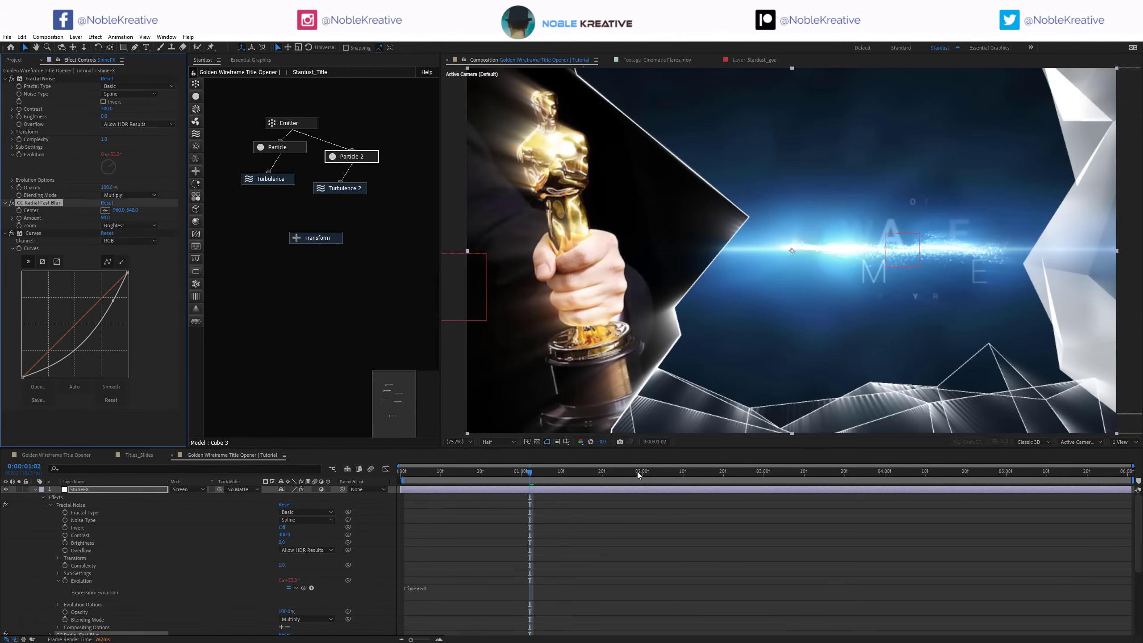
pyautogui.click(586, 472)
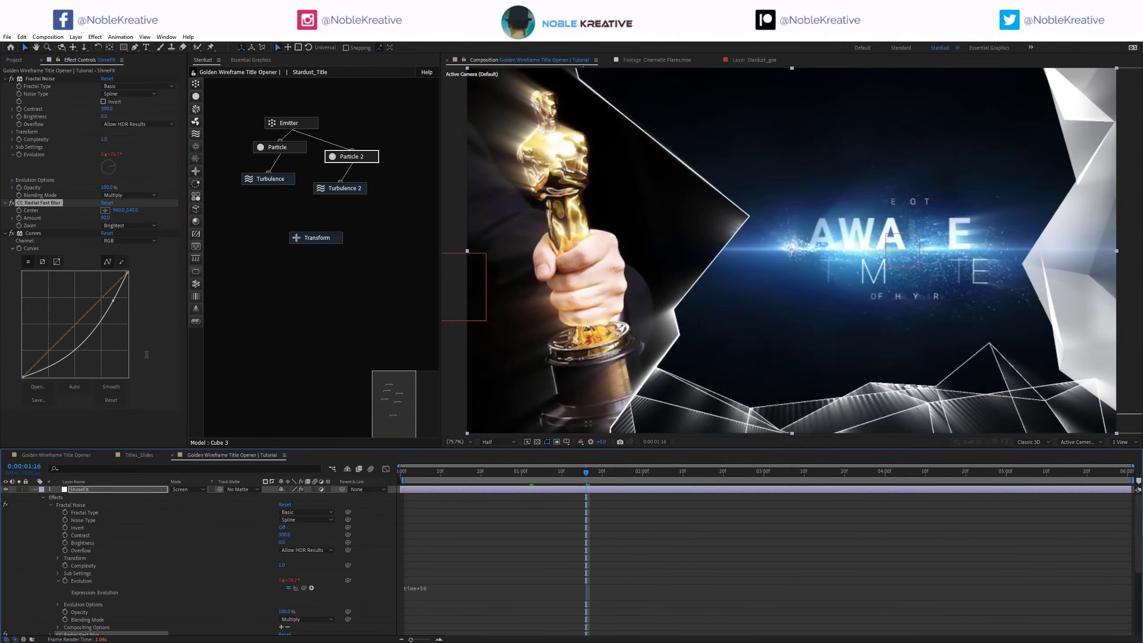
pyautogui.click(105, 210)
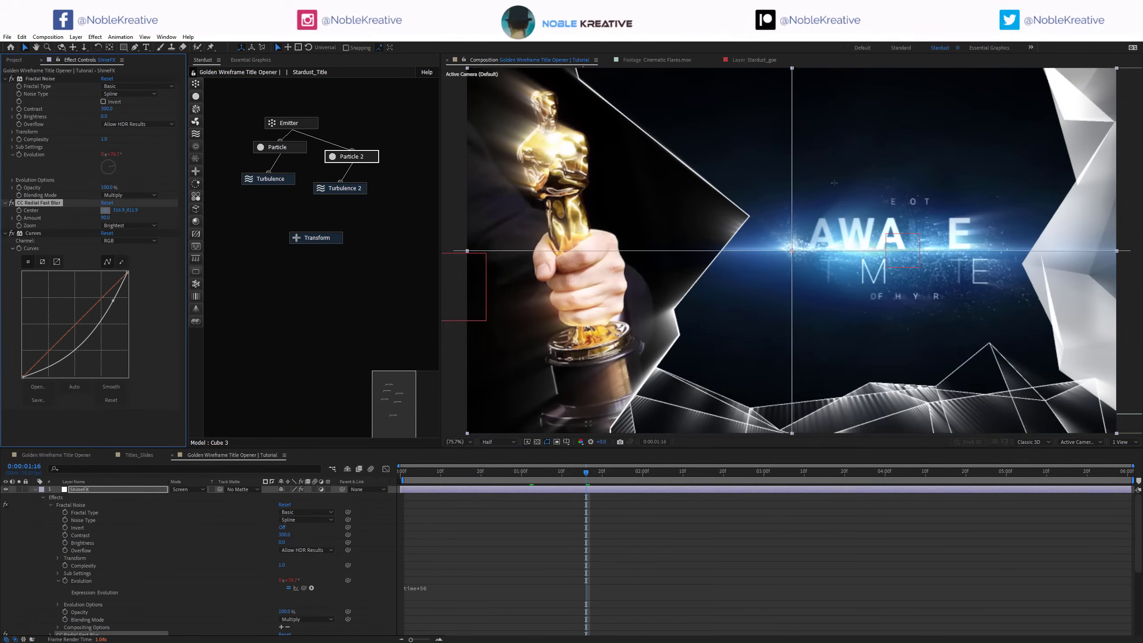
pyautogui.click(903, 165)
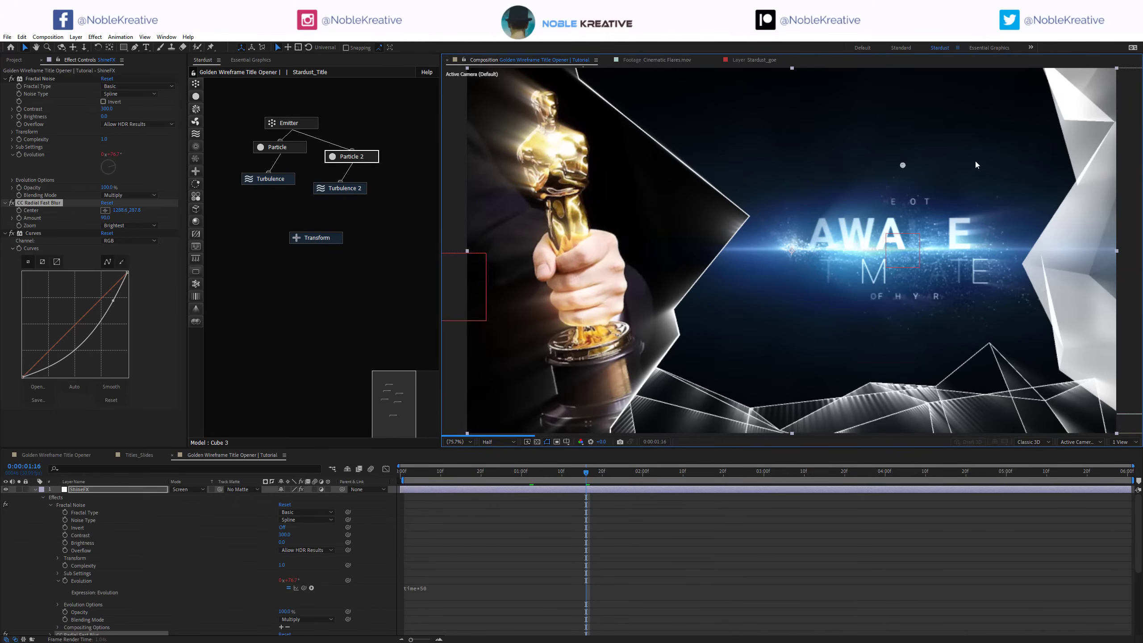
pyautogui.moveTo(903, 165); pyautogui.dragTo(904, 159)
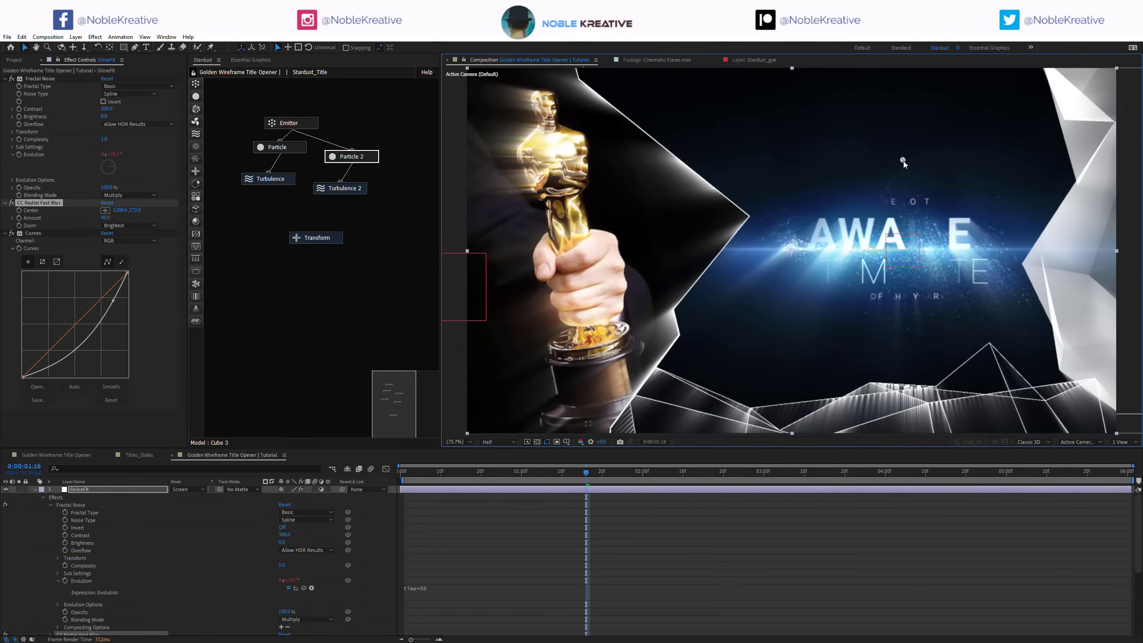
pyautogui.click(497, 442)
pyautogui.click(495, 463)
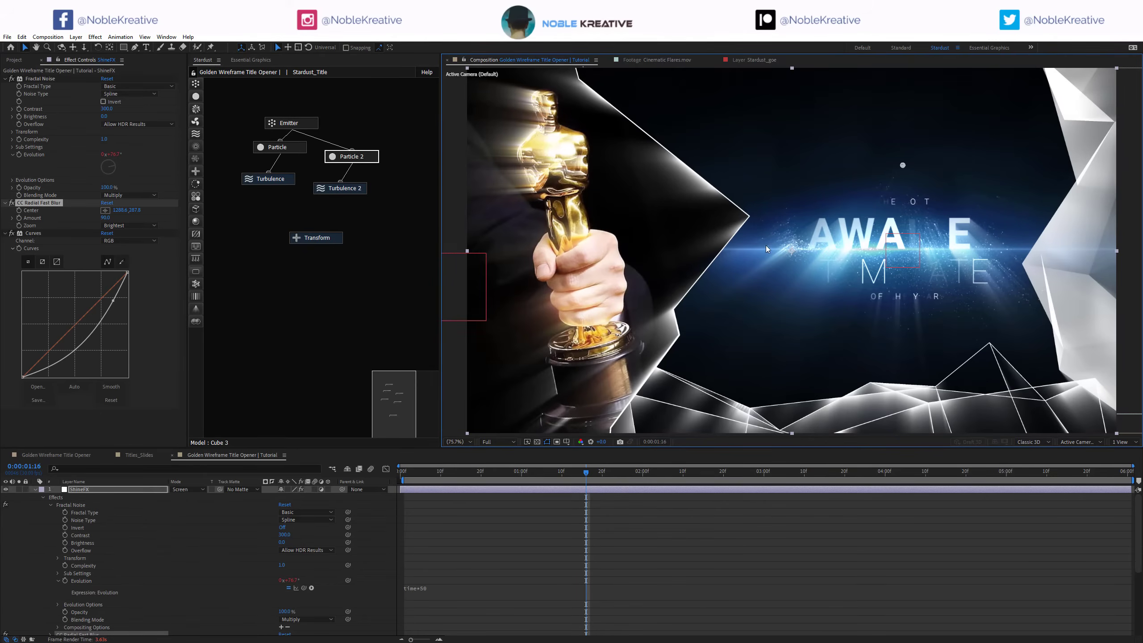
# Step: Compare the view with and without the ShineFX layer, and set that layer's opacity to 70%
pyautogui.click(6, 489)
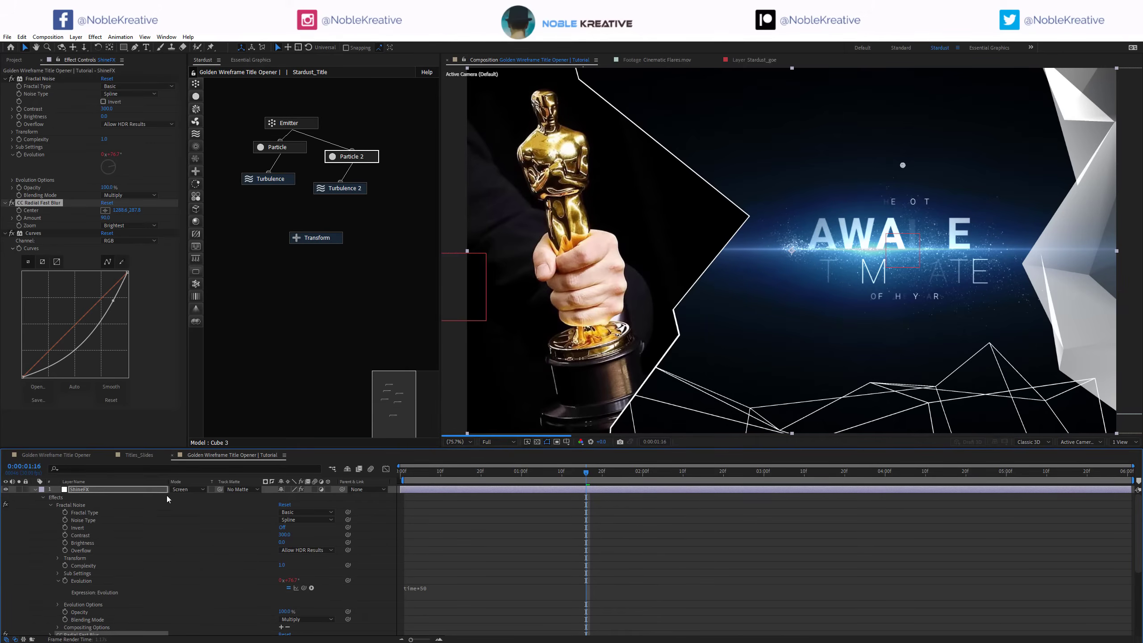
pyautogui.click(142, 491)
pyautogui.press('t')
pyautogui.click(283, 496)
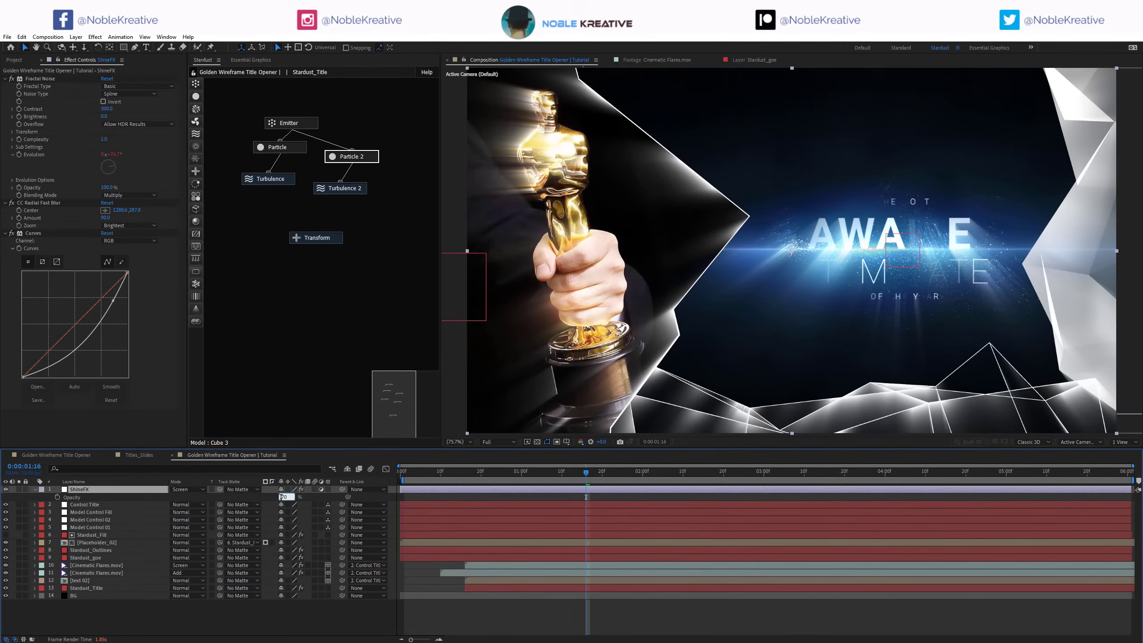
pyautogui.write('70')
pyautogui.press('Return')
# Step: Duplicate the ShineFX adjustment layer and rename the copy CC
pyautogui.click(142, 490)
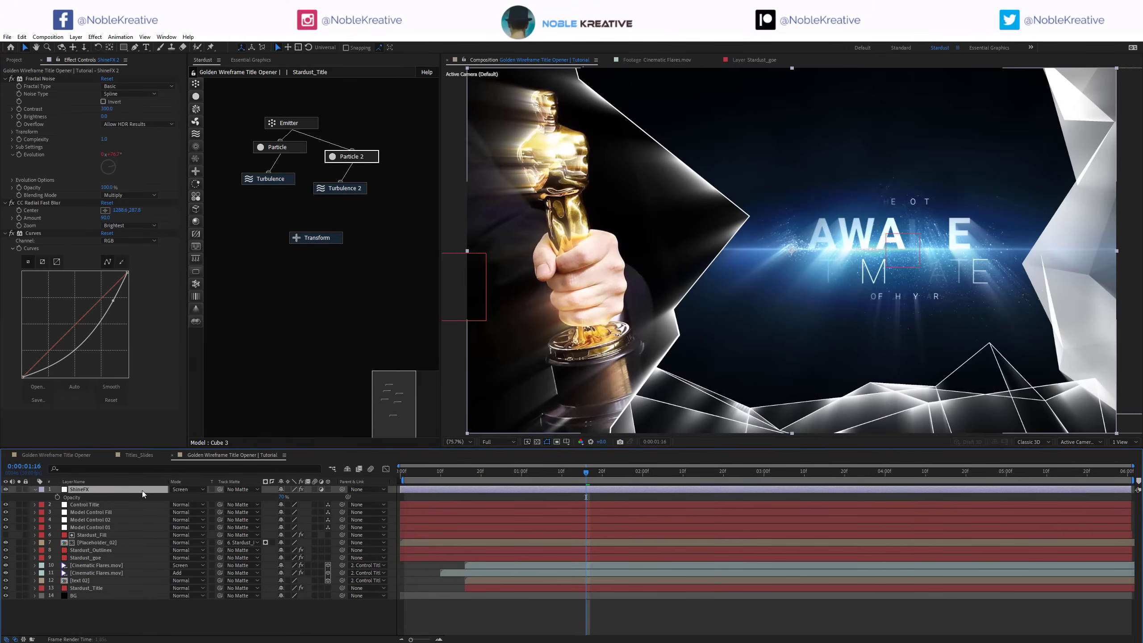
pyautogui.hotkey('ctrl', 'd')
pyautogui.press('Return')
pyautogui.write('CC')
pyautogui.press('Return')
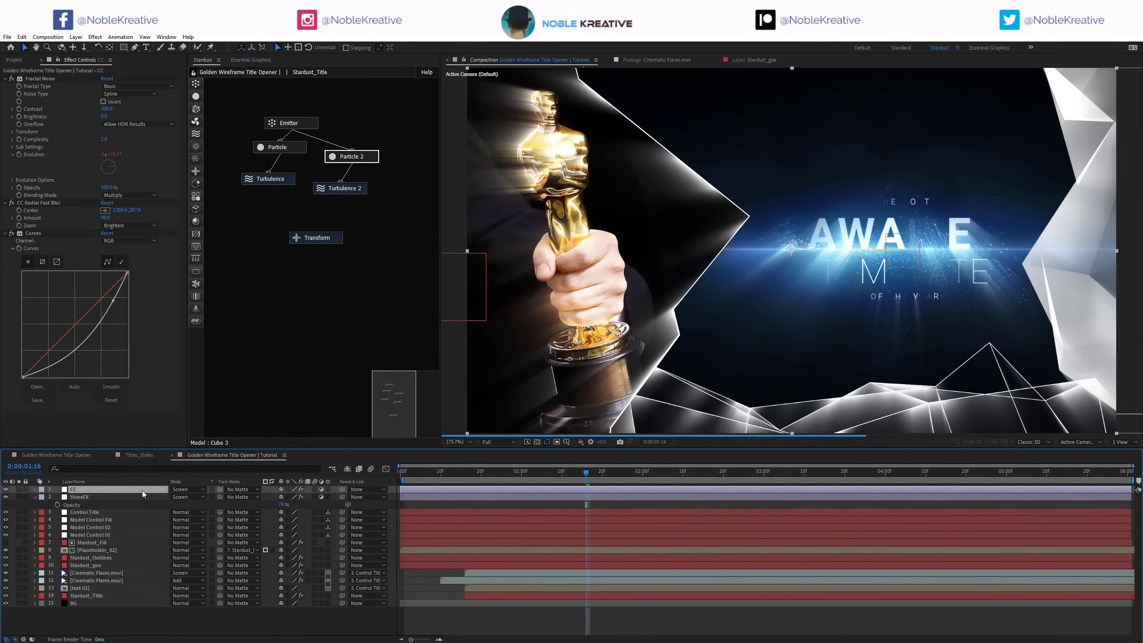
# Step: Remove all effects copied onto the CC layer and apply a CC Toner effect to it instead
pyautogui.click(43, 78)
pyautogui.hotkey('ctrl', 'a')
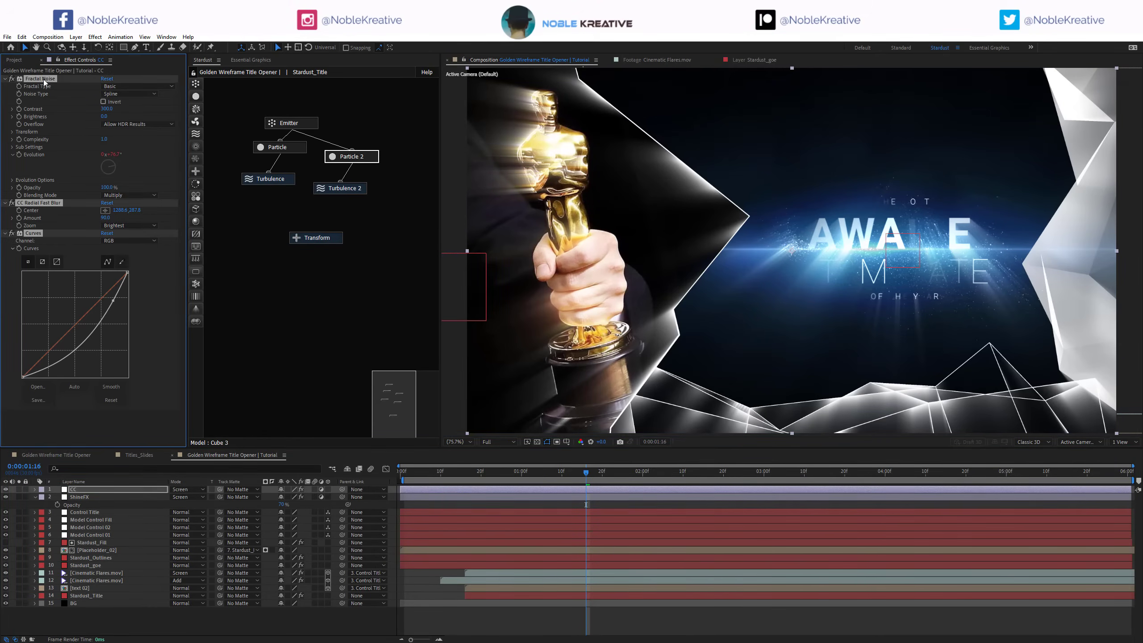
pyautogui.press('Delete')
pyautogui.hotkey('ctrl', 'space')
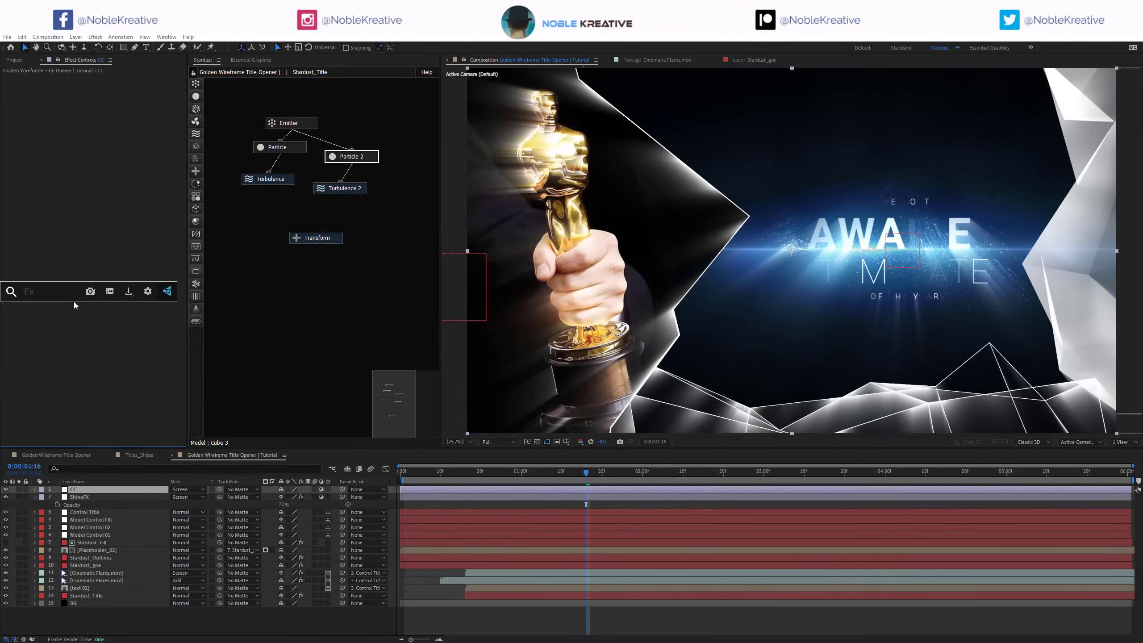
pyautogui.write('cc to')
pyautogui.press('Return')
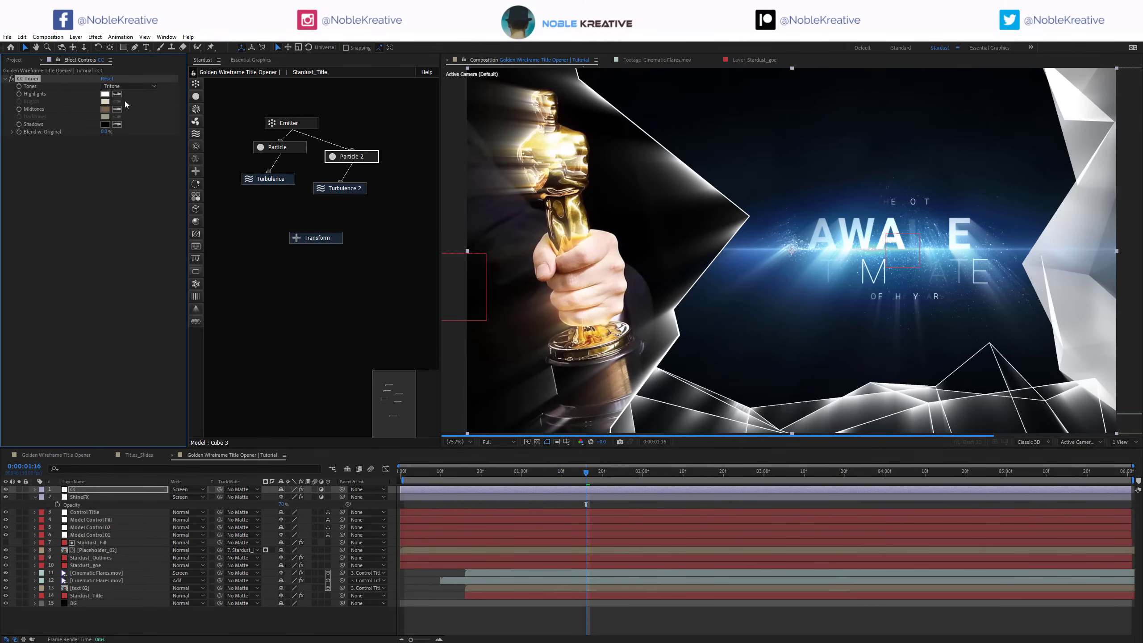
# Step: Set CC Toner's Highlights color to a pale yellow with hue 60° and saturation 30%
pyautogui.click(106, 94)
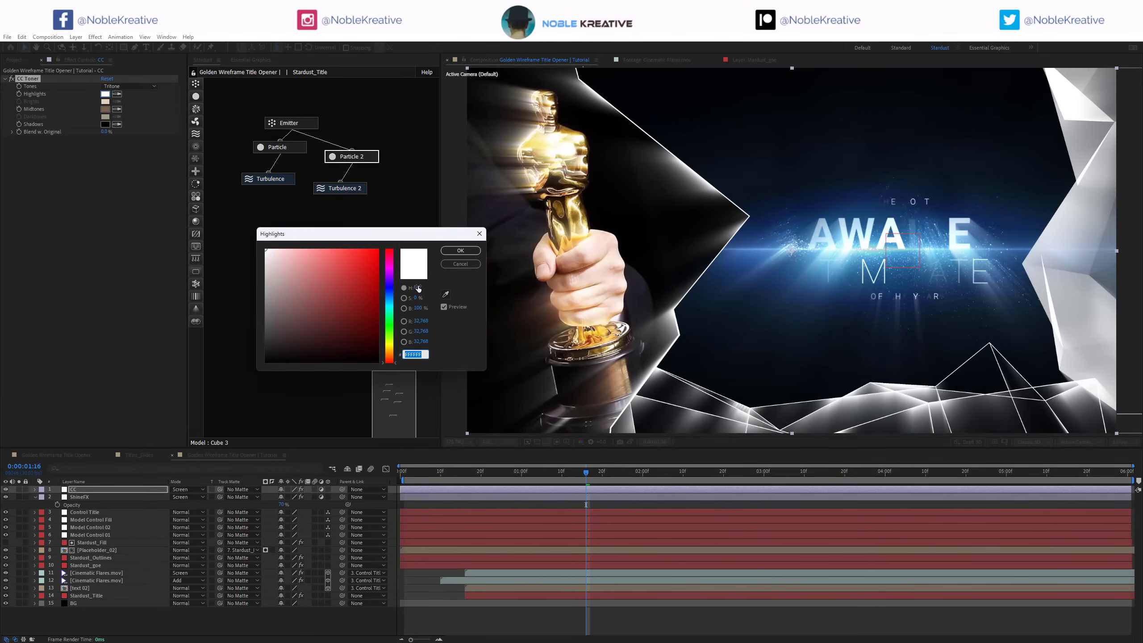
pyautogui.click(417, 288)
pyautogui.write('60')
pyautogui.click(416, 298)
pyautogui.write('30')
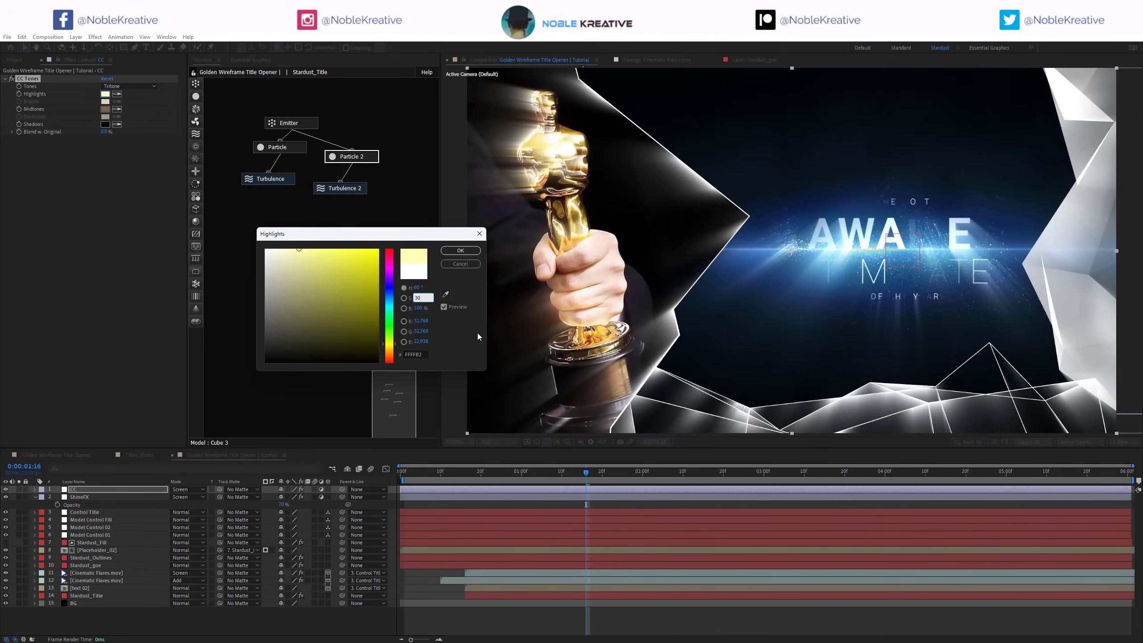
pyautogui.click(478, 337)
pyautogui.click(460, 251)
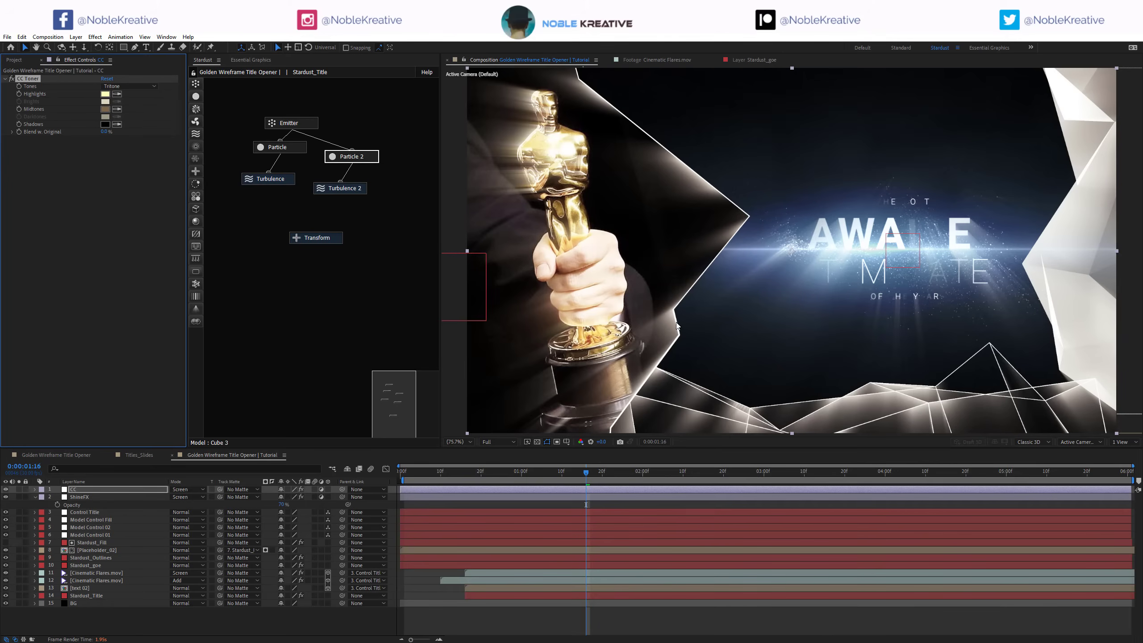
# Step: Reveal the CC layer's opacity property and set the layer's blending mode to Normal
pyautogui.click(142, 491)
pyautogui.press('t')
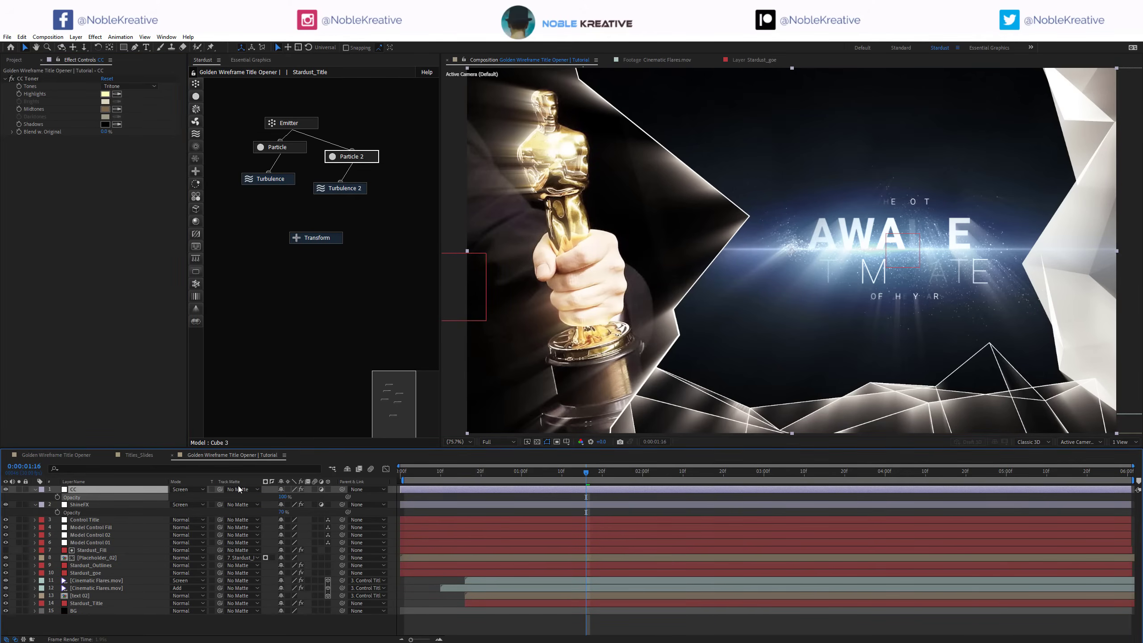
pyautogui.click(188, 489)
pyautogui.click(182, 88)
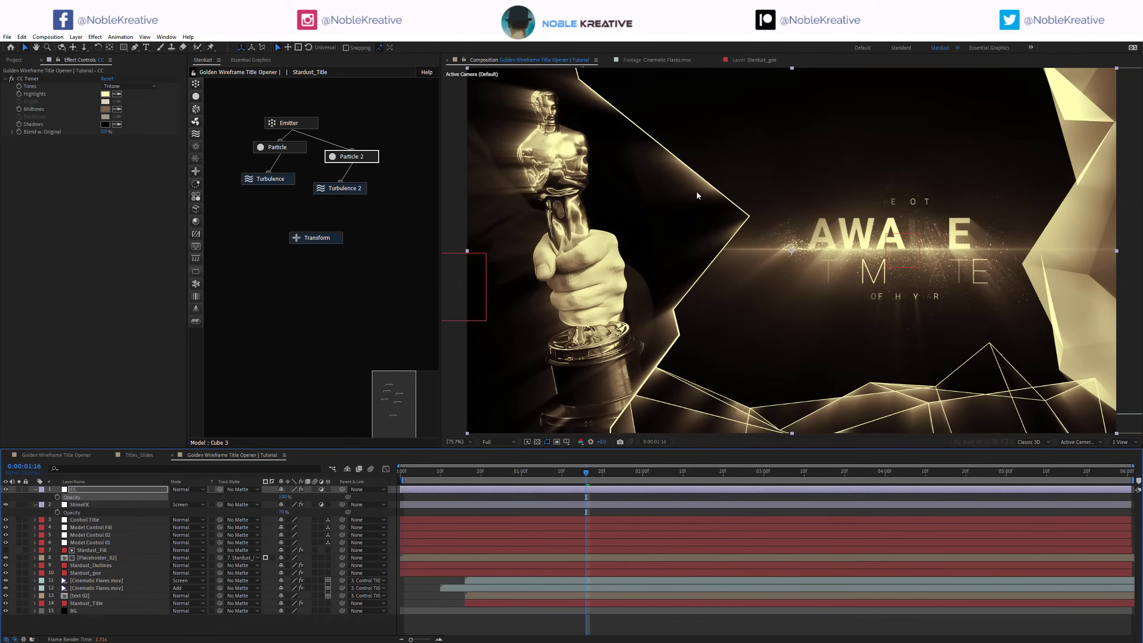
# Step: Add a Curves effect to the CC layer and shape the RGB curve into an S, raising the highlights and slightly lowering the shadows
pyautogui.hotkey('ctrl', 'space')
pyautogui.write('curv')
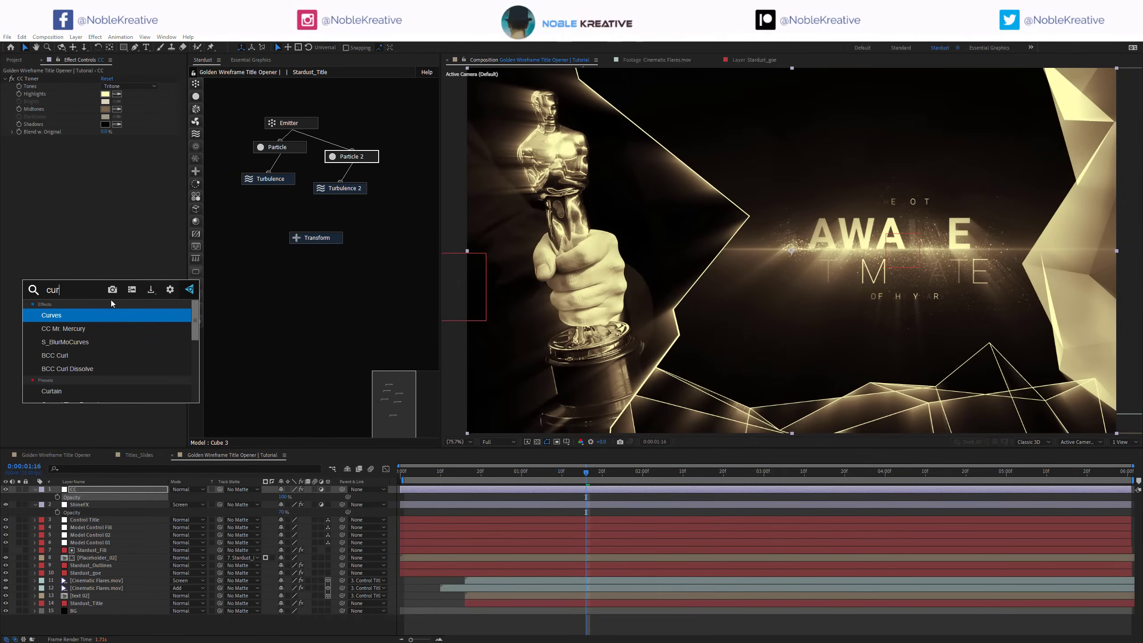
pyautogui.press('Return')
pyautogui.moveTo(100, 206); pyautogui.dragTo(91, 194)
pyautogui.moveTo(47, 248); pyautogui.dragTo(52, 255)
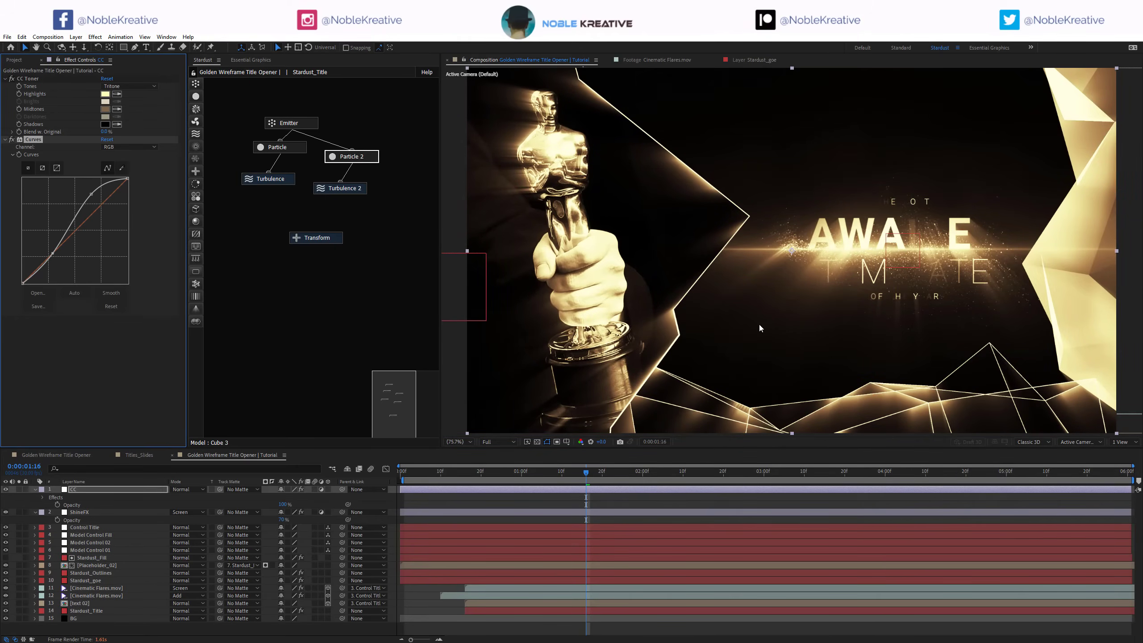
# Step: Duplicate the CC layer, rename the copy Fog, and delete all of its effects
pyautogui.click(87, 489)
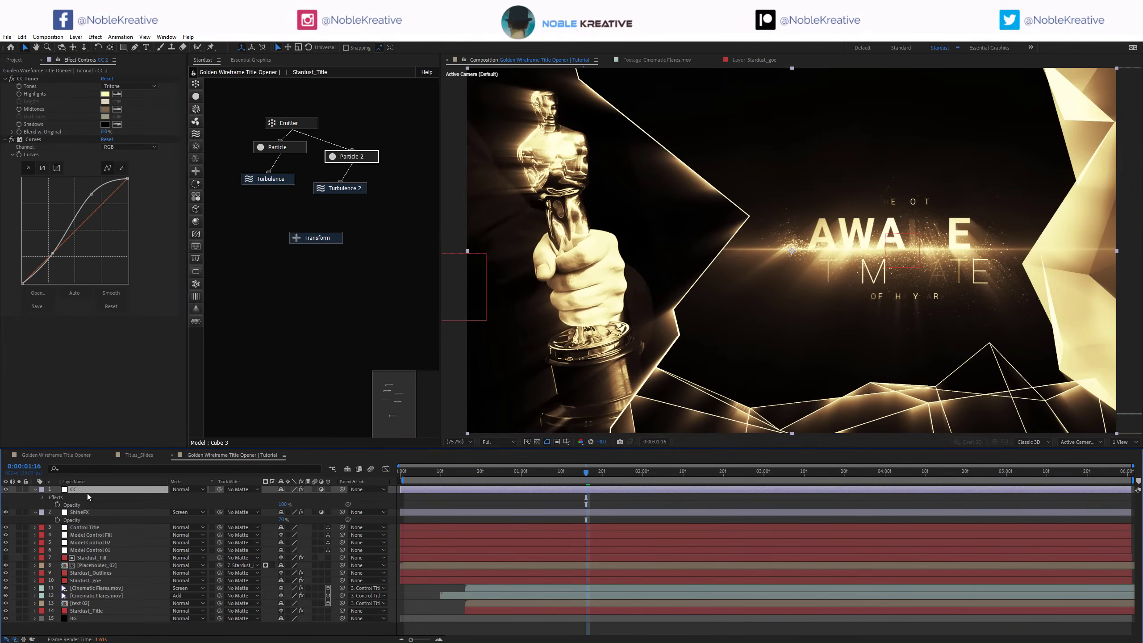
pyautogui.hotkey('ctrl', 'd')
pyautogui.press('Return')
pyautogui.write('F')
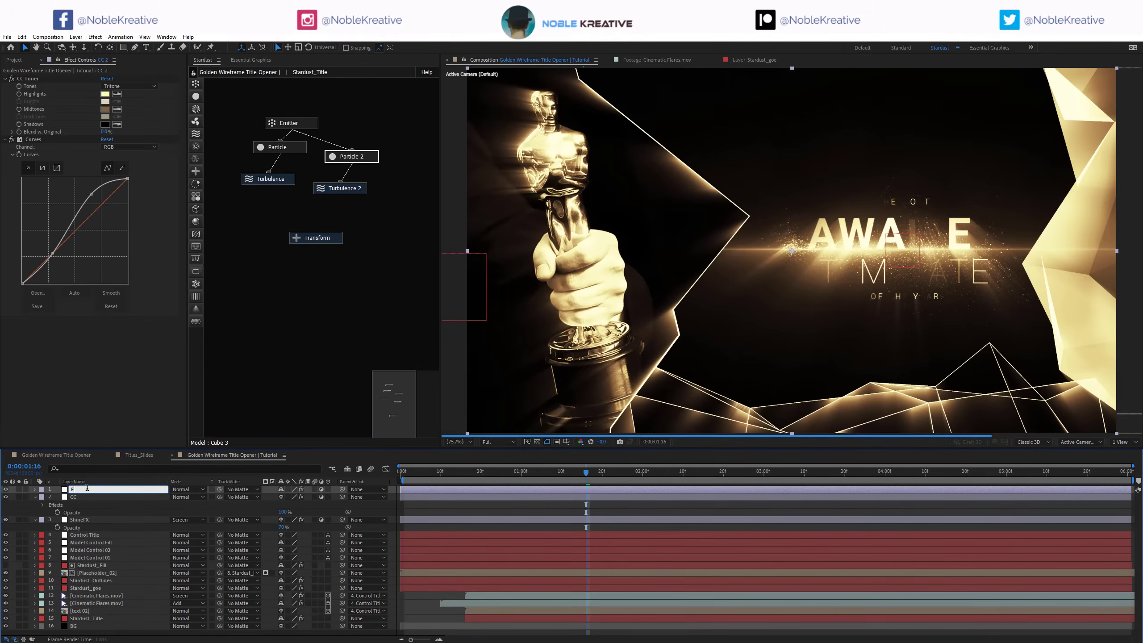
pyautogui.write('og')
pyautogui.press('Return')
pyautogui.click(41, 81)
pyautogui.hotkey('ctrl', 'a')
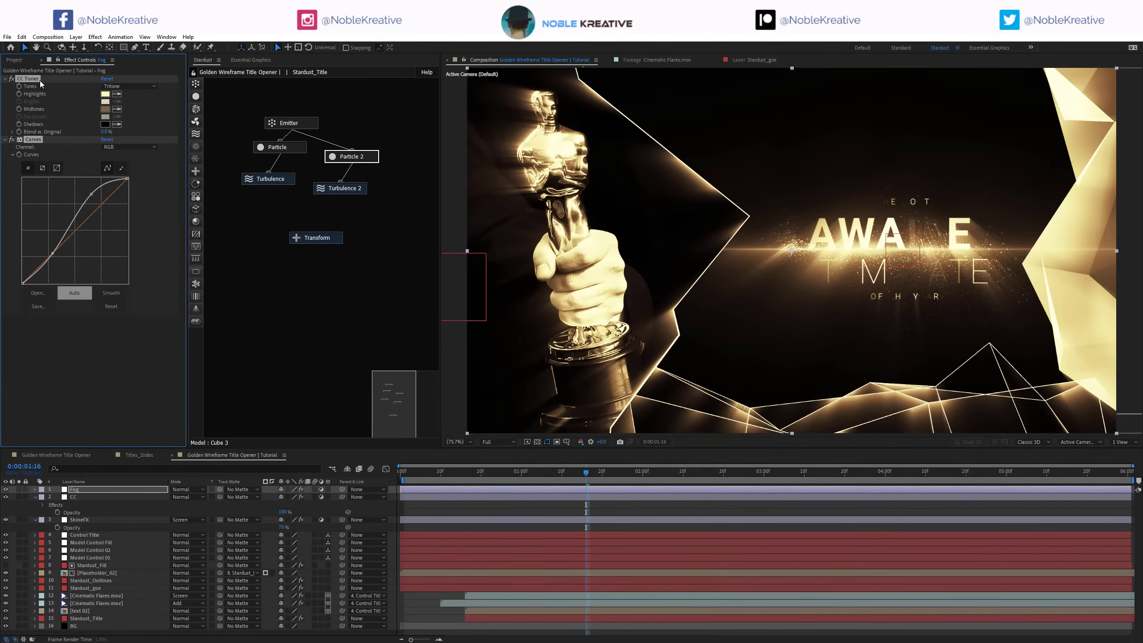
pyautogui.press('Delete')
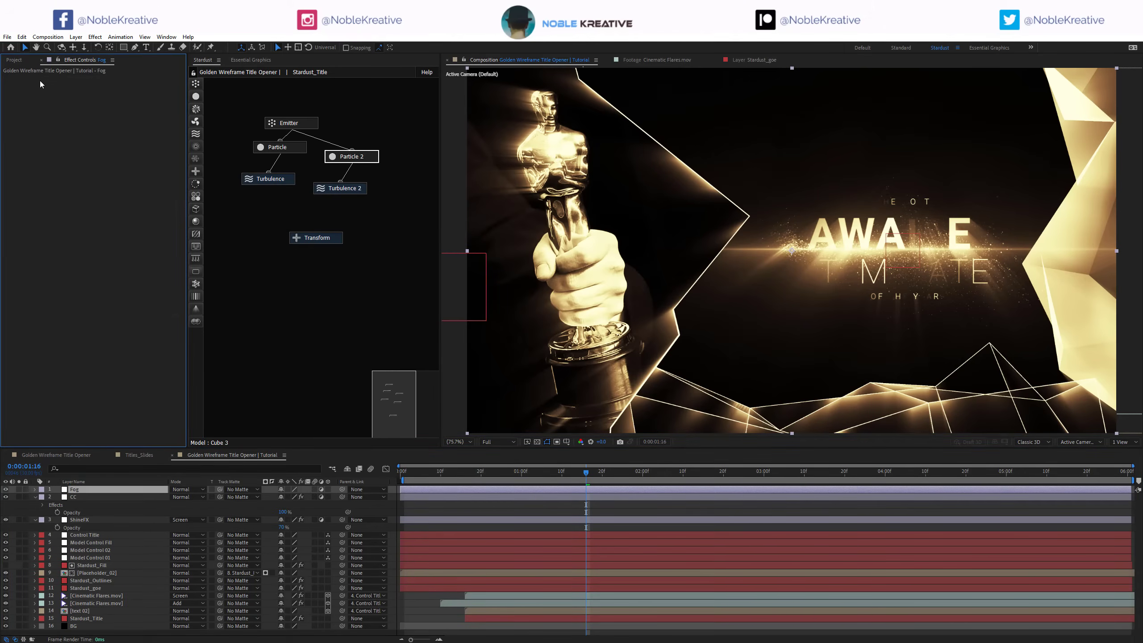
# Step: Apply Fractal Noise to the Fog layer with the fractal type Dynamic, keeping the noise type at Spline
pyautogui.click(109, 490)
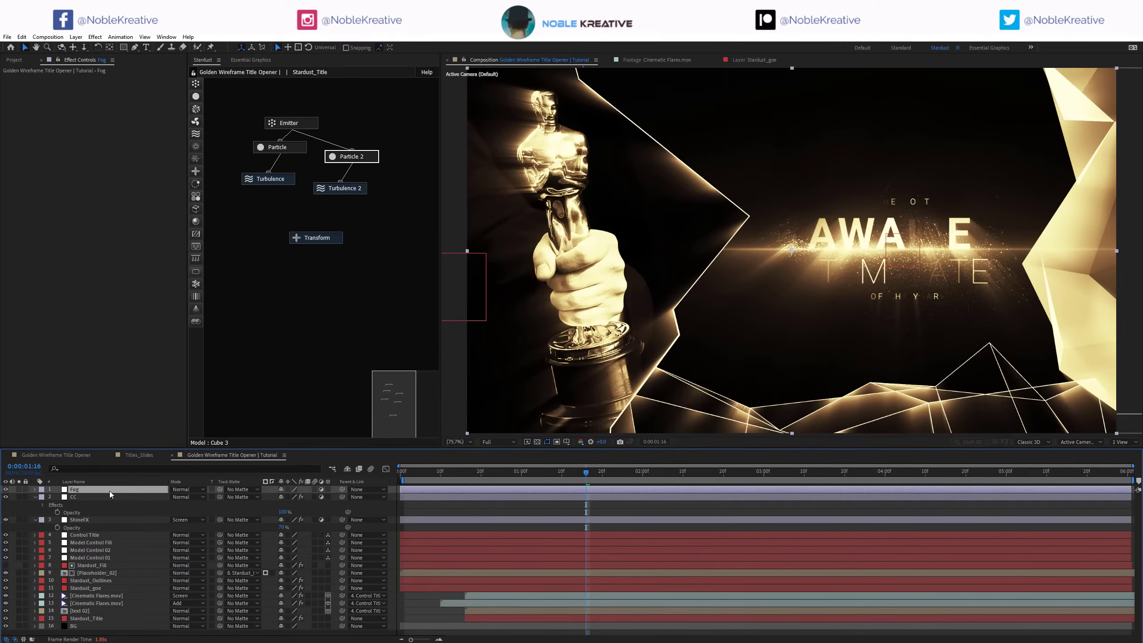
pyautogui.write('fractal')
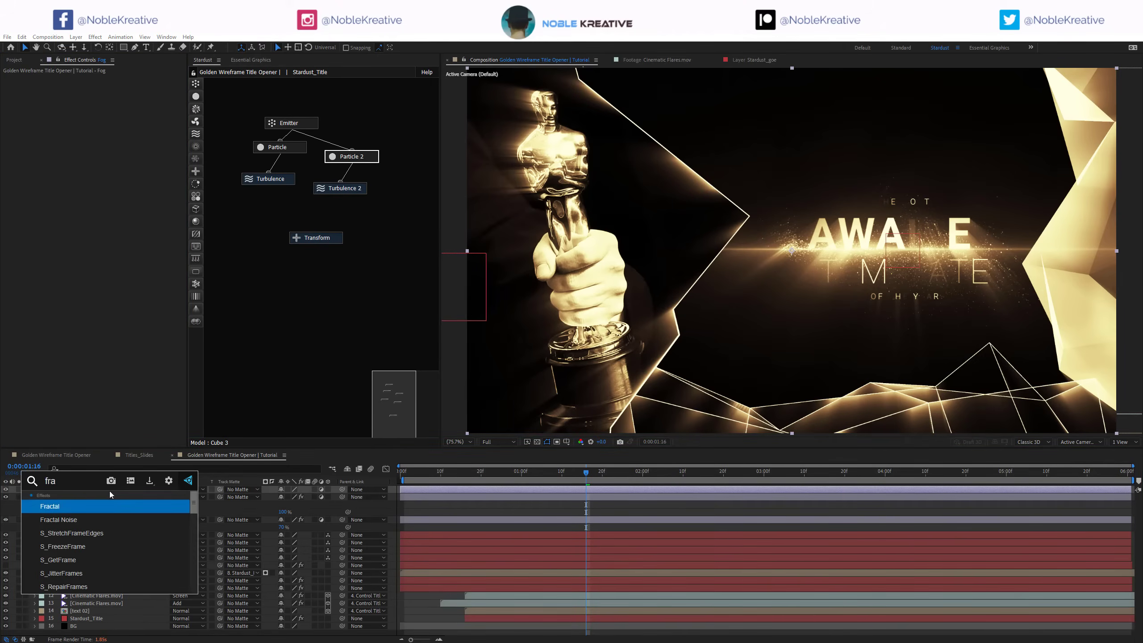
pyautogui.press('Return')
pyautogui.click(135, 86)
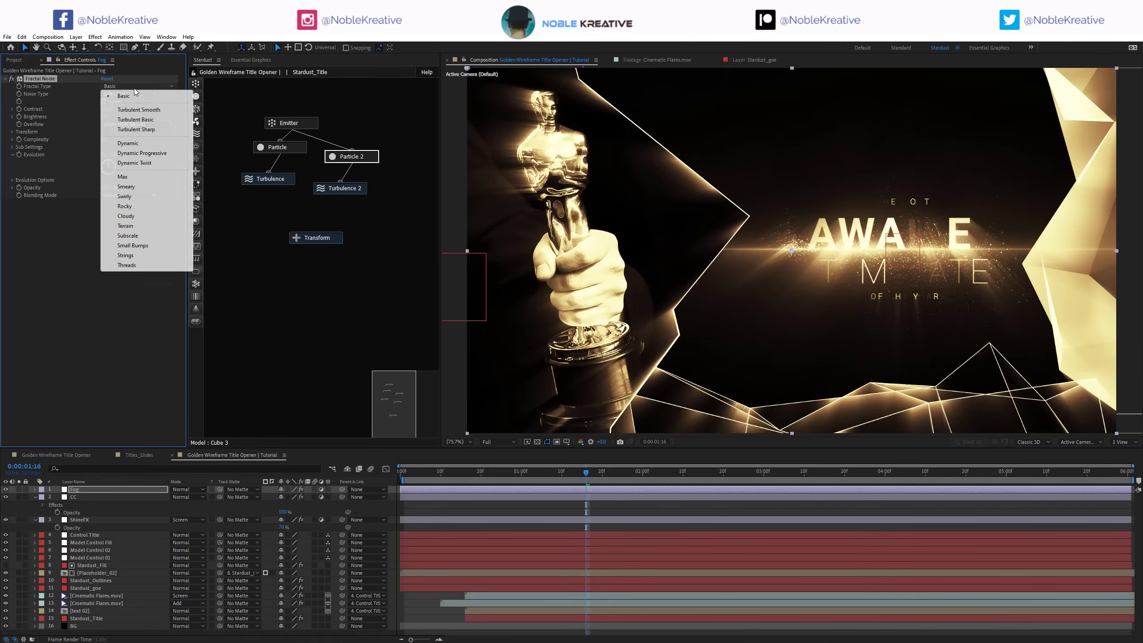
pyautogui.click(131, 143)
pyautogui.click(130, 93)
pyautogui.click(128, 135)
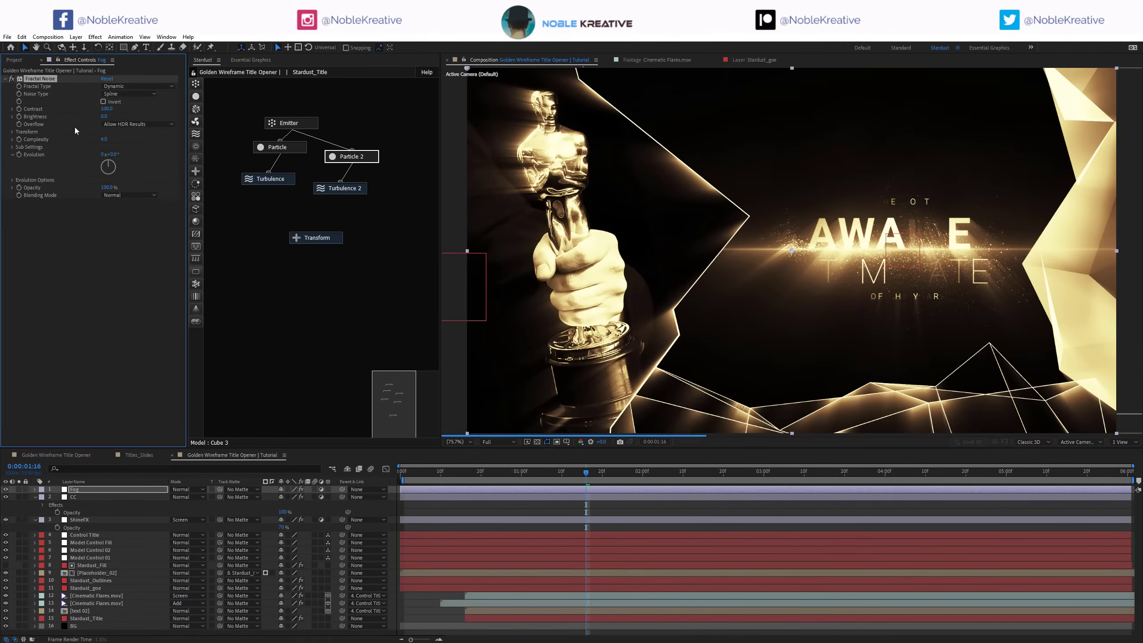
# Step: Set the Fog layer's Fractal Noise contrast to 50 and brightness to -50
pyautogui.click(110, 110)
pyautogui.write('50')
pyautogui.press('Return')
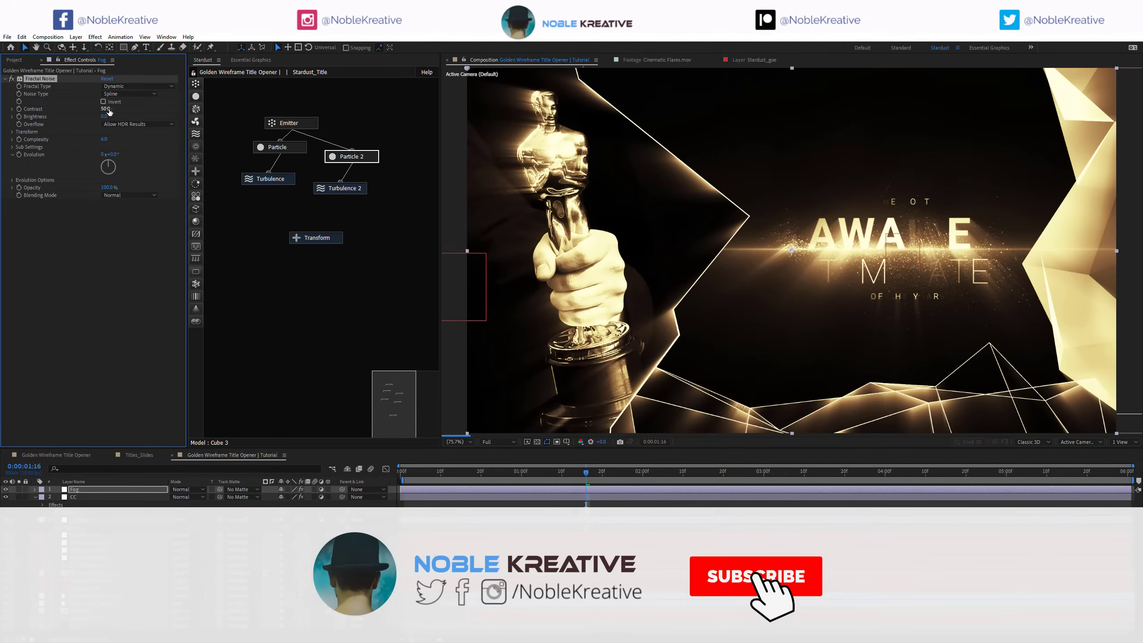
pyautogui.click(107, 116)
pyautogui.write('-50')
pyautogui.press('Return')
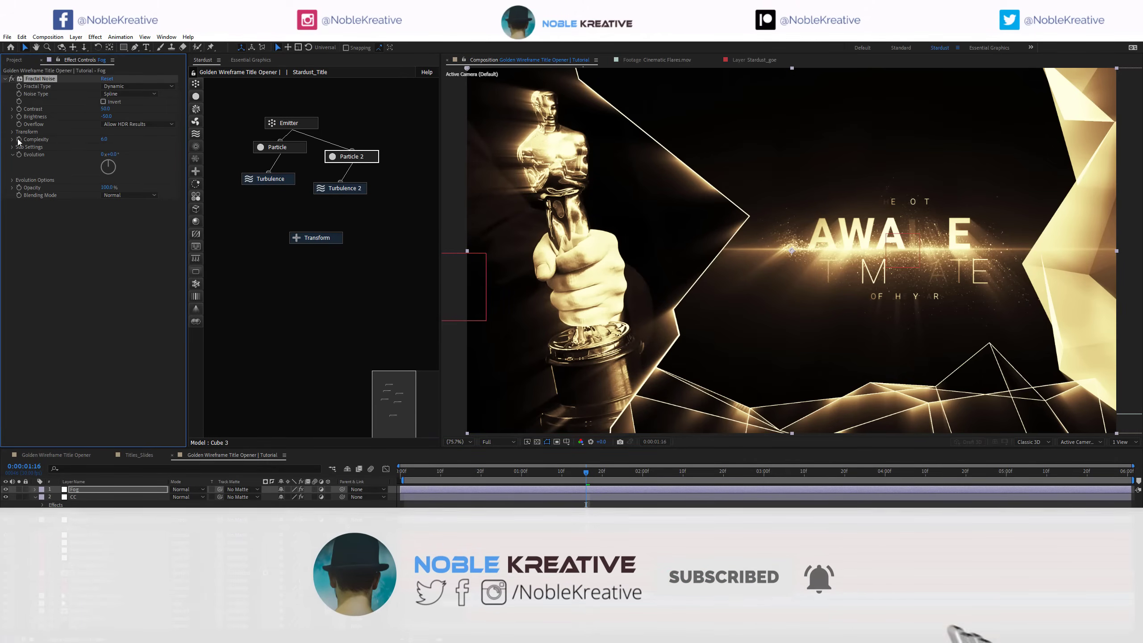
# Step: Set the Fractal Noise complexity to 1 and its transform scale to 600
pyautogui.click(104, 140)
pyautogui.write('1')
pyautogui.press('Return')
pyautogui.click(12, 132)
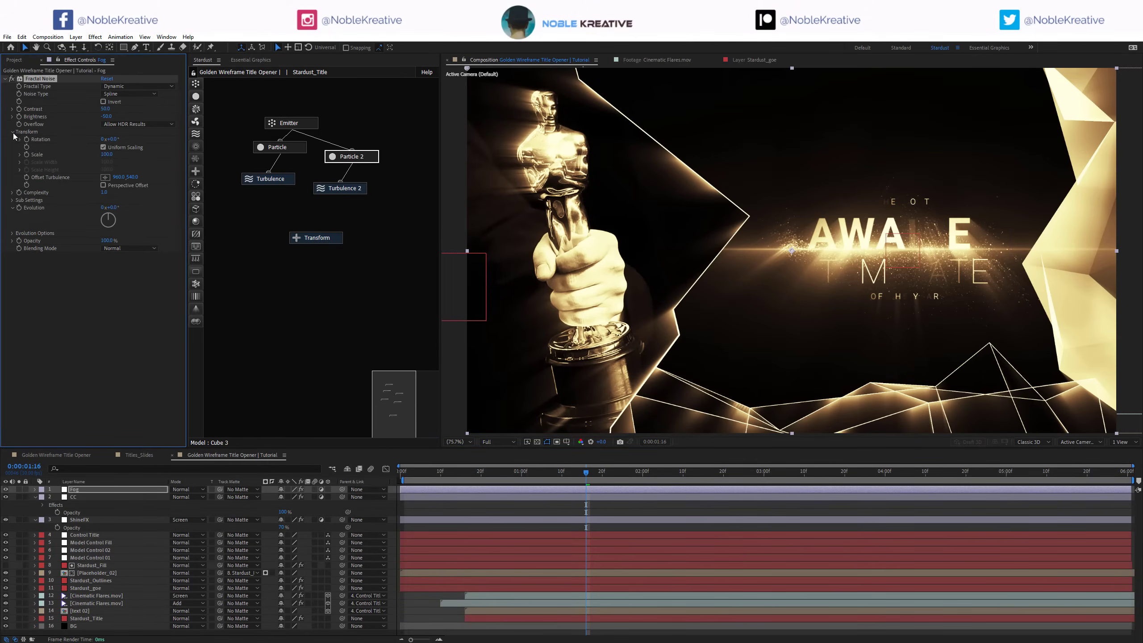
pyautogui.write('600')
pyautogui.press('Return')
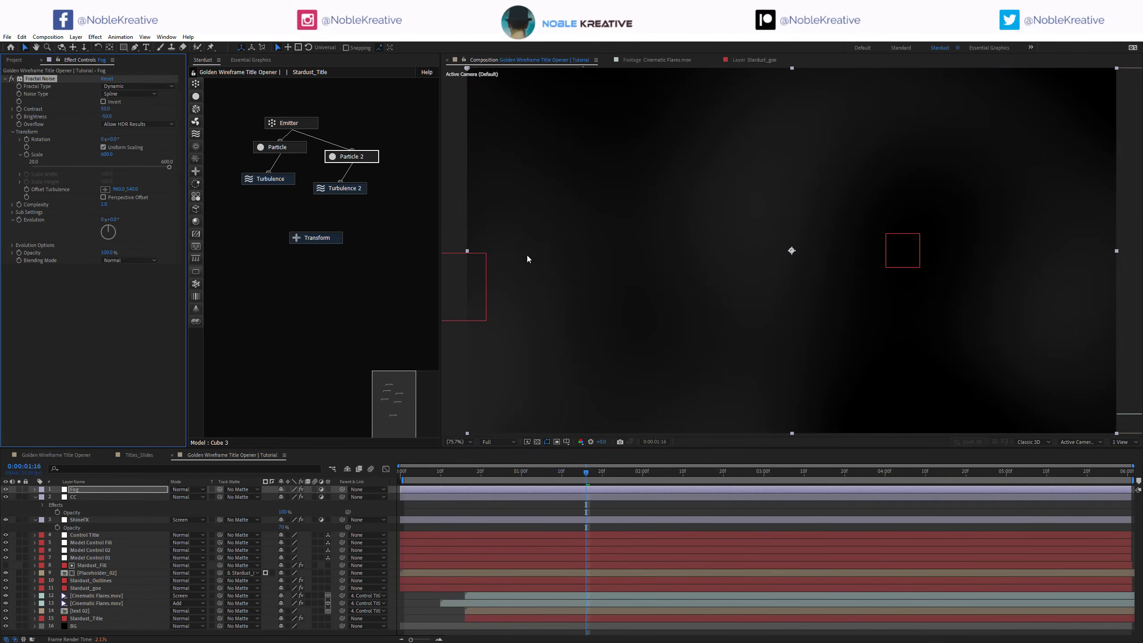
# Step: Set the Fog layer's blending mode to Screen and add a Tint effect to the layer
pyautogui.click(187, 489)
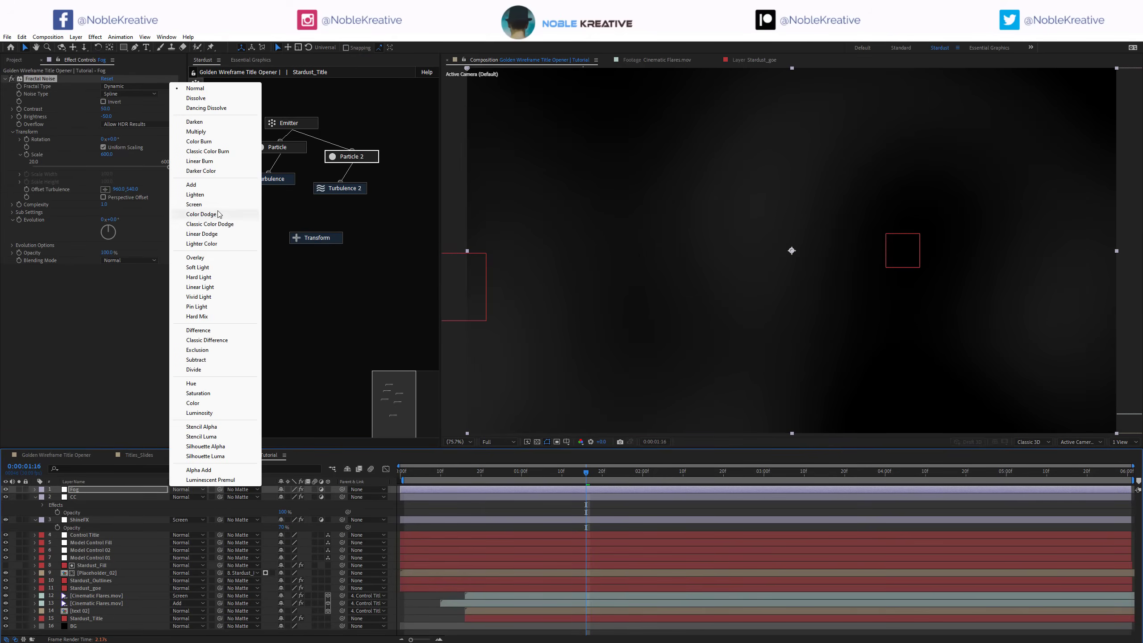
pyautogui.click(198, 210)
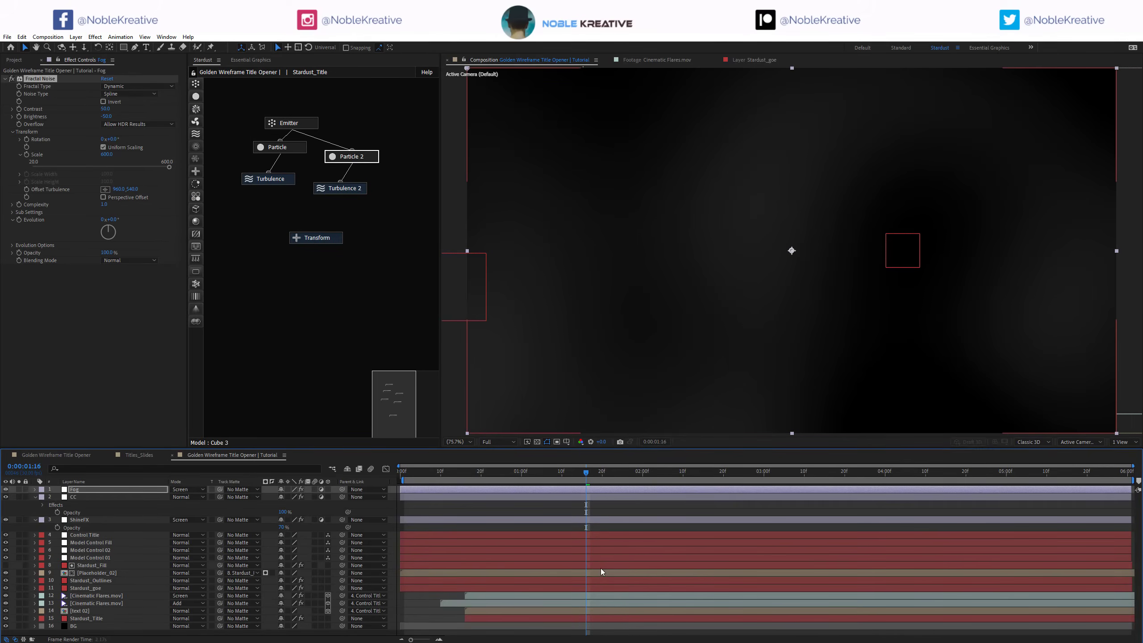
pyautogui.click(96, 489)
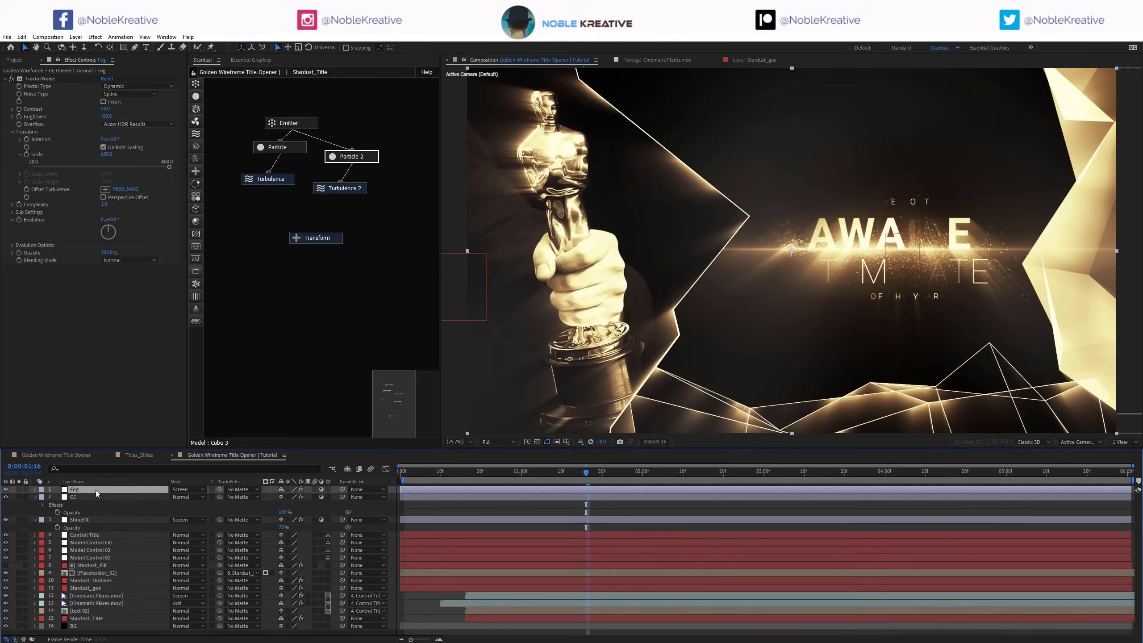
pyautogui.hotkey('ctrl', 'space')
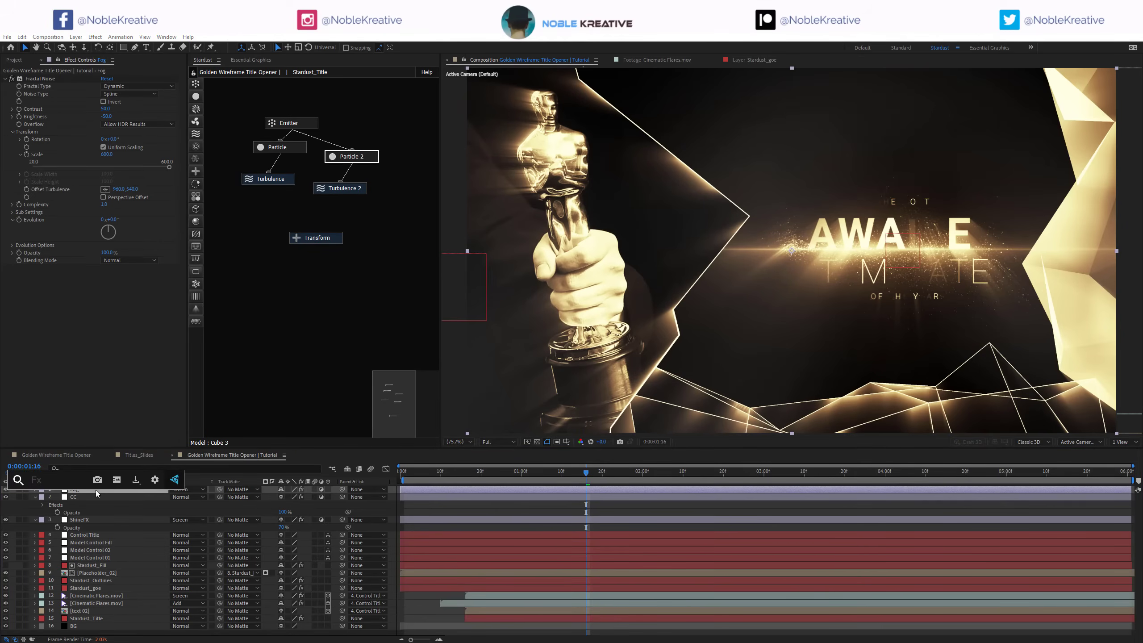
pyautogui.write('tint')
pyautogui.press('Return')
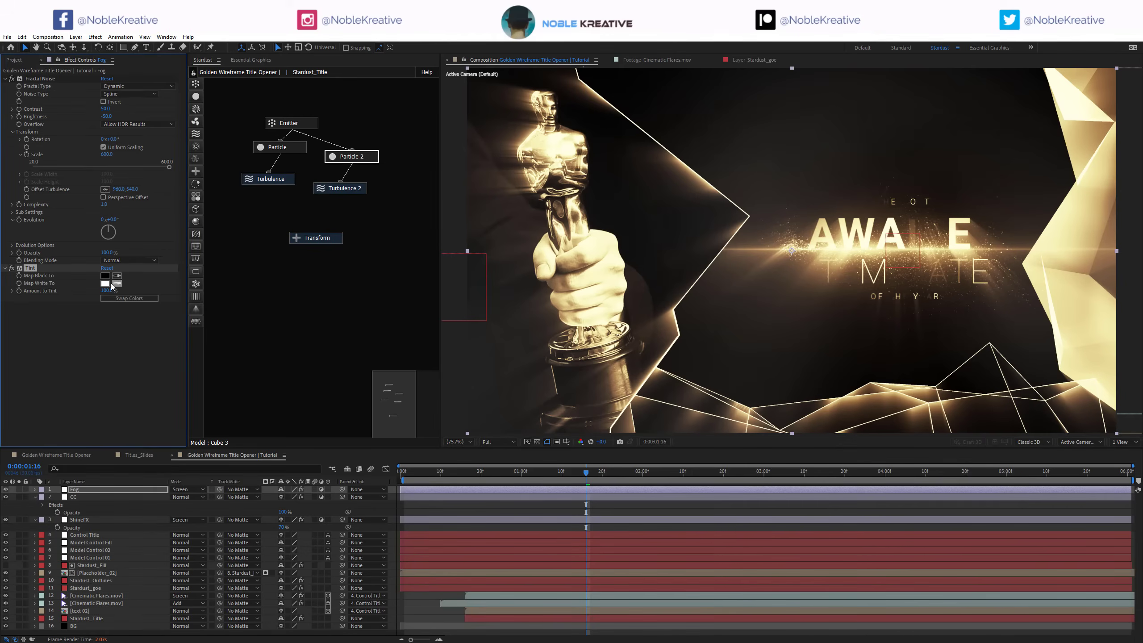
# Step: Set the Tint effect's Map White To color to a muted teal, 51807E
pyautogui.click(105, 283)
pyautogui.click(389, 314)
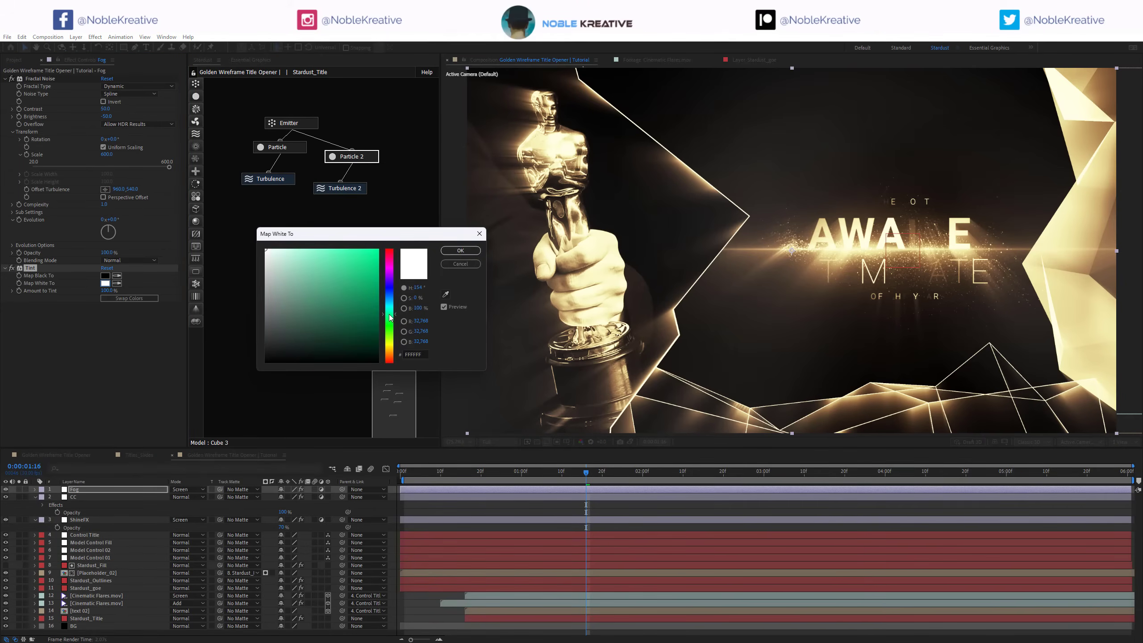
pyautogui.click(312, 298)
pyautogui.click(307, 305)
pyautogui.moveTo(390, 317); pyautogui.dragTo(395, 308)
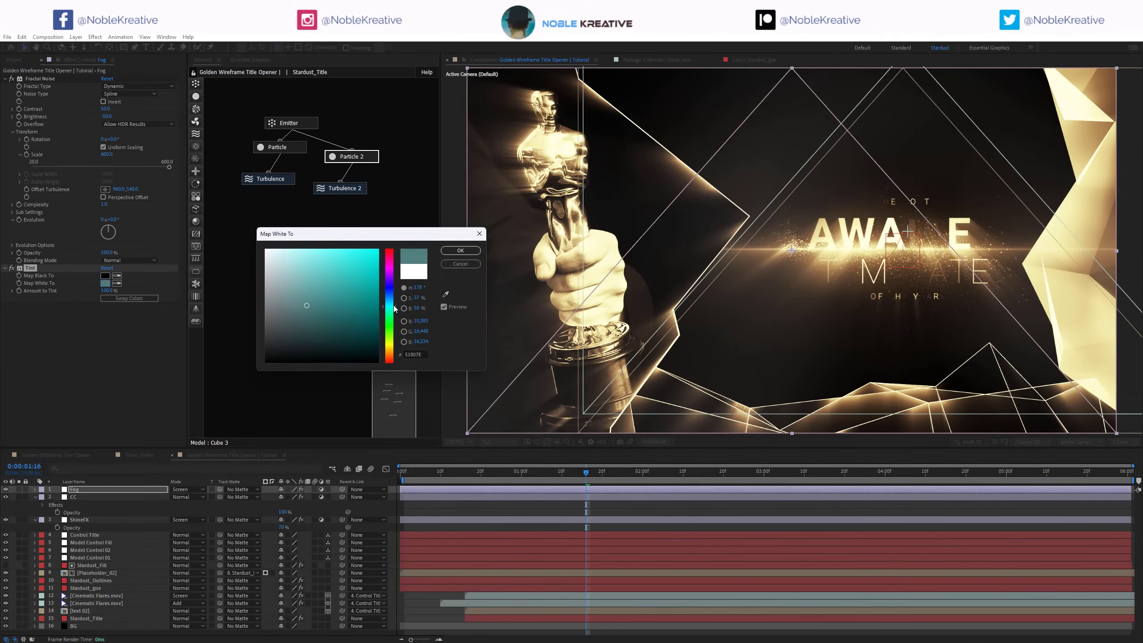
pyautogui.click(446, 251)
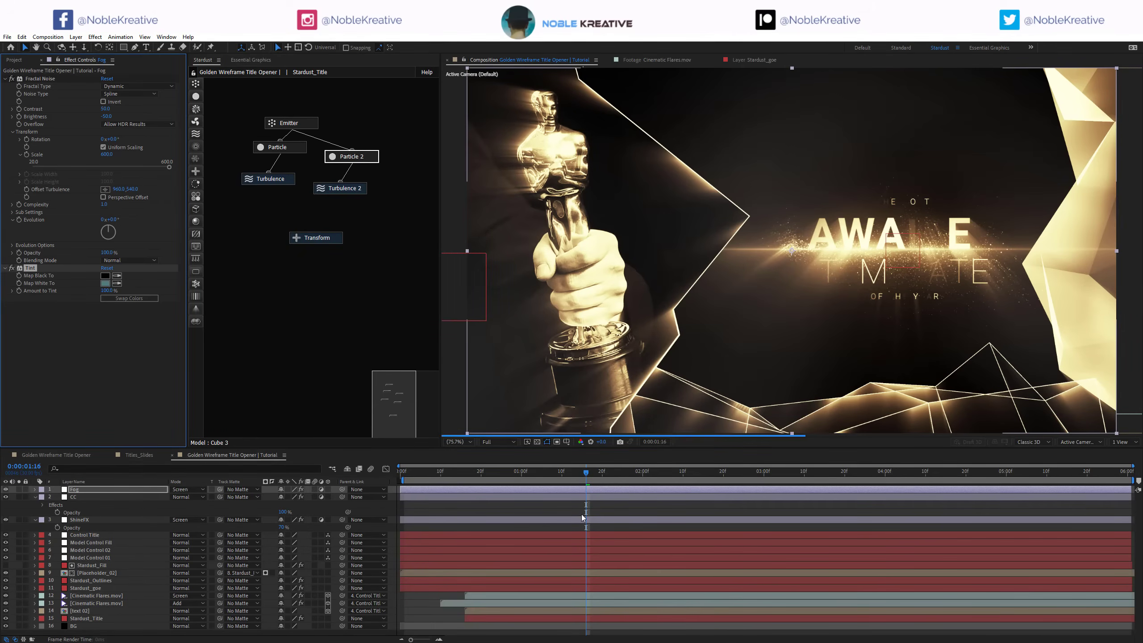
# Step: Duplicate the Fog layer, rename the copy glow, and delete its Fractal Noise and Tint effects
pyautogui.click(123, 487)
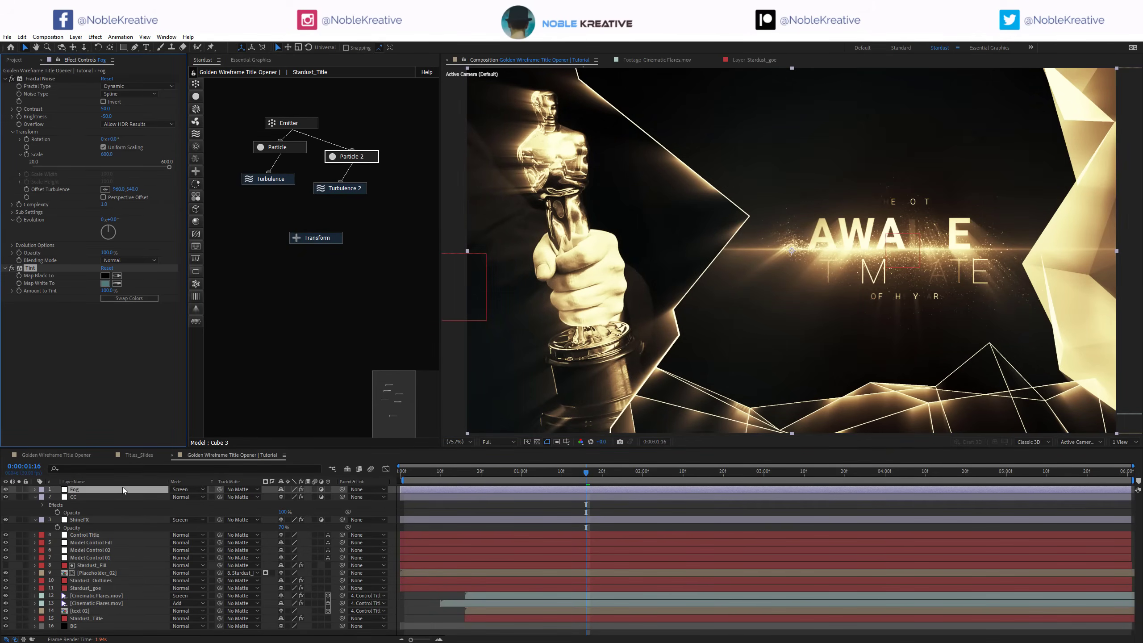
pyautogui.hotkey('ctrl', 'd')
pyautogui.press('Return')
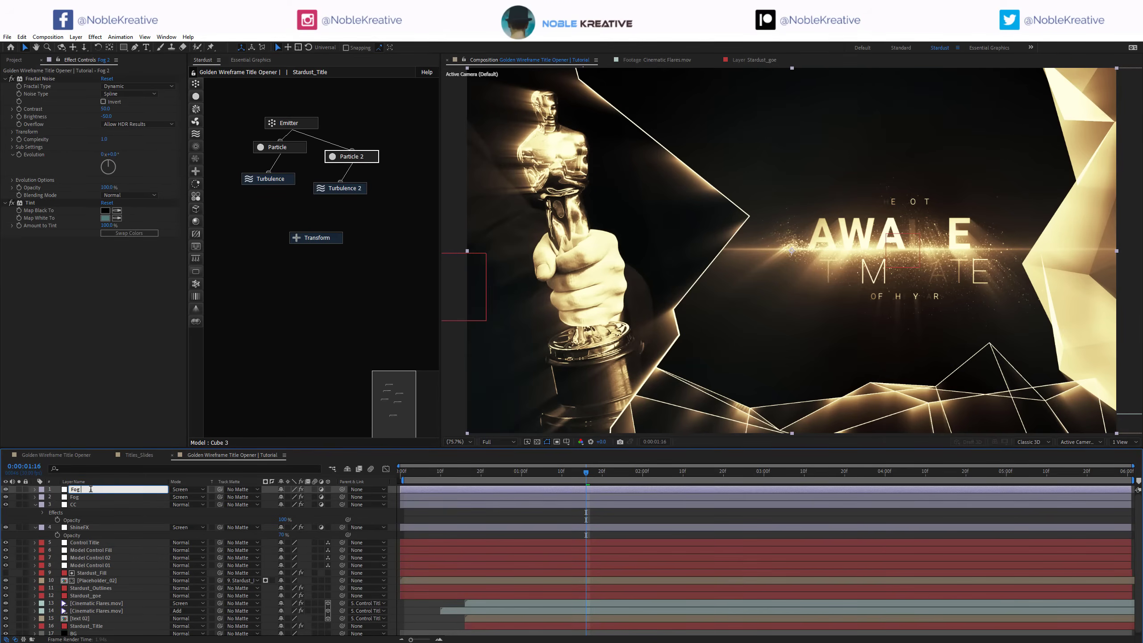
pyautogui.write('glow')
pyautogui.press('Return')
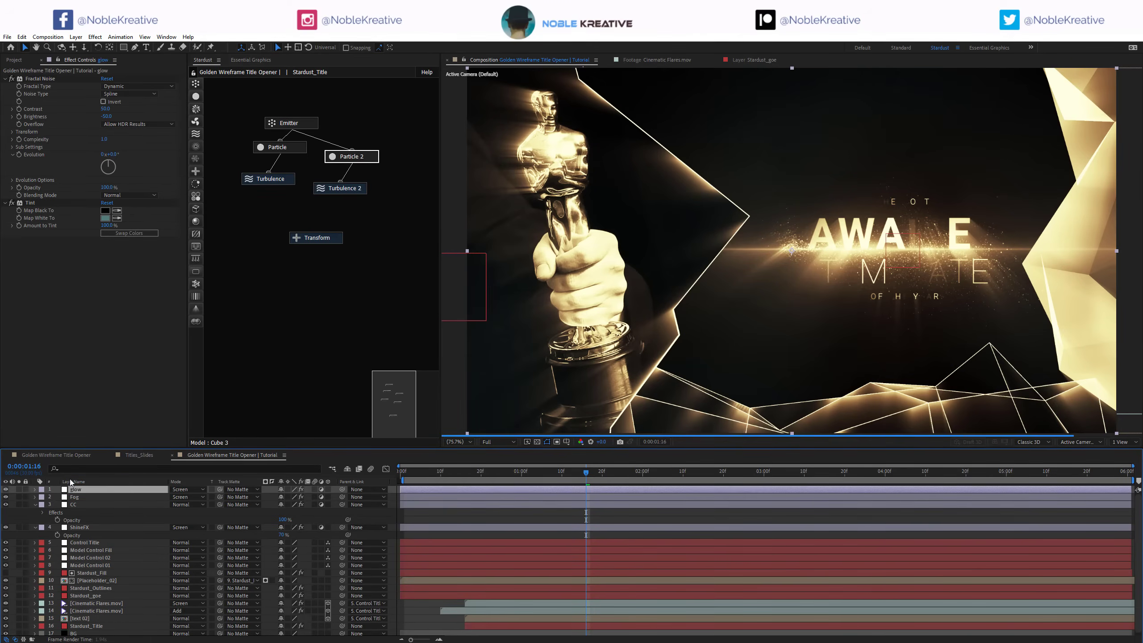
pyautogui.click(27, 204)
pyautogui.keyDown('shift'); pyautogui.click(38, 79); pyautogui.keyUp('shift')
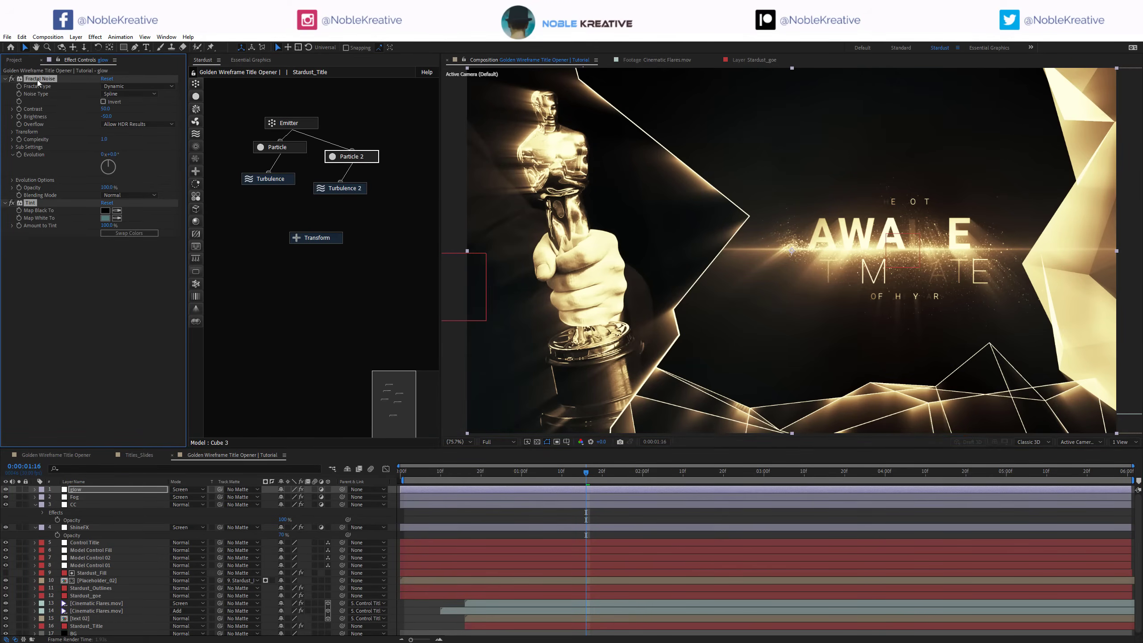
pyautogui.press('Delete')
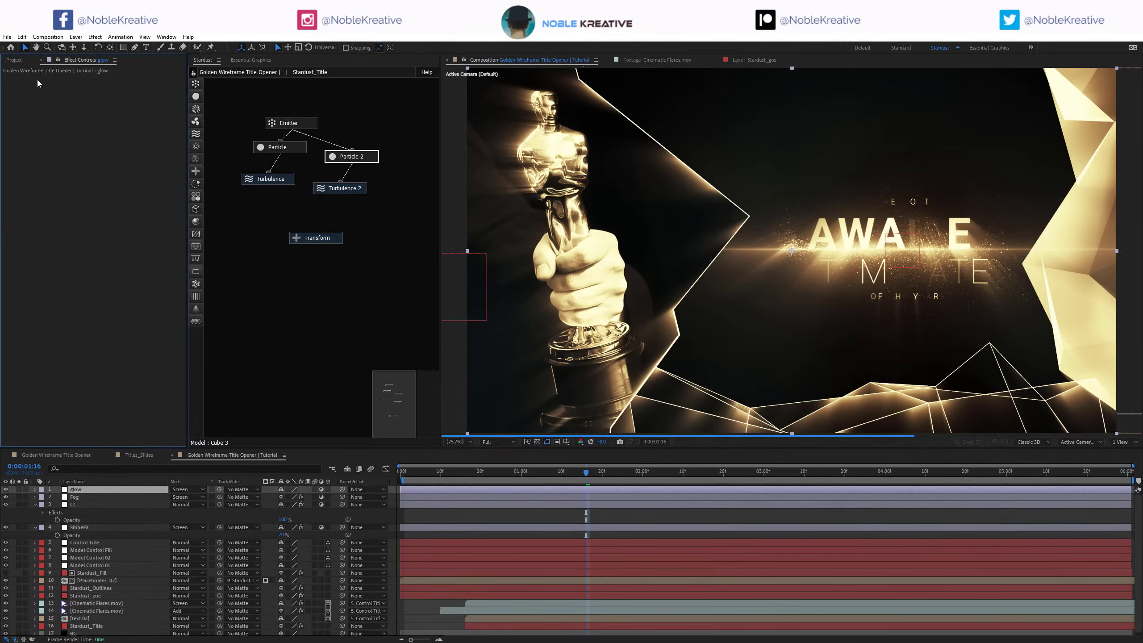
# Step: Add a Glow effect to the glow layer with threshold 90%, radius 30 and intensity 0.5
pyautogui.hotkey('ctrl', 'space')
pyautogui.write('glow')
pyautogui.press('Return')
pyautogui.click(108, 94)
pyautogui.write('90')
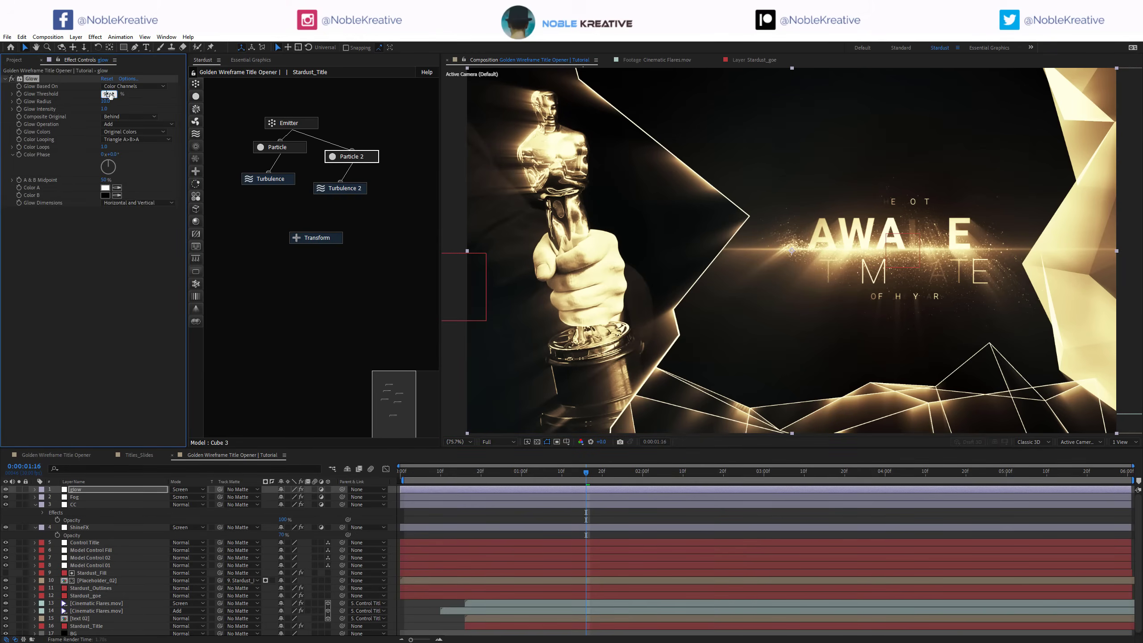
pyautogui.click(106, 101)
pyautogui.write('30')
pyautogui.click(105, 109)
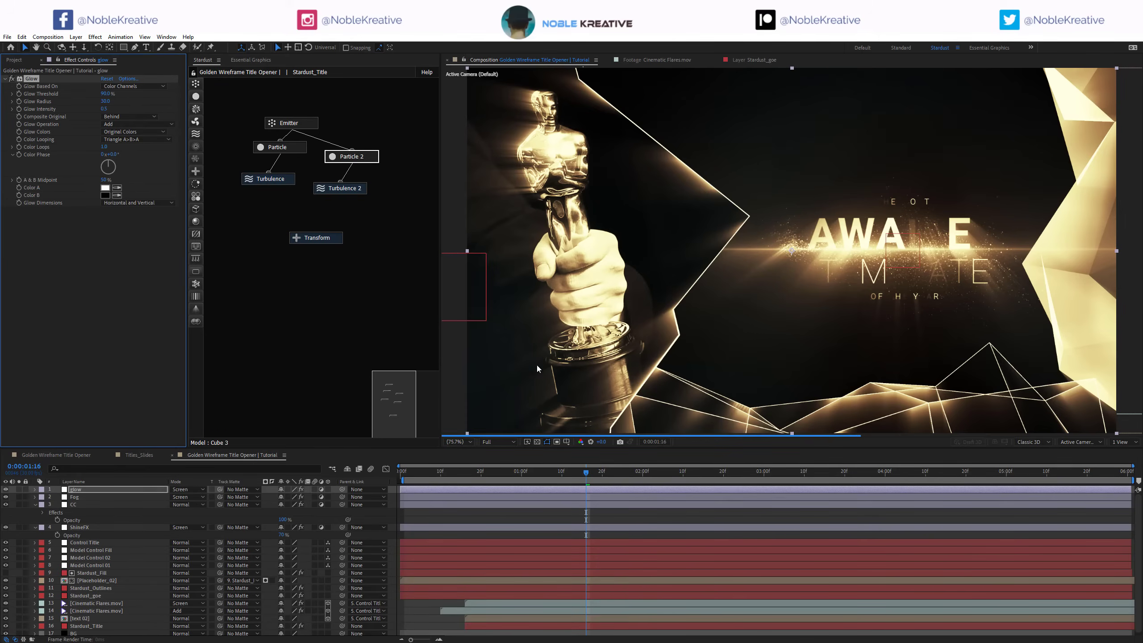
# Step: Set the glow layer's blending mode to Normal and its Glow Operation to Screen
pyautogui.click(188, 489)
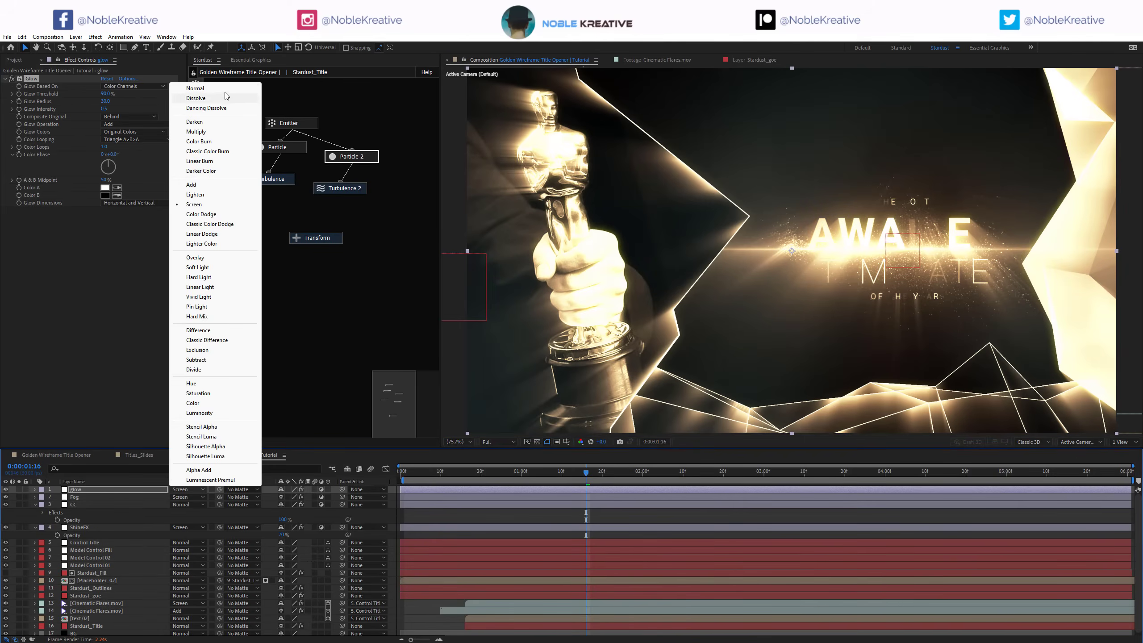
pyautogui.click(194, 88)
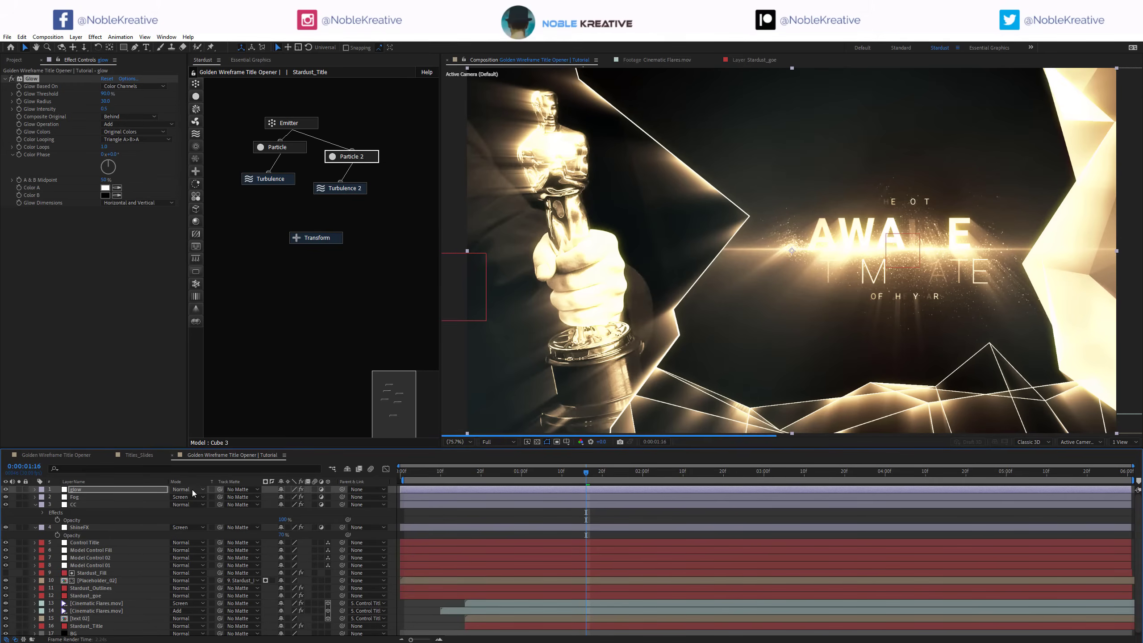
pyautogui.click(135, 124)
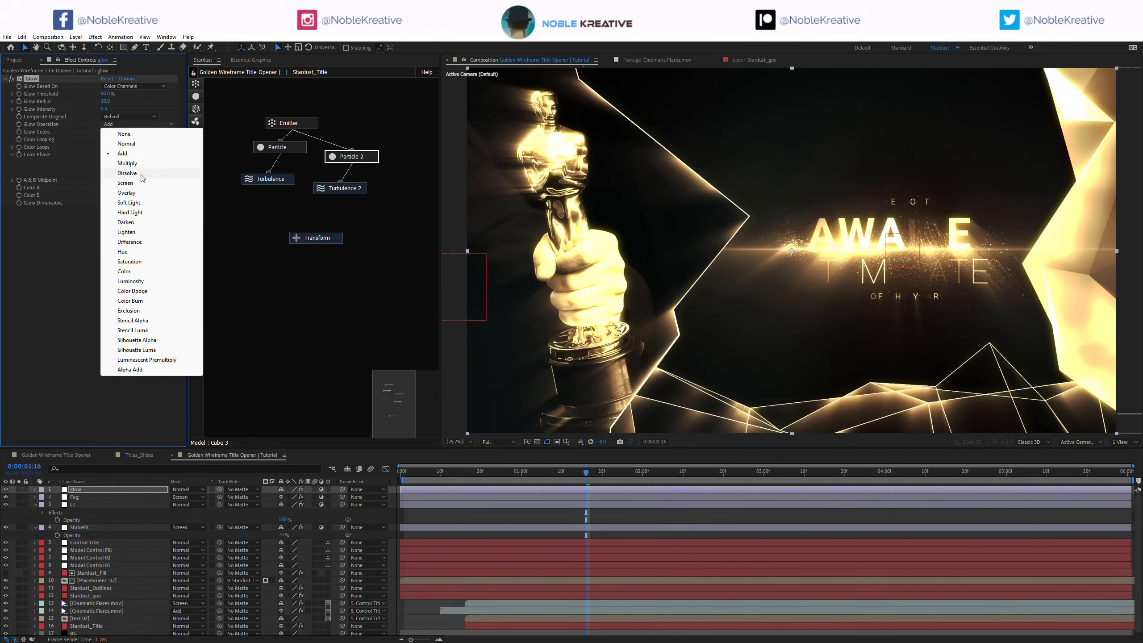
pyautogui.click(126, 183)
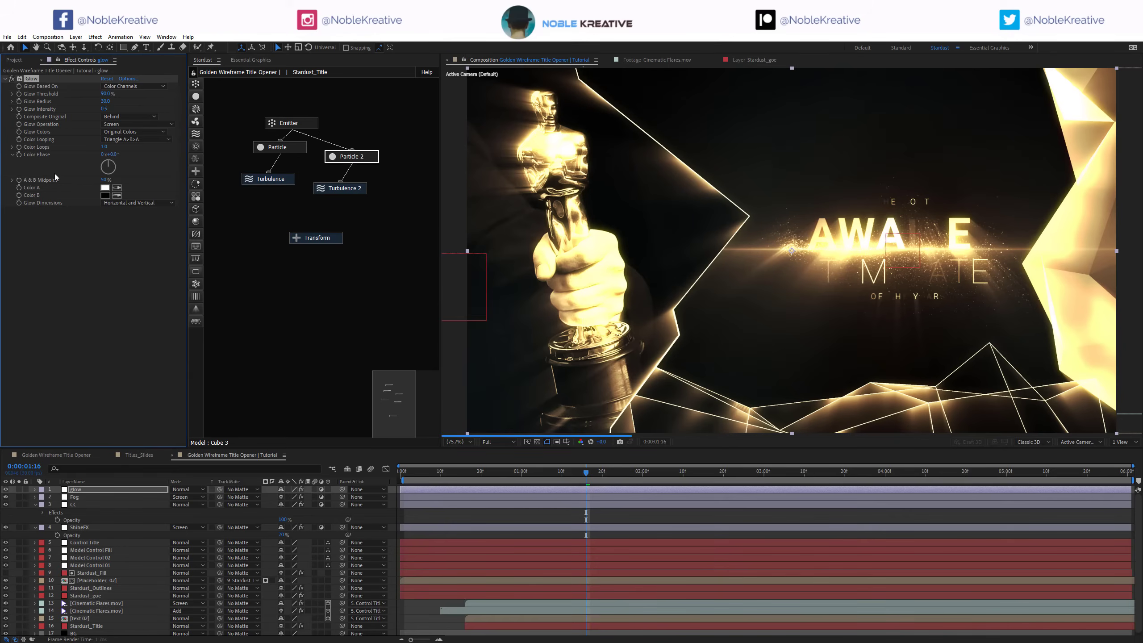
# Step: Hide the layer controls, compare the frame with and without the four adjustment layers, and preview the animation from the beginning
pyautogui.click(143, 490)
pyautogui.press('t')
pyautogui.press('t')
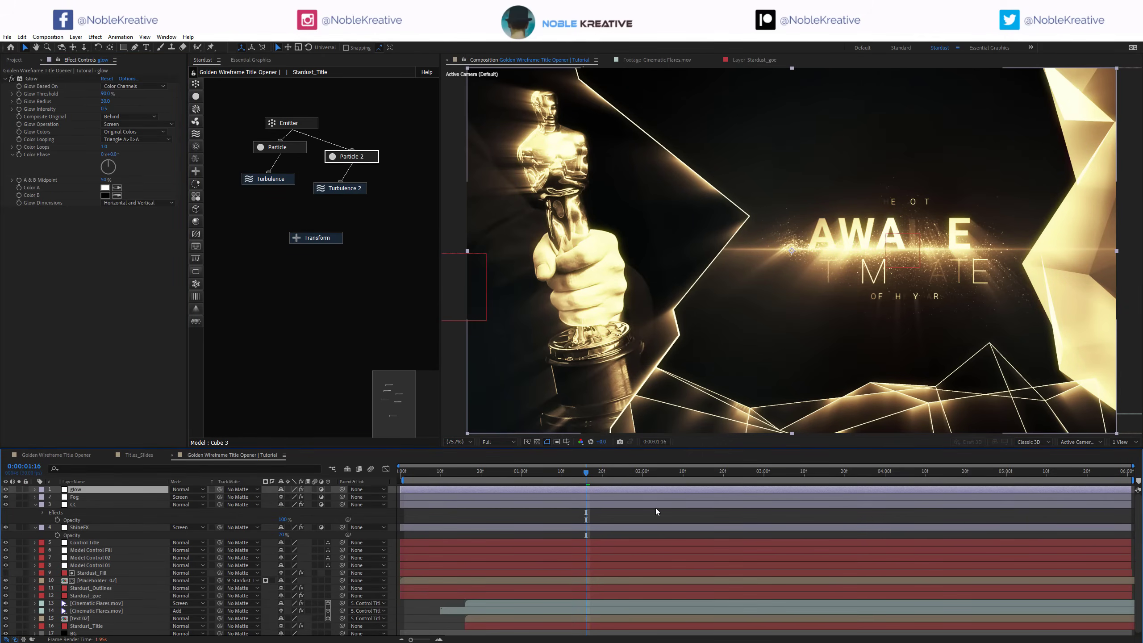
pyautogui.hotkey('ctrl', 'shift', 'h')
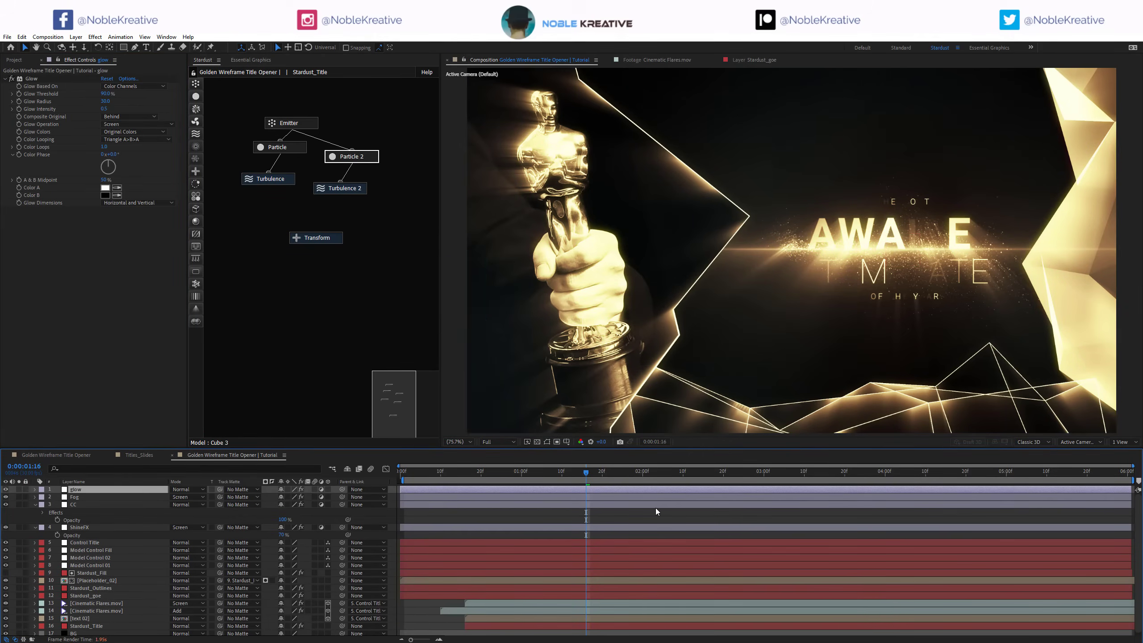
pyautogui.keyDown('shift'); pyautogui.click(84, 530); pyautogui.keyUp('shift')
pyautogui.click(7, 529)
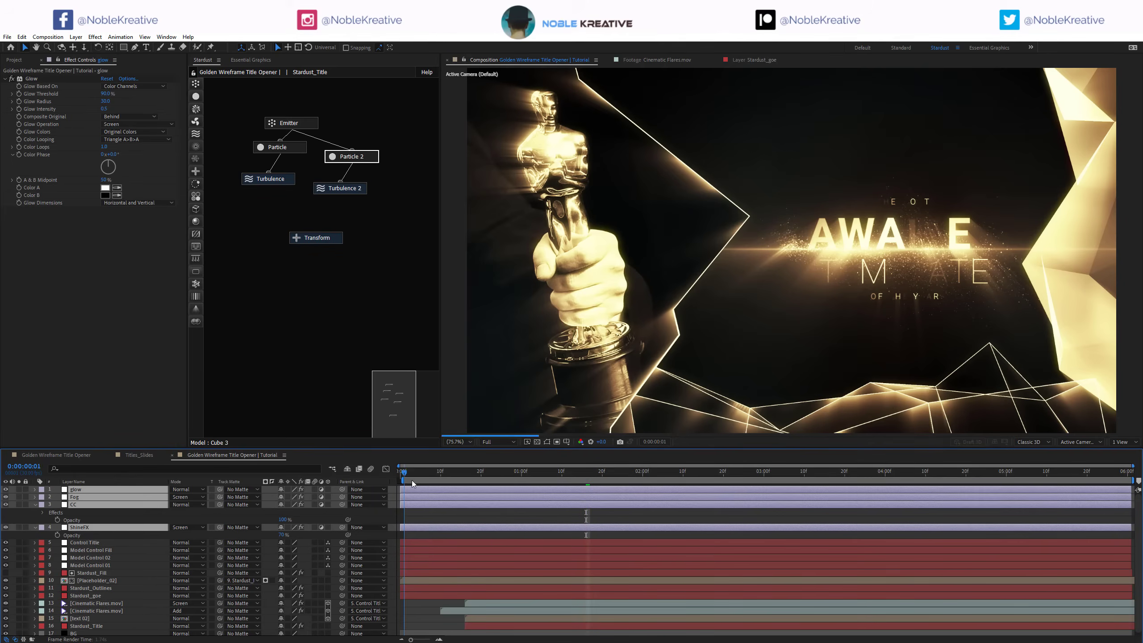
pyautogui.click(404, 476)
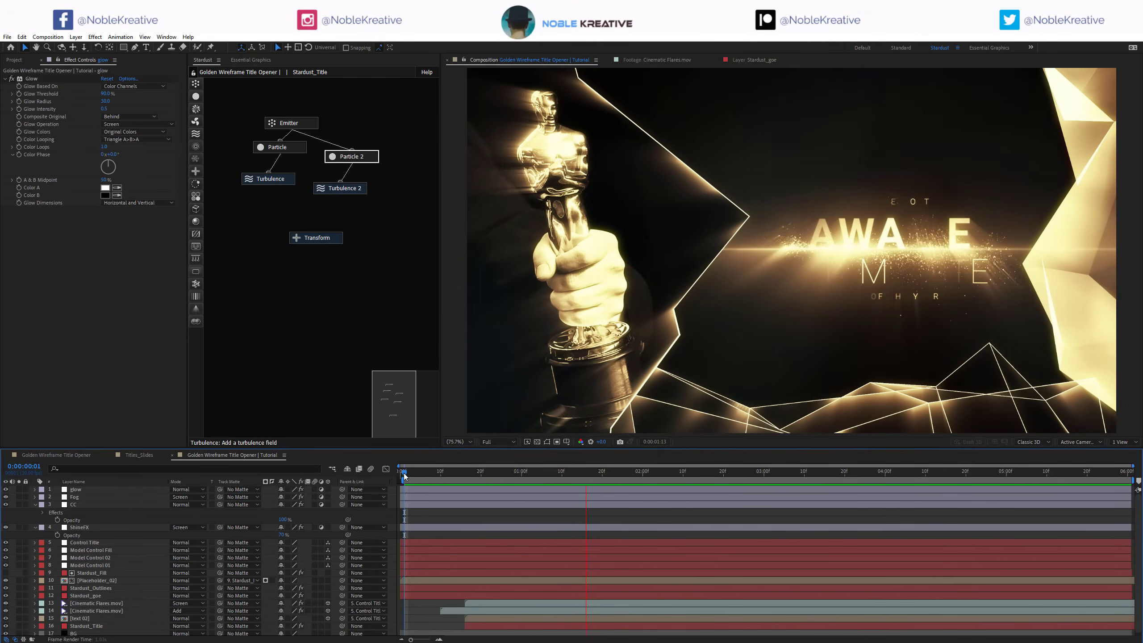
pyautogui.press('space')
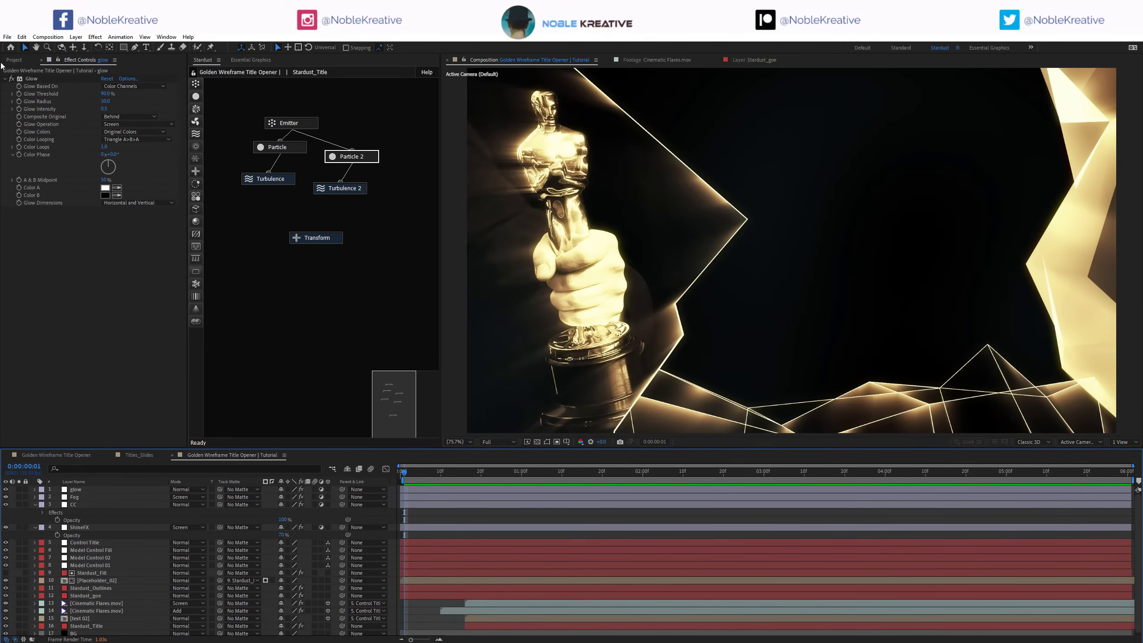
# Step: Open the Transition composition, go to 0:00:01:03, and solo the Stardust_Fill layer
pyautogui.click(14, 59)
pyautogui.doubleClick(58, 379)
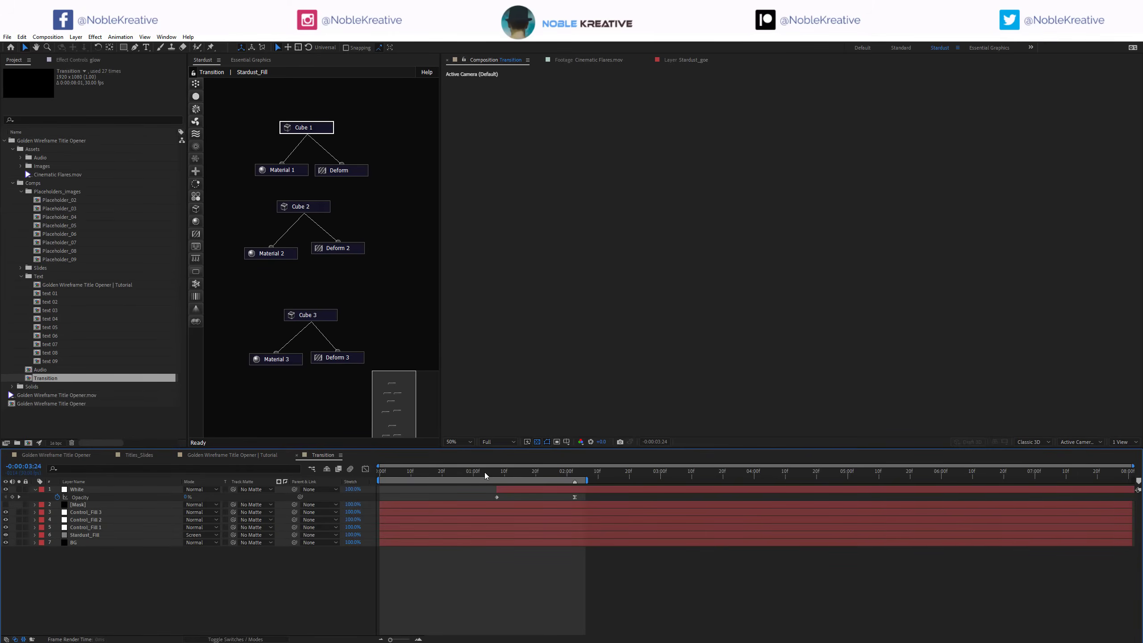
pyautogui.click(484, 472)
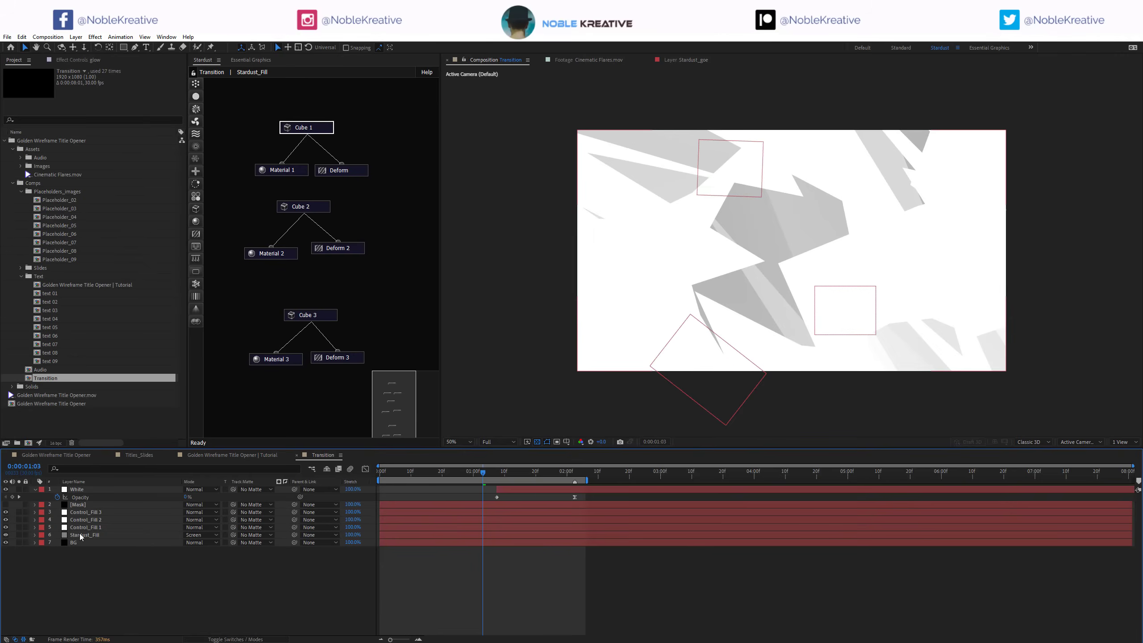
pyautogui.click(80, 535)
pyautogui.click(19, 535)
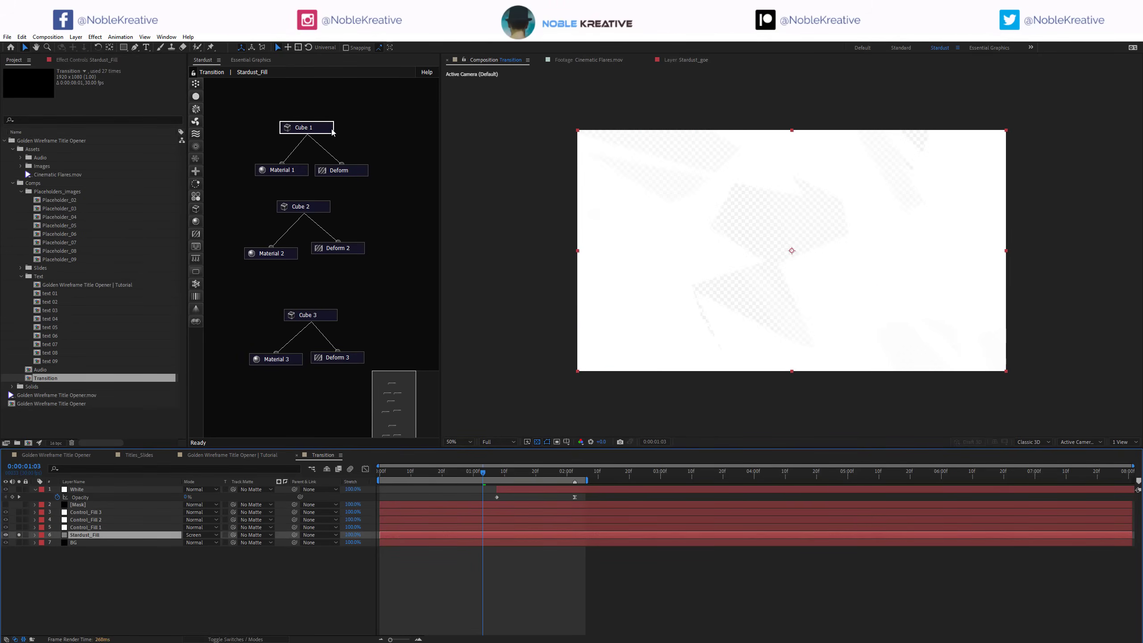
# Step: Disable the Cube 3 and Cube 2 nodes of Stardust_Fill and turn off the viewer's transparency grid
pyautogui.click(114, 56)
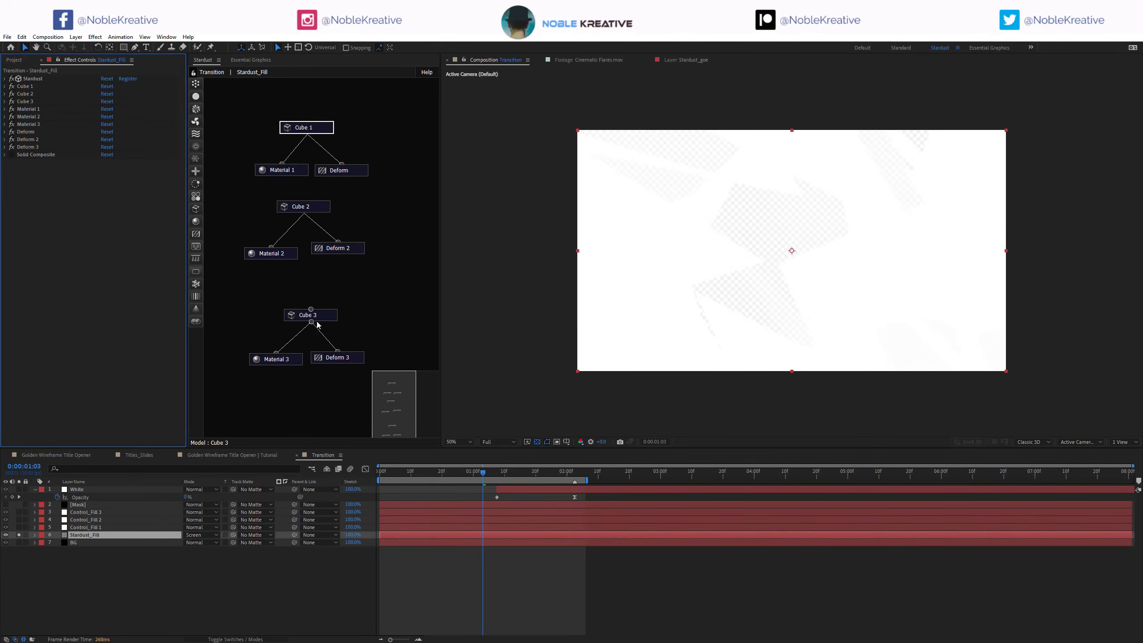
pyautogui.rightClick(318, 316)
pyautogui.rightClick(320, 206)
pyautogui.click(353, 189)
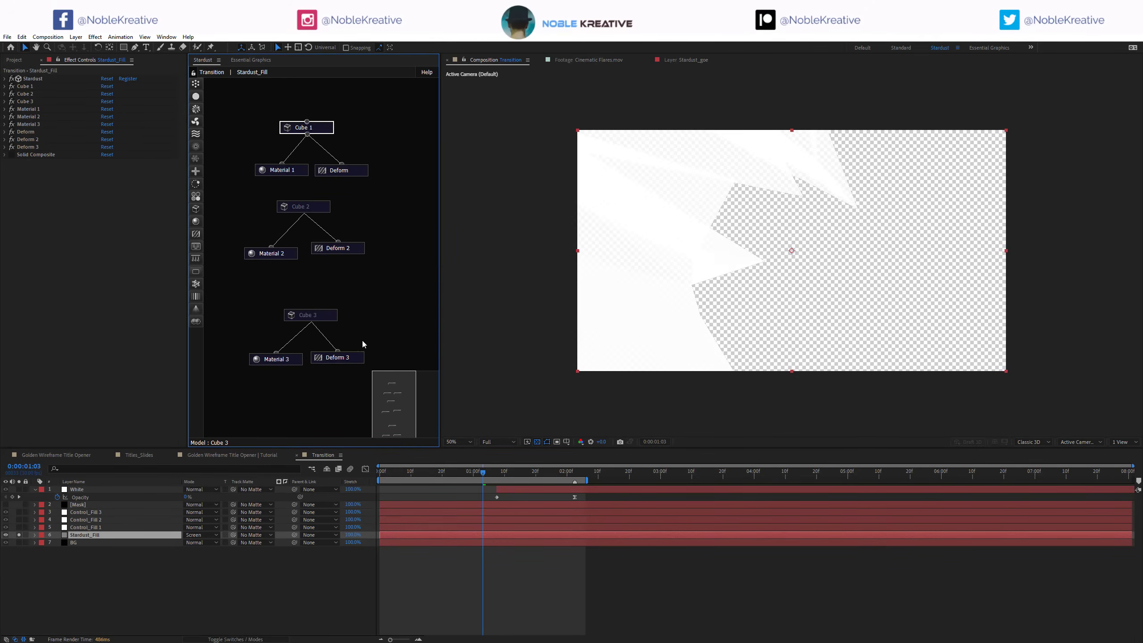
pyautogui.click(537, 442)
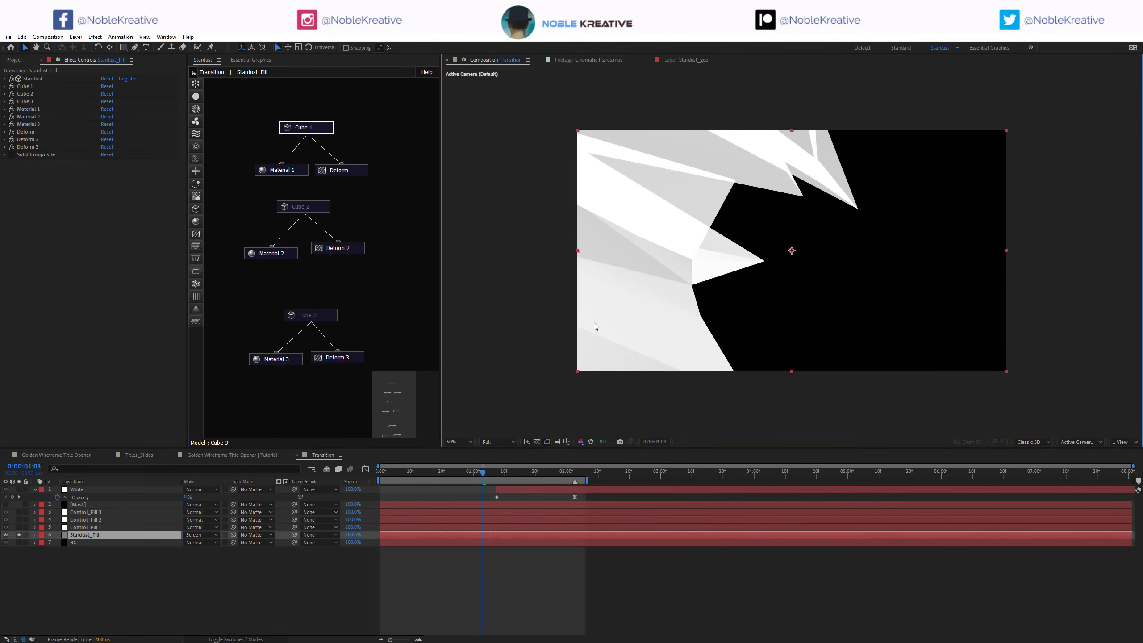
# Step: Examine the Deform node's noise settings, Cube 1's extrude properties, and the path on the Mask layer
pyautogui.click(365, 173)
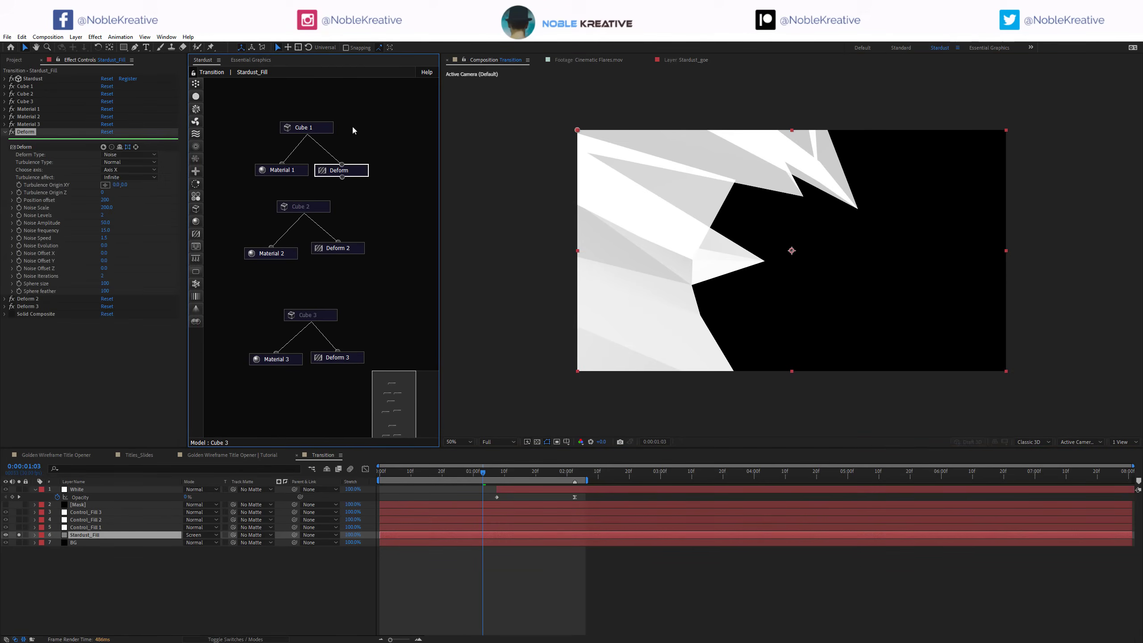
pyautogui.click(295, 131)
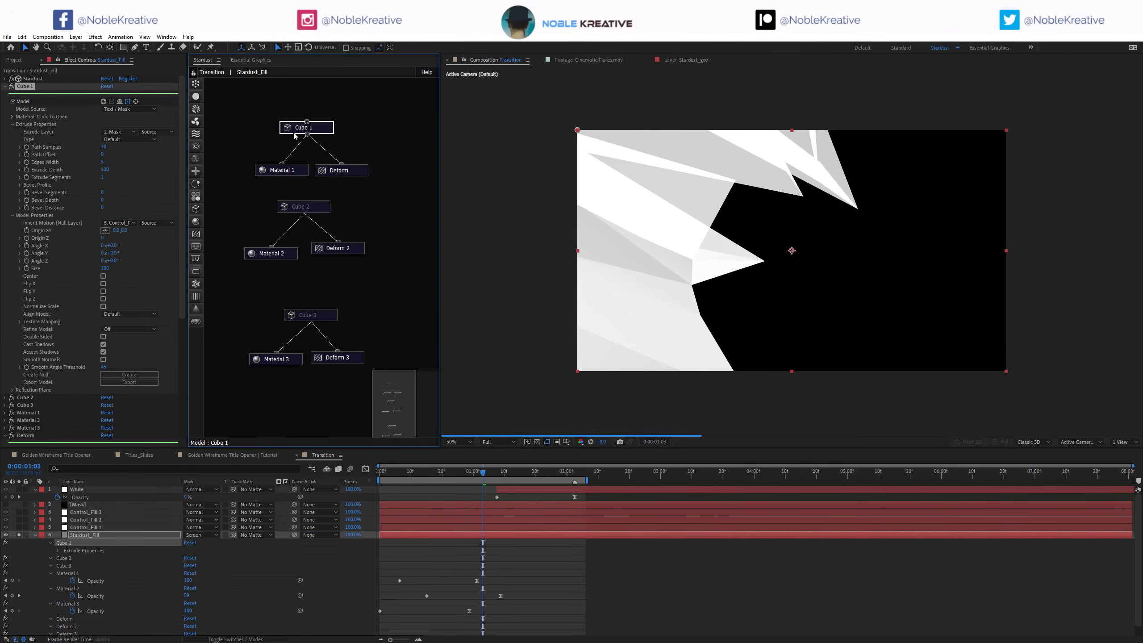
pyautogui.click(84, 503)
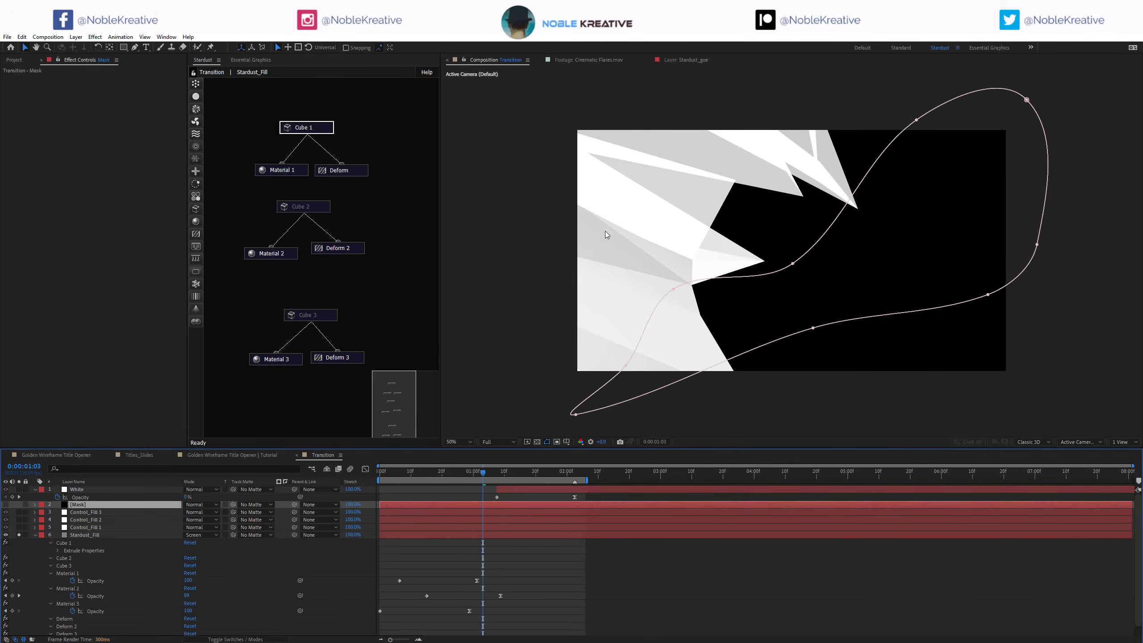
pyautogui.click(355, 171)
pyautogui.scroll(-5, 65, 316)
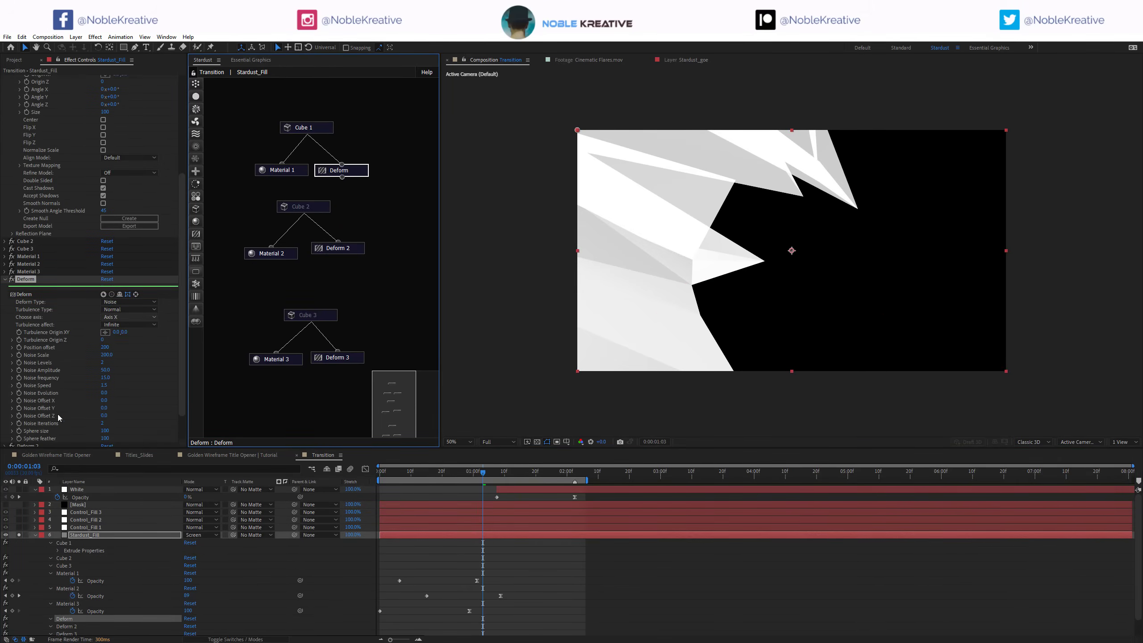
pyautogui.scroll(-1, 59, 376)
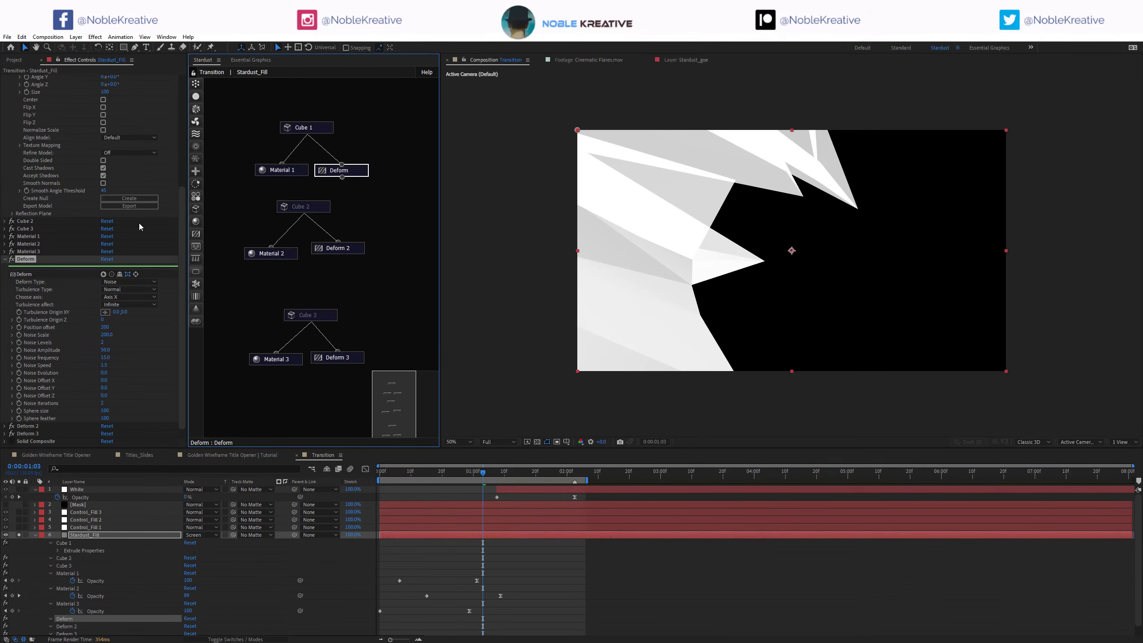
# Step: Try a higher Path Samples value on Cube 1, checking the Mask layer's path, and restore it to 10
pyautogui.click(319, 136)
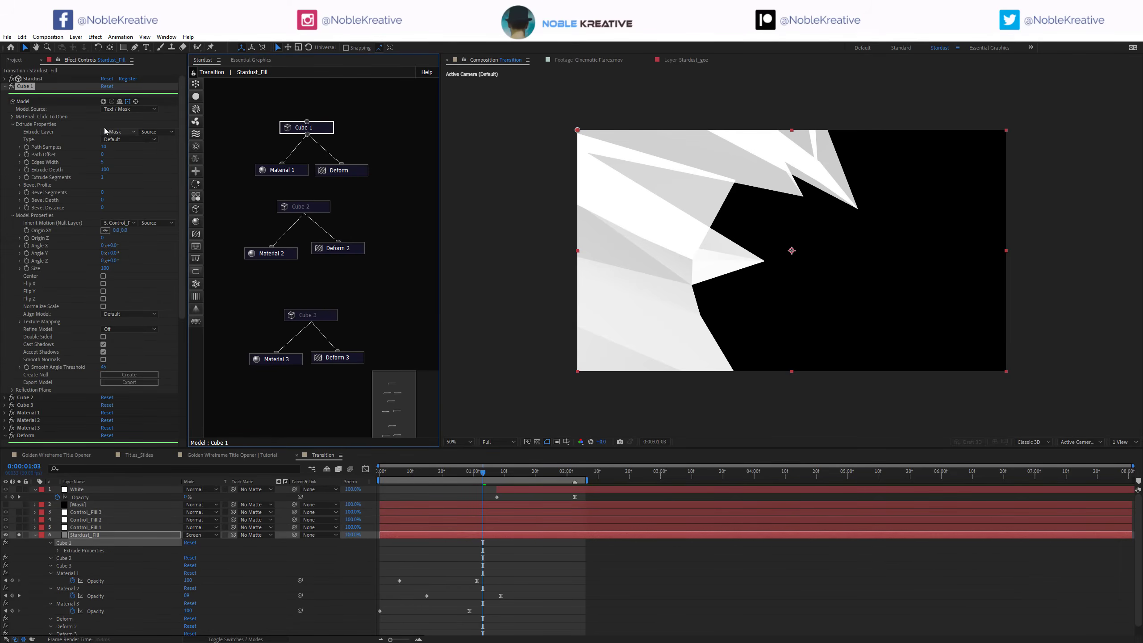
pyautogui.click(108, 151)
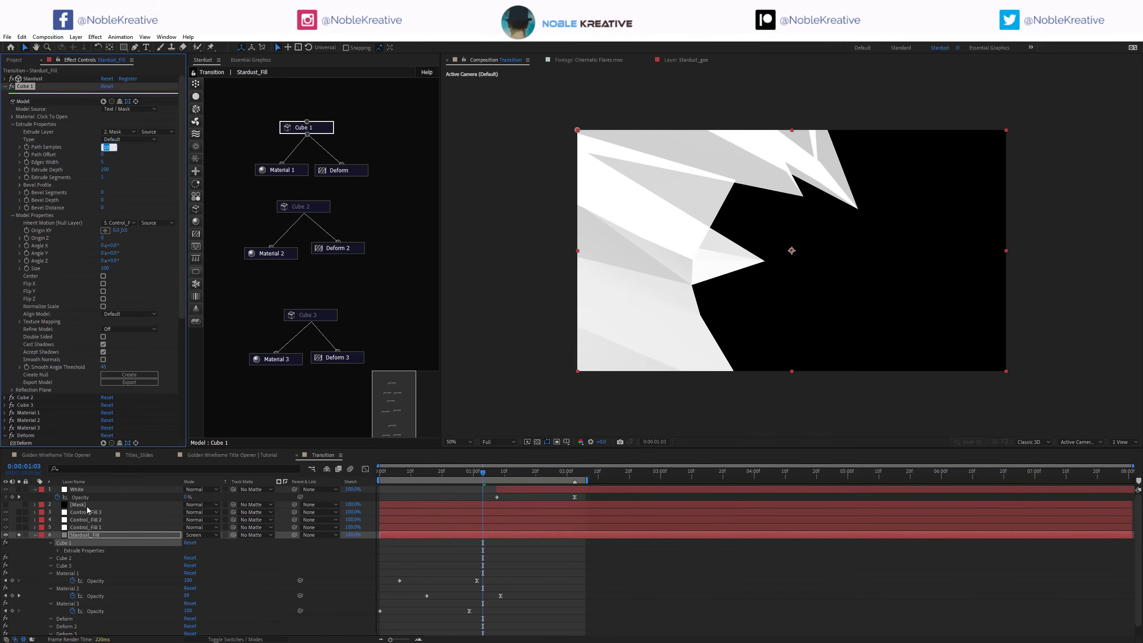
pyautogui.click(85, 505)
pyautogui.click(317, 127)
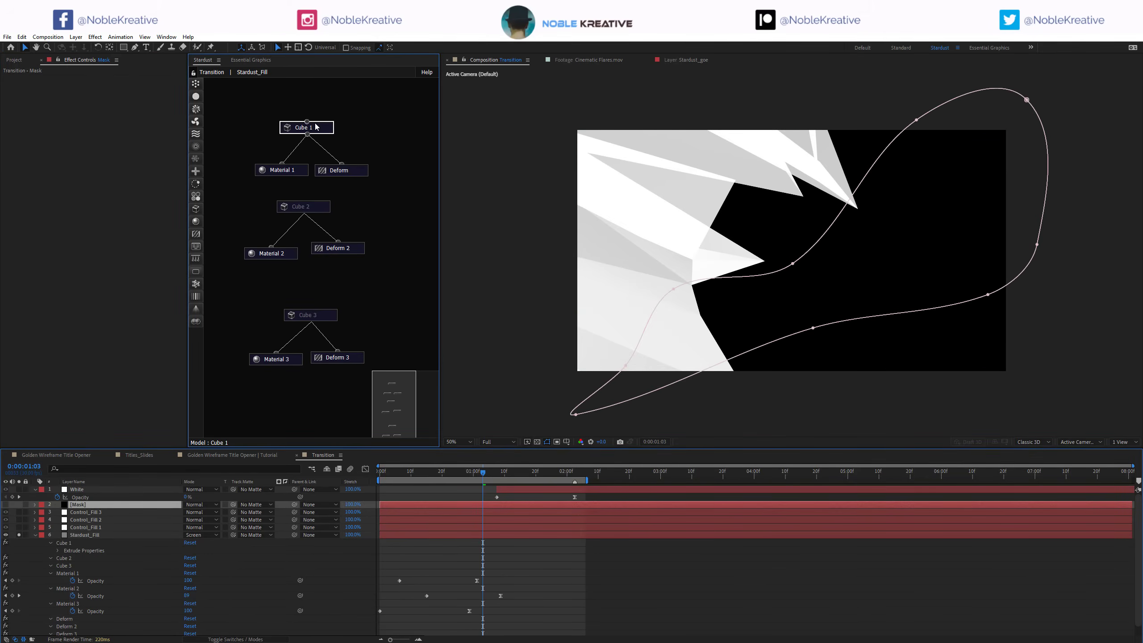
pyautogui.click(103, 148)
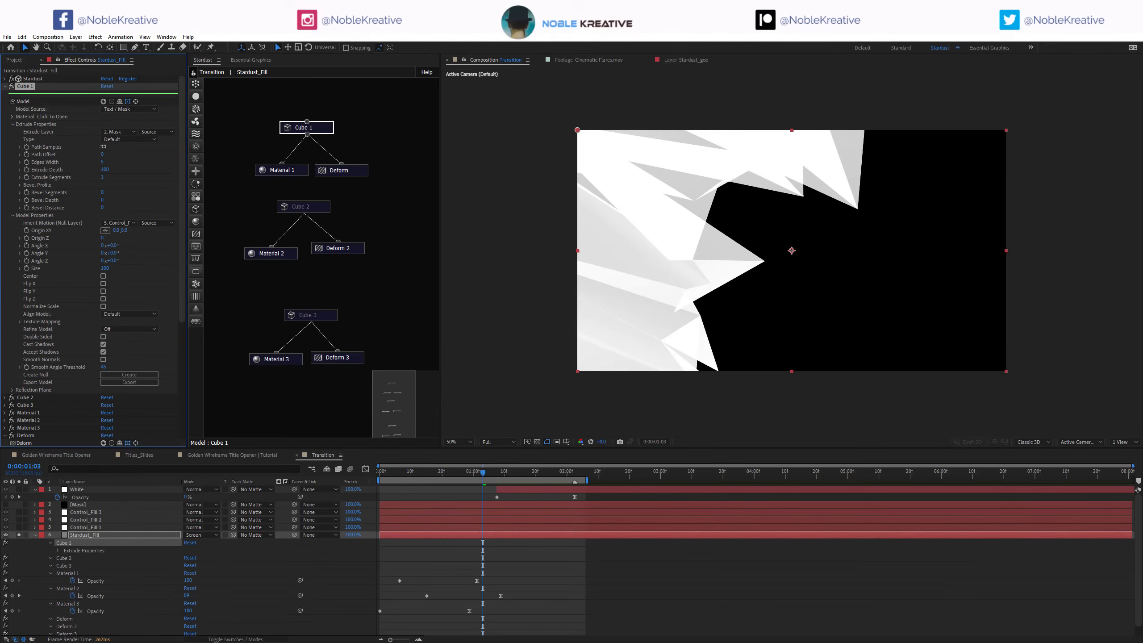
pyautogui.click(125, 537)
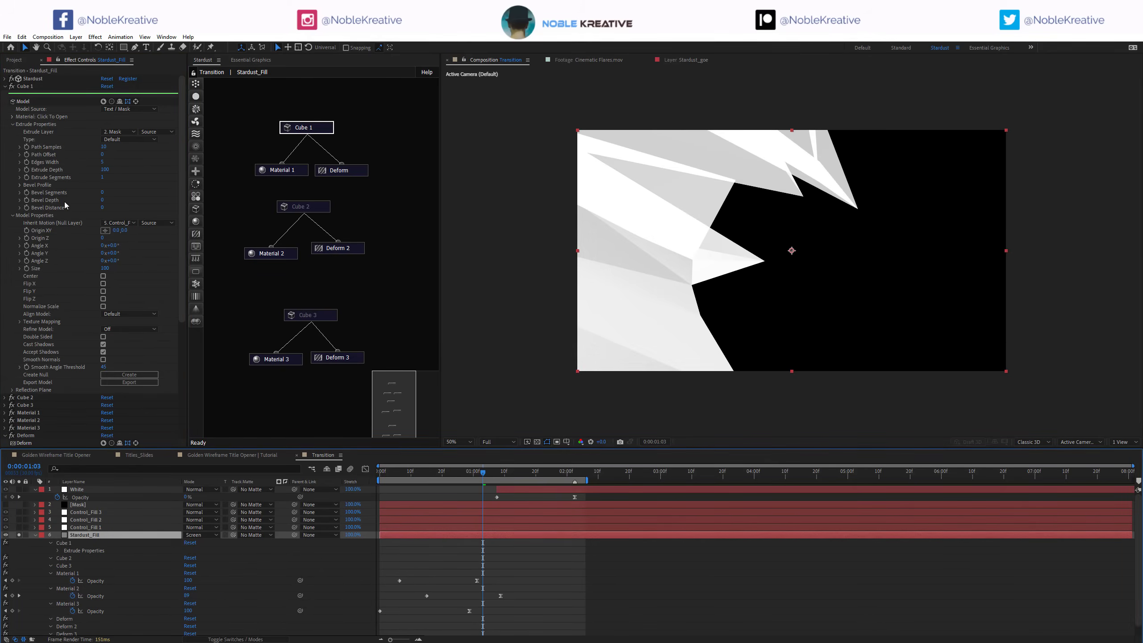
# Step: Solo the three Control_Fill layers alongside Stardust_Fill
pyautogui.click(85, 527)
pyautogui.keyDown('shift'); pyautogui.click(91, 513); pyautogui.keyUp('shift')
pyautogui.click(19, 514)
pyautogui.click(86, 536)
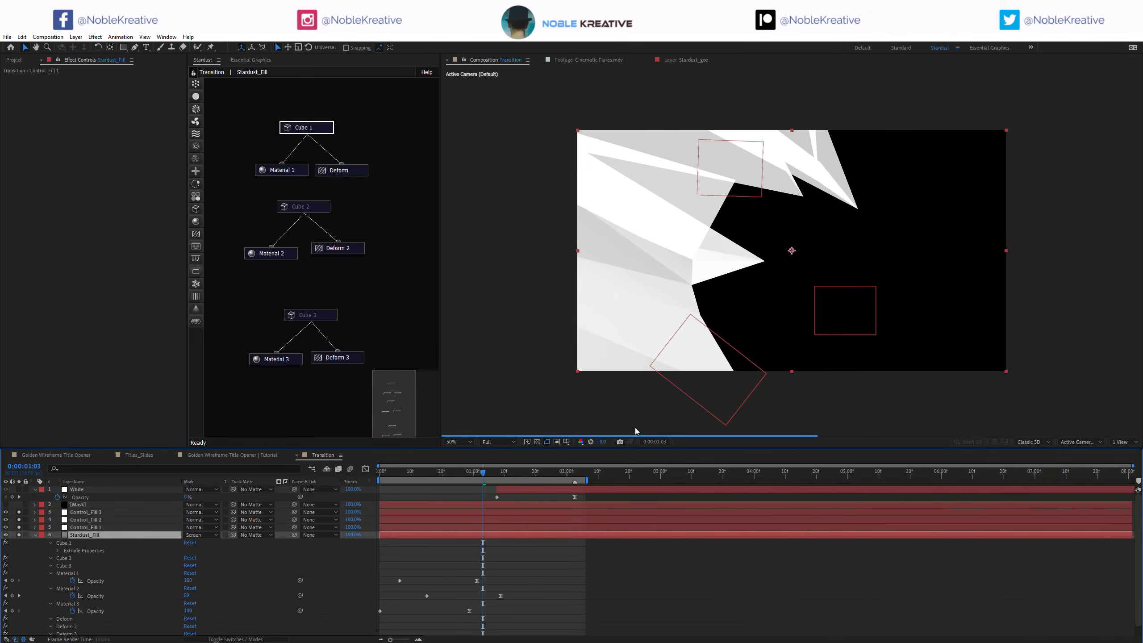
# Step: Move the Control_Fill 1 null toward the middle of the frame and scale it down to show the whole extruded shape
pyautogui.click(708, 376)
pyautogui.moveTo(712, 377); pyautogui.dragTo(746, 242)
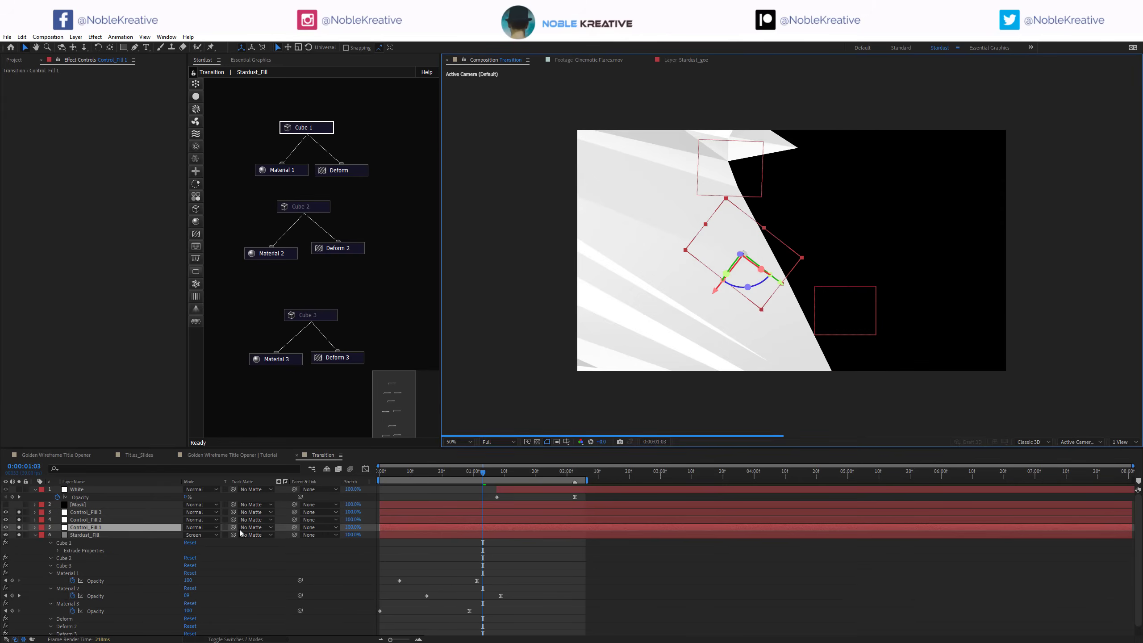
pyautogui.press('s')
pyautogui.moveTo(229, 535); pyautogui.dragTo(84, 535)
# Step: Disable Cube 1's Deform node, compare the plain extrusion with the Mask layer's path, and enable Deform again
pyautogui.rightClick(358, 170)
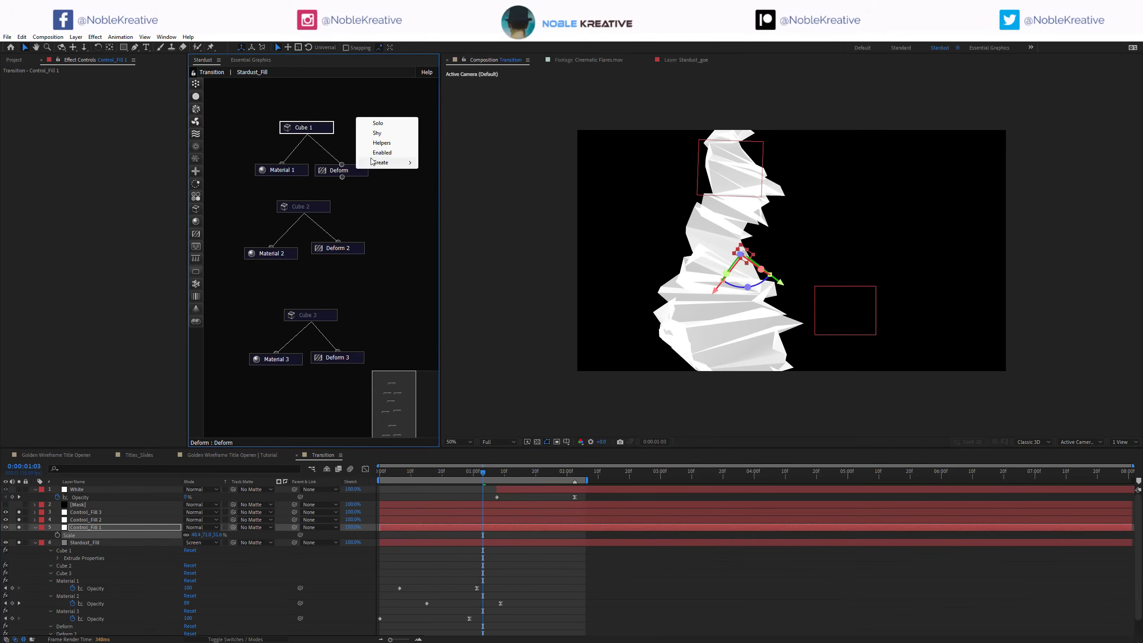
pyautogui.click(381, 153)
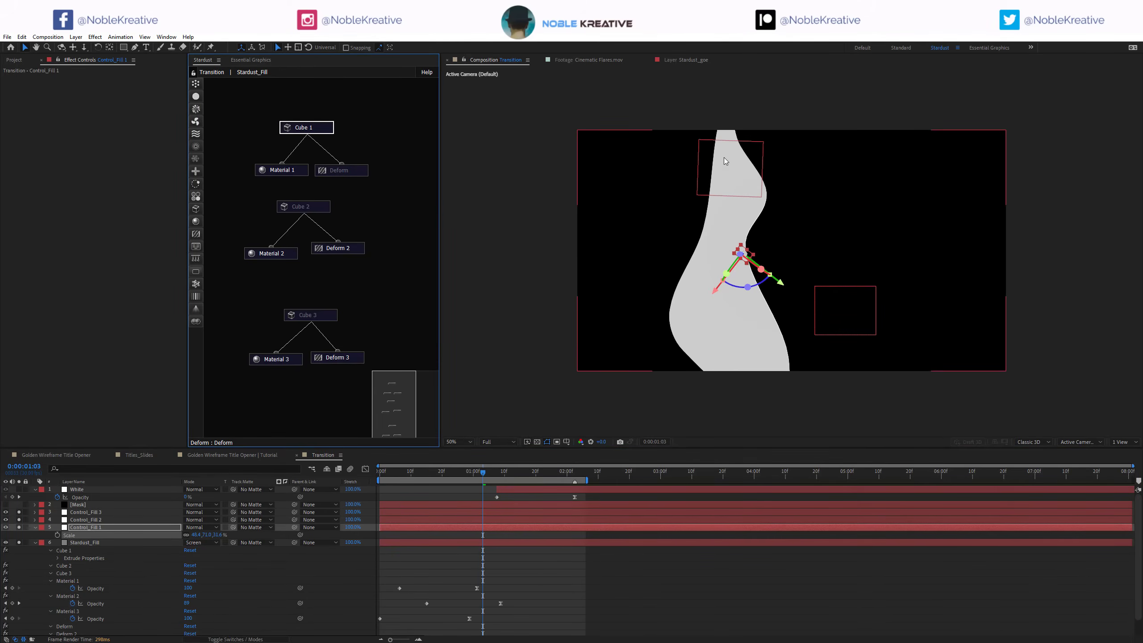
pyautogui.click(78, 506)
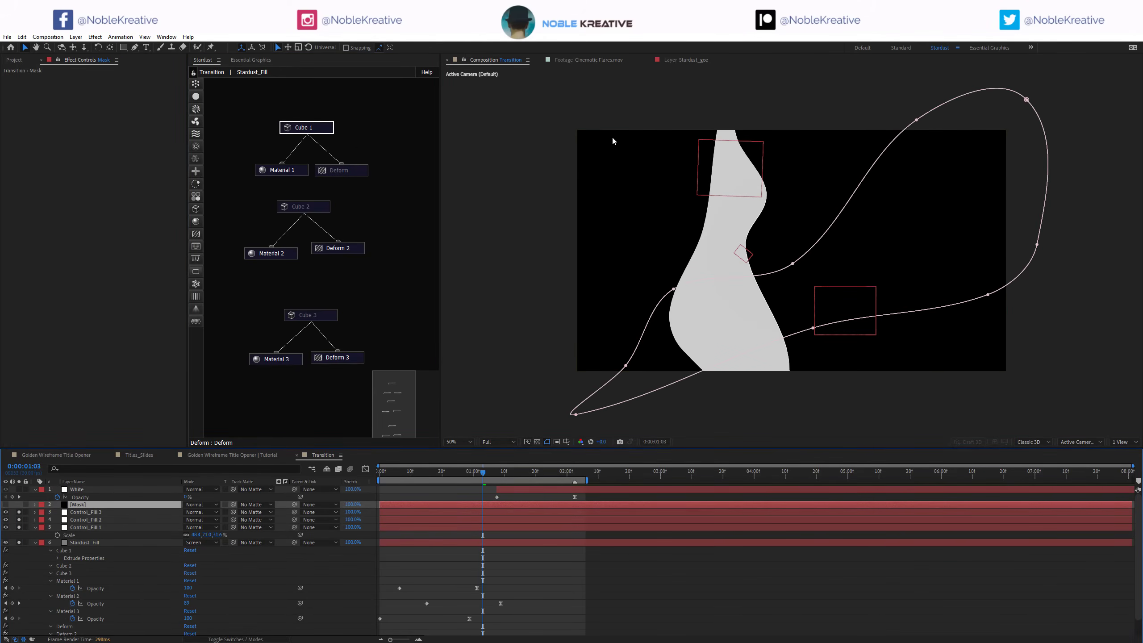
pyautogui.rightClick(358, 171)
pyautogui.click(387, 156)
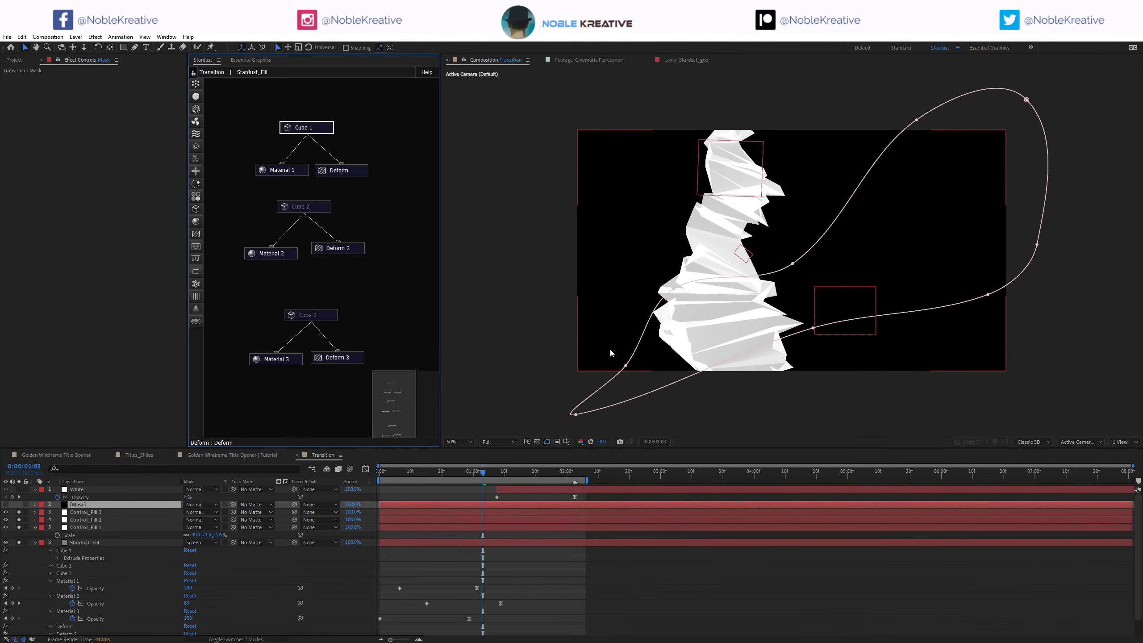
# Step: Undo the Deform toggling, the Control_Fill 1 move and scaling, and the soloing of the Control_Fill layers
pyautogui.hotkey('ctrl', 'z')
pyautogui.hotkey('ctrl', 'z')
pyautogui.hotkey('ctrl', 'z')
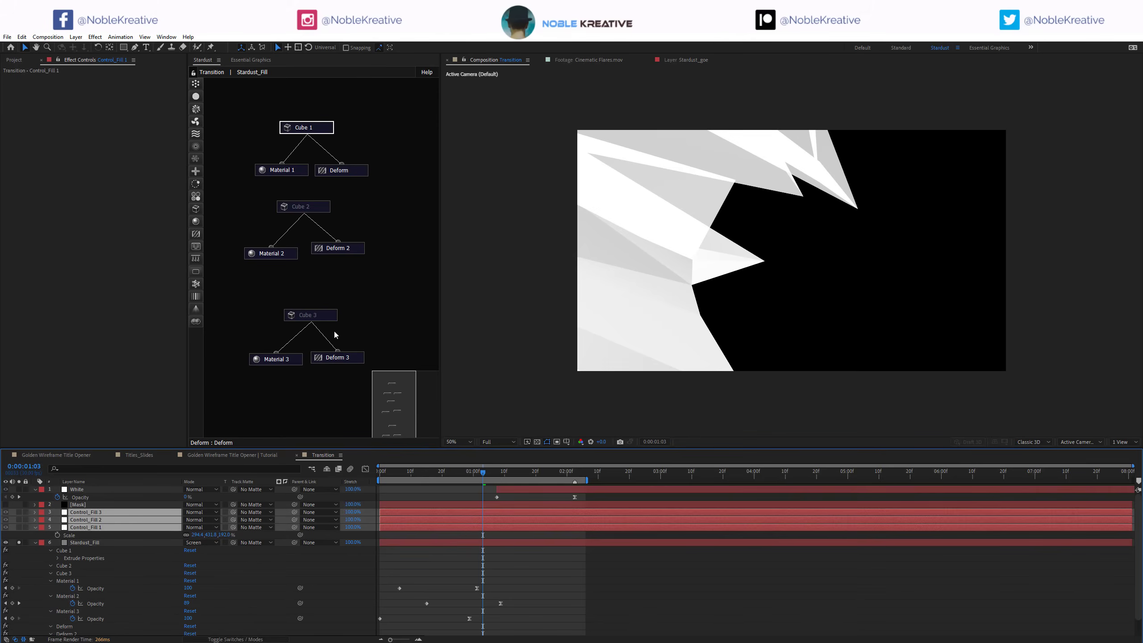
# Step: Open Material 1's Transparent Material settings and scrub the early frames to examine its opacity animation on Cube 1
pyautogui.click(287, 169)
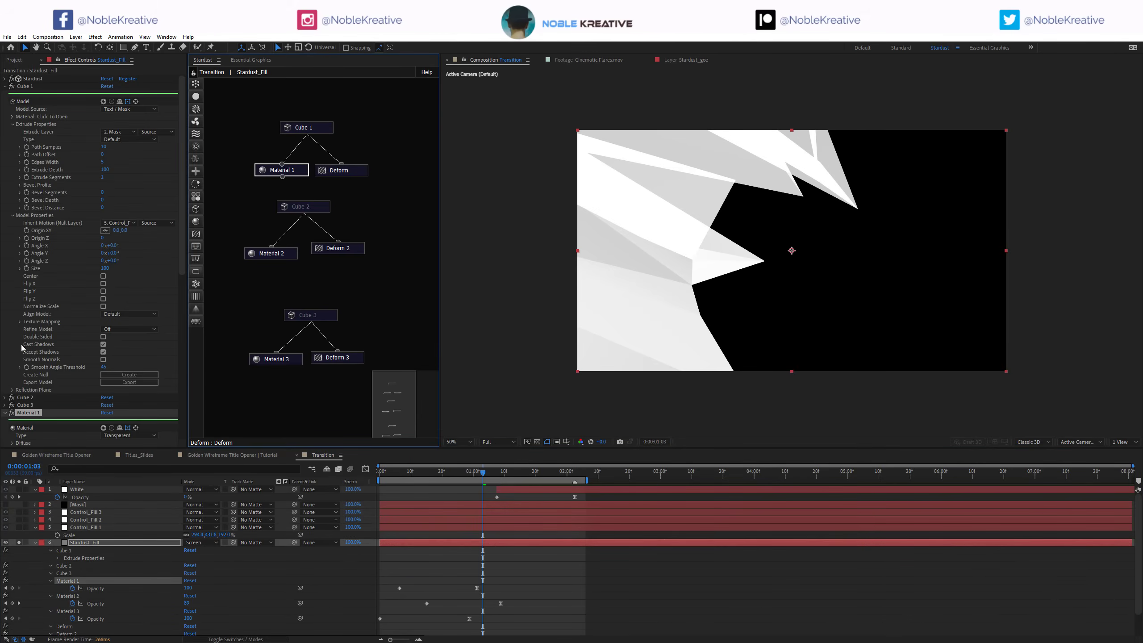
pyautogui.scroll(-5, 49, 354)
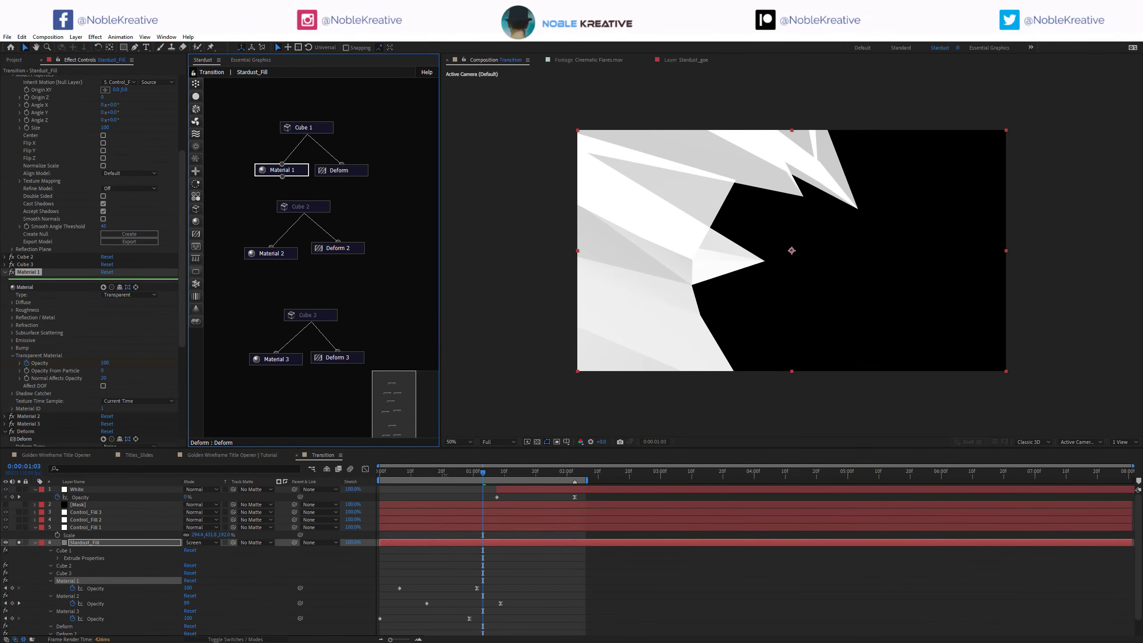
pyautogui.moveTo(436, 474); pyautogui.dragTo(427, 473)
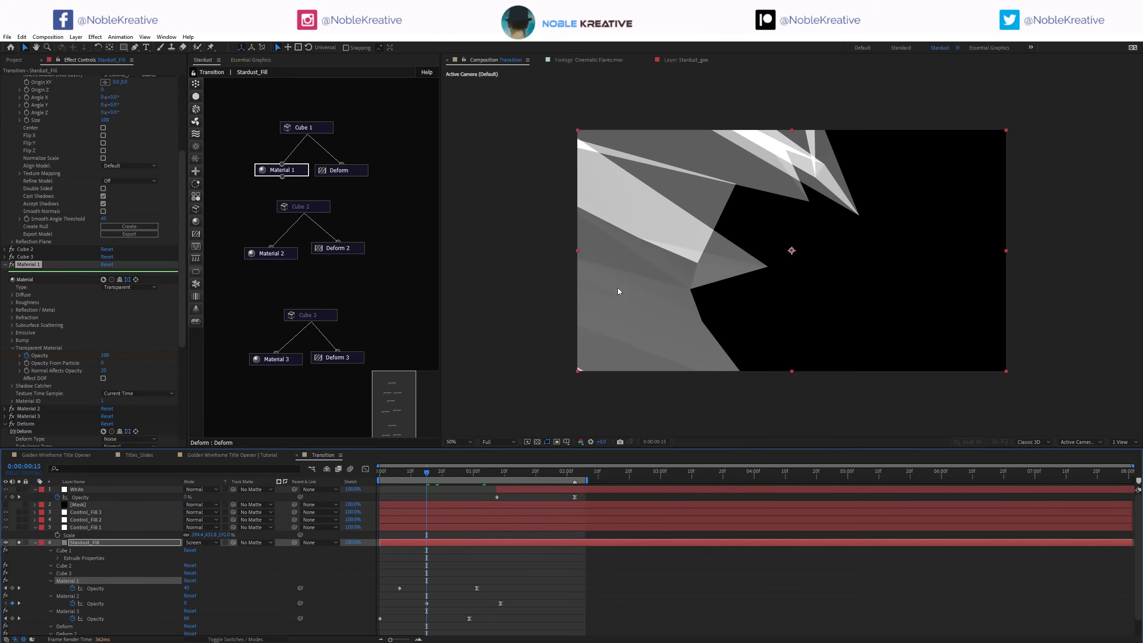
pyautogui.moveTo(417, 473); pyautogui.dragTo(444, 475)
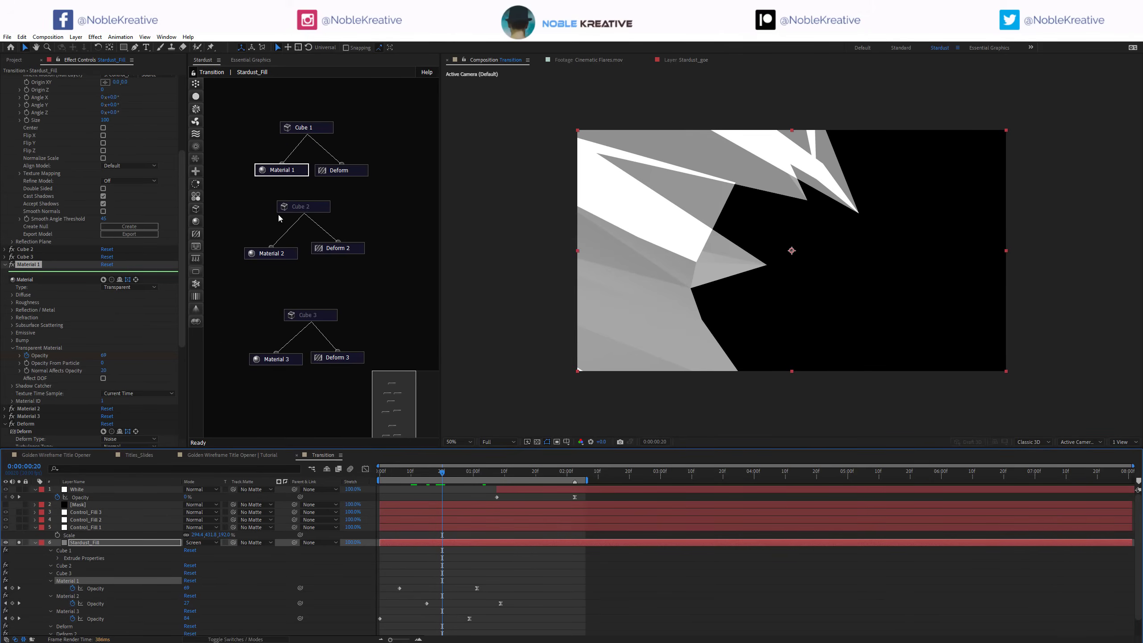
# Step: Enable the Cube 2 and Cube 3 model nodes
pyautogui.rightClick(311, 210)
pyautogui.click(334, 194)
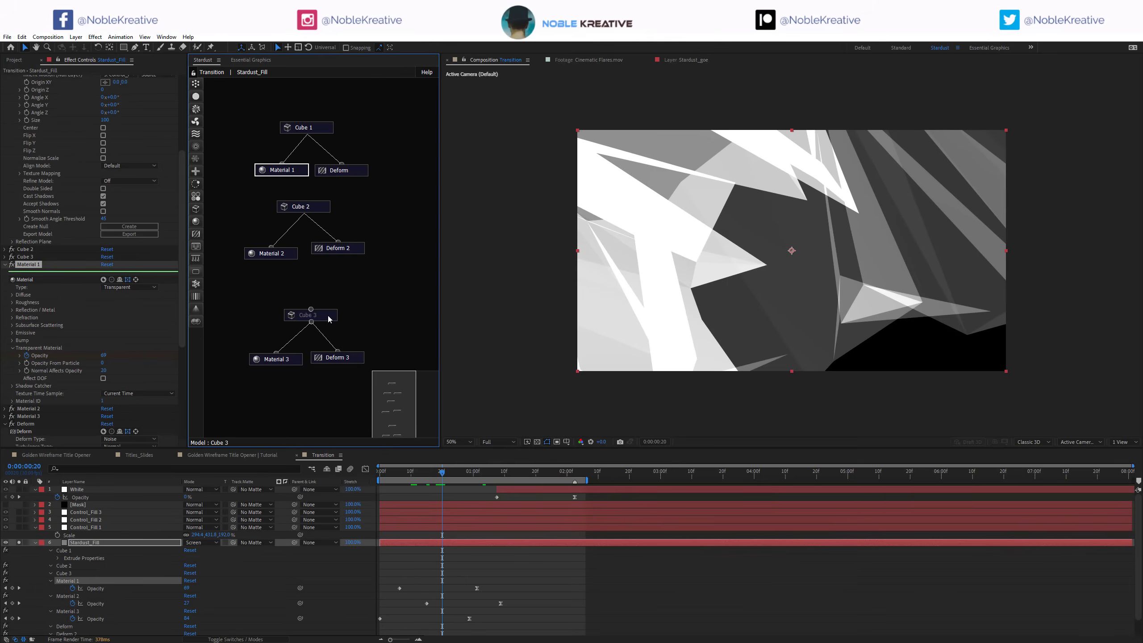
pyautogui.rightClick(329, 319)
pyautogui.click(348, 300)
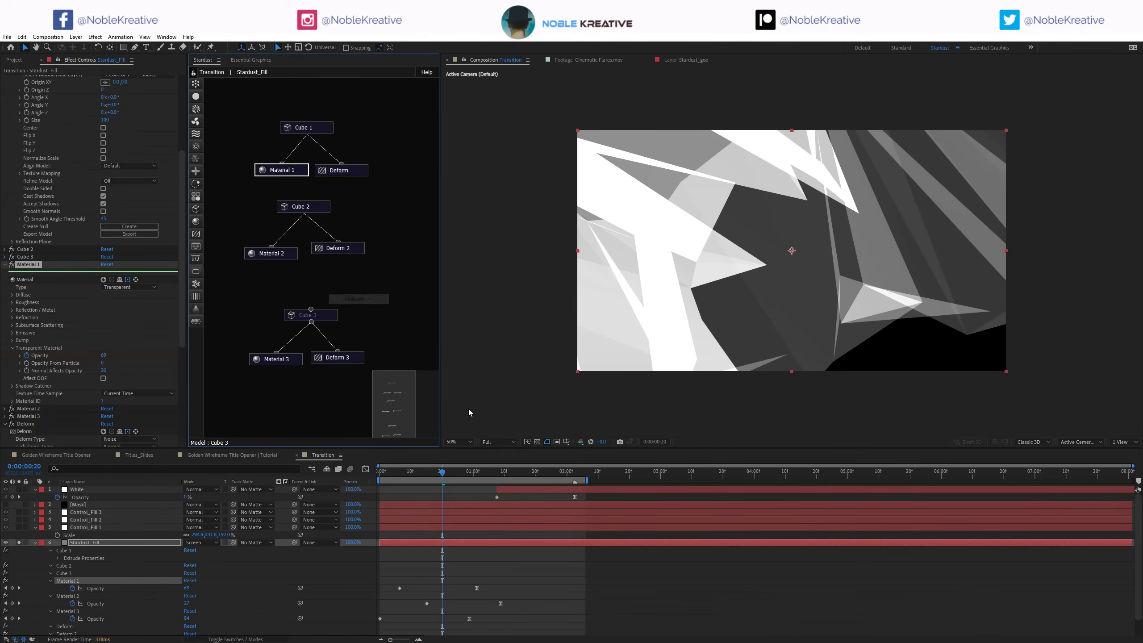
# Step: Reveal the Scale property of the Control_Fill 2 and Control_Fill 3 nulls
pyautogui.click(113, 525)
pyautogui.click(106, 517)
pyautogui.press('s')
pyautogui.click(117, 514)
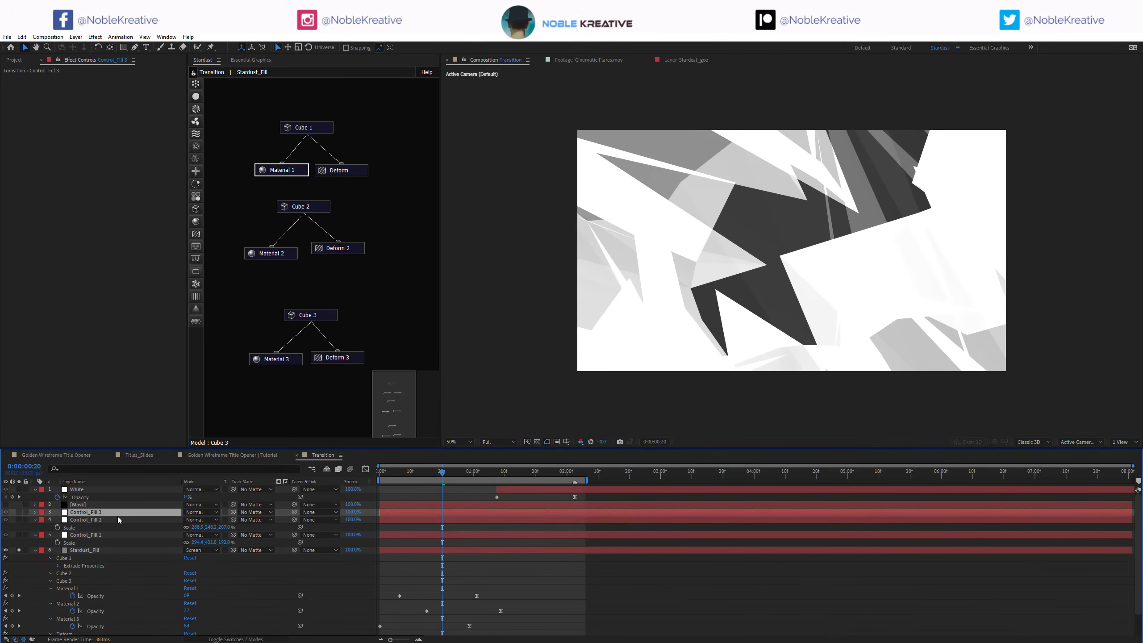
pyautogui.press('s')
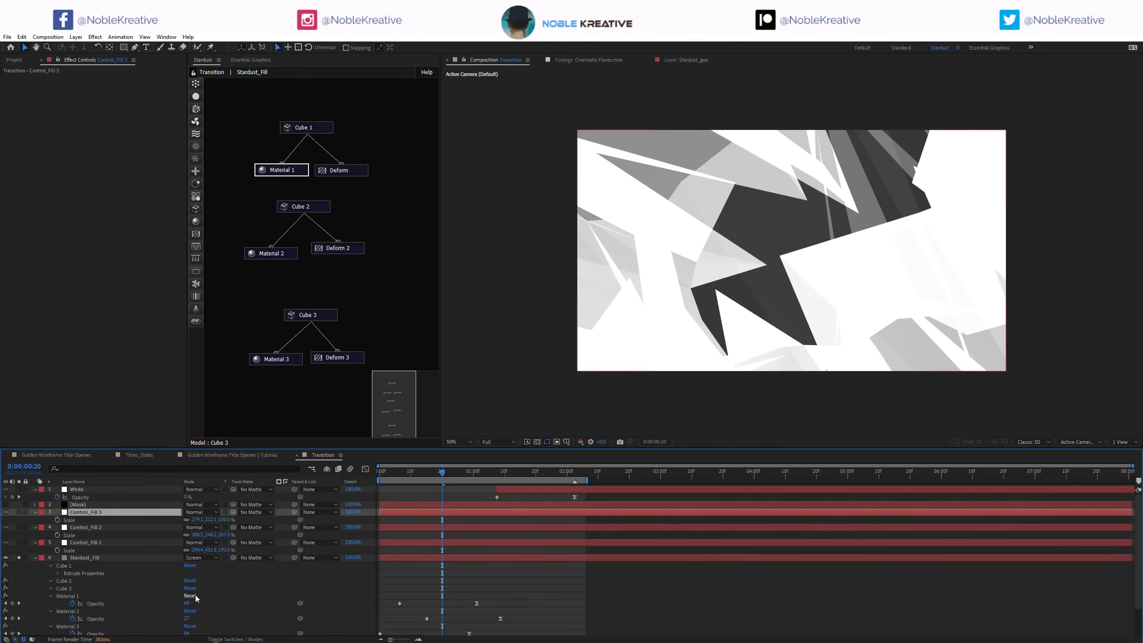
# Step: Scrub through the transition to examine the three material opacity animations and the White layer's opacity fade up to 0:00:02:01
pyautogui.scroll(-2, 196, 598)
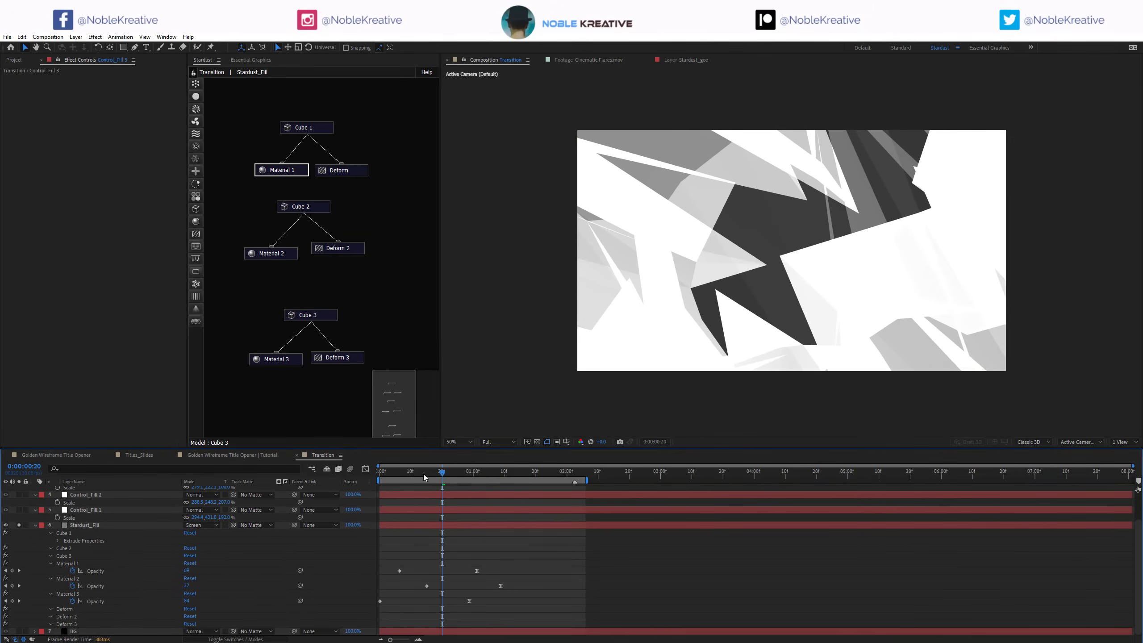
pyautogui.moveTo(424, 478); pyautogui.dragTo(521, 490)
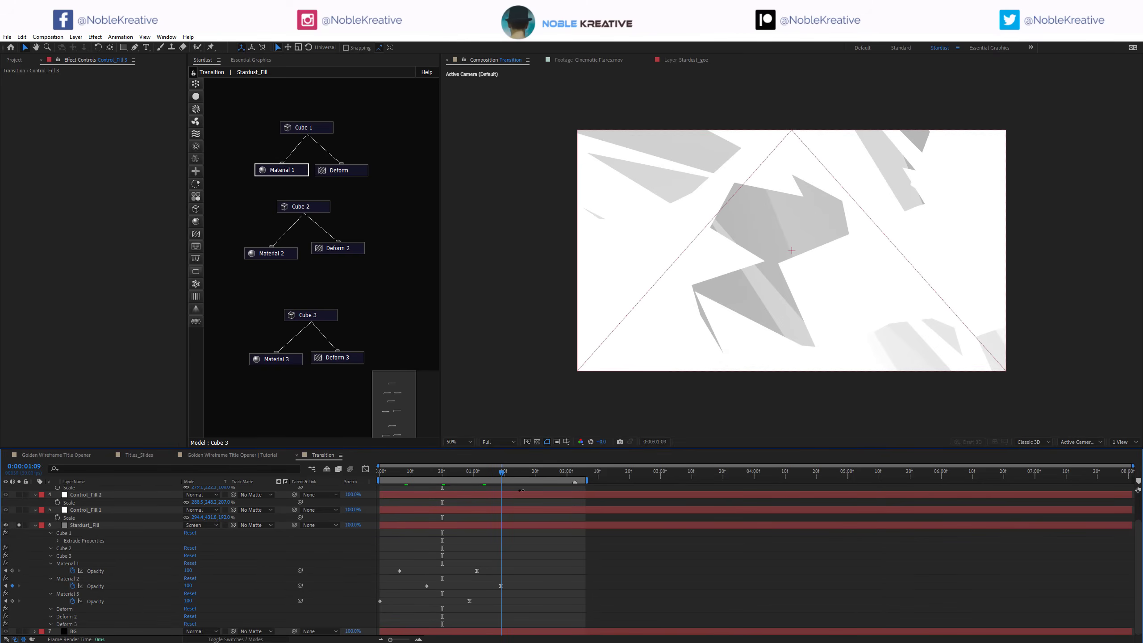
pyautogui.scroll(2, 520, 490)
pyautogui.click(522, 491)
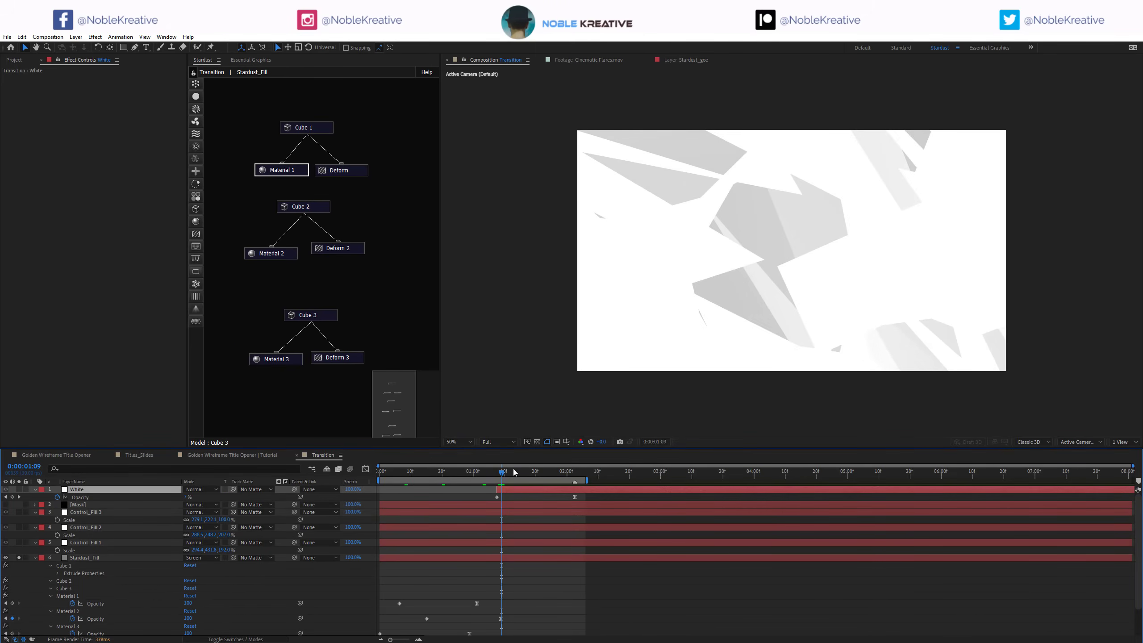
pyautogui.click(570, 476)
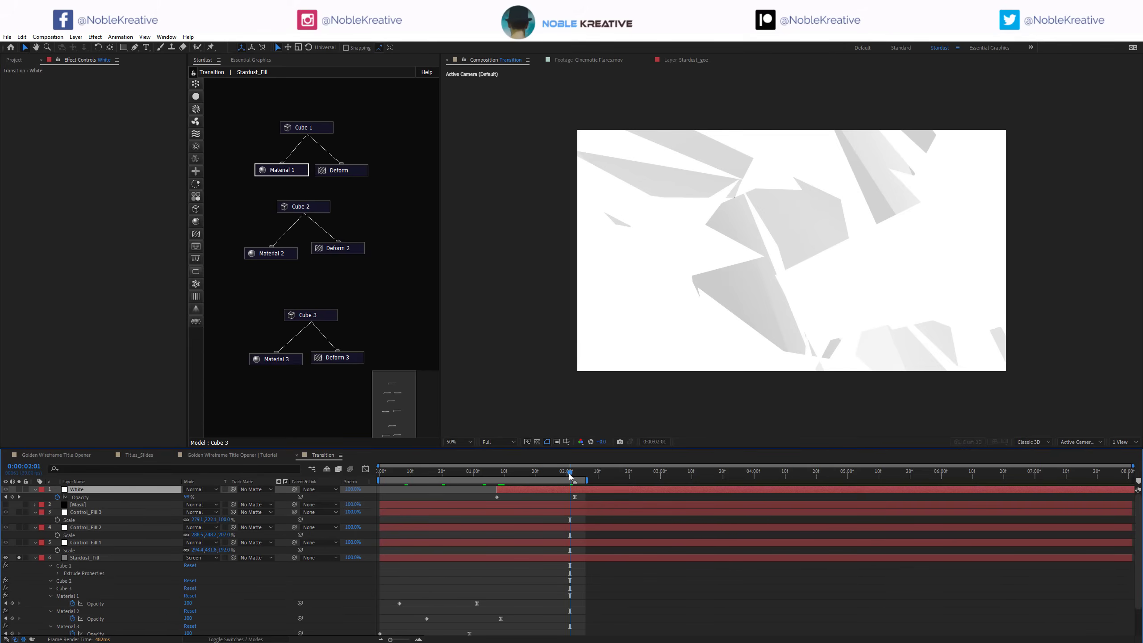
# Step: Collapse the Stardust_Fill layer, turn off its solo, and reveal the Transition composition in the project
pyautogui.click(35, 557)
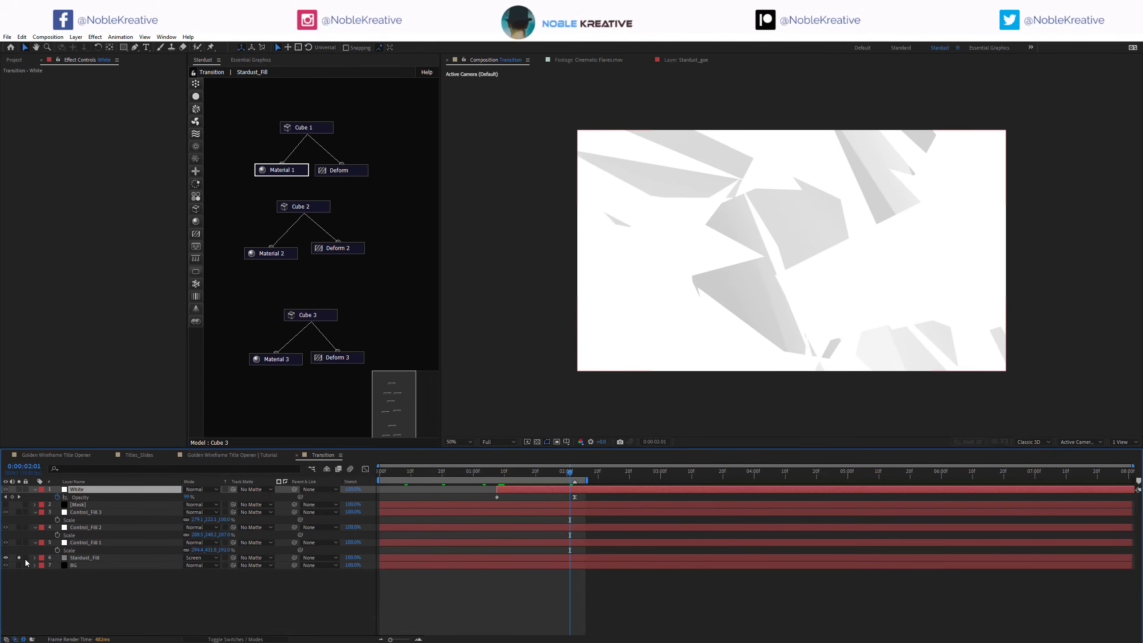
pyautogui.click(346, 524)
pyautogui.rightClick(263, 594)
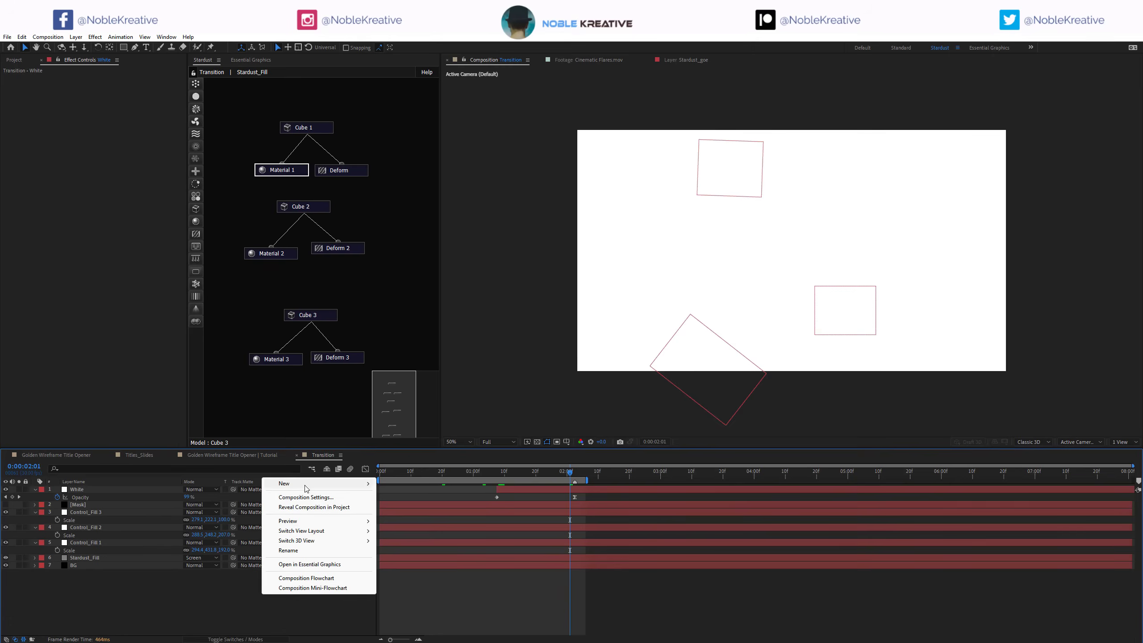
pyautogui.click(310, 503)
# Step: Place the Transition comp above Stardust_Fill in the Golden Wireframe Title Opener | Tutorial composition and set its blending mode to Add
pyautogui.click(251, 456)
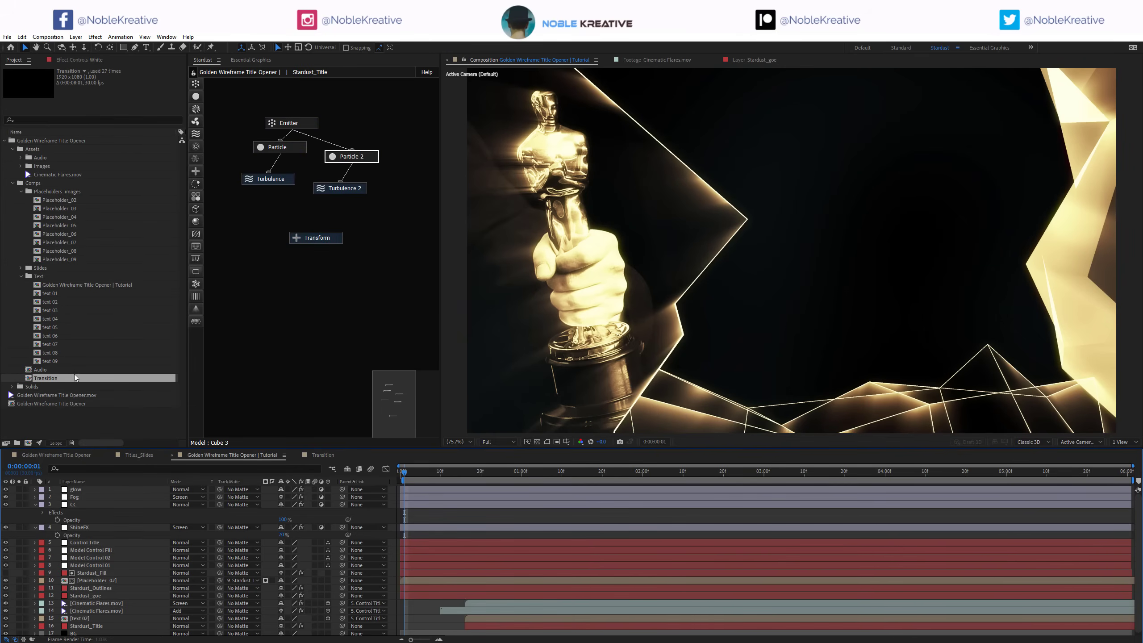
pyautogui.moveTo(95, 504); pyautogui.dragTo(103, 571)
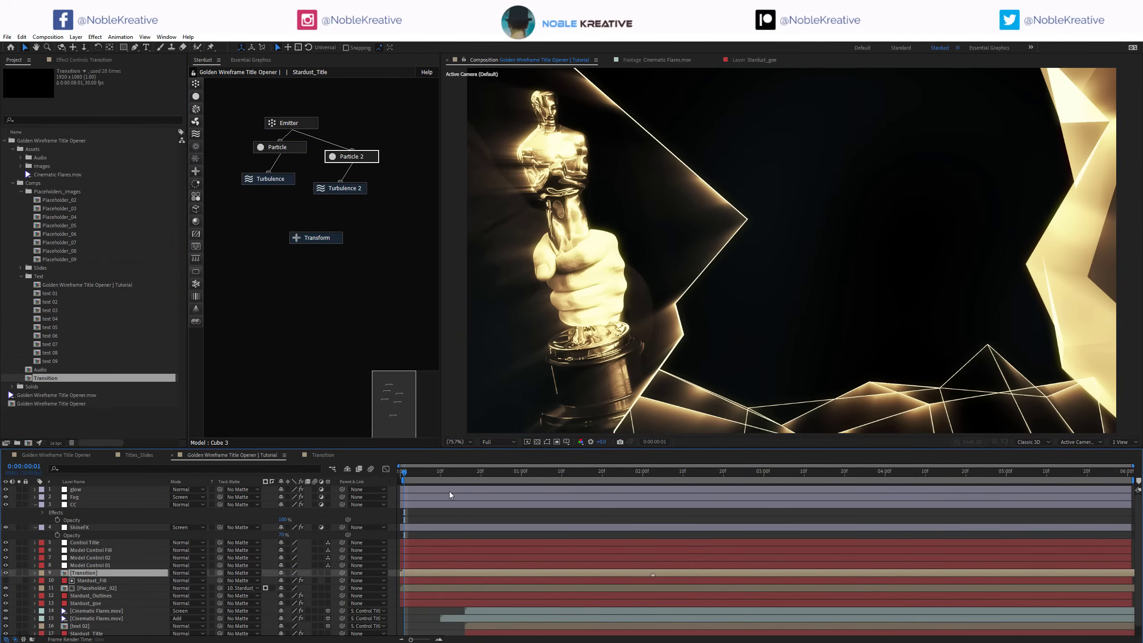
pyautogui.click(444, 476)
pyautogui.click(88, 63)
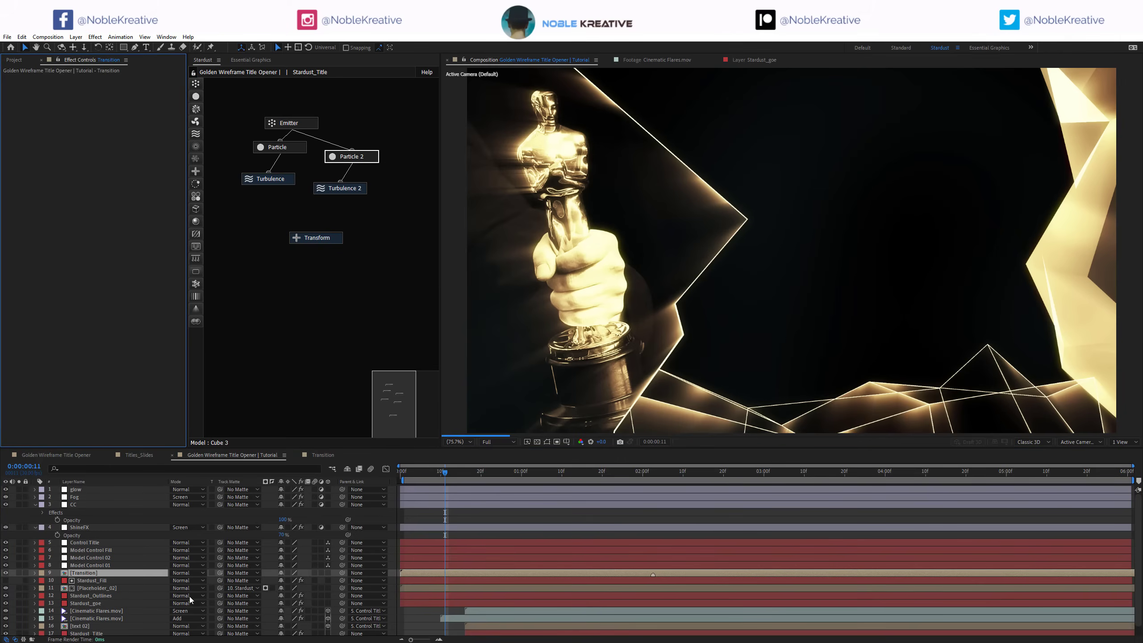
pyautogui.click(186, 573)
pyautogui.click(191, 269)
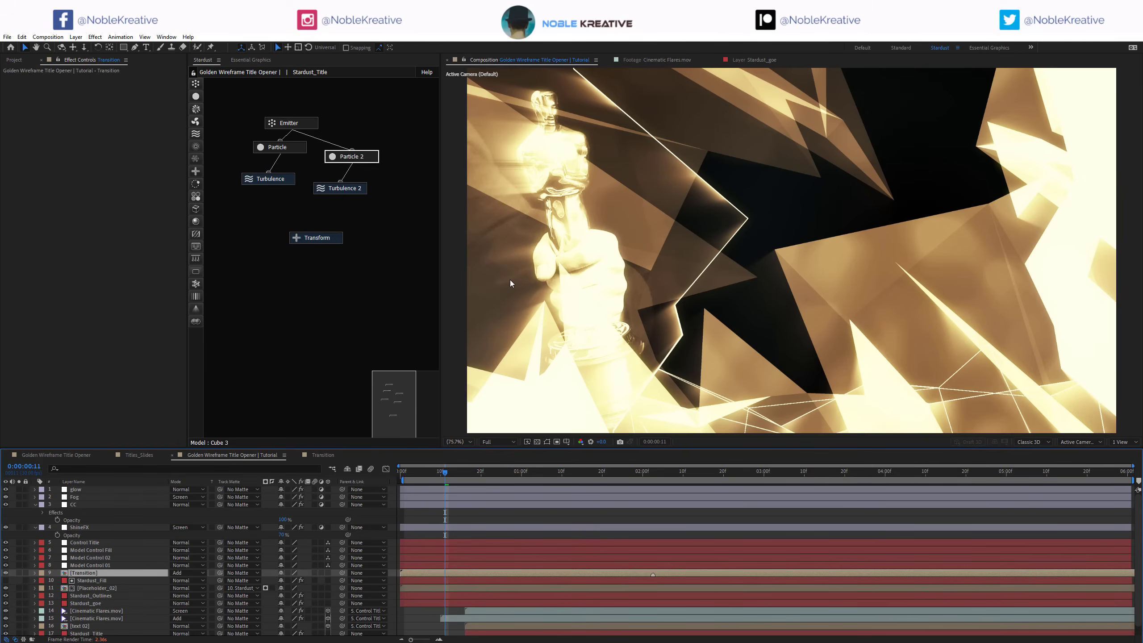
# Step: Apply Find Edges to the Transition layer, solo the layer, and invert the effect
pyautogui.hotkey('ctrl', 'space')
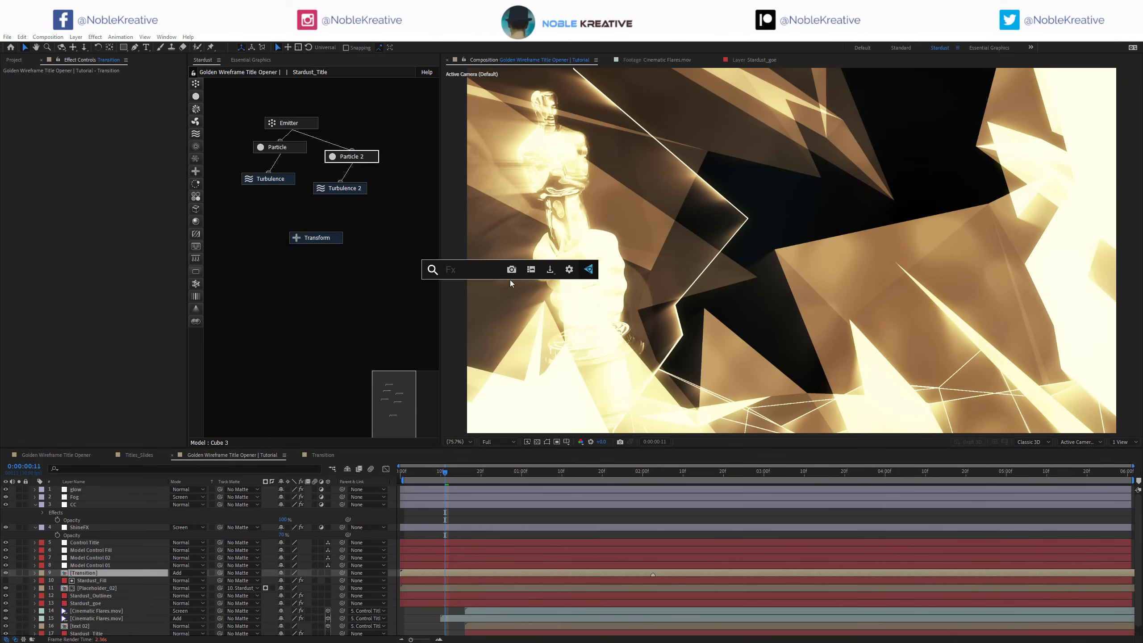
pyautogui.write('find')
pyautogui.press('Return')
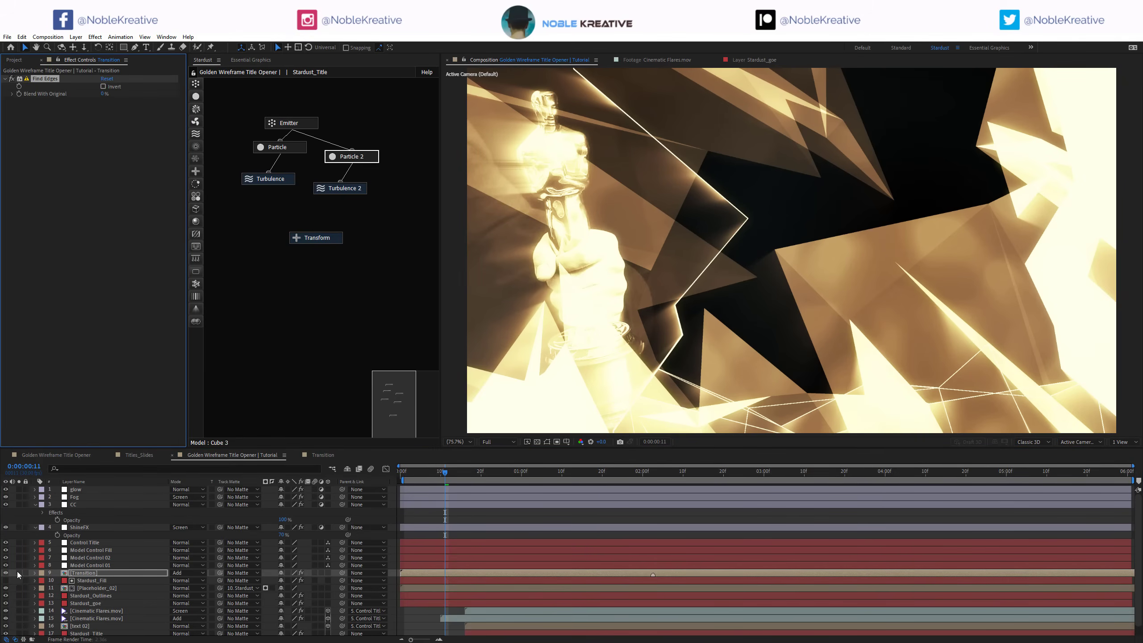
pyautogui.click(19, 573)
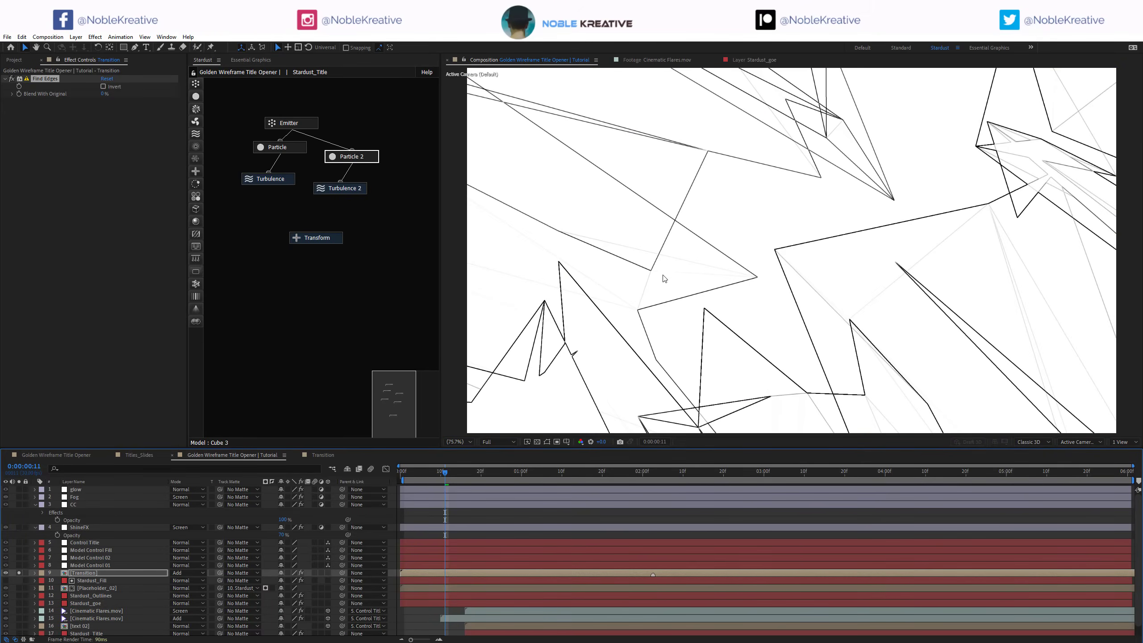
pyautogui.click(107, 86)
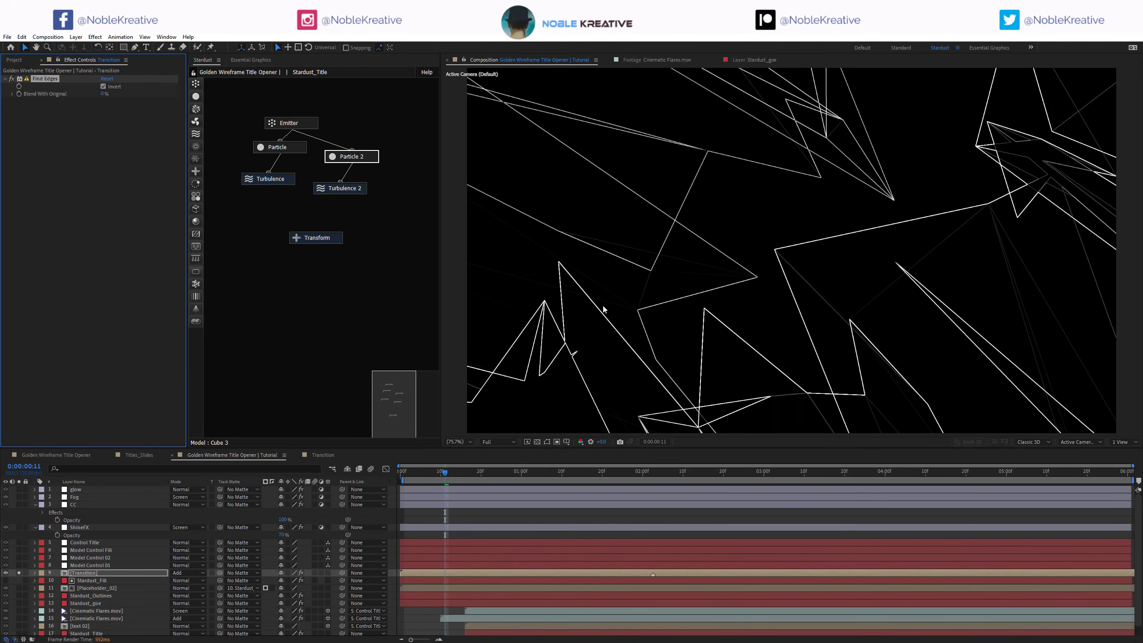
# Step: Add Curves to the Transition layer with its white point pulled inward to brighten the image, and place Find Edges after it
pyautogui.hotkey('ctrl', 'space')
pyautogui.write('curves')
pyautogui.press('Return')
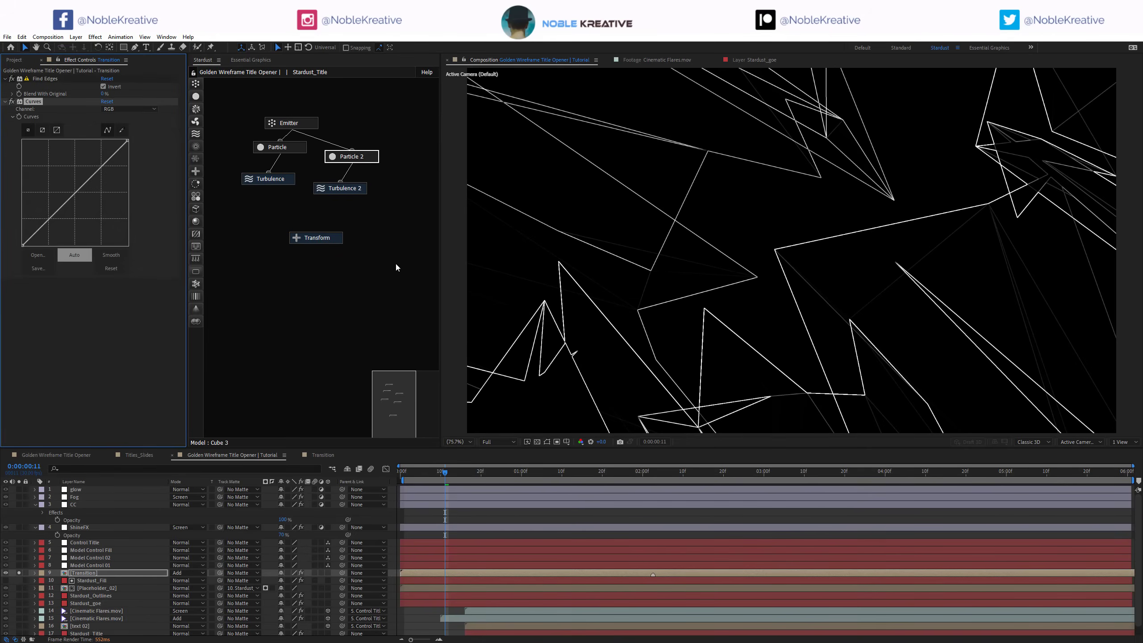
pyautogui.moveTo(127, 141); pyautogui.dragTo(89, 141)
pyautogui.moveTo(36, 78); pyautogui.dragTo(54, 263)
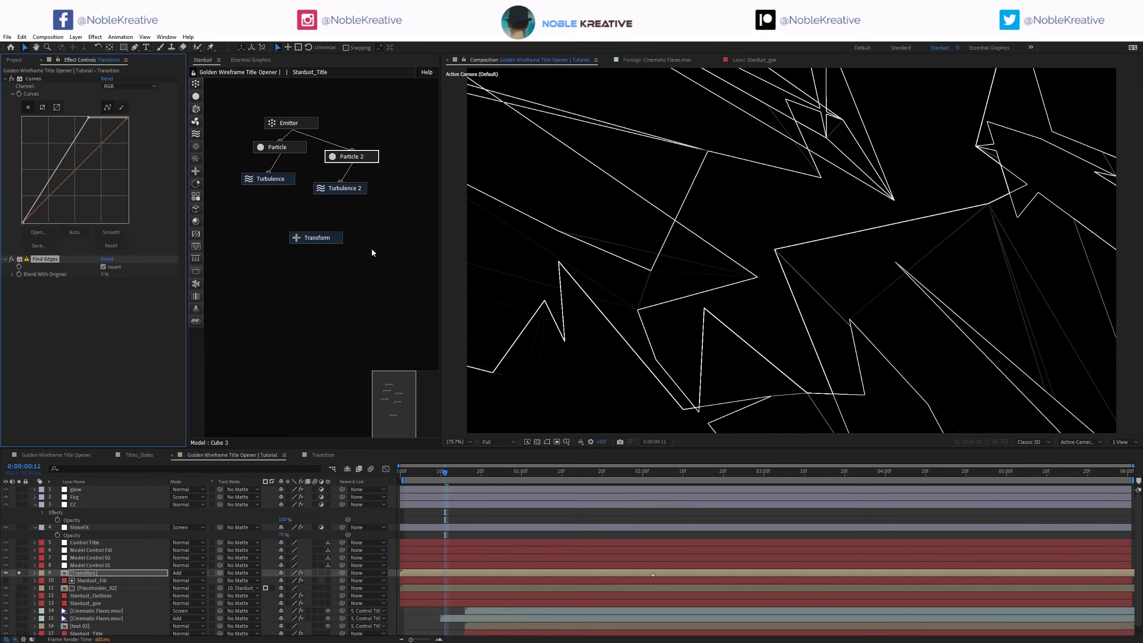
pyautogui.moveTo(89, 118)
pyautogui.mouseDown()
pyautogui.moveTo(102, 118)
pyautogui.moveTo(92, 118)
pyautogui.mouseUp()
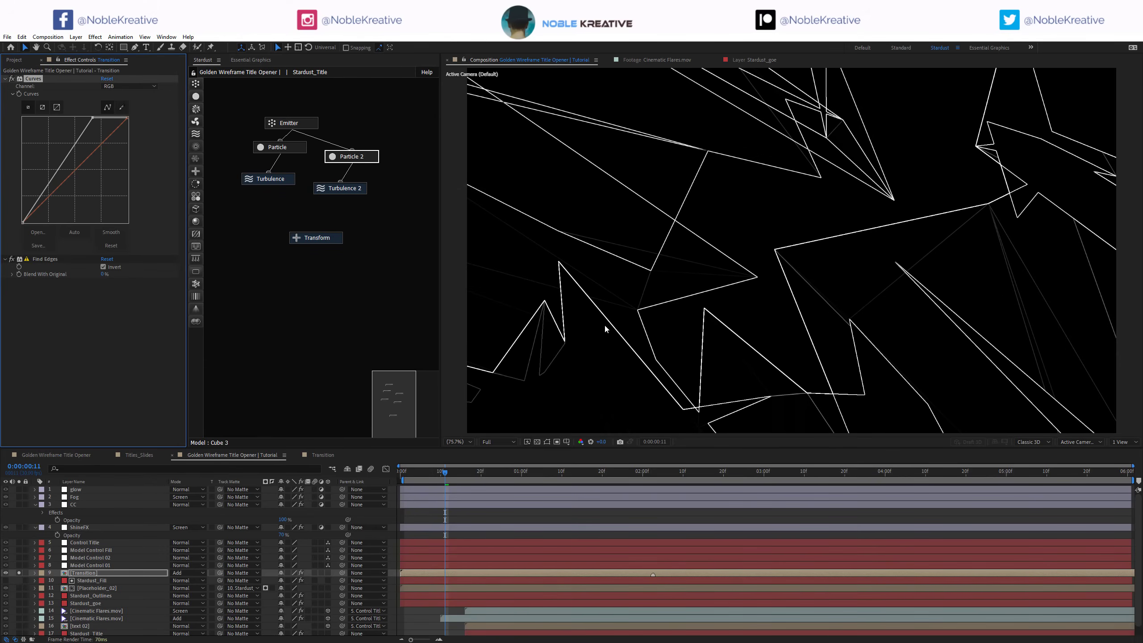
# Step: Duplicate the Transition layer and delete Find Edges from the upper copy
pyautogui.click(88, 576)
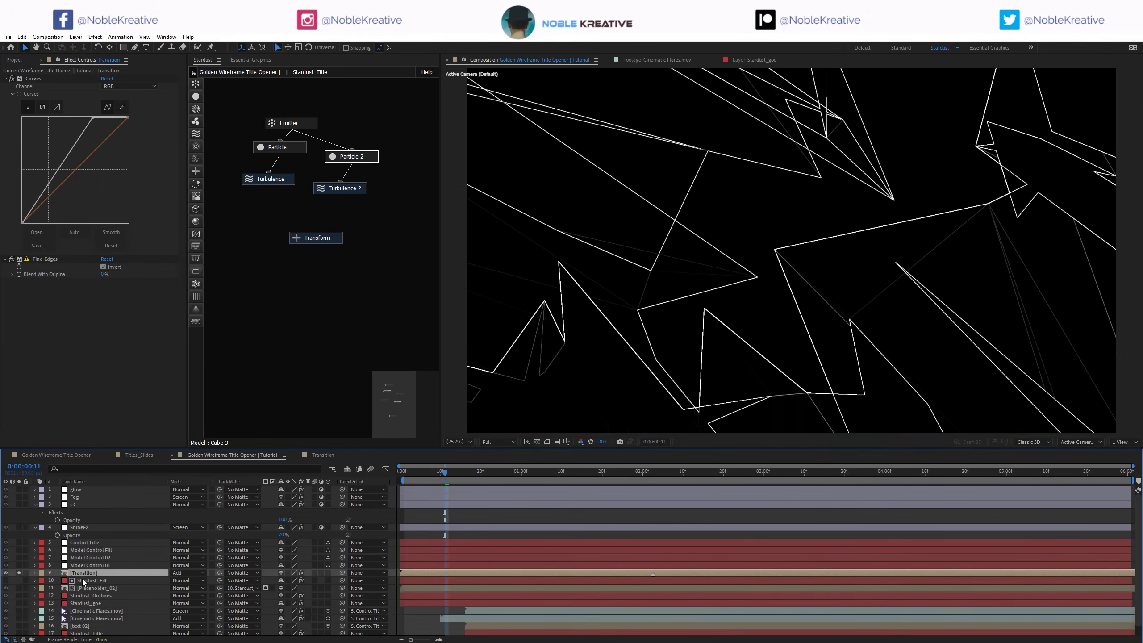
pyautogui.hotkey('ctrl', 'd')
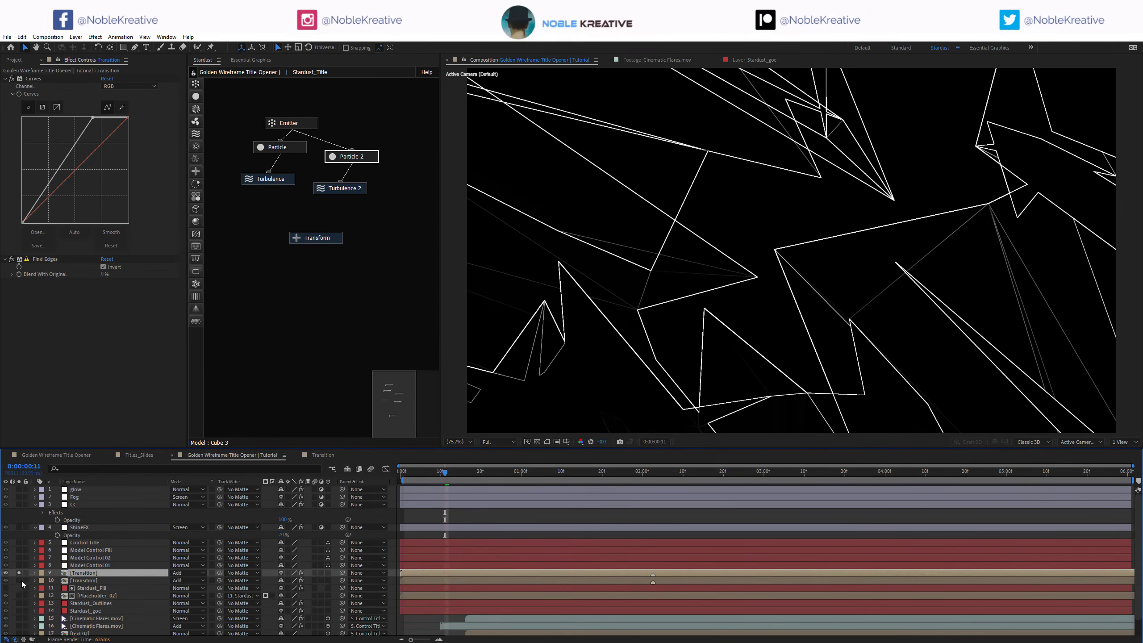
pyautogui.click(39, 259)
pyautogui.press('Delete')
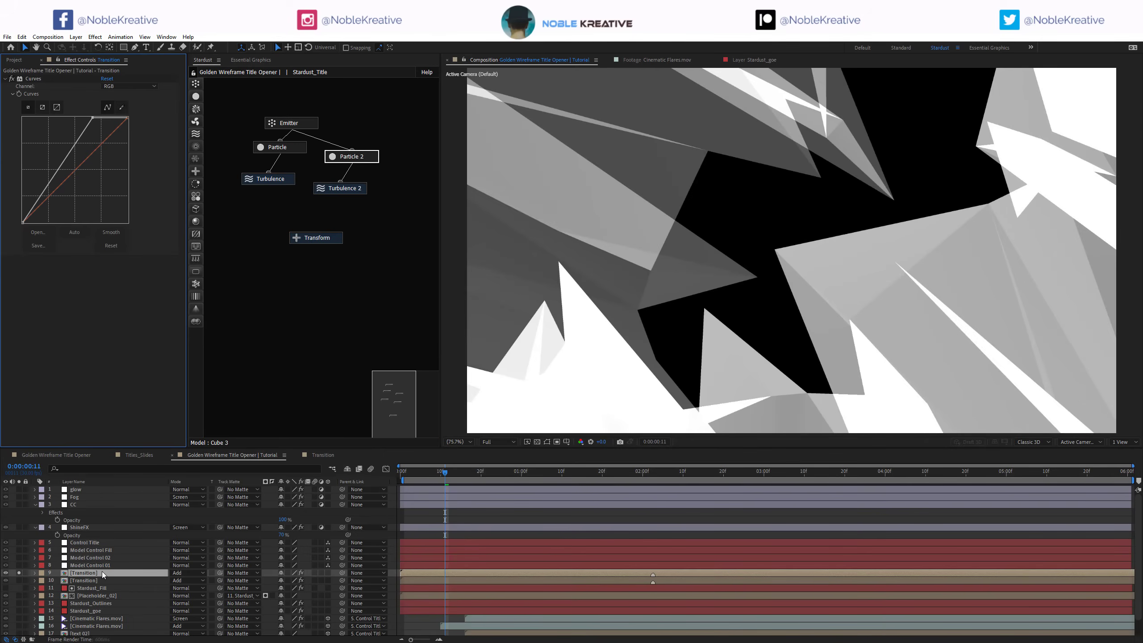
# Step: Set the upper Transition layer's blending mode to Stencil Luma and pull its Curves black point inward to increase contrast
pyautogui.click(103, 574)
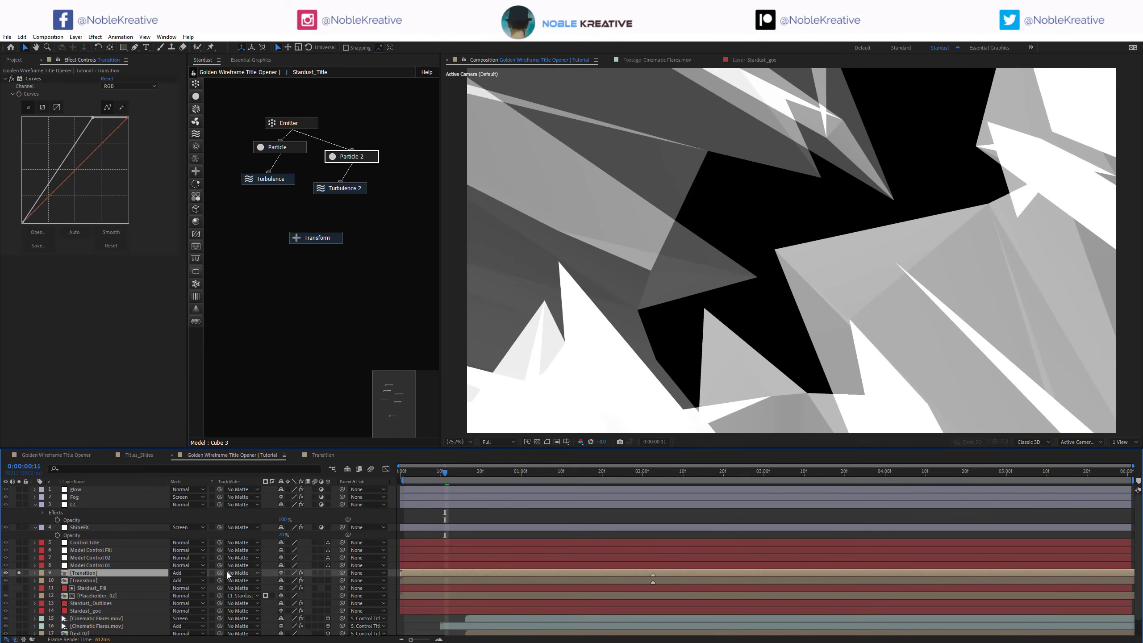
pyautogui.click(193, 572)
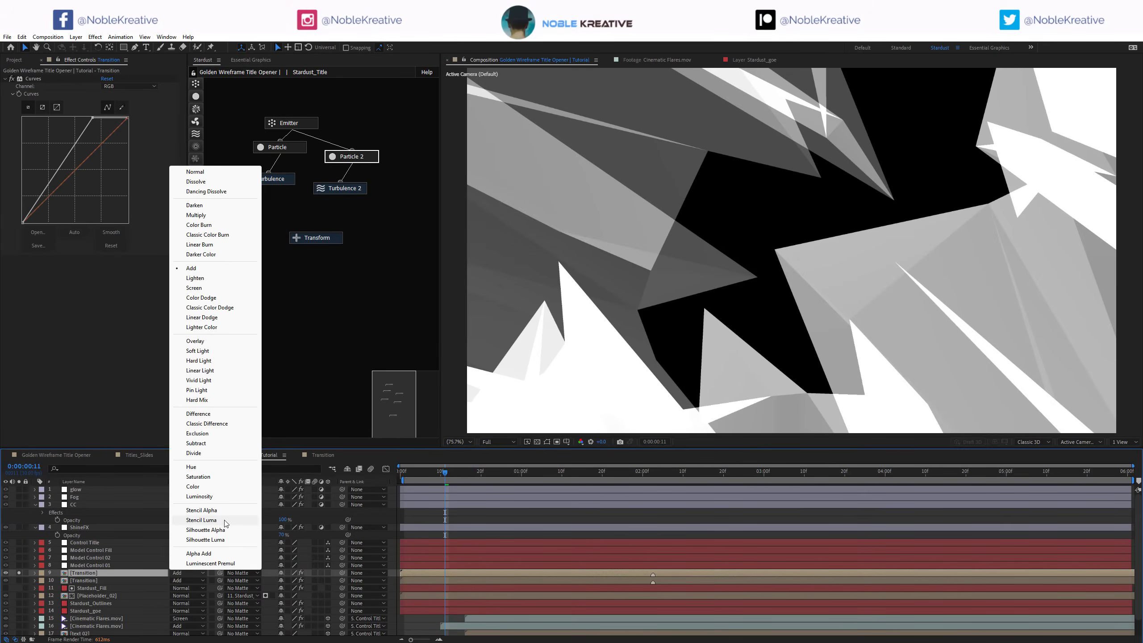
pyautogui.click(202, 520)
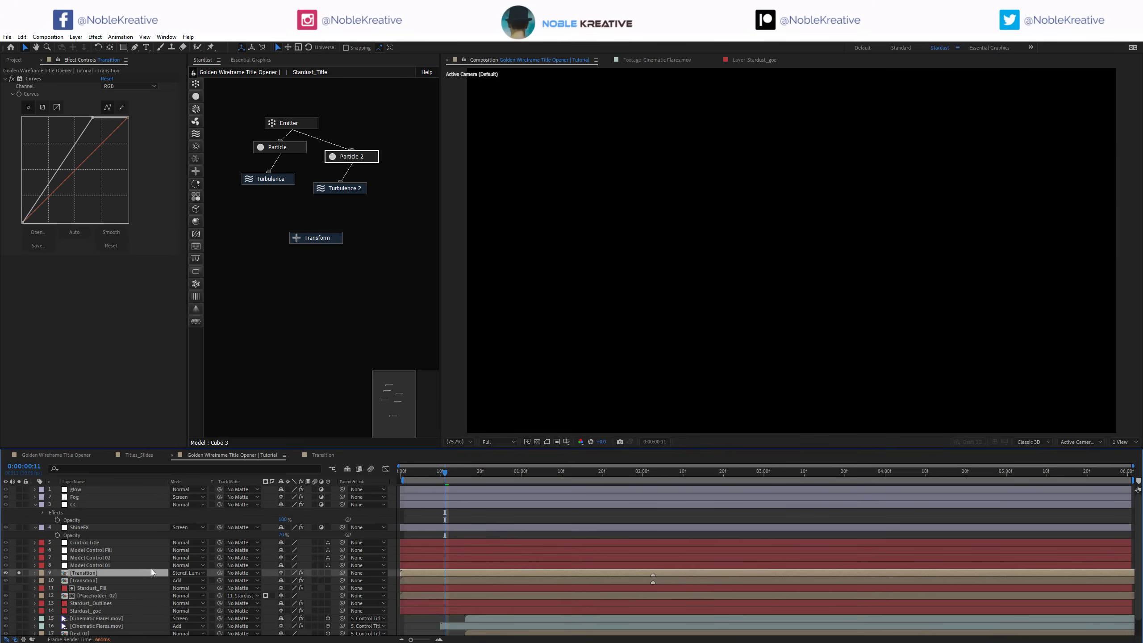
pyautogui.moveTo(26, 224); pyautogui.dragTo(51, 223)
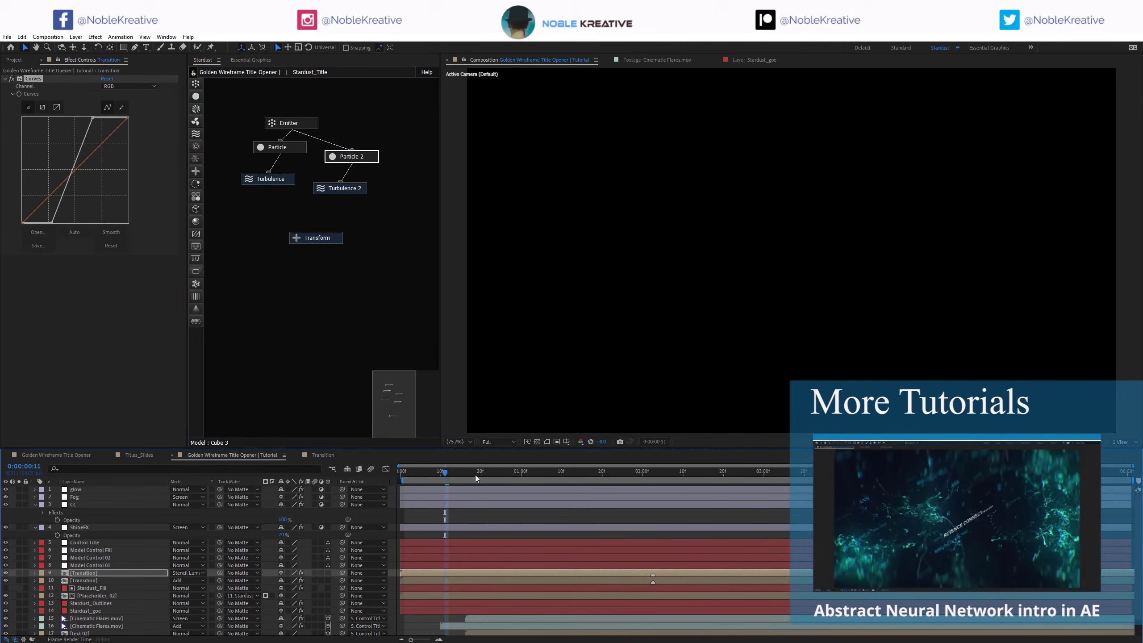
# Step: Go to 0:00:00:19, lower the preview resolution, and turn on the transparency grid to check the stencil
pyautogui.click(477, 472)
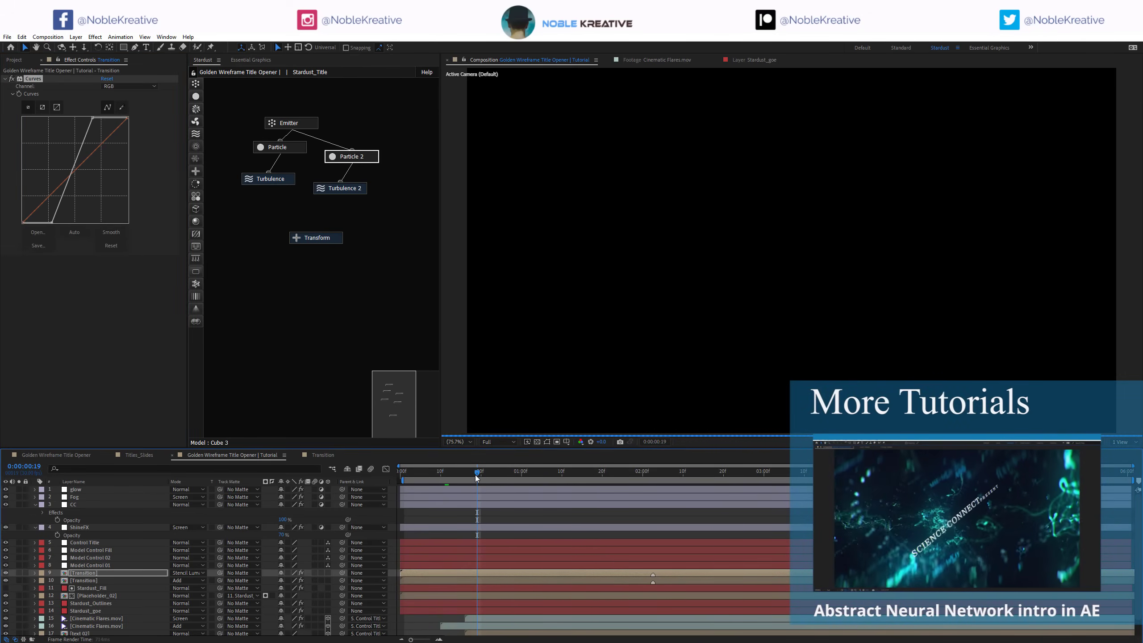
pyautogui.click(490, 442)
pyautogui.click(500, 481)
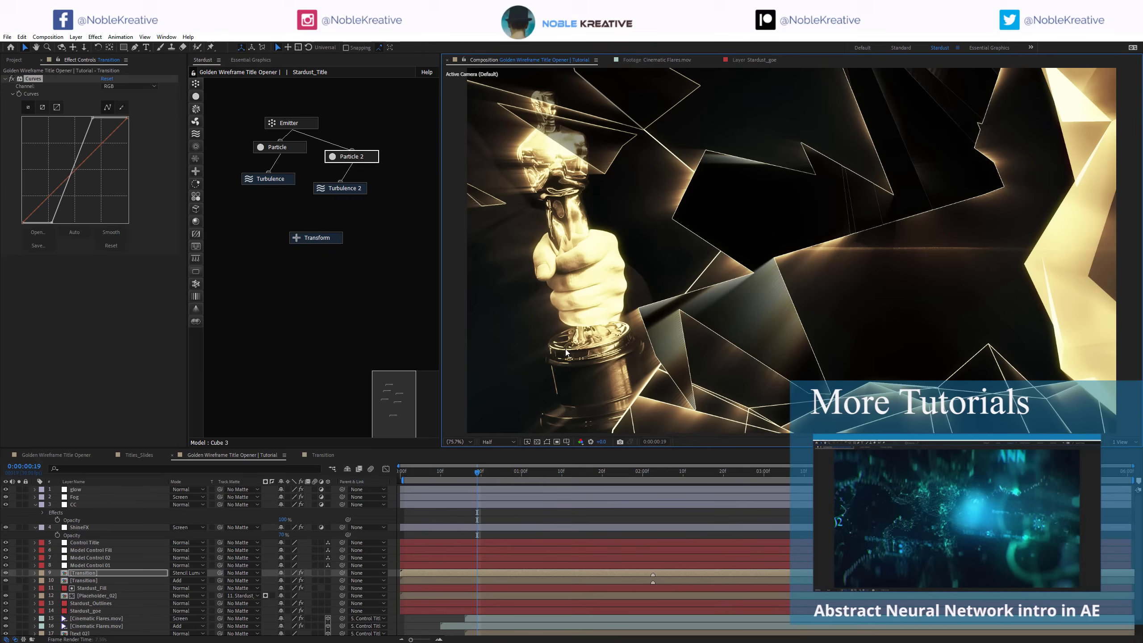
pyautogui.click(537, 442)
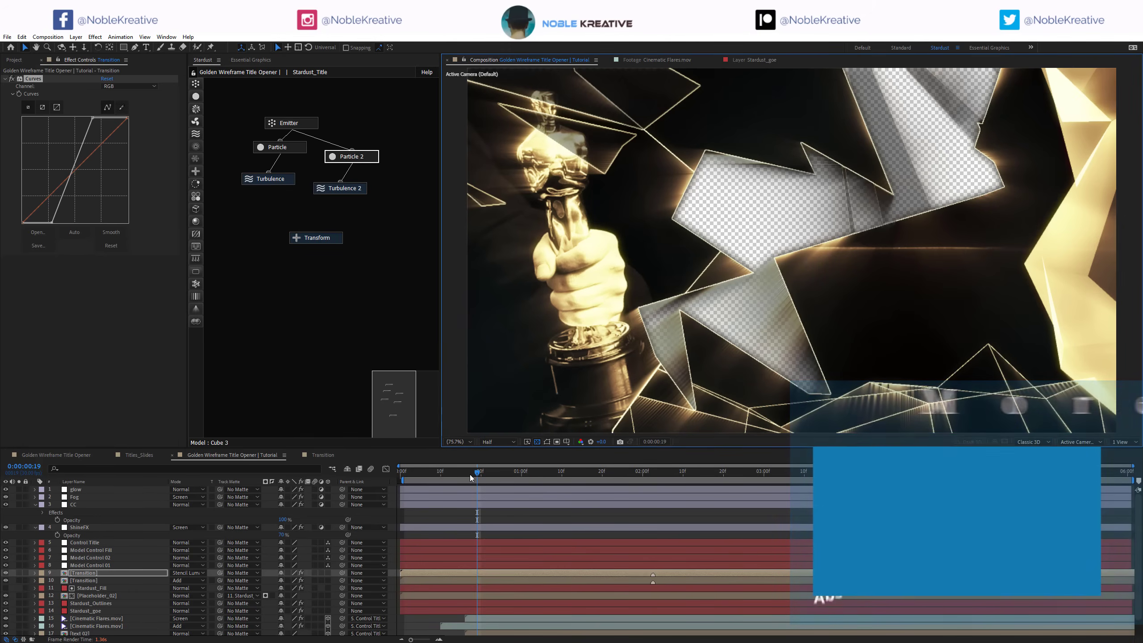
# Step: Check the stencil transition at 0:00:00:08 and 0:00:00:16
pyautogui.moveTo(470, 474); pyautogui.dragTo(434, 477)
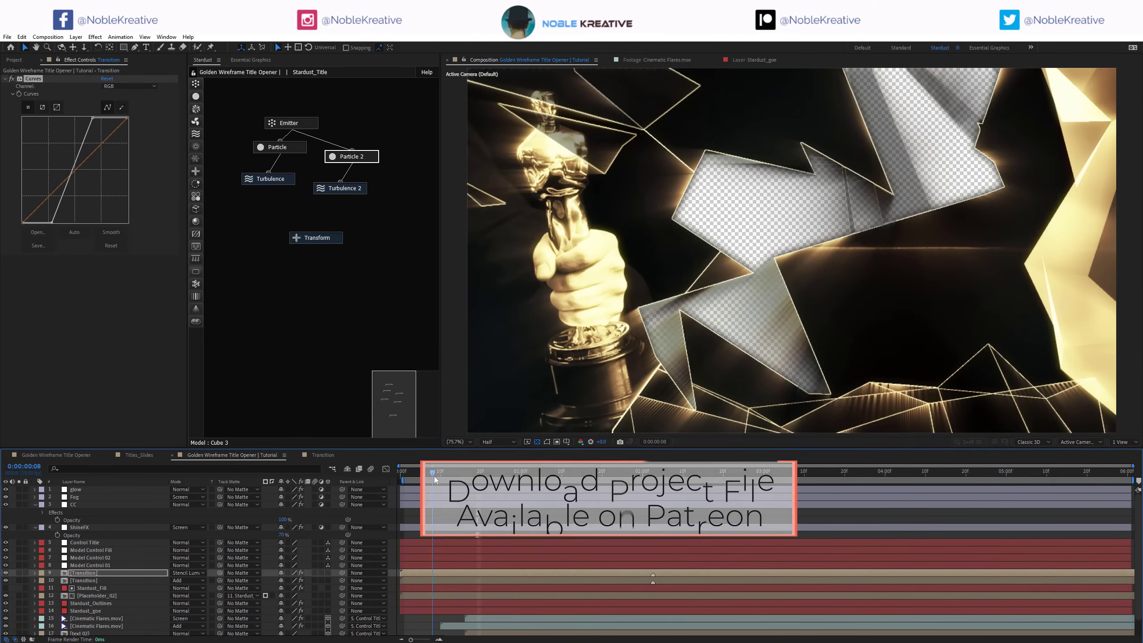
pyautogui.click(95, 572)
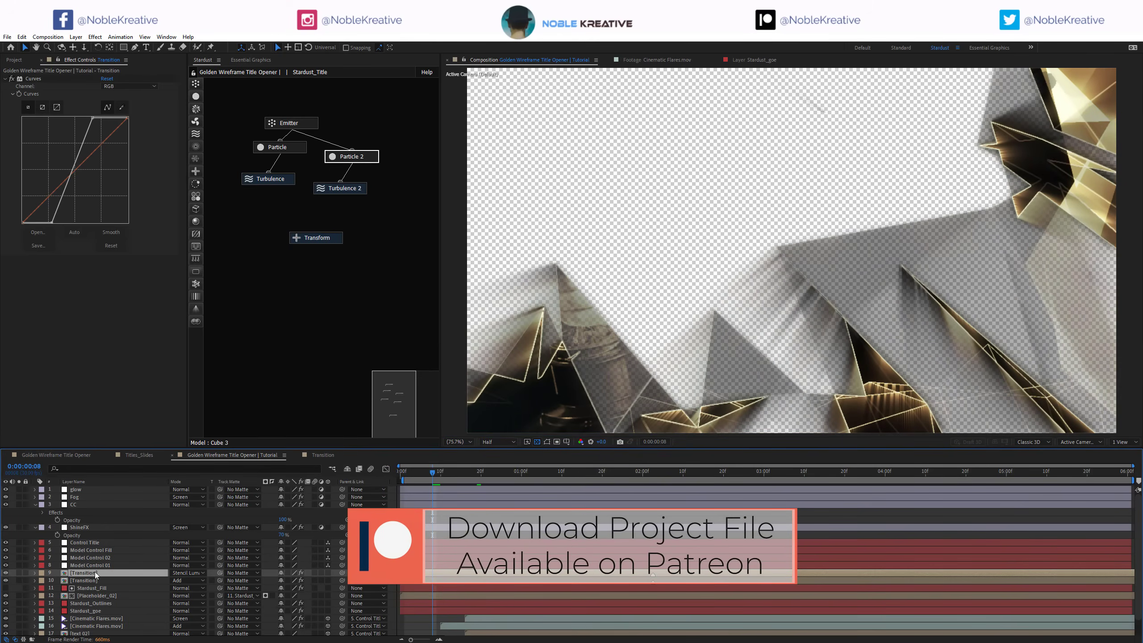
pyautogui.moveTo(435, 472); pyautogui.dragTo(465, 473)
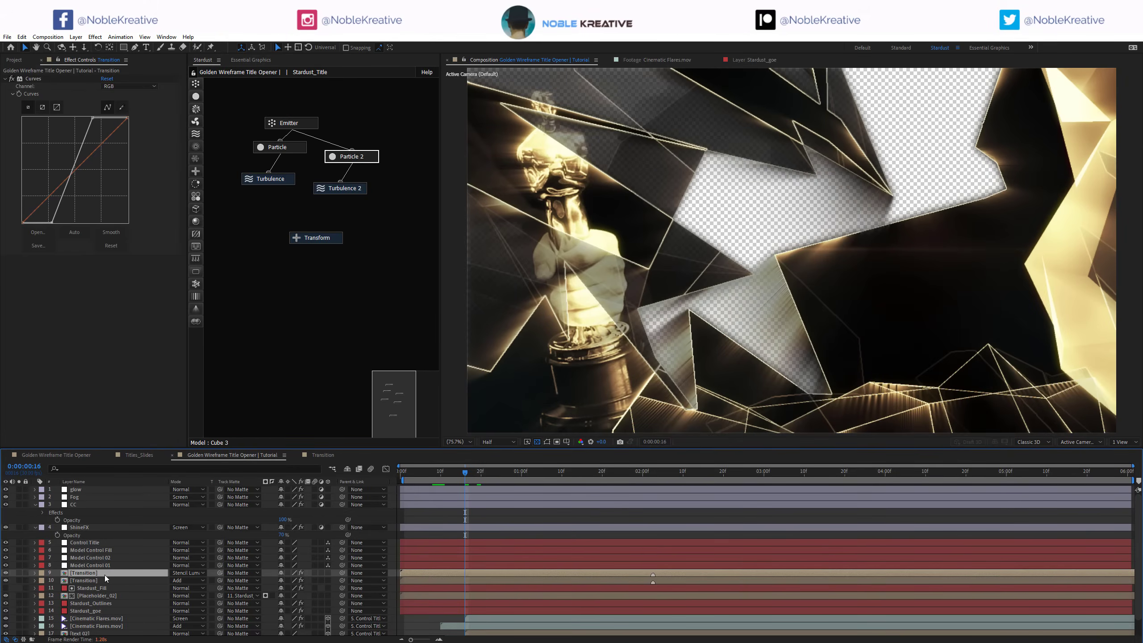
# Step: Duplicate the stencil Transition layer, start the copy just before 0:00:04:20, and set its blending mode to Silhouette Luma
pyautogui.hotkey('ctrl', 'd')
pyautogui.moveTo(504, 574); pyautogui.dragTo(1080, 577)
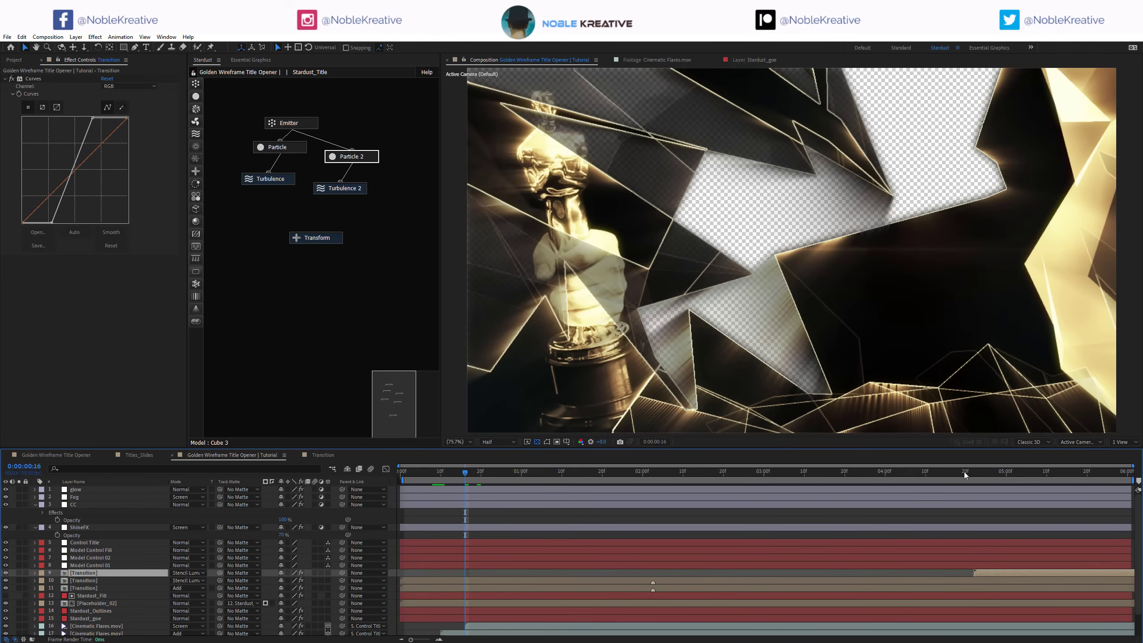
pyautogui.moveTo(965, 476); pyautogui.dragTo(958, 476)
pyautogui.click(1040, 473)
pyautogui.click(185, 573)
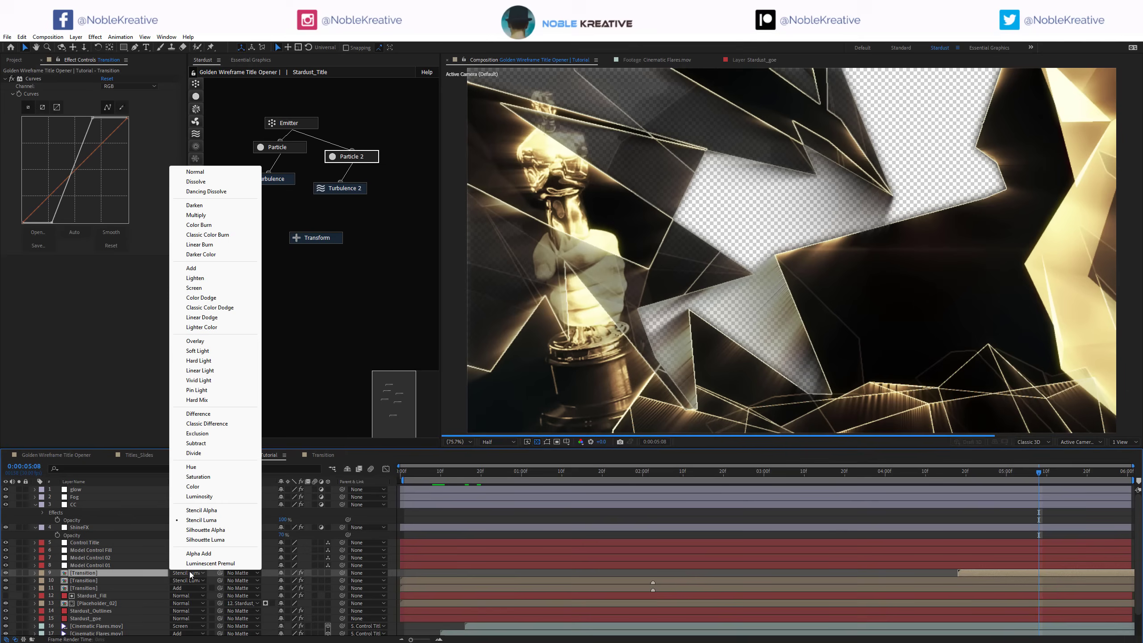
pyautogui.click(202, 540)
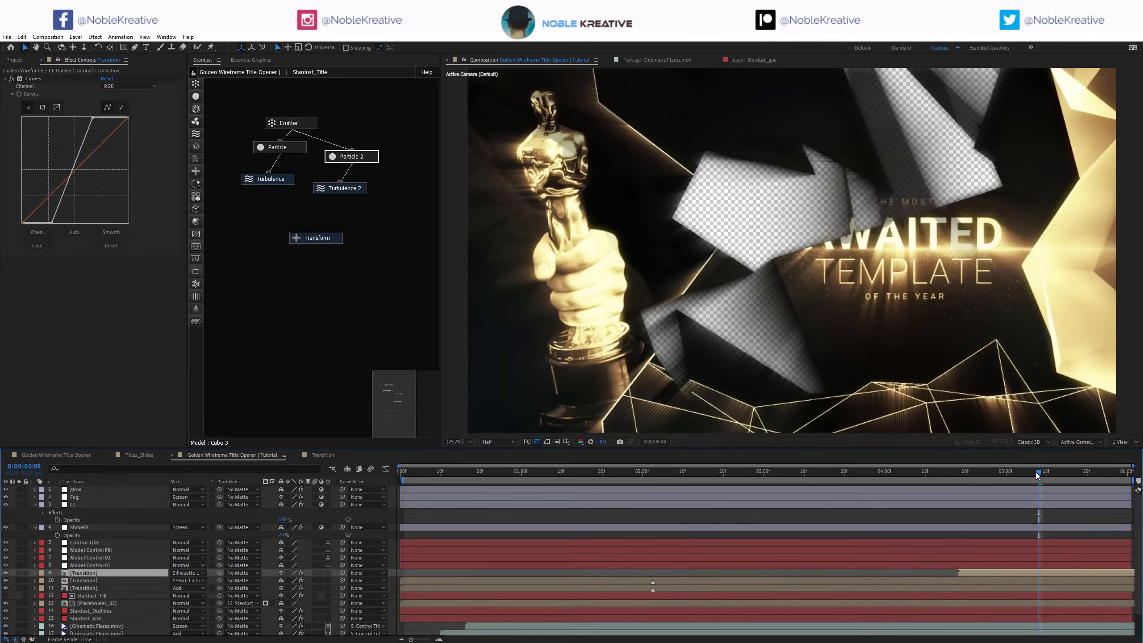
# Step: Check the closing transition at 0:00:04:25, 0:00:05:08 and 0:00:05:15
pyautogui.click(987, 472)
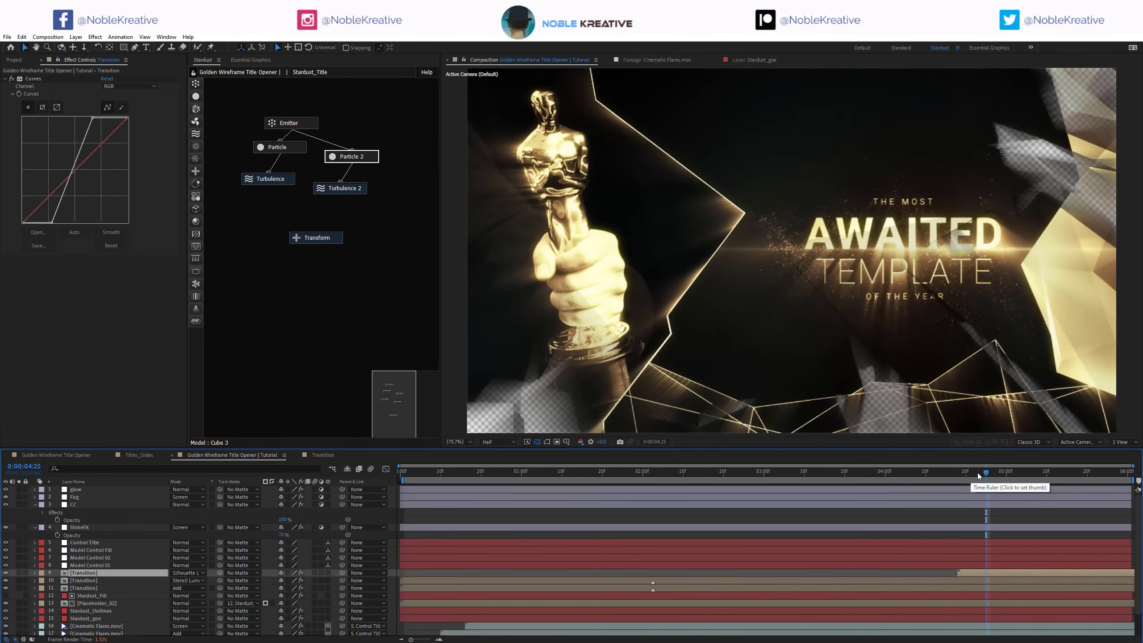
pyautogui.click(1039, 477)
pyautogui.click(1068, 480)
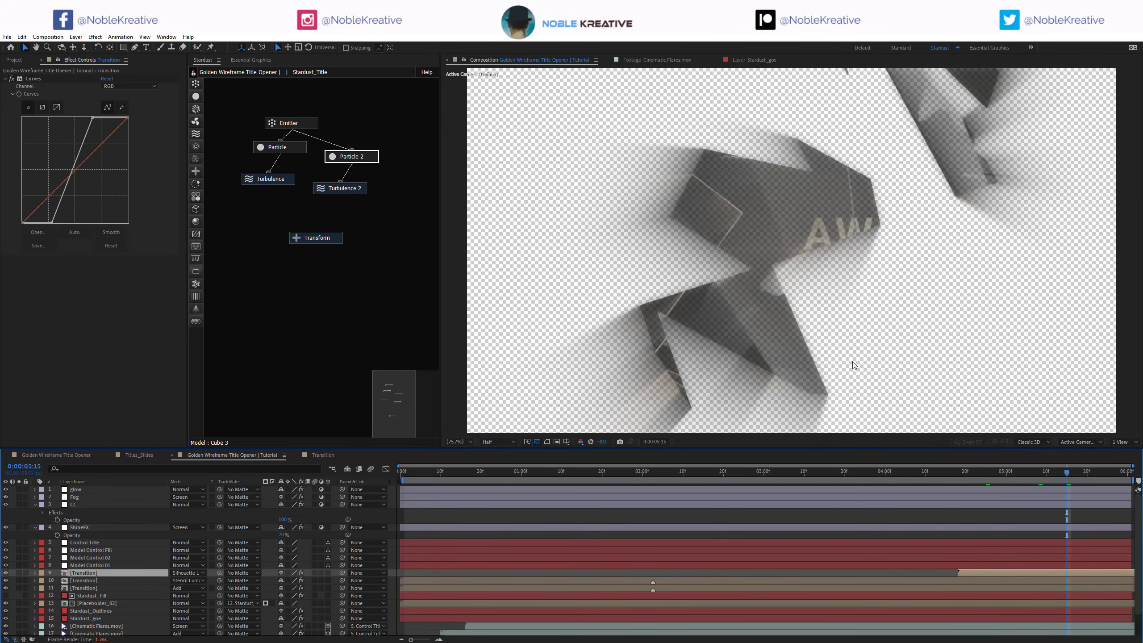
# Step: At 0:00:02:24, solo Placeholder_02 and Model Control Fill, and move Model Control Fill across to the frame's right edge
pyautogui.click(739, 472)
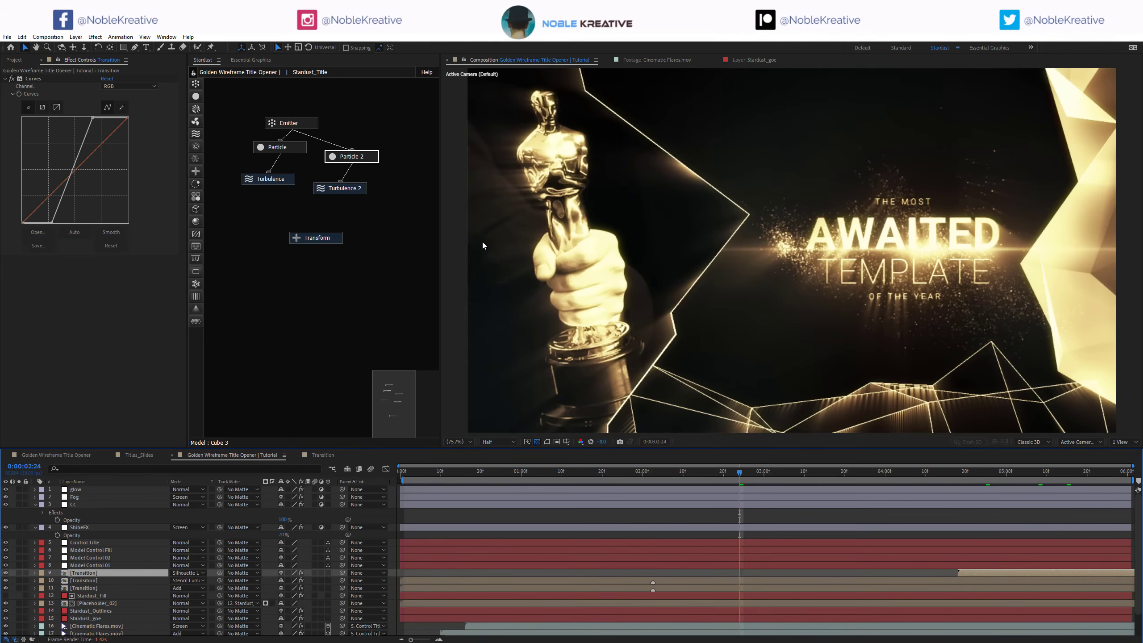
pyautogui.click(83, 604)
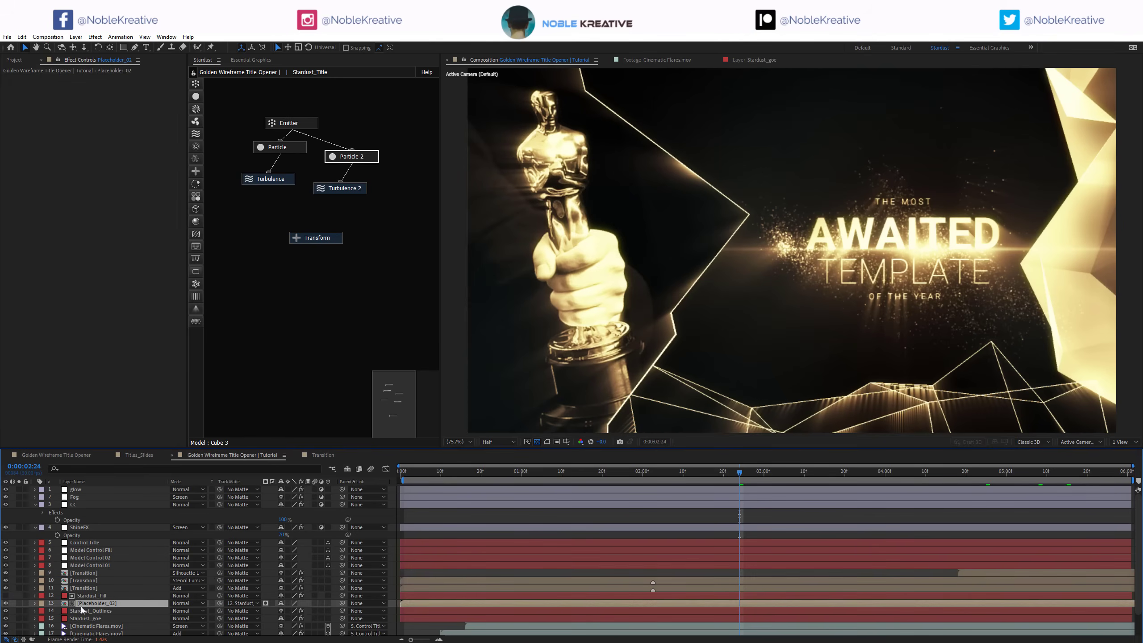
pyautogui.click(19, 604)
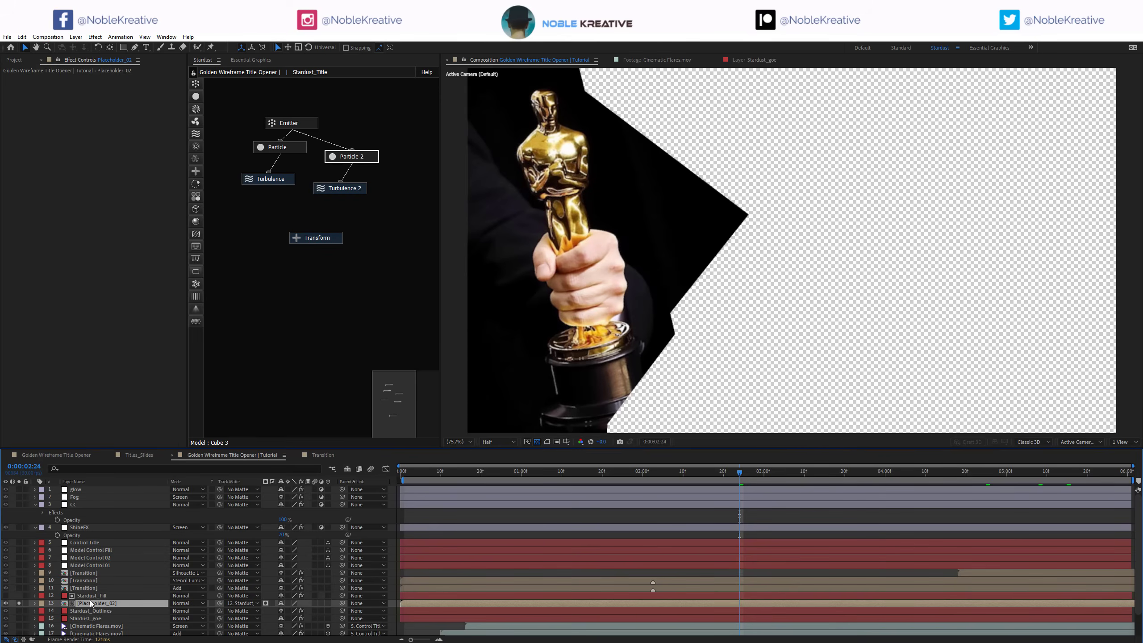
pyautogui.click(111, 564)
pyautogui.click(109, 550)
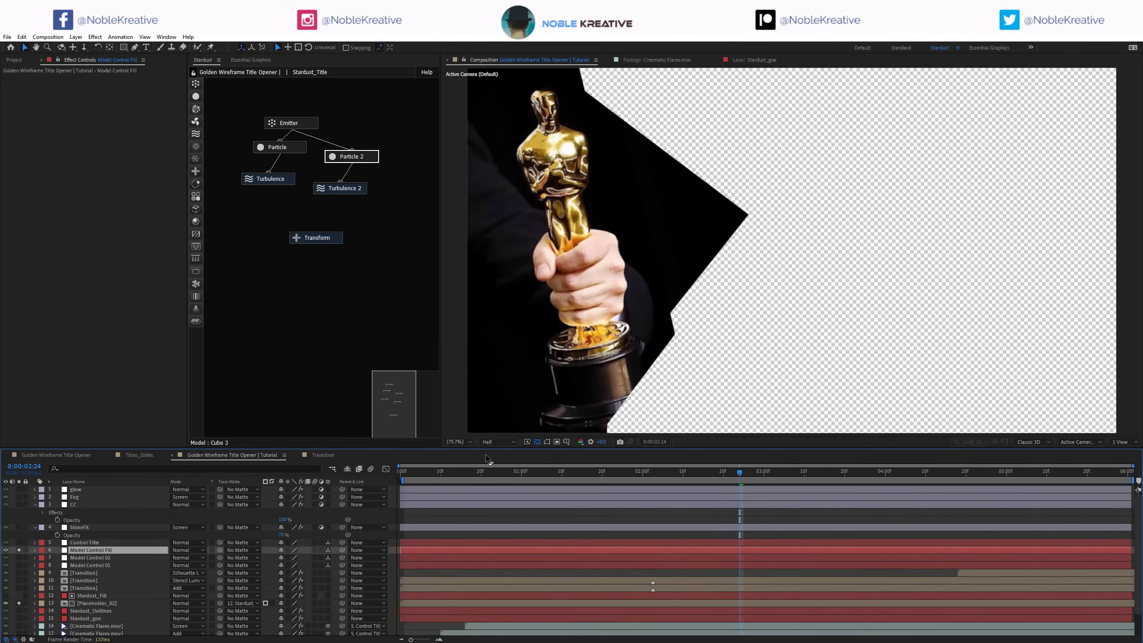
pyautogui.click(547, 442)
pyautogui.scroll(-1, 466, 268)
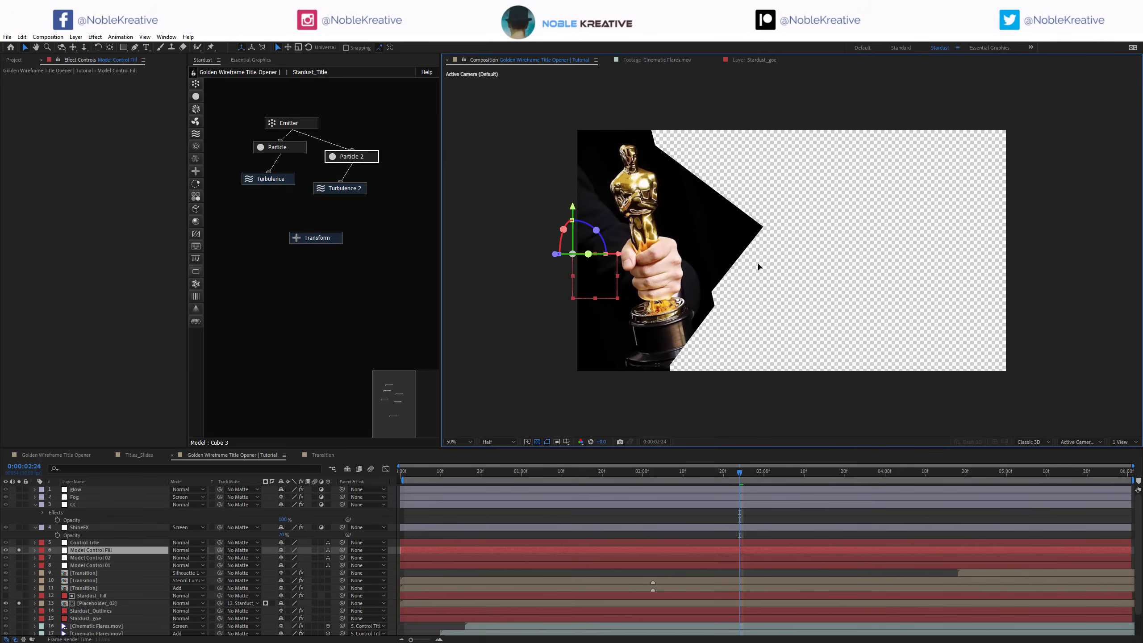
pyautogui.moveTo(759, 266); pyautogui.dragTo(1019, 270)
# Step: Set Model Control Fill's Z Rotation to -90° and shift the null further beyond the frame's right edge
pyautogui.press('r')
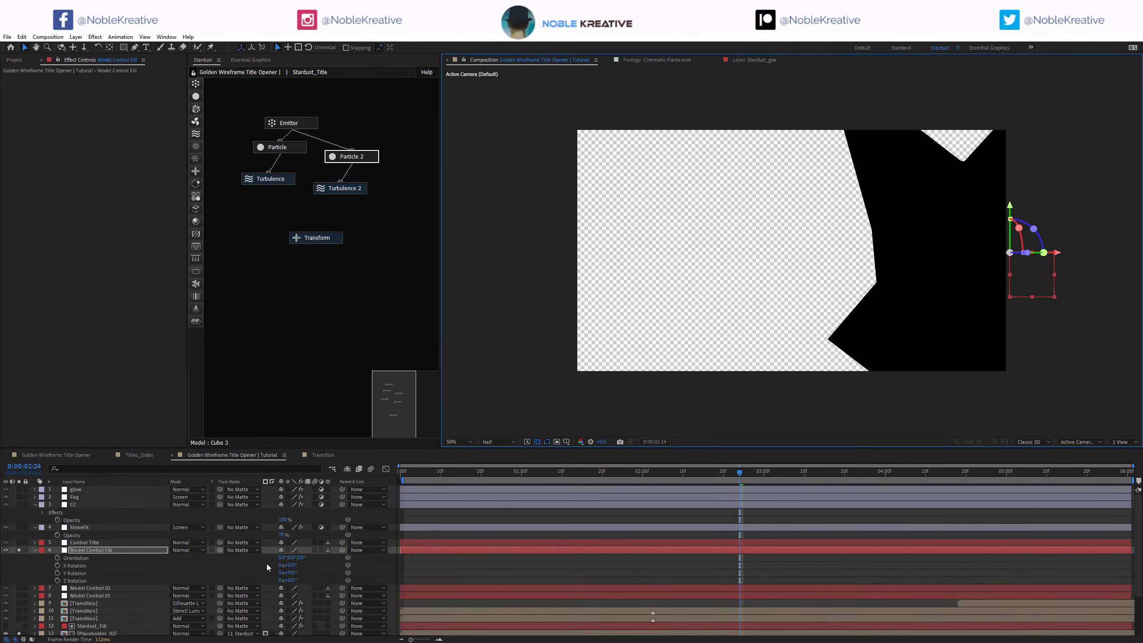
pyautogui.moveTo(291, 580); pyautogui.dragTo(258, 582)
pyautogui.hotkey('ctrl', 'z')
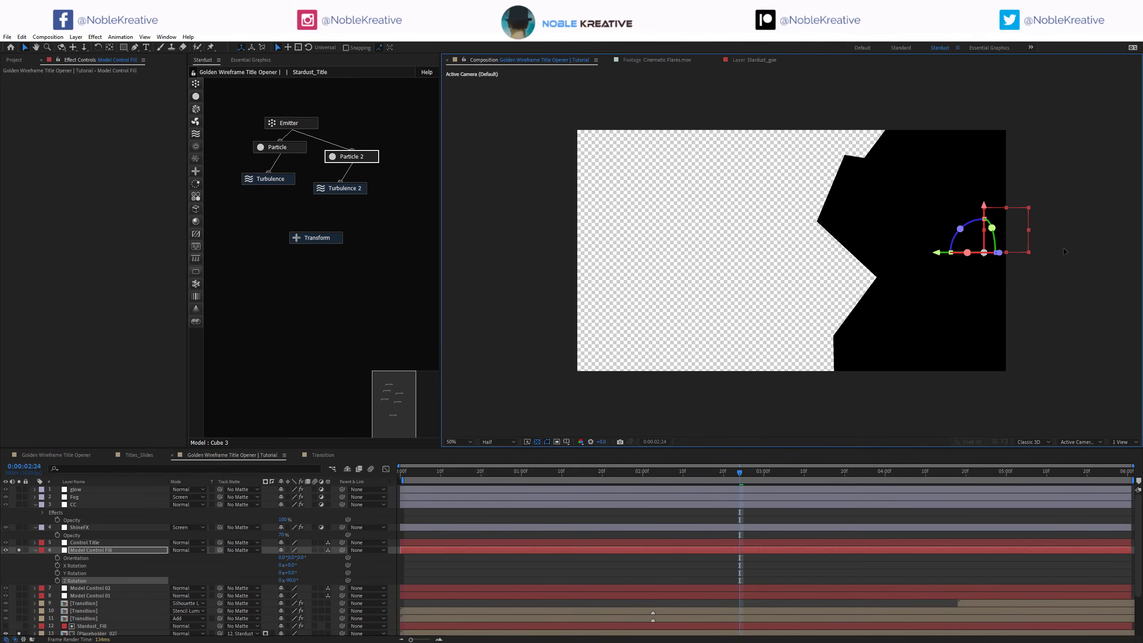
pyautogui.moveTo(1004, 253); pyautogui.dragTo(1043, 271)
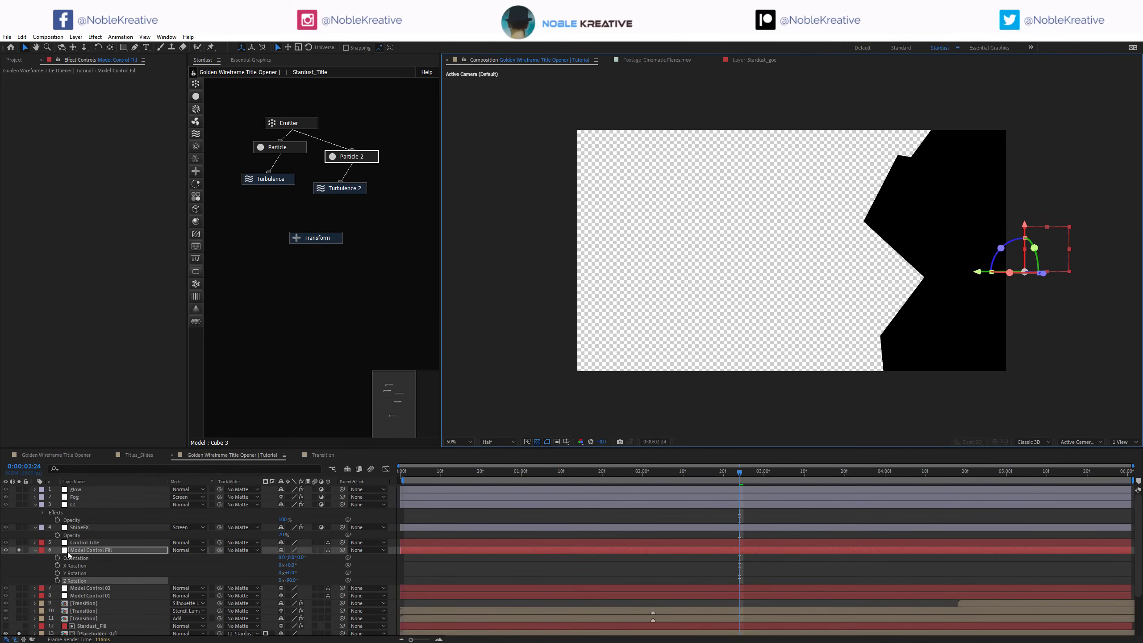
# Step: Move the Placeholder_02 image right behind the fill shape, and nudge Model Control Fill back left to widen the visible area
pyautogui.scroll(-1, 89, 602)
pyautogui.click(92, 610)
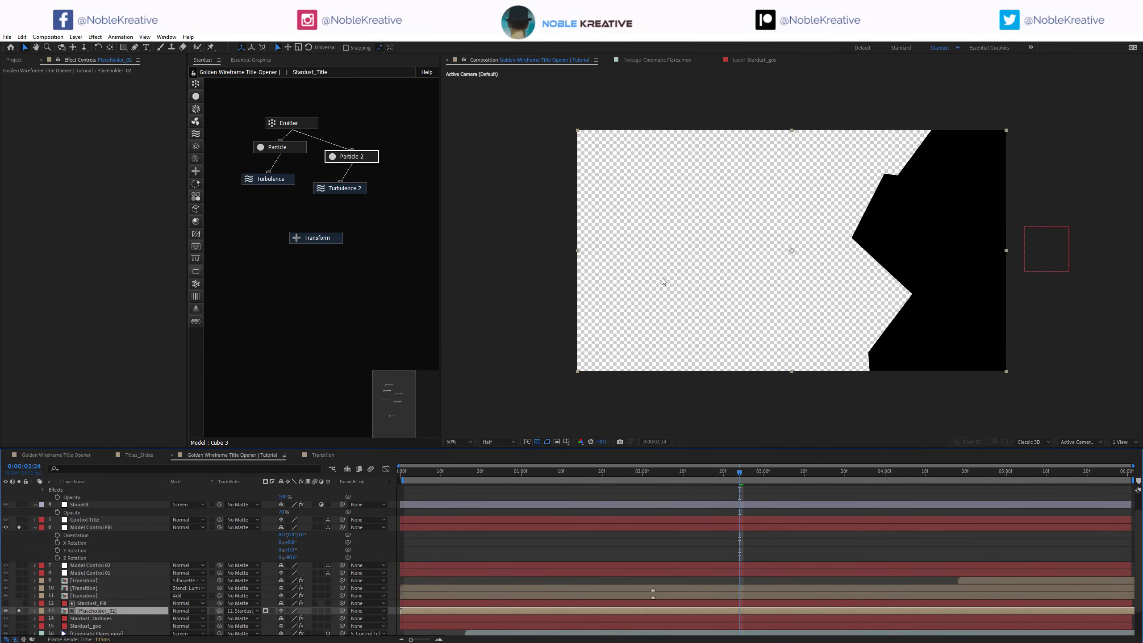
pyautogui.moveTo(663, 282); pyautogui.dragTo(934, 292)
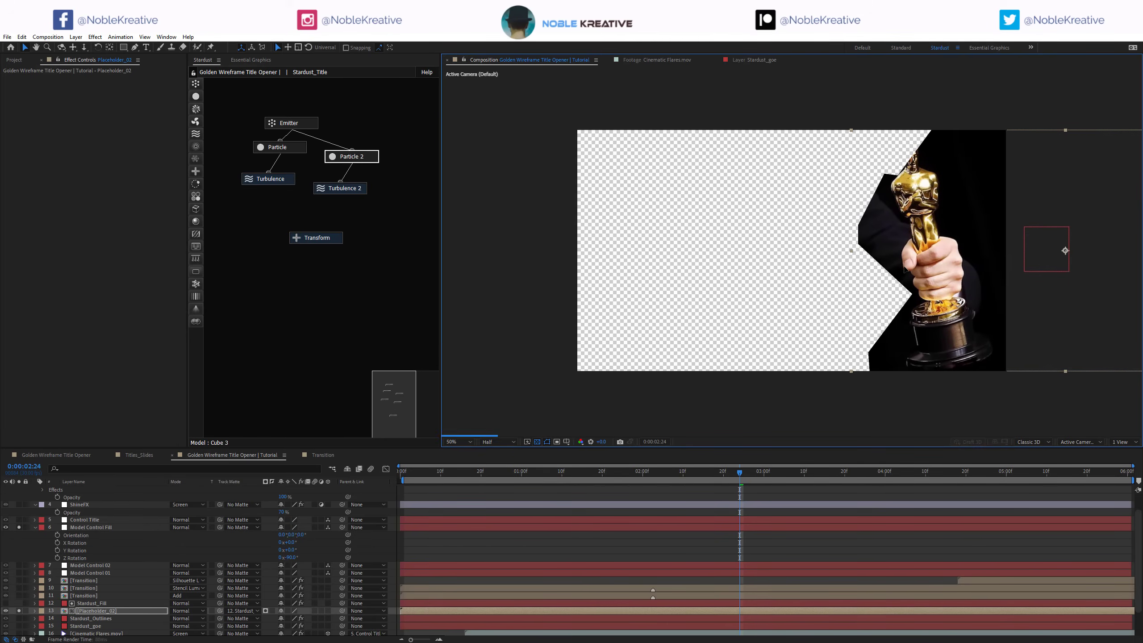
pyautogui.moveTo(859, 267); pyautogui.dragTo(834, 268)
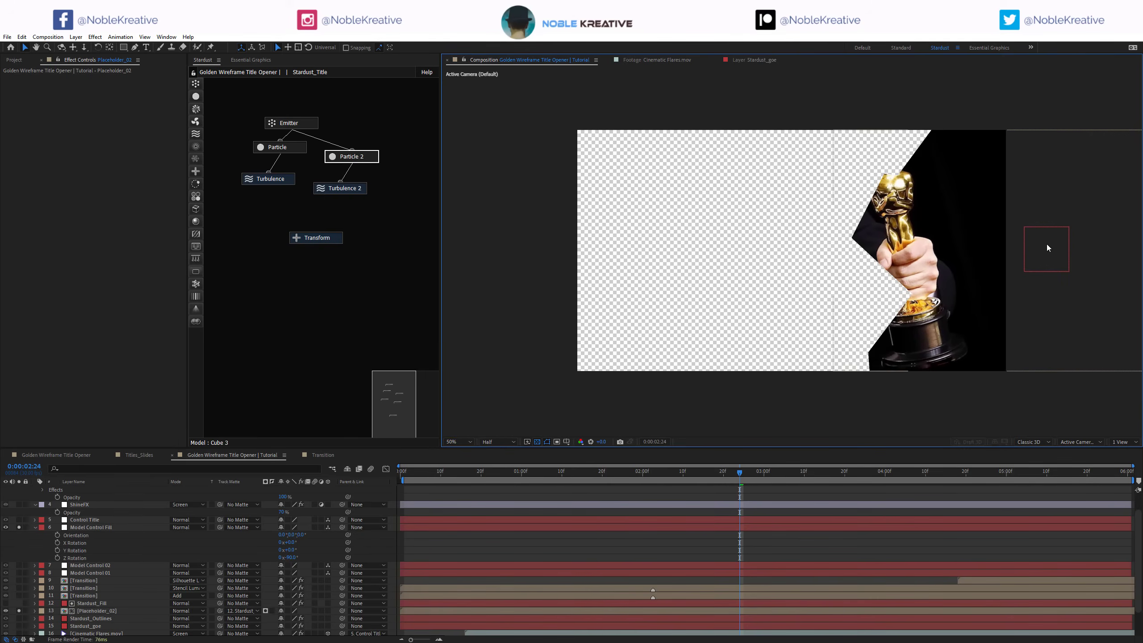
pyautogui.click(1047, 249)
pyautogui.moveTo(1034, 245); pyautogui.dragTo(1000, 247)
# Step: Scale Placeholder_02 up to 125% and reposition it so the statuette fills the right-hand shape
pyautogui.click(264, 612)
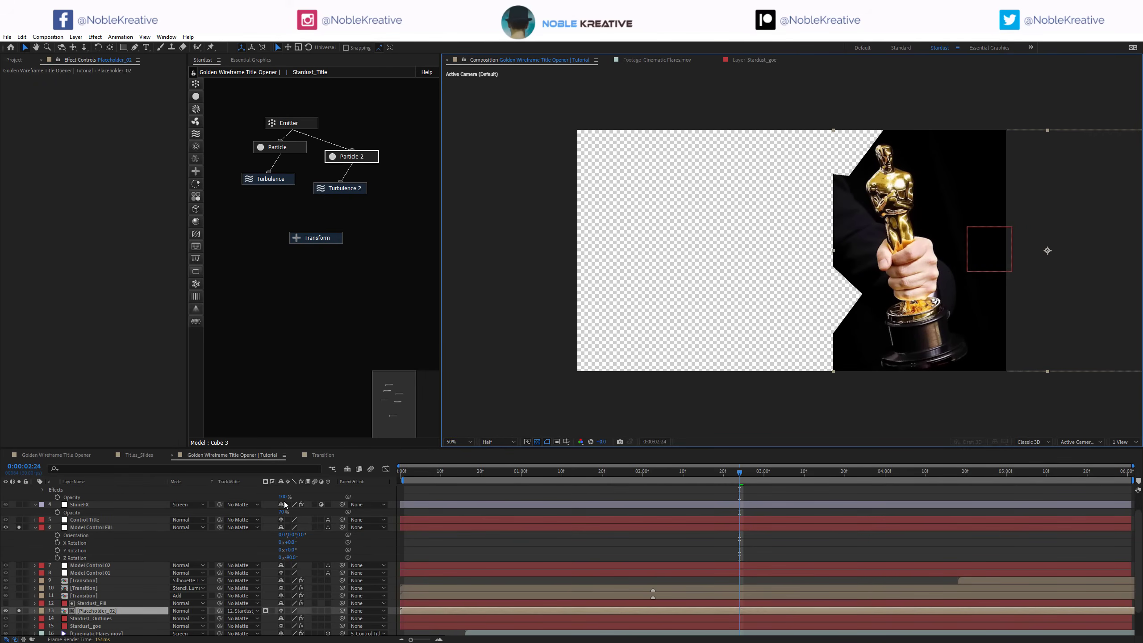
pyautogui.press('s')
pyautogui.moveTo(307, 619); pyautogui.dragTo(319, 619)
pyautogui.moveTo(916, 320); pyautogui.dragTo(836, 201)
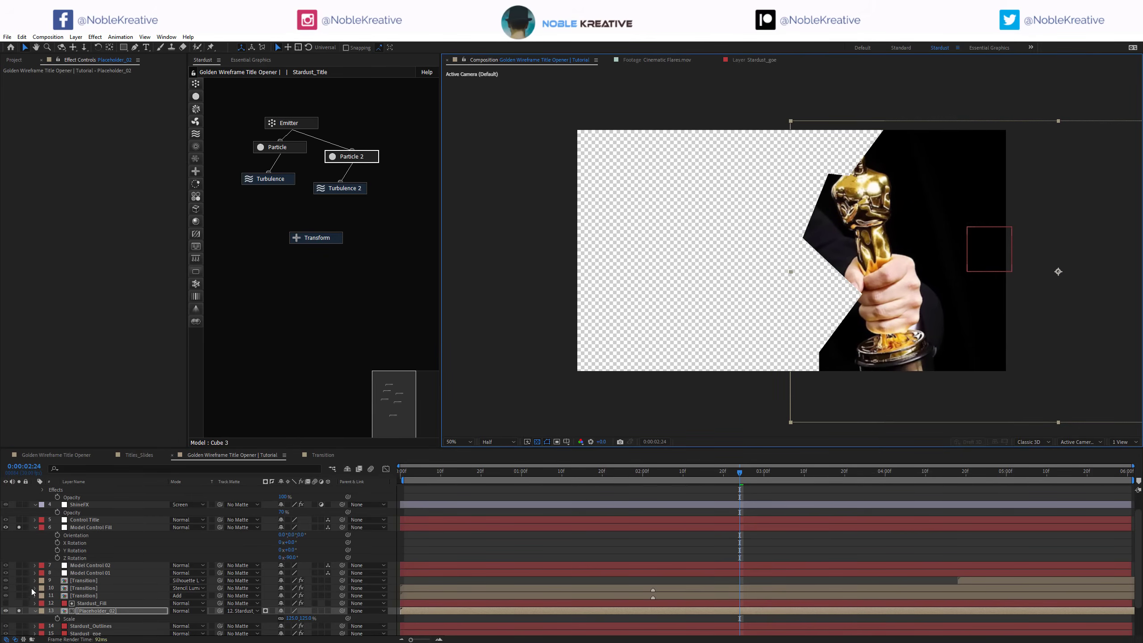
pyautogui.click(35, 611)
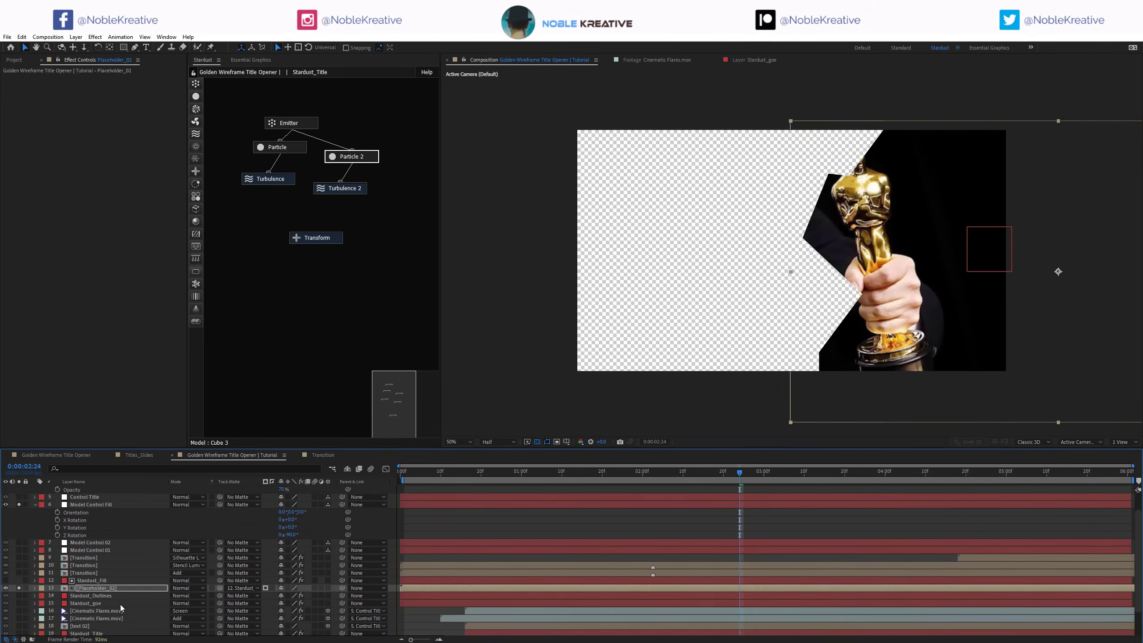
# Step: Solo the text layer and Control Title, hide the transparency grid, and move Control Title left to about X 550
pyautogui.scroll(-2, 81, 620)
pyautogui.click(76, 616)
pyautogui.scroll(3, 88, 518)
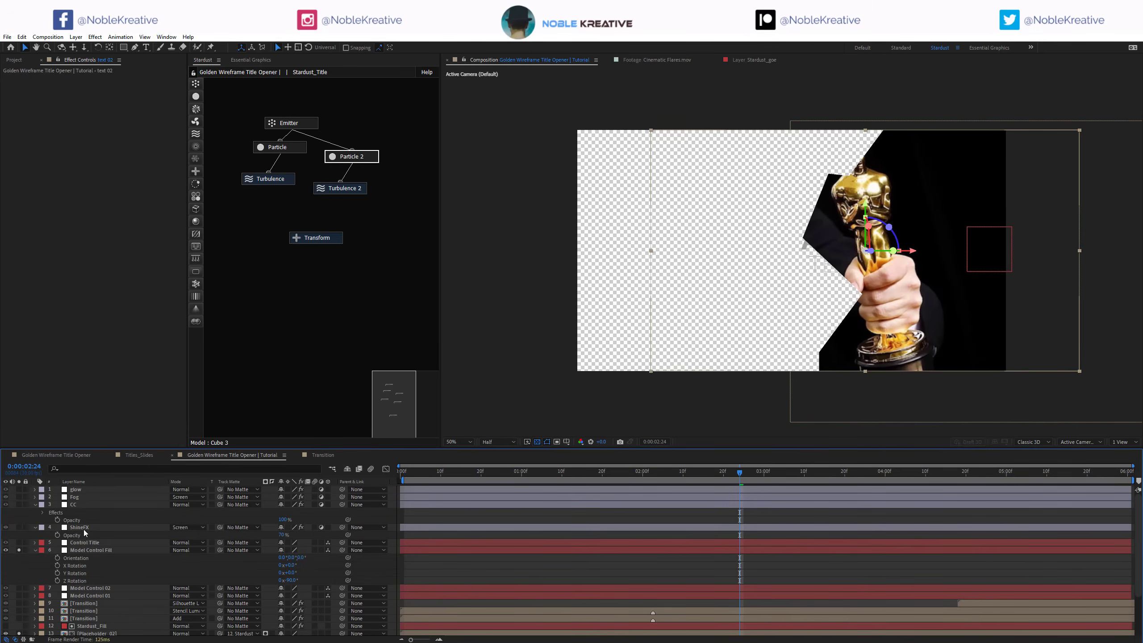
pyautogui.click(87, 544)
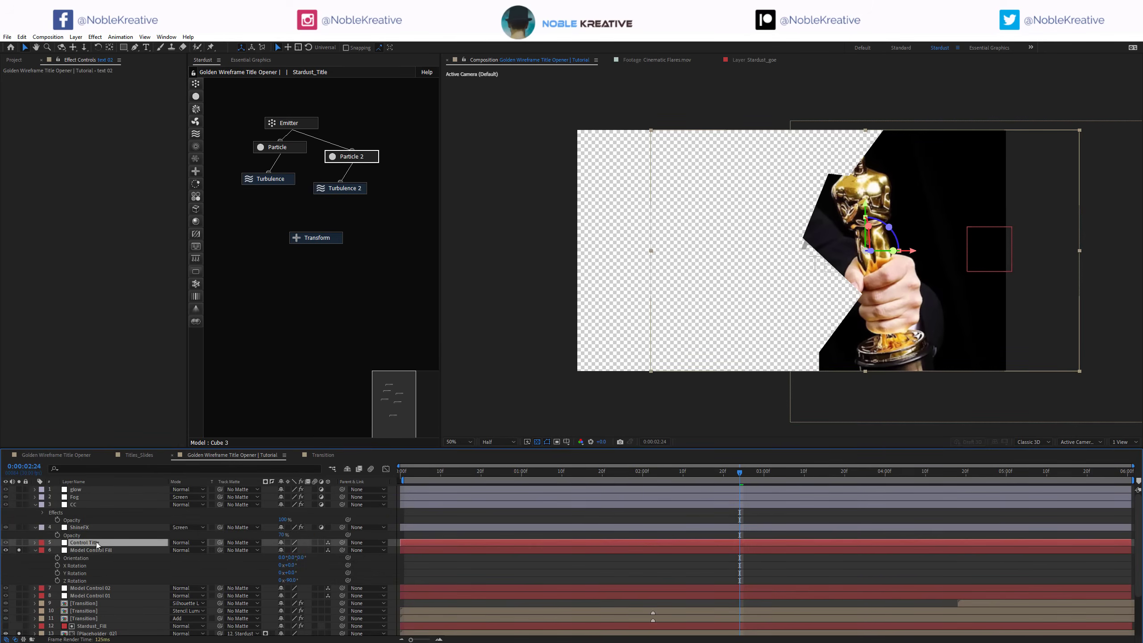
pyautogui.click(536, 442)
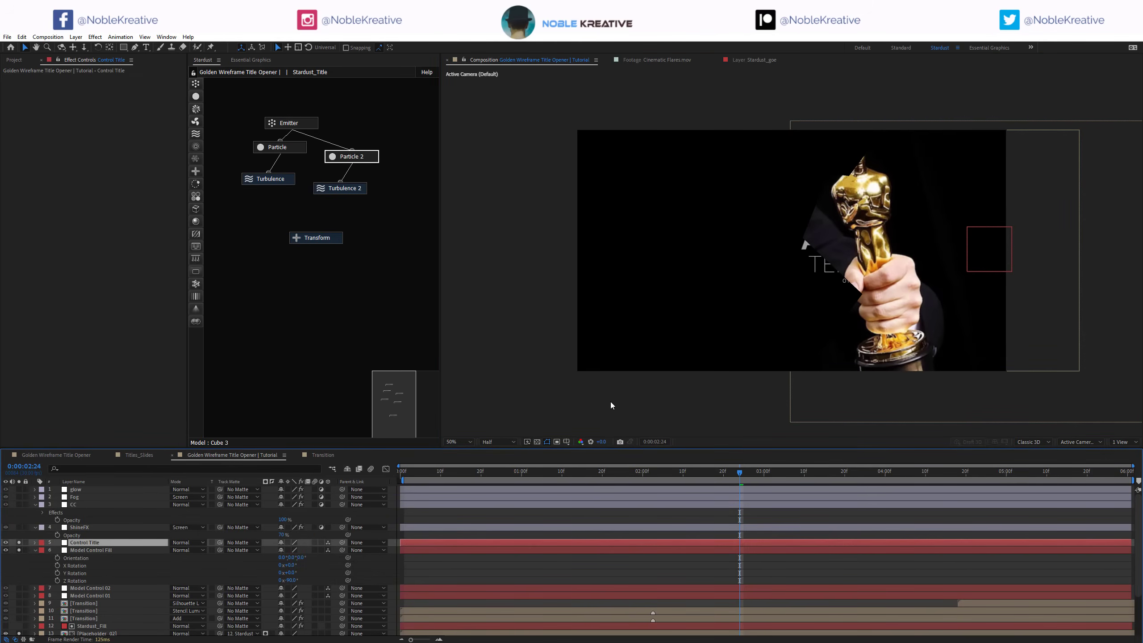
pyautogui.moveTo(914, 253); pyautogui.dragTo(752, 251)
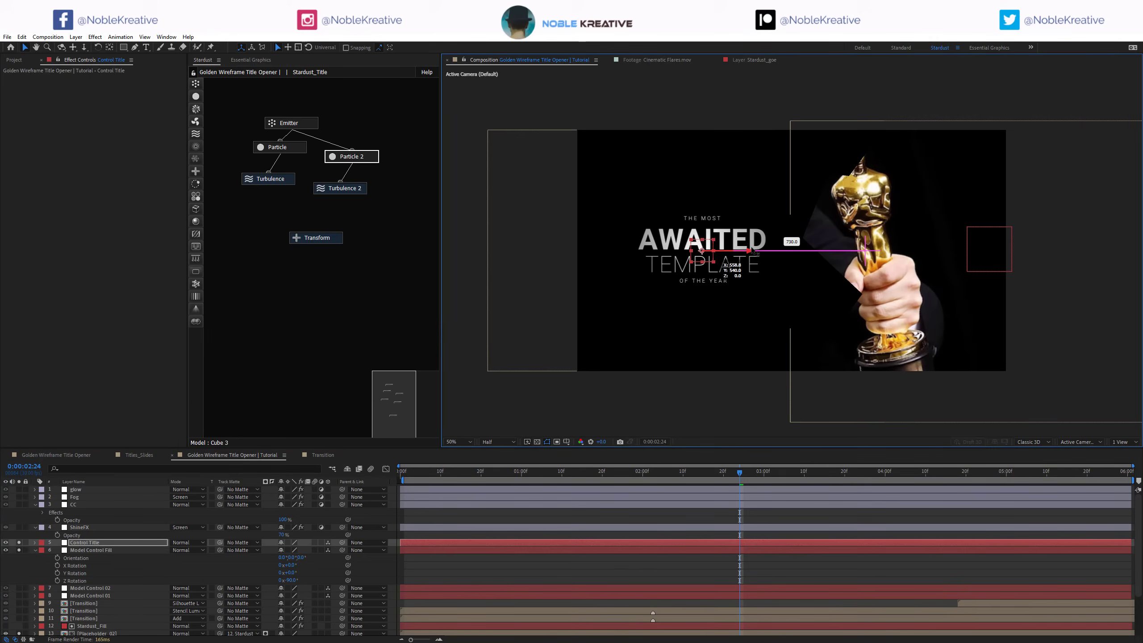
# Step: Solo the Stardust_goe layer with the wireframe and bring up its Model 2 node settings
pyautogui.click(35, 550)
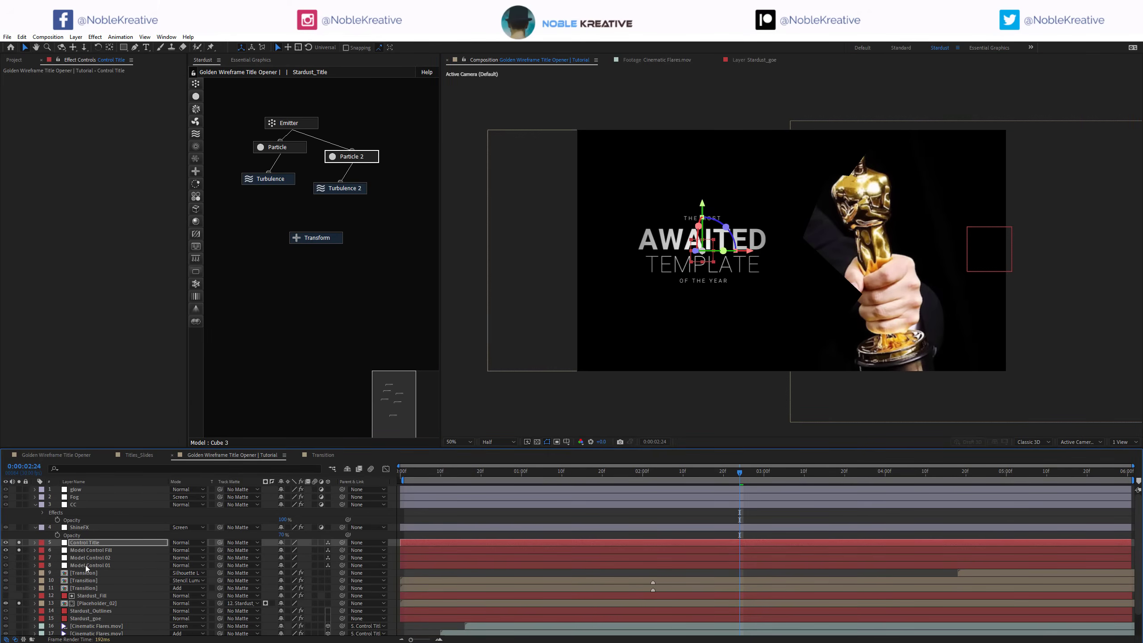
pyautogui.click(58, 611)
pyautogui.click(95, 619)
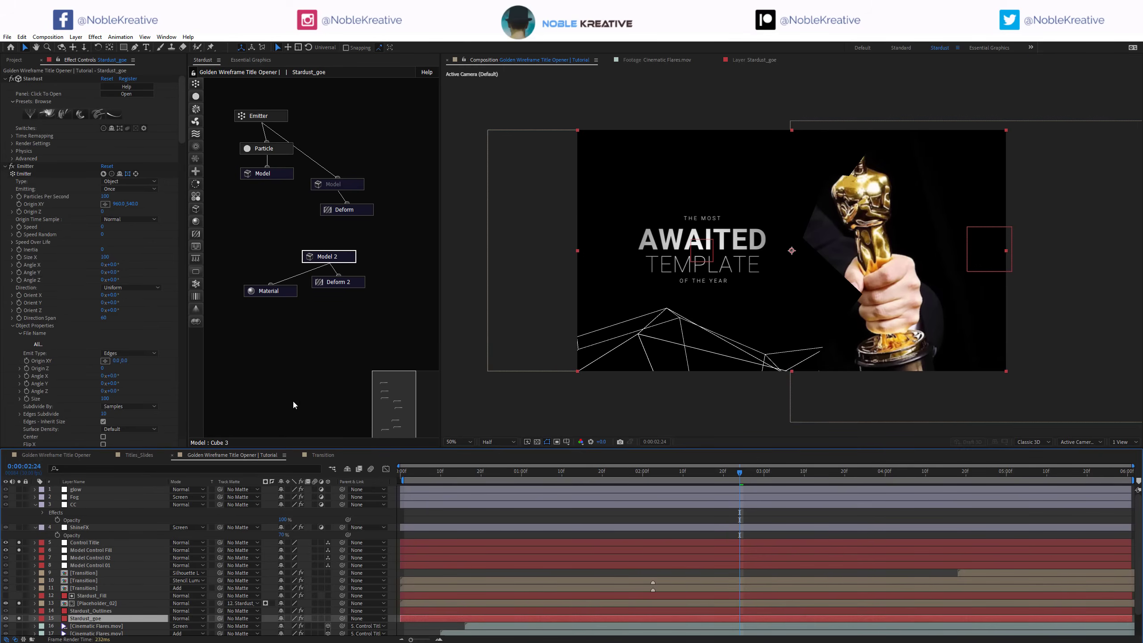
pyautogui.click(343, 260)
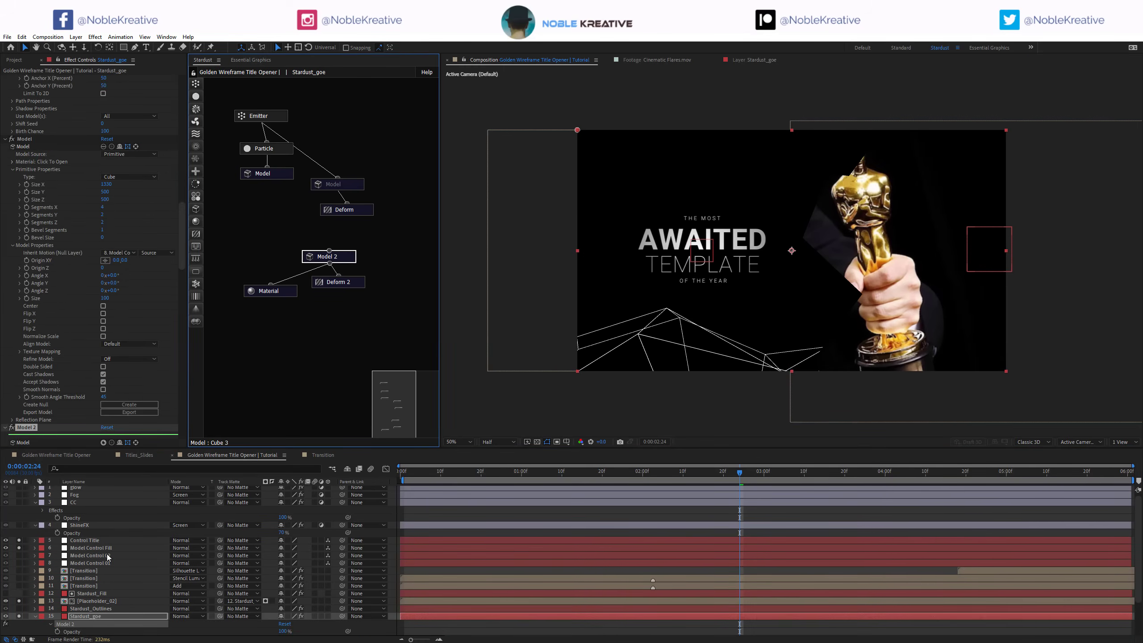
# Step: Solo Model Control 02 and move it from the frame's right edge to the upper left above the title
pyautogui.click(105, 557)
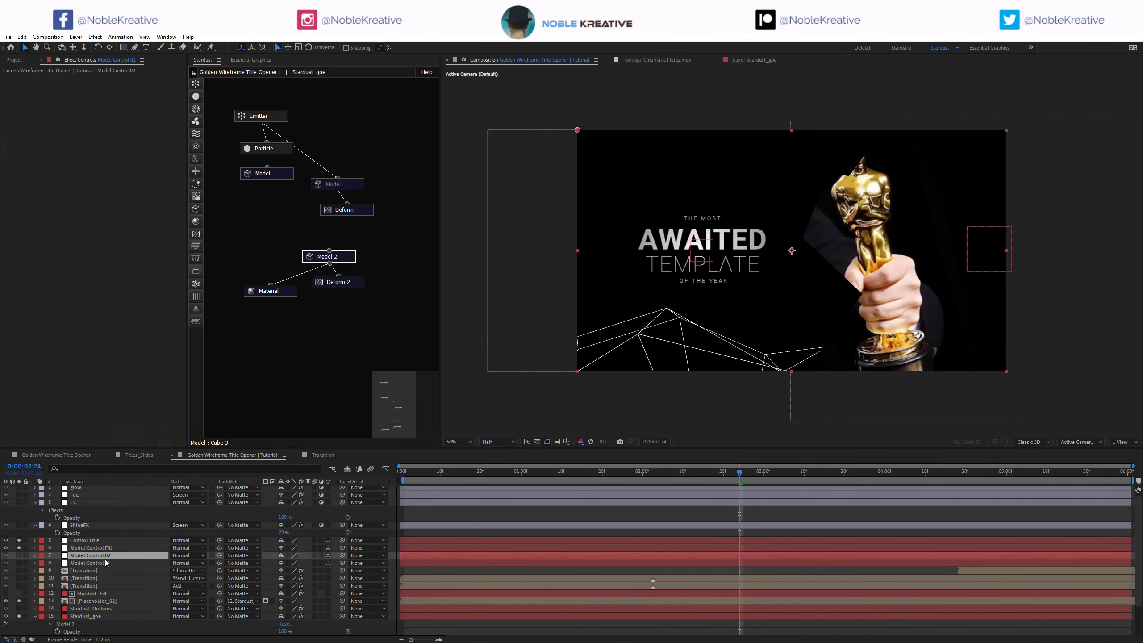
pyautogui.click(19, 555)
pyautogui.click(82, 559)
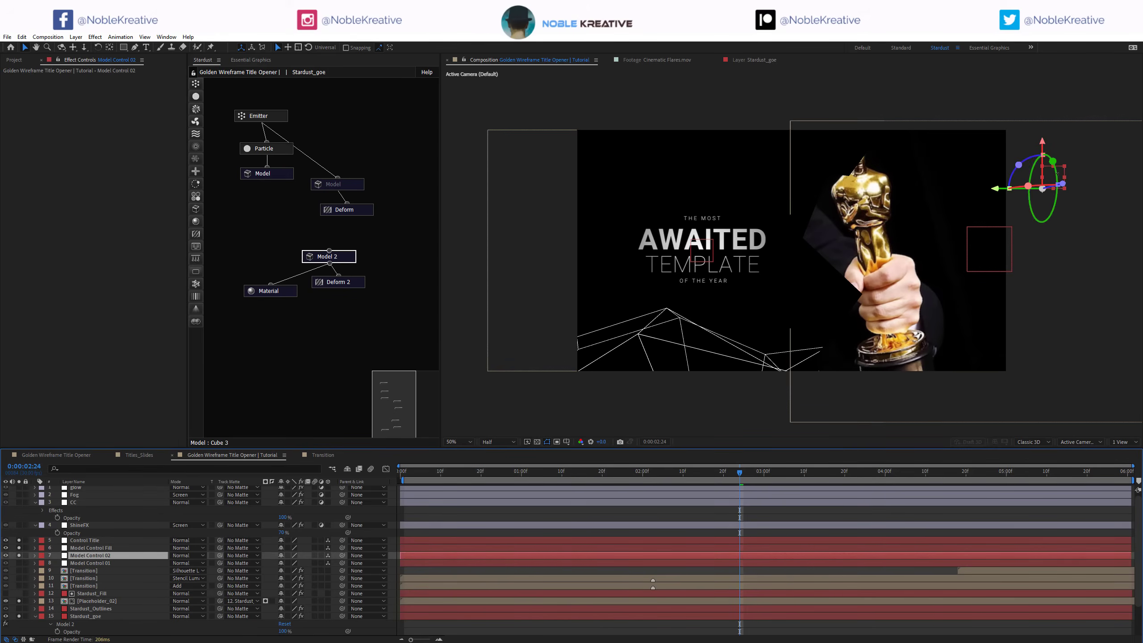
pyautogui.moveTo(772, 168); pyautogui.dragTo(660, 169)
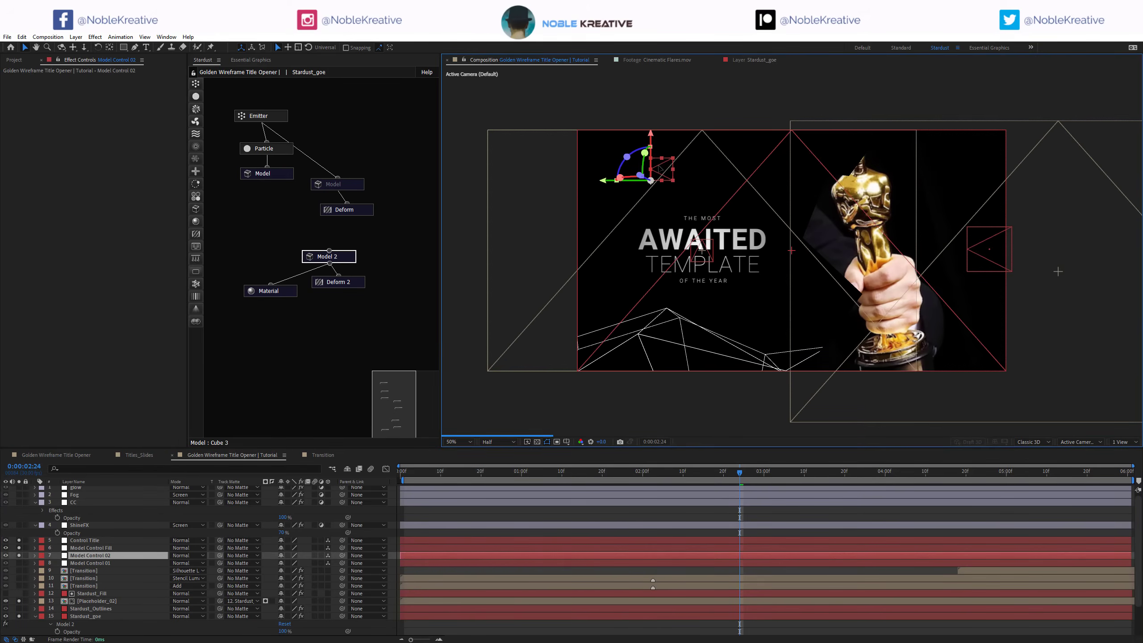
# Step: Set Model Control 02's Z Rotation to 0° and raise the null above the frame so the shape borders the top edge
pyautogui.press('r')
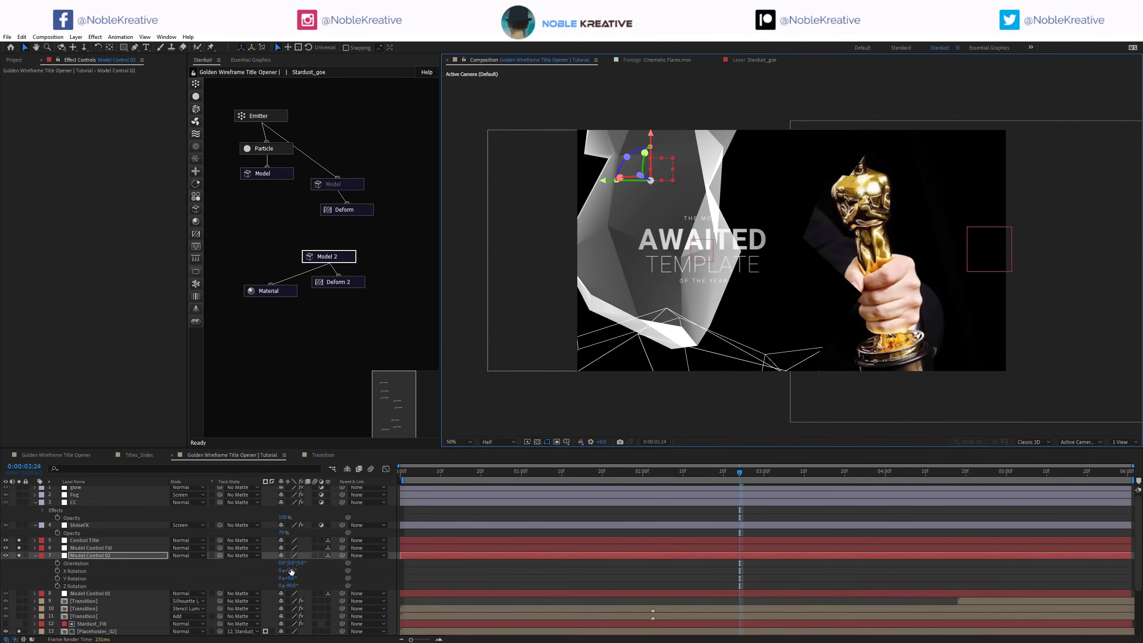
pyautogui.click(291, 586)
pyautogui.write('0')
pyautogui.press('Return')
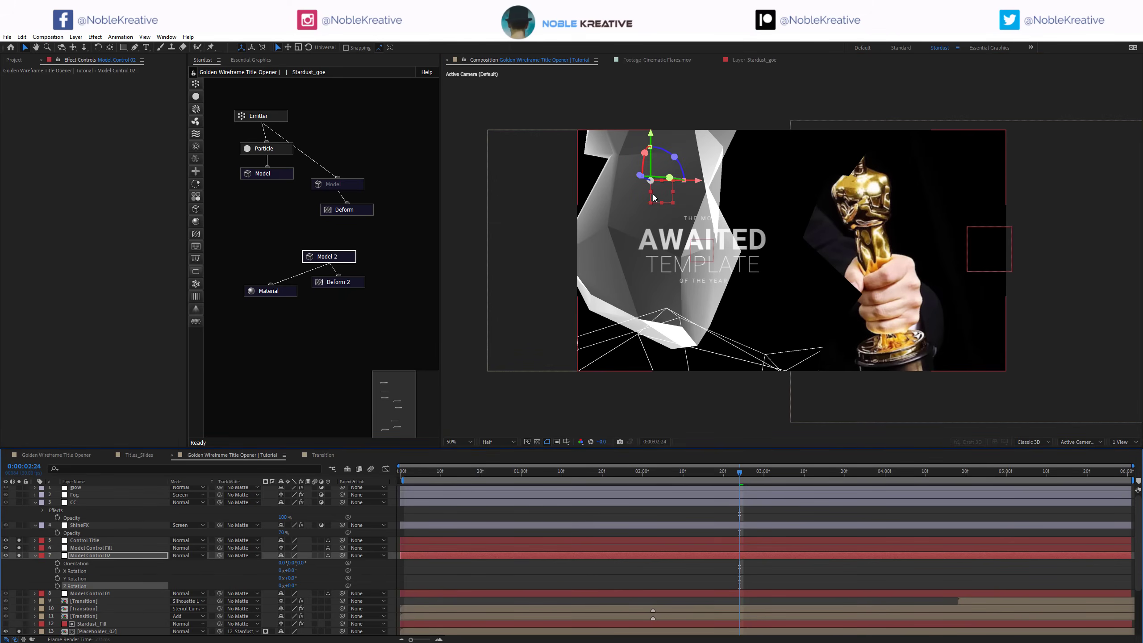
pyautogui.moveTo(658, 202); pyautogui.dragTo(657, 113)
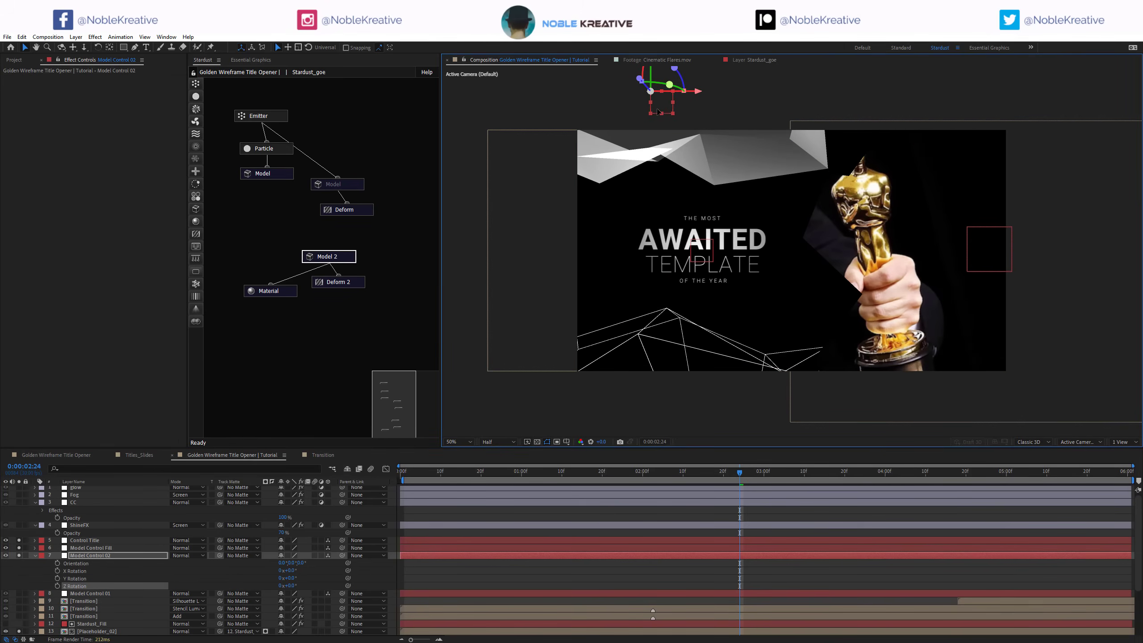
# Step: Move the Stardust_goe layer above Stardust_Fill in the layer stack, directly below the transition layers
pyautogui.scroll(-3, 106, 624)
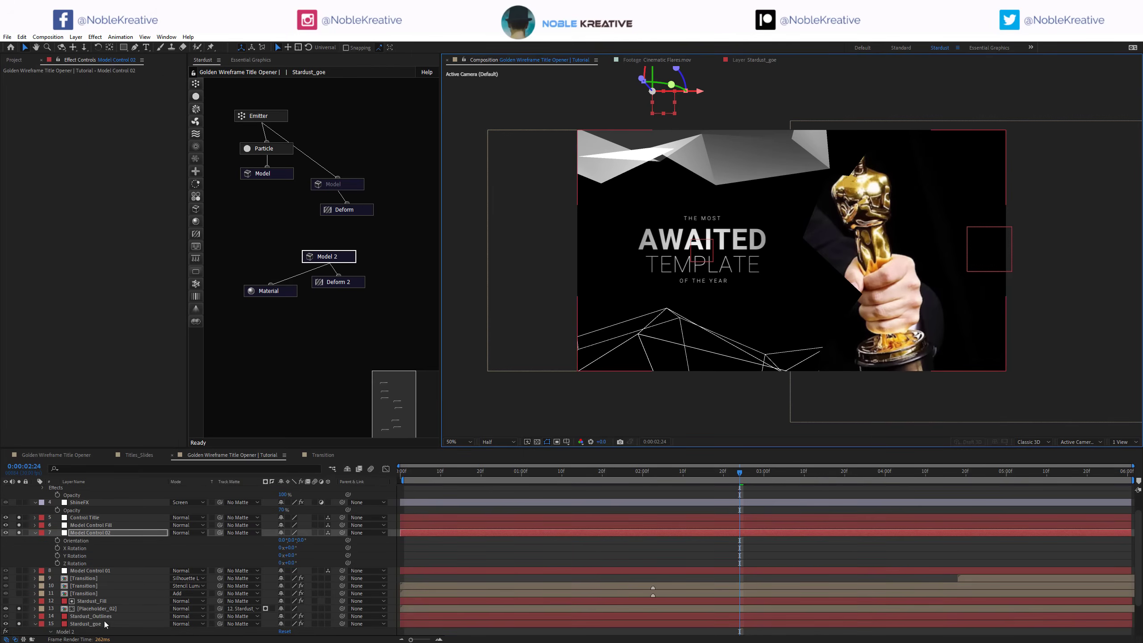
pyautogui.click(90, 624)
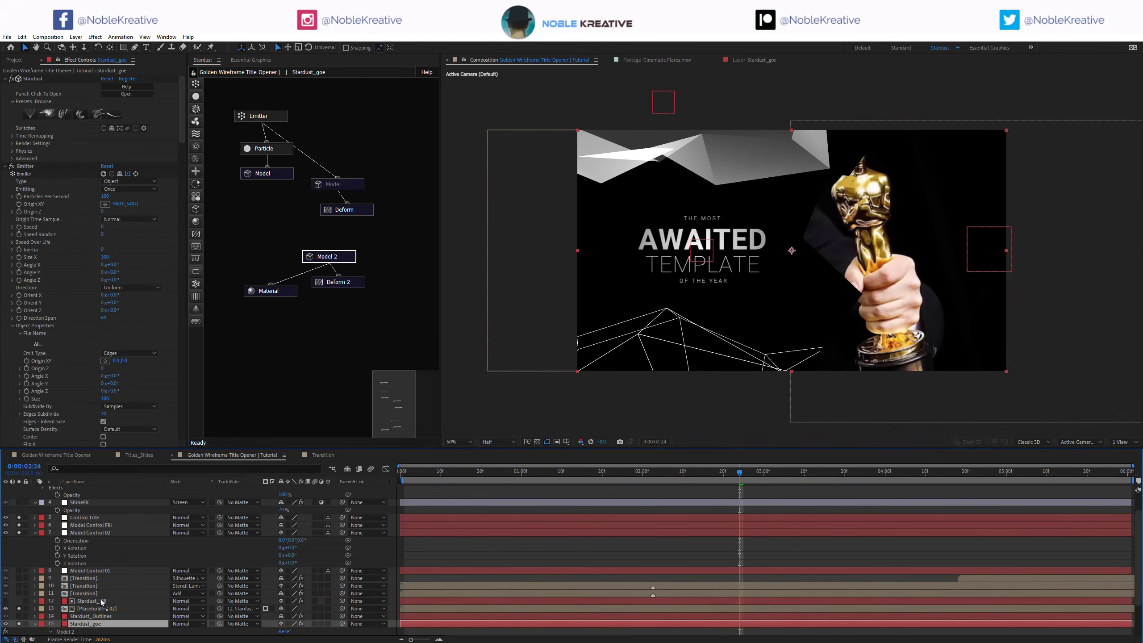
pyautogui.moveTo(103, 602); pyautogui.dragTo(103, 601)
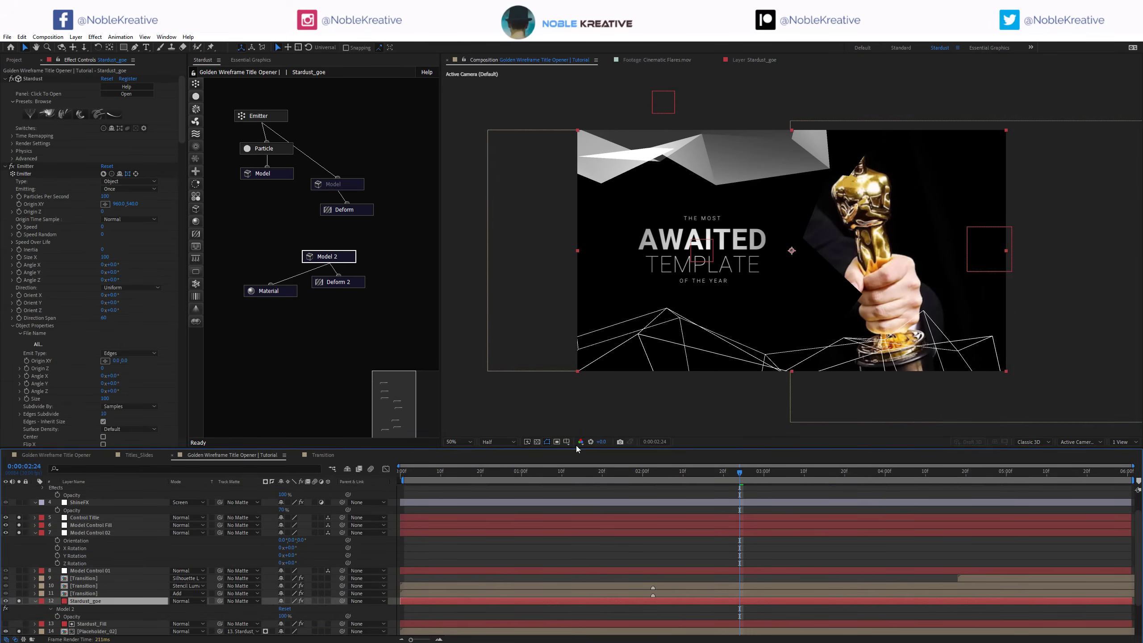
# Step: Collapse the expanded Model Control 02 and Stardust_goe properties and turn off solo on every layer
pyautogui.click(36, 534)
pyautogui.moveTo(19, 518); pyautogui.dragTo(19, 632)
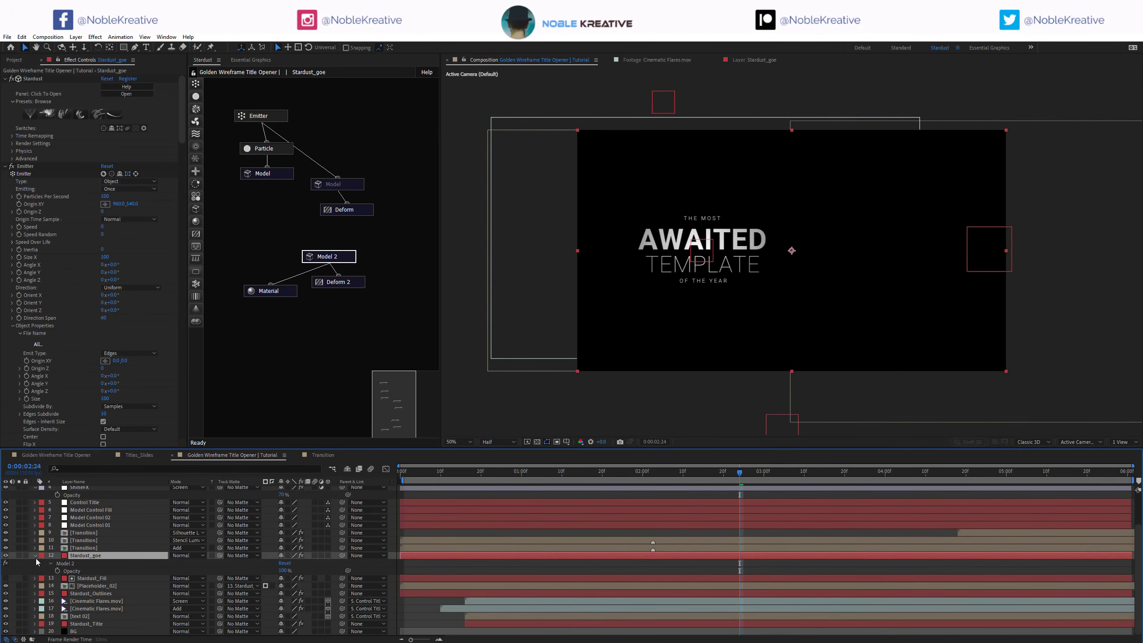
pyautogui.click(35, 571)
pyautogui.scroll(2, 70, 559)
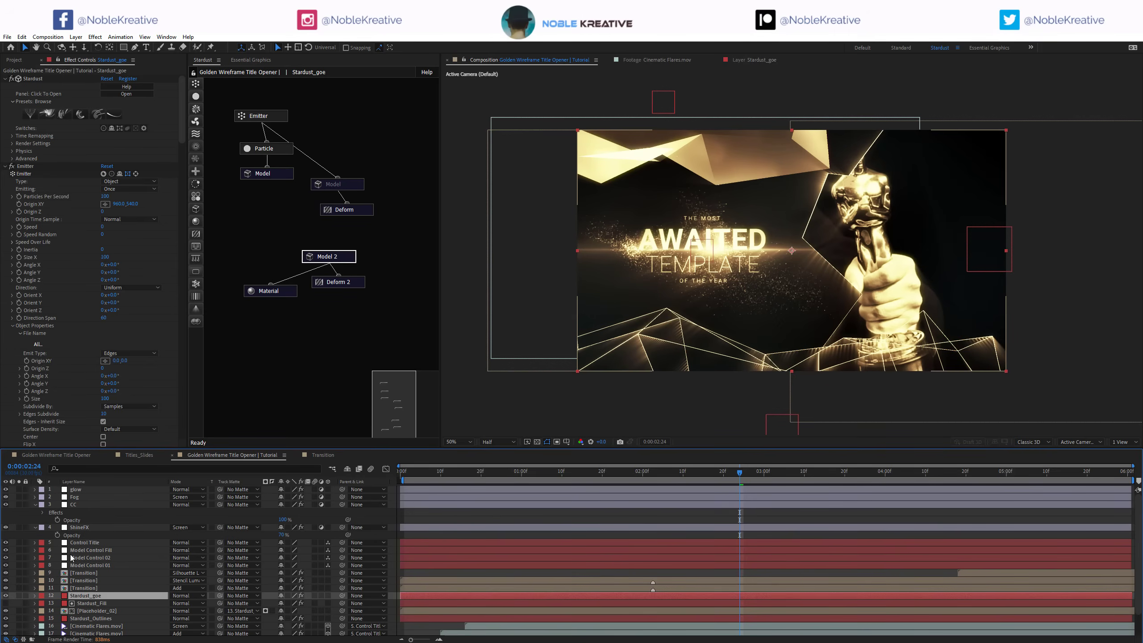
pyautogui.hotkey('shift', '/')
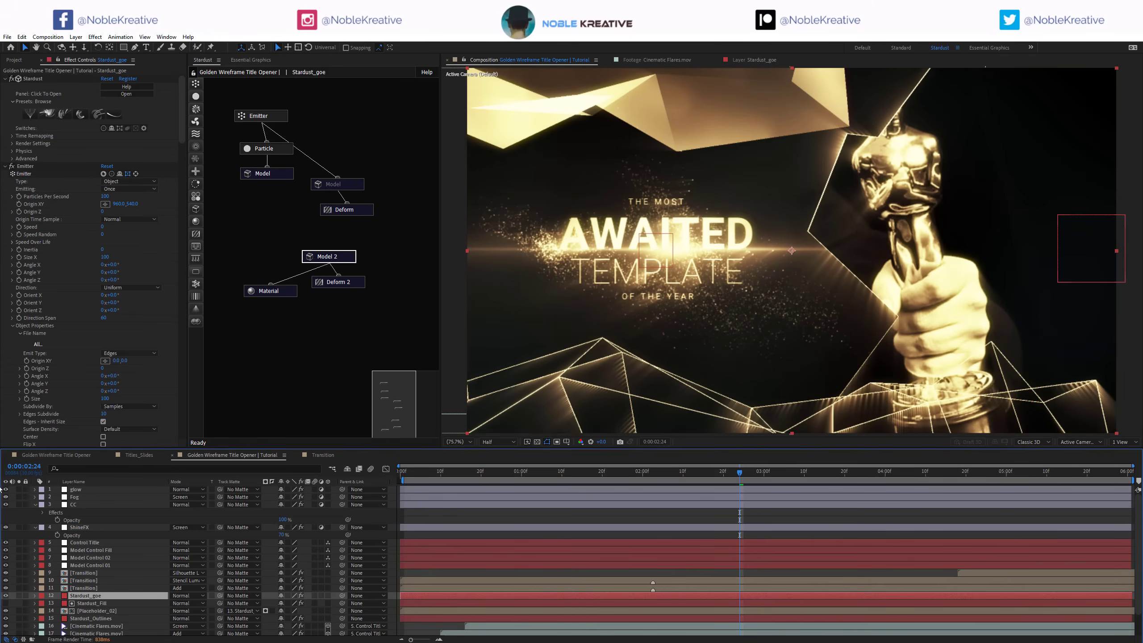
# Step: Switch to the Titles_Slides composition and review the layouts of slides 2, 3 and 4 along the timeline
pyautogui.click(141, 458)
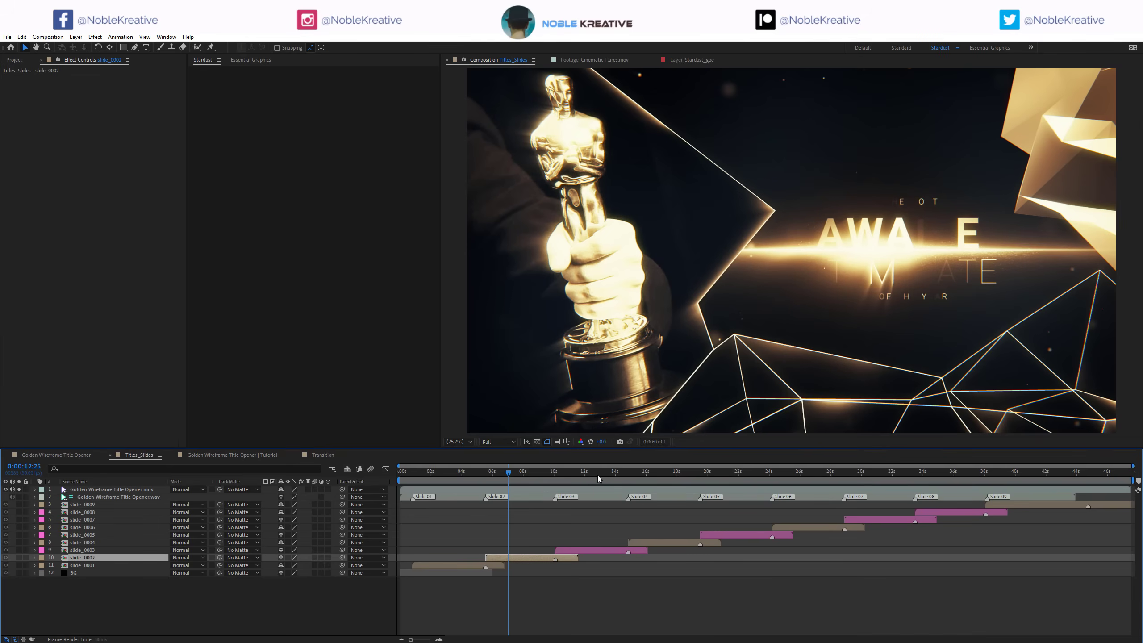
pyautogui.click(598, 476)
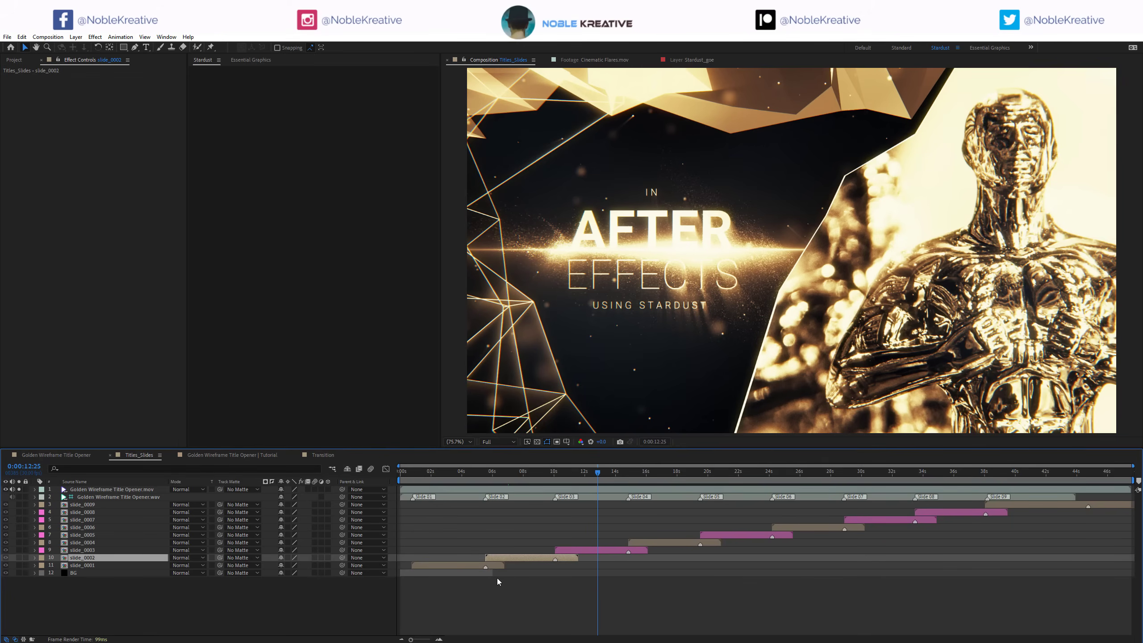
pyautogui.click(490, 476)
pyautogui.moveTo(490, 473); pyautogui.dragTo(530, 478)
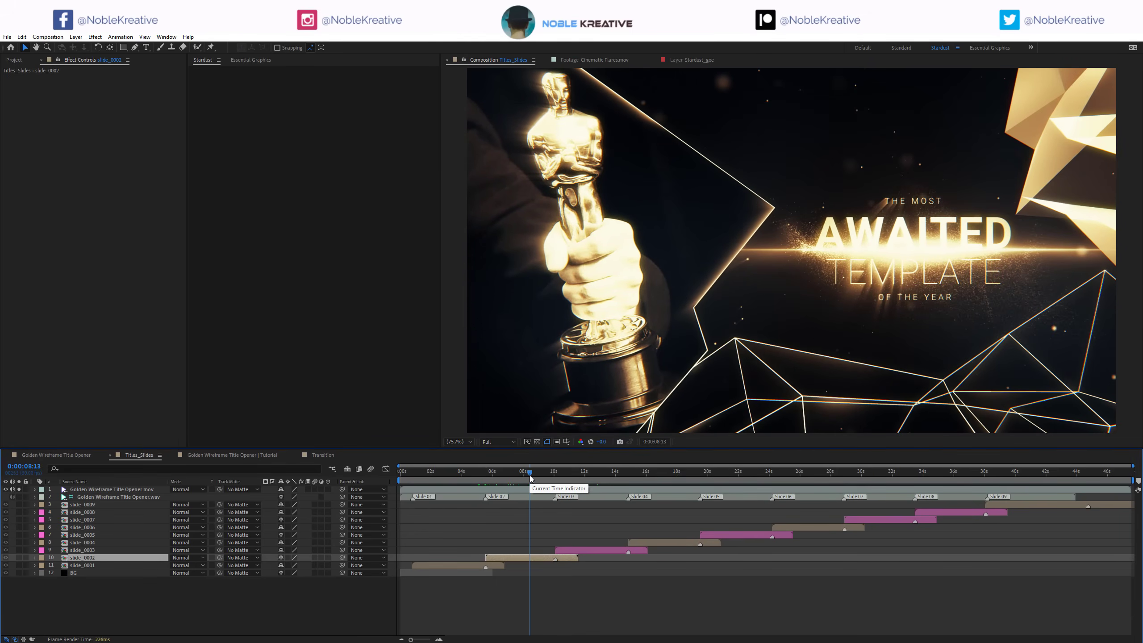
pyautogui.moveTo(530, 479); pyautogui.dragTo(684, 474)
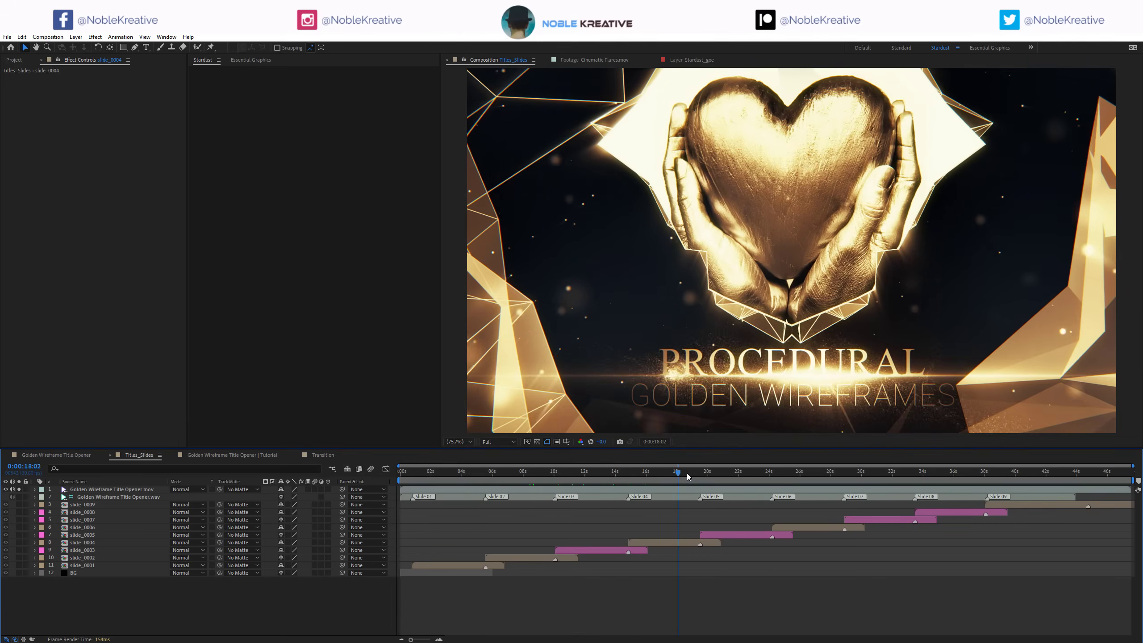
# Step: Open the slide_0004 composition, solo Placeholder_04 at 0:00:02:25 and examine the Stardust_Fill node settings
pyautogui.doubleClick(681, 542)
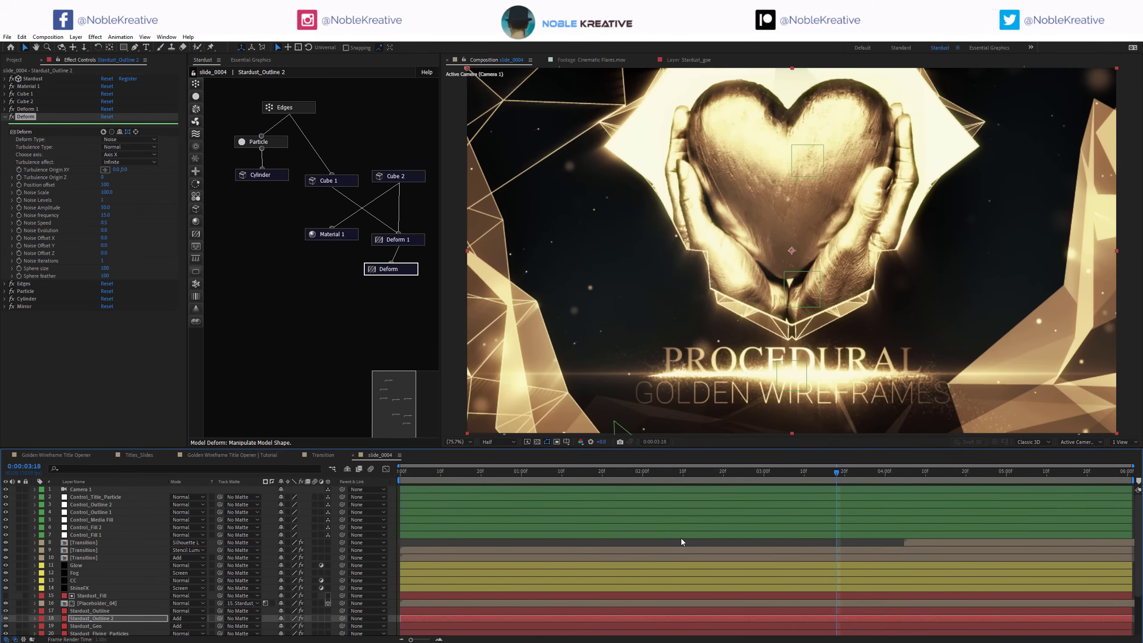
pyautogui.click(41, 602)
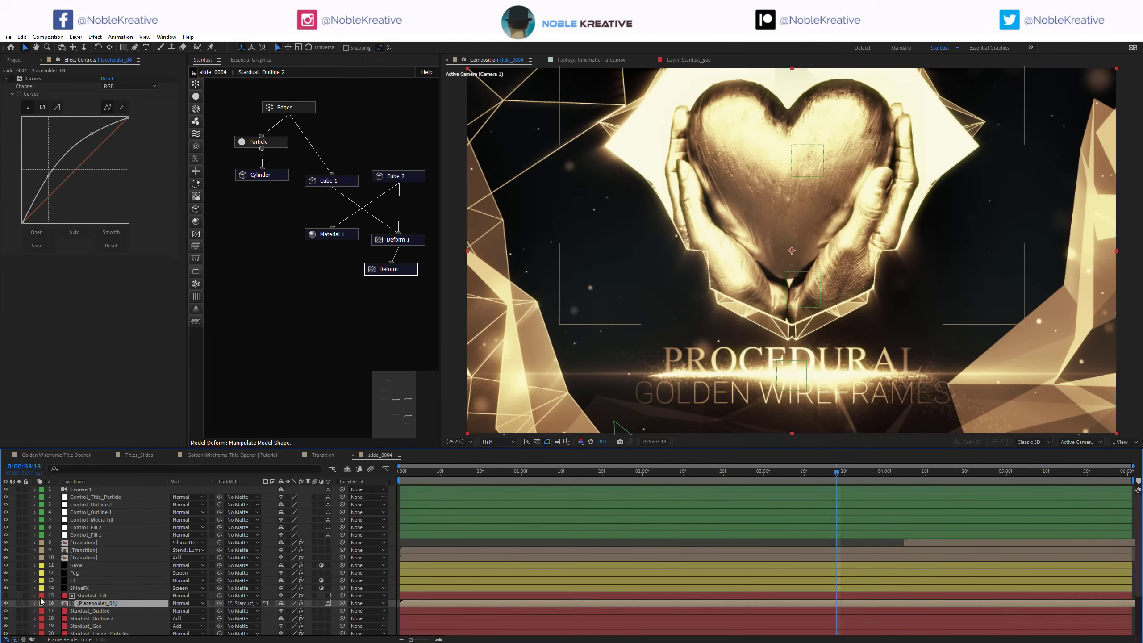
pyautogui.click(97, 596)
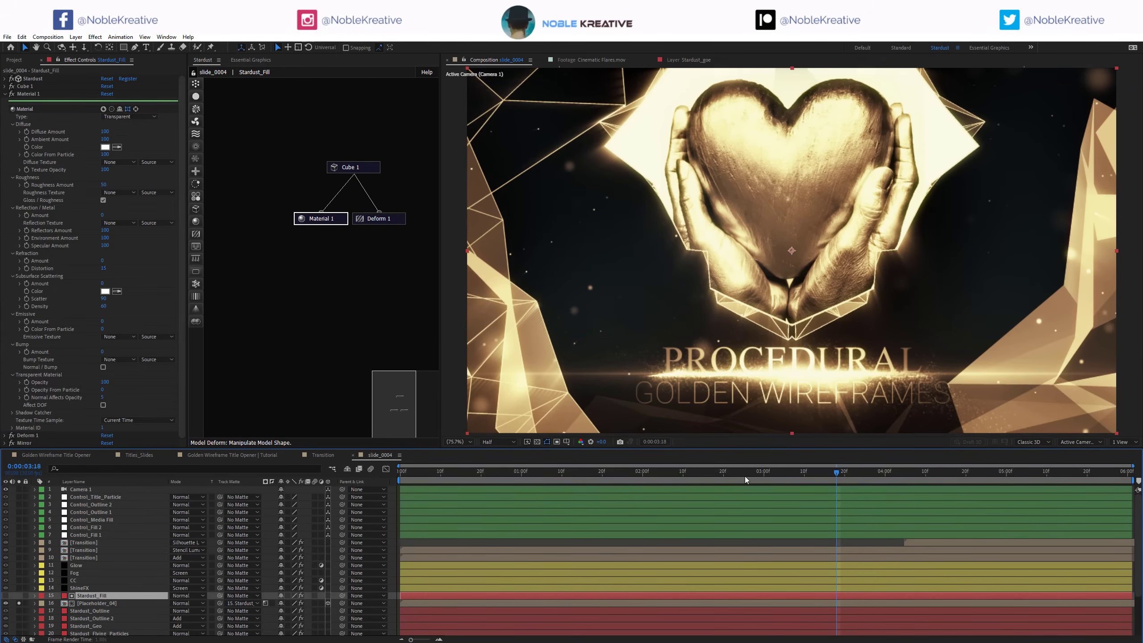
pyautogui.click(745, 473)
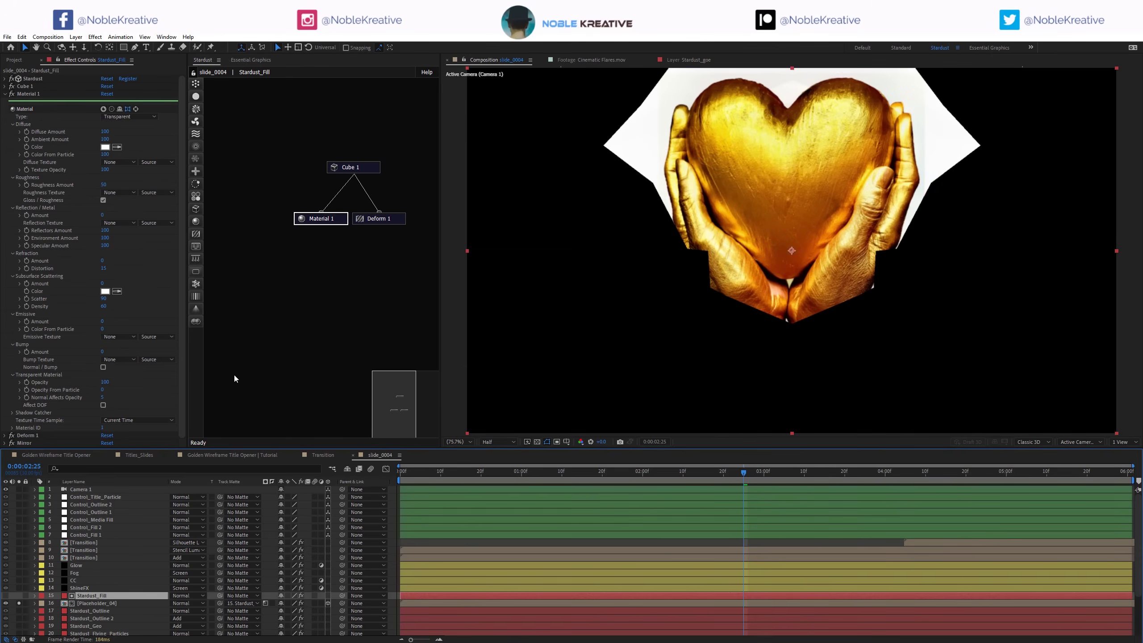
pyautogui.moveTo(183, 182); pyautogui.dragTo(178, 315)
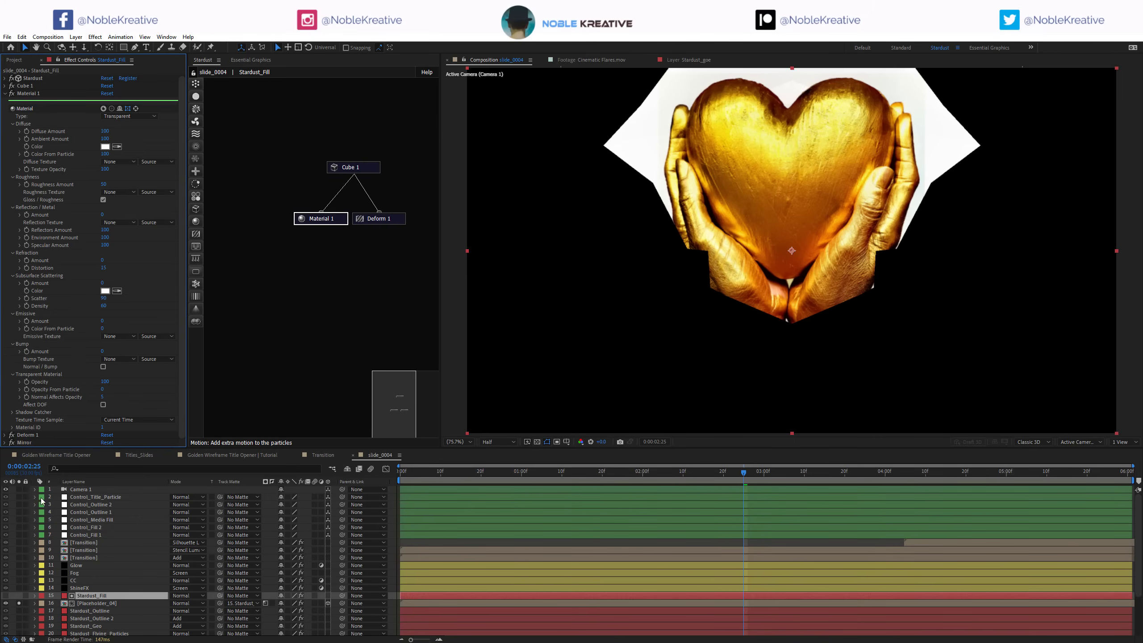
# Step: Solo Stardust_Outline 2 in place of Placeholder_04 and load its node graph
pyautogui.click(106, 619)
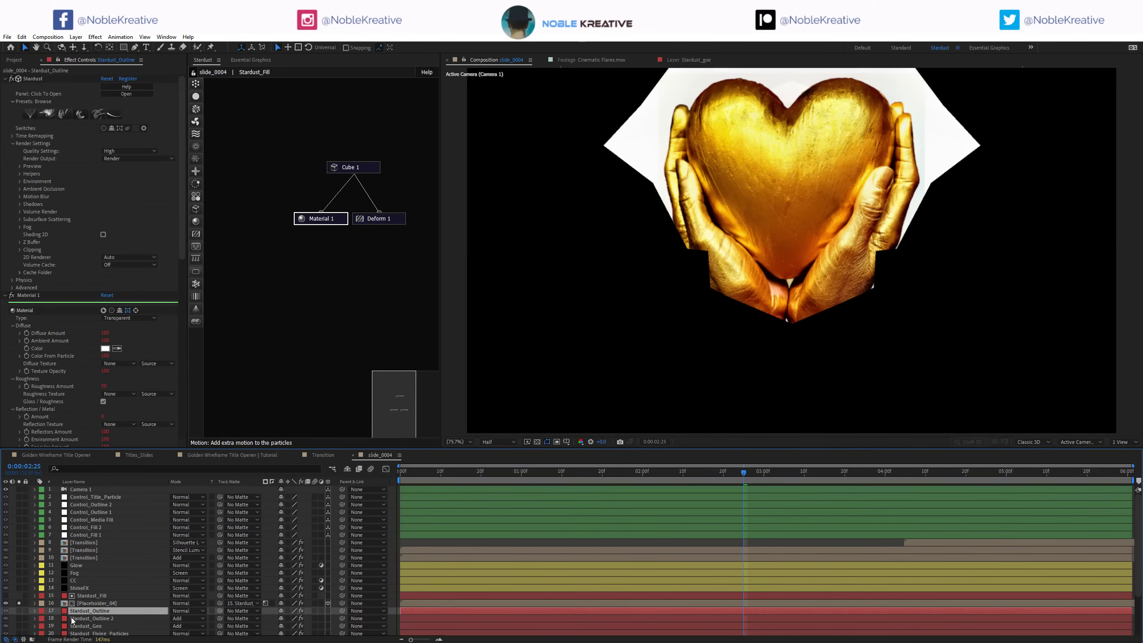
pyautogui.click(18, 619)
pyautogui.click(19, 603)
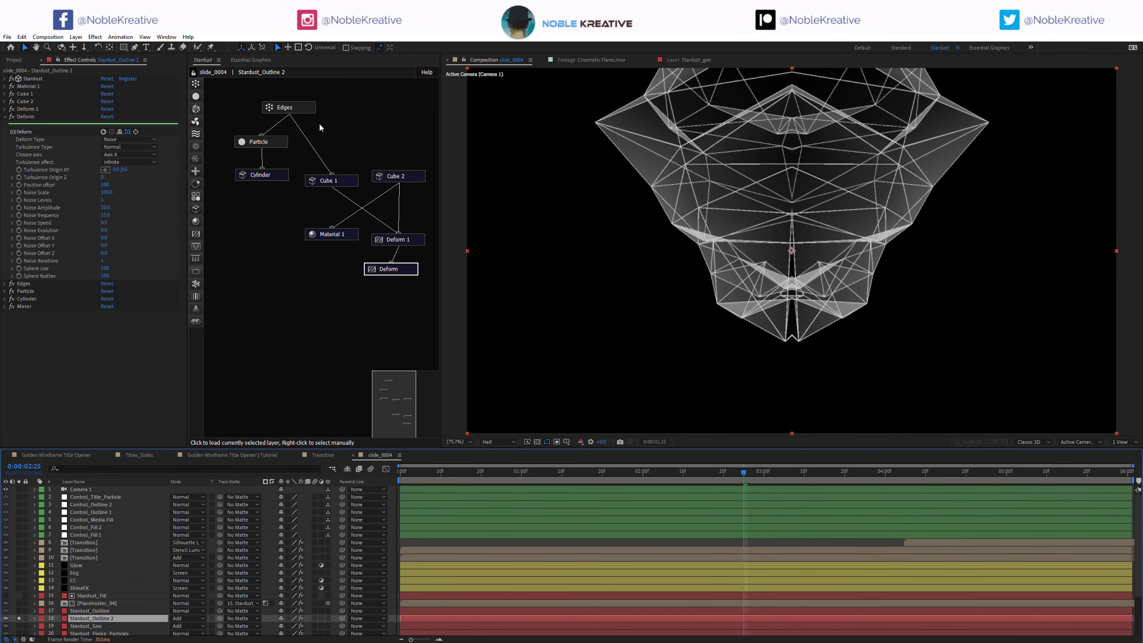
# Step: Toggle the Cube 2 node off and back on in Stardust_Outline 2, examining the Material 1 and Deform node settings
pyautogui.rightClick(418, 181)
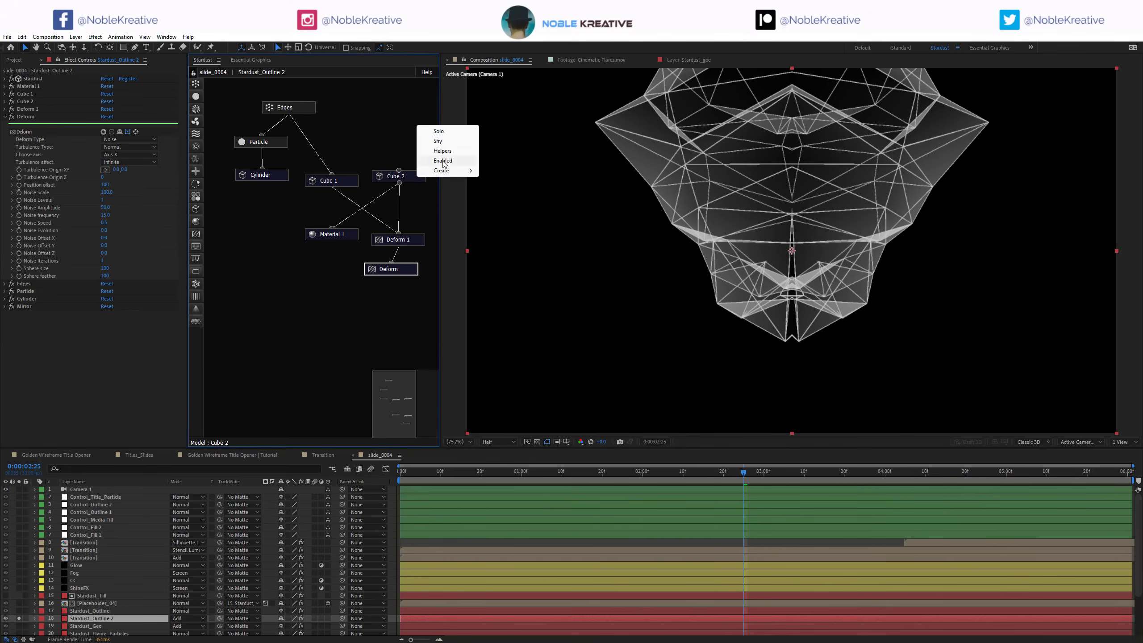
pyautogui.click(446, 161)
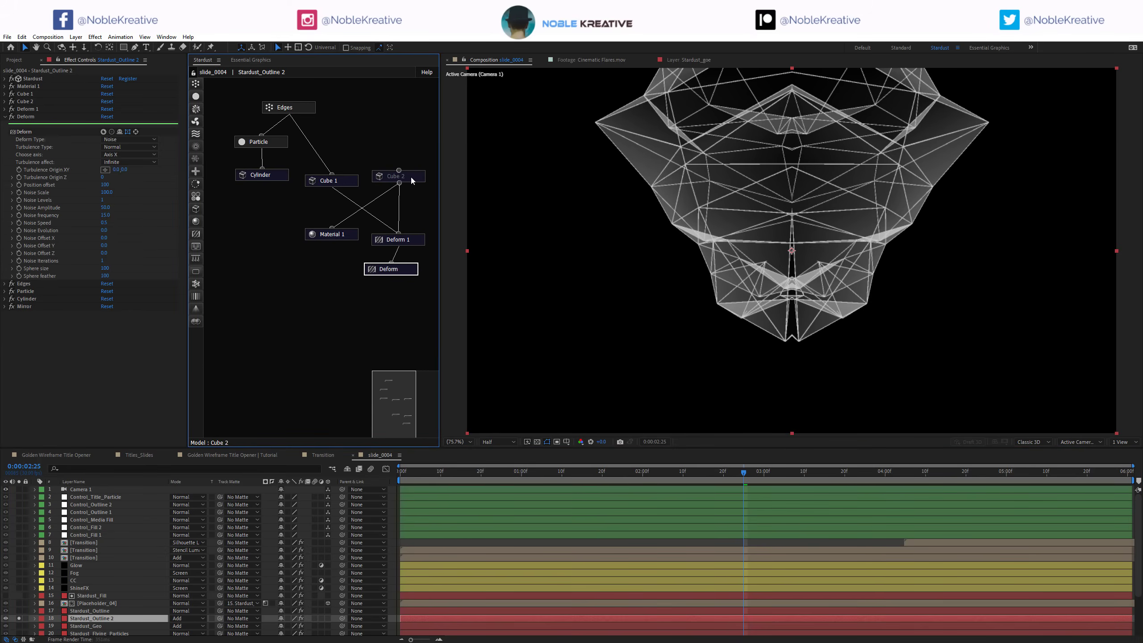
pyautogui.click(342, 235)
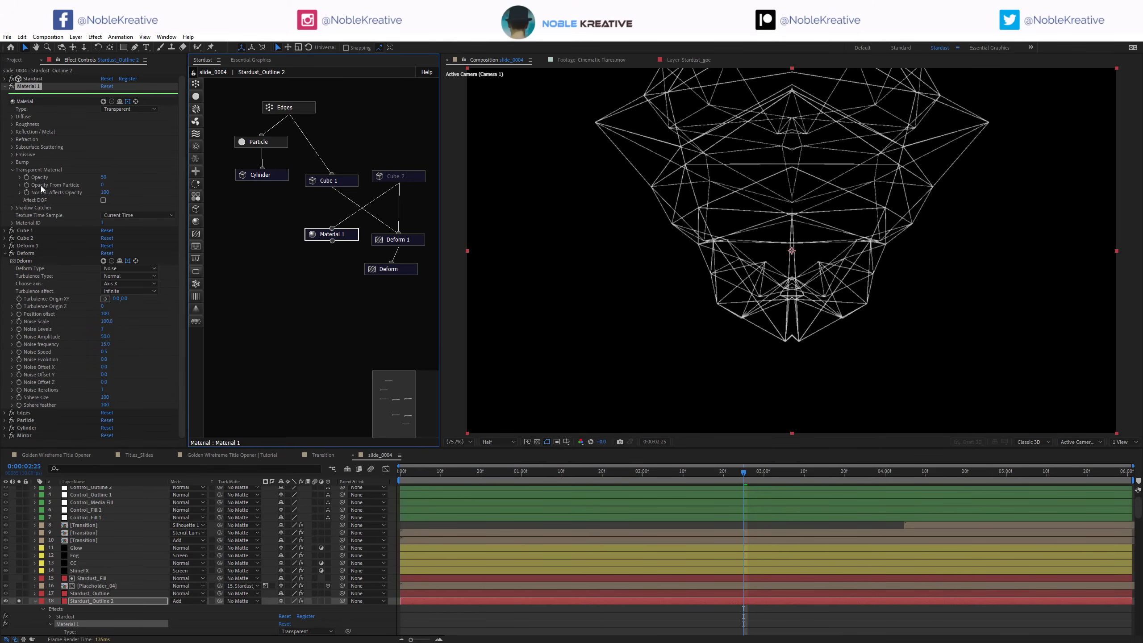
pyautogui.rightClick(413, 178)
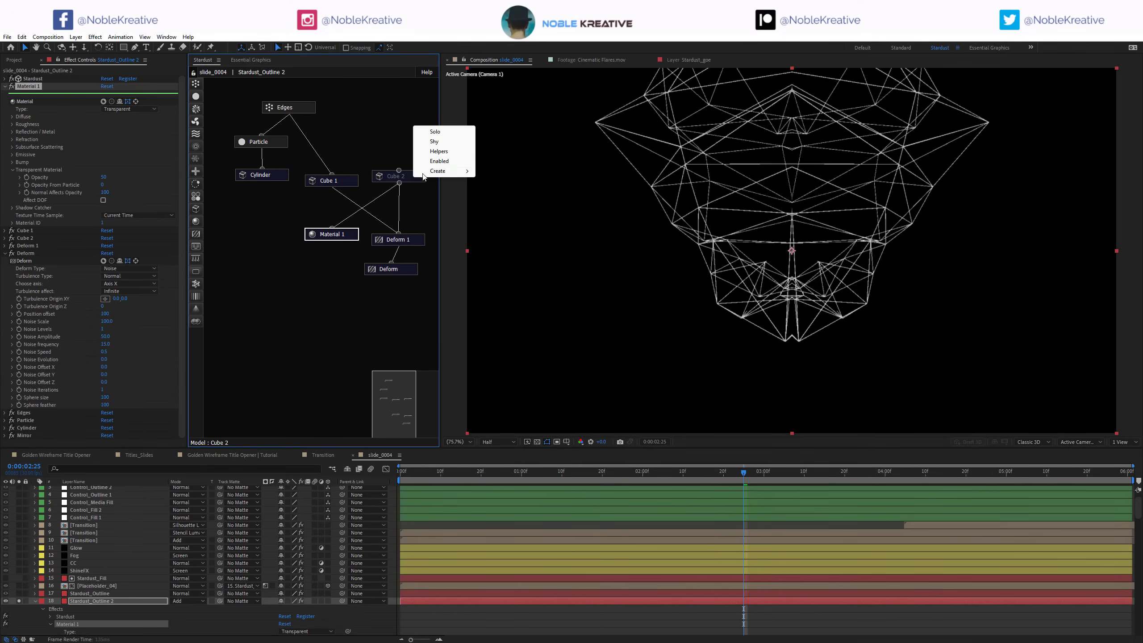
pyautogui.click(437, 162)
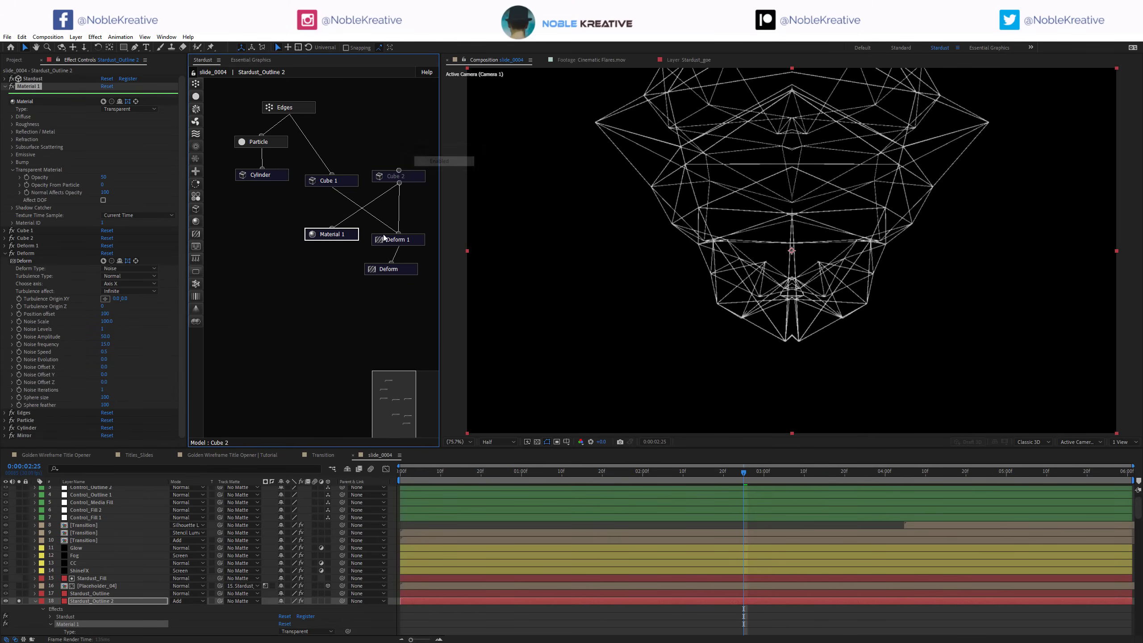
pyautogui.click(403, 275)
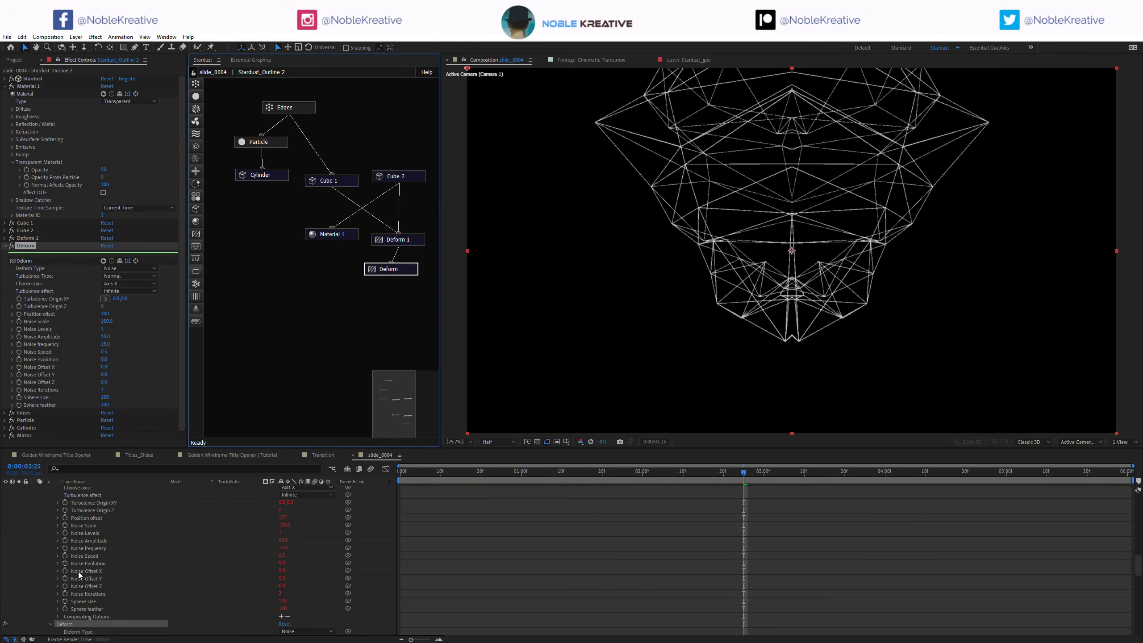
pyautogui.scroll(10, 83, 542)
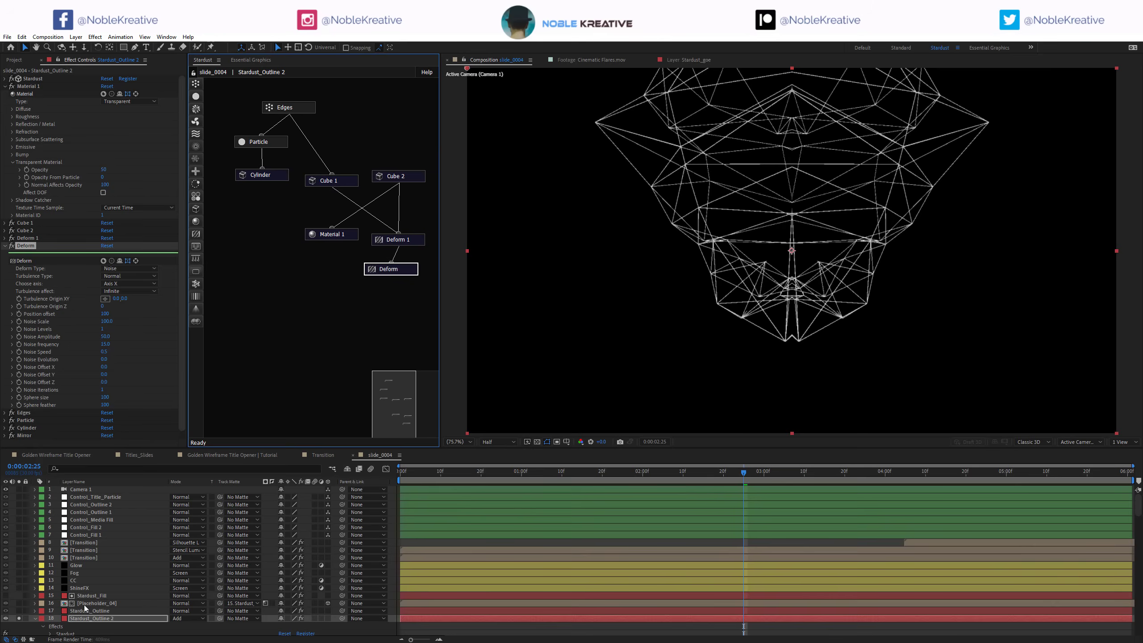
# Step: Solo Placeholder_04 and Stardust_Outline along with Stardust_Outline 2, and select the Control_Fill 1 null
pyautogui.click(144, 604)
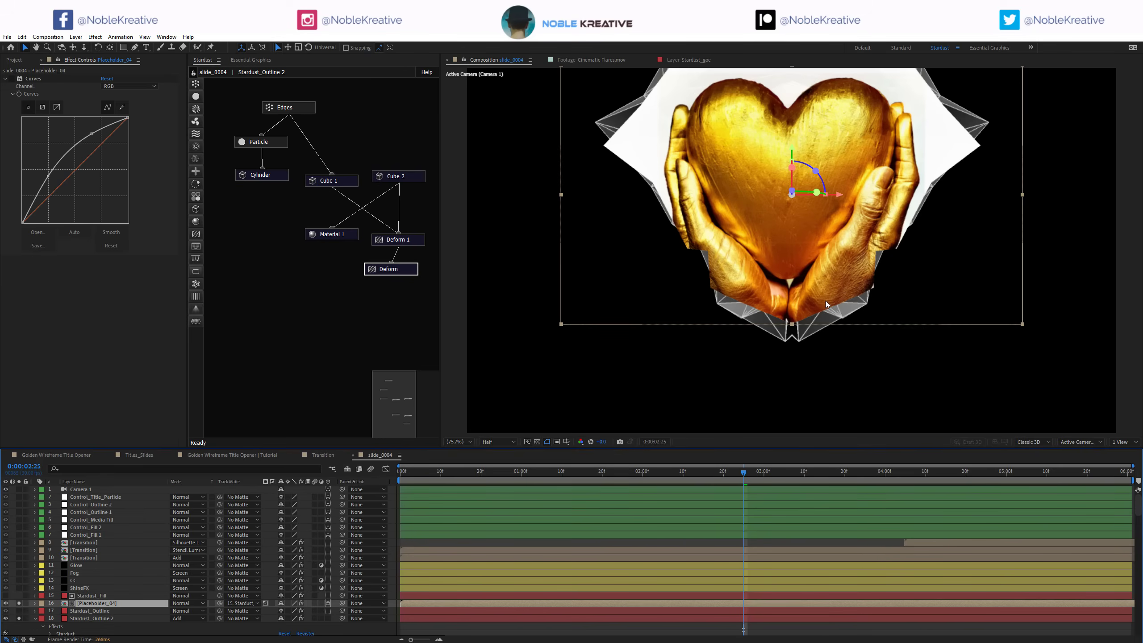
pyautogui.click(19, 611)
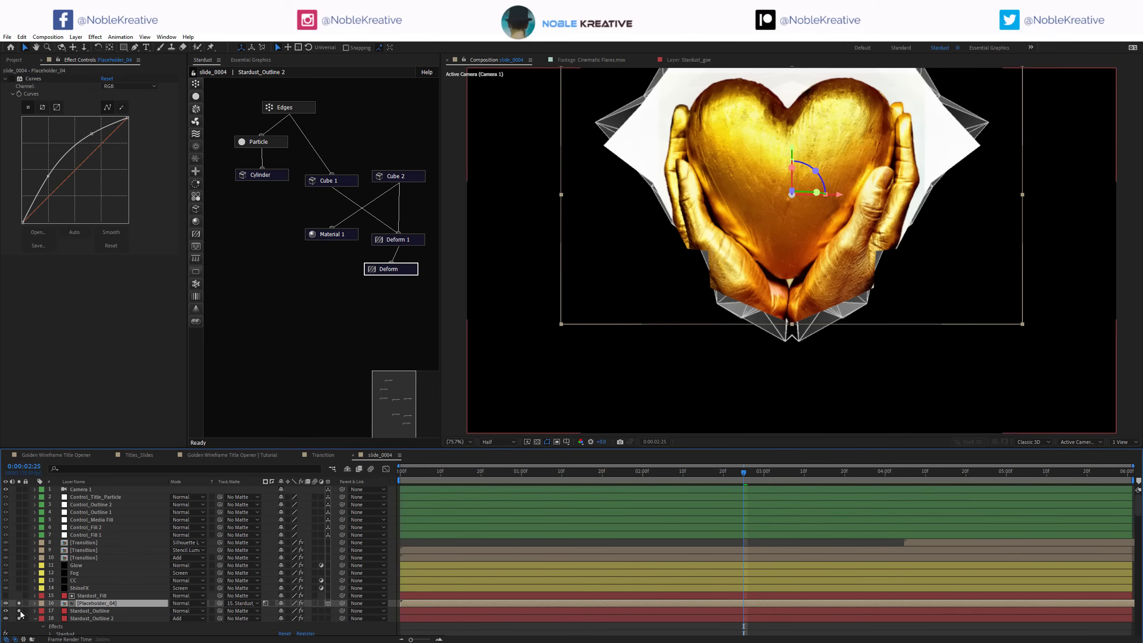
pyautogui.click(115, 535)
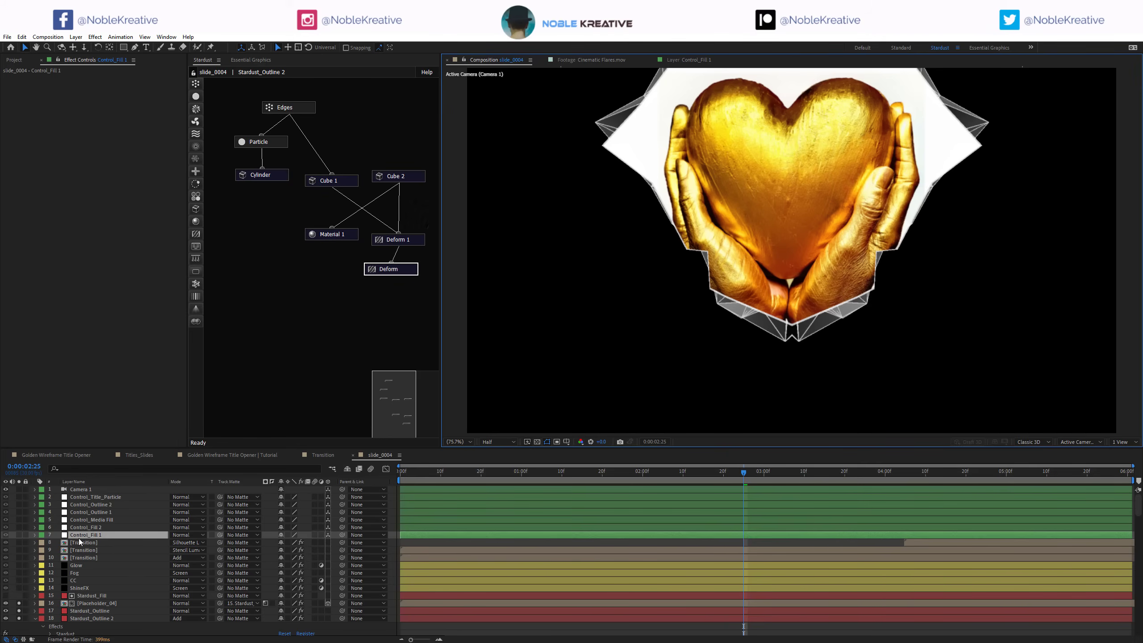
# Step: Return to the Titles_Slides composition and examine the slides at 0:00:31:28, 0:00:36:14 and 0:00:13:19
pyautogui.click(139, 454)
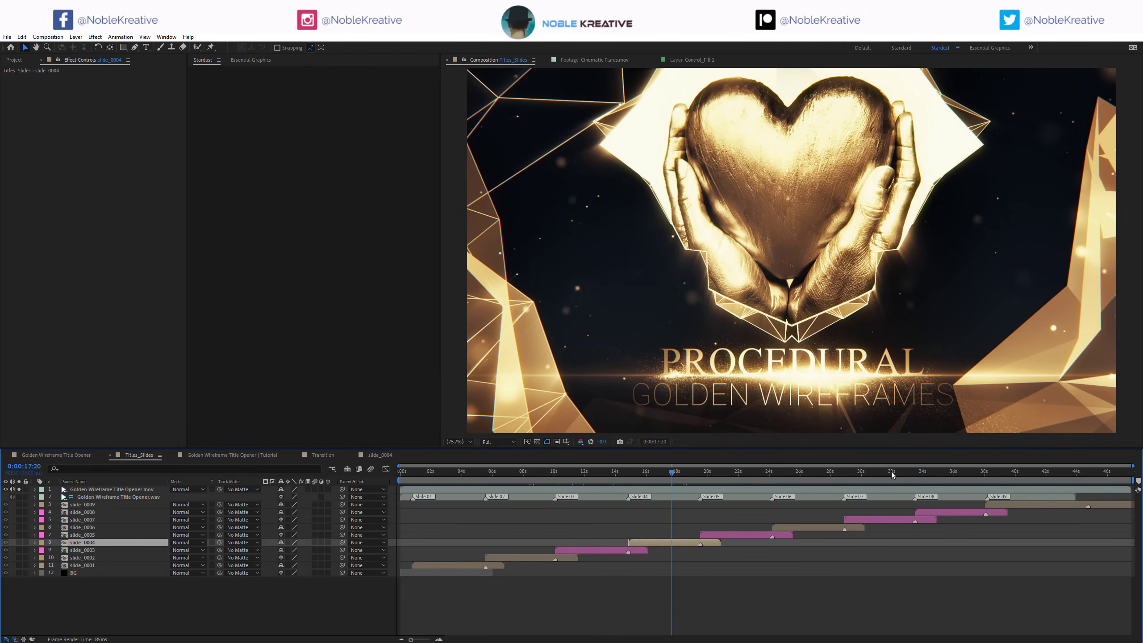
pyautogui.click(892, 473)
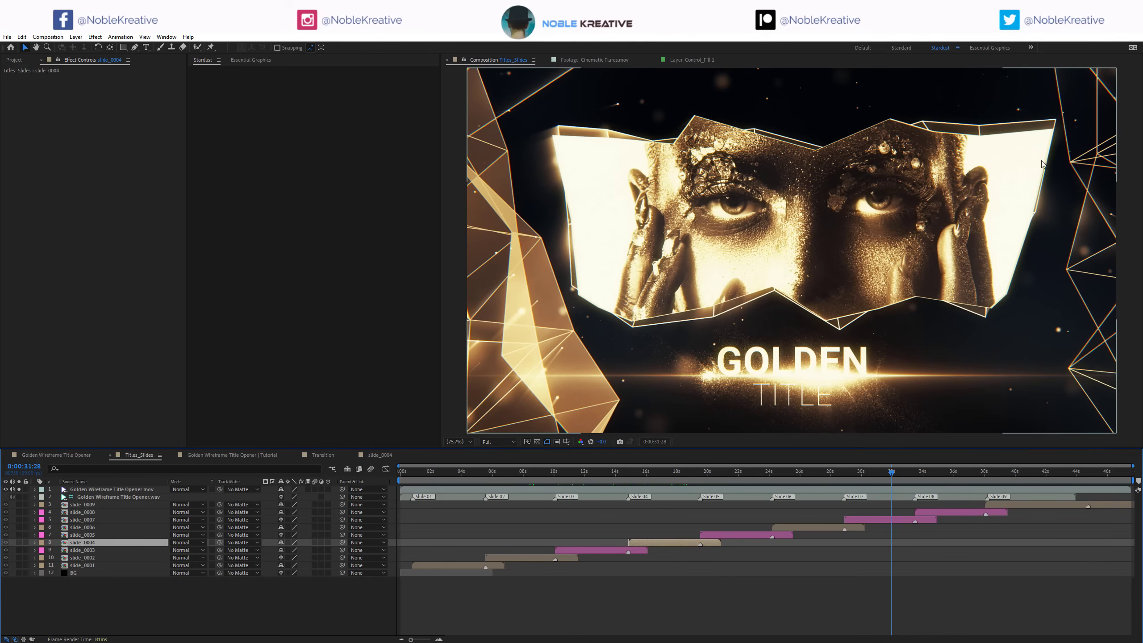
pyautogui.click(961, 472)
pyautogui.click(610, 472)
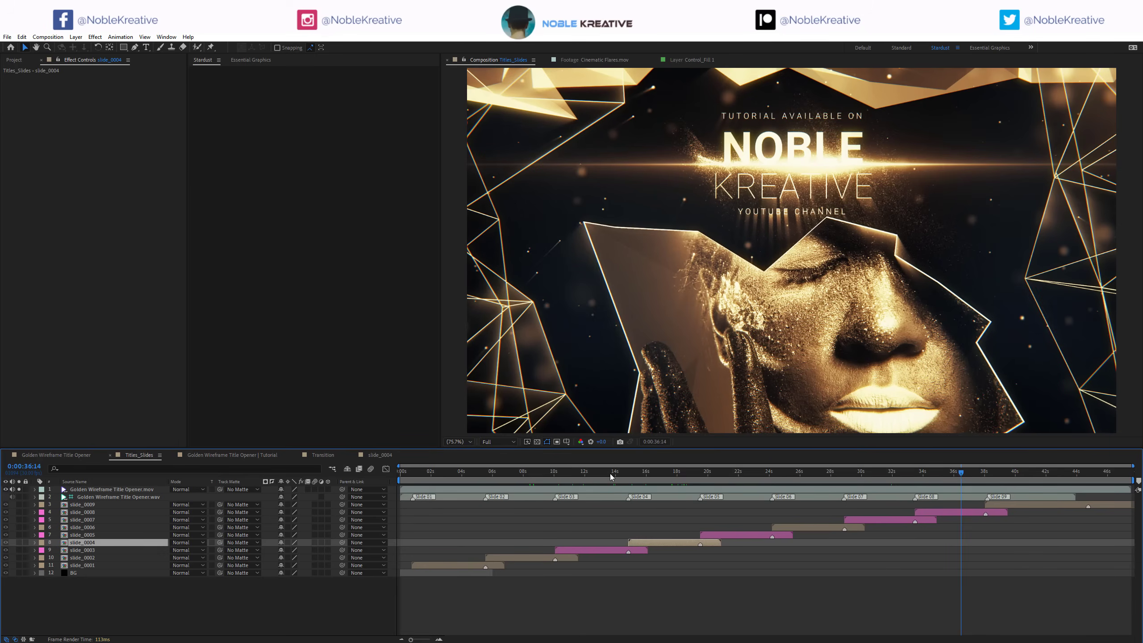
# Step: Open the Golden Wireframe Title Opener composition and examine its three Titles_Slides layers and the Grade layer's effects
pyautogui.click(46, 456)
pyautogui.click(95, 497)
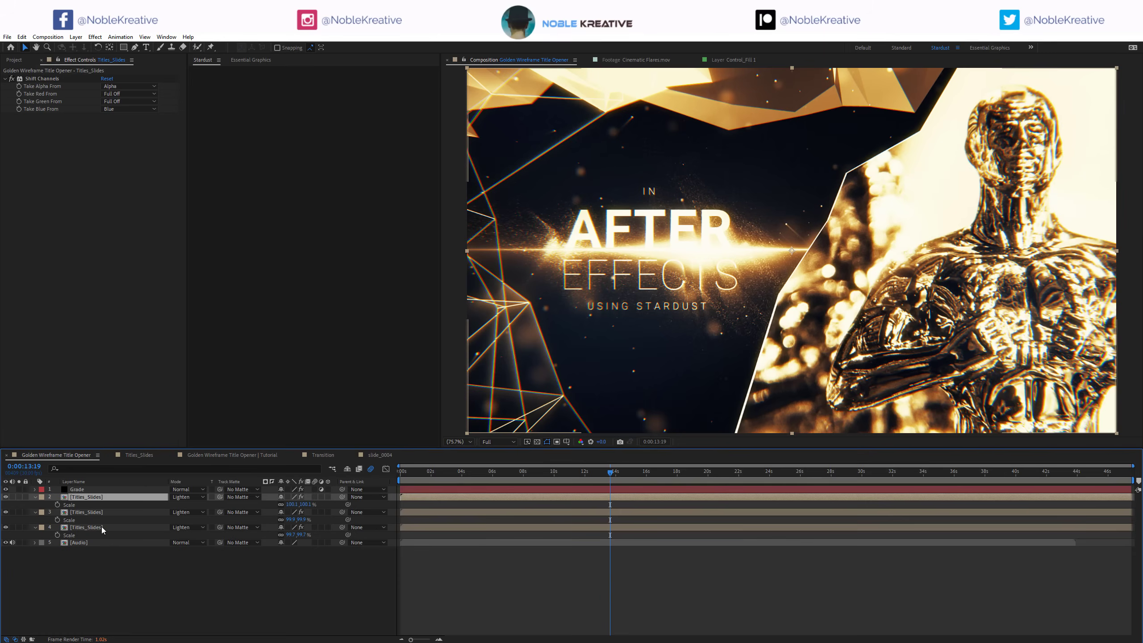
pyautogui.keyDown('shift'); pyautogui.click(101, 529); pyautogui.keyUp('shift')
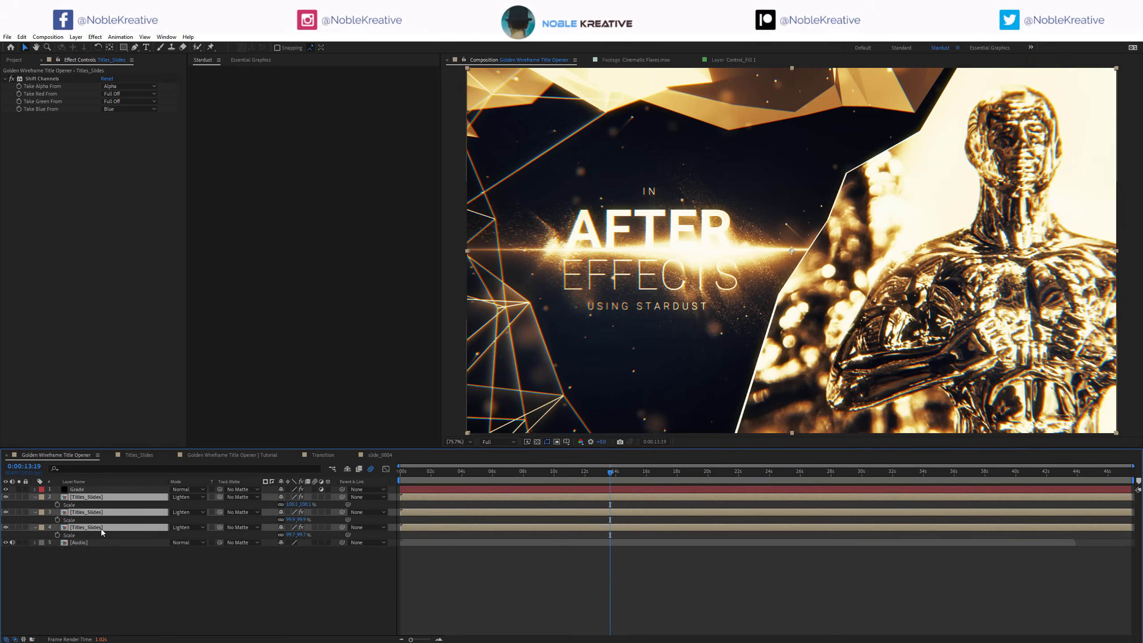
pyautogui.click(126, 600)
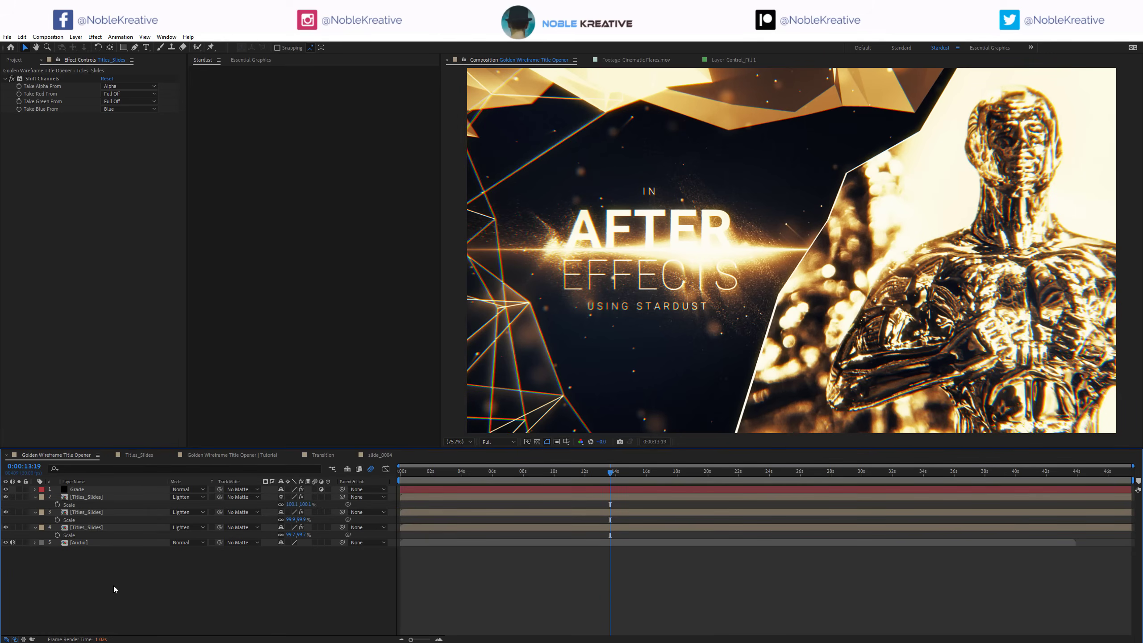
pyautogui.click(93, 490)
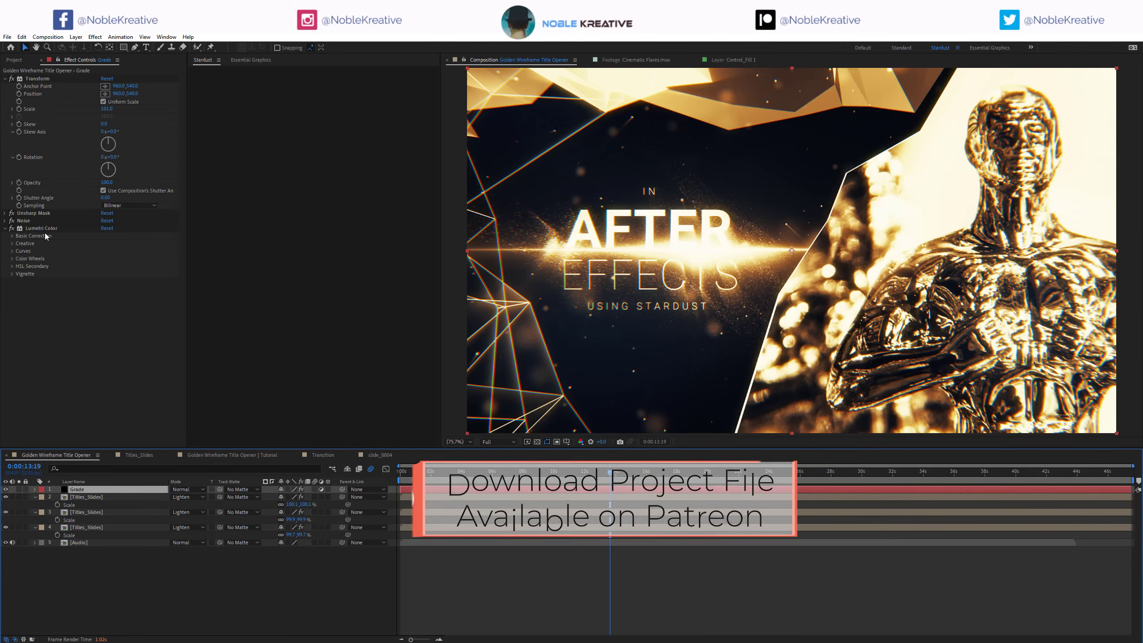
pyautogui.click(557, 601)
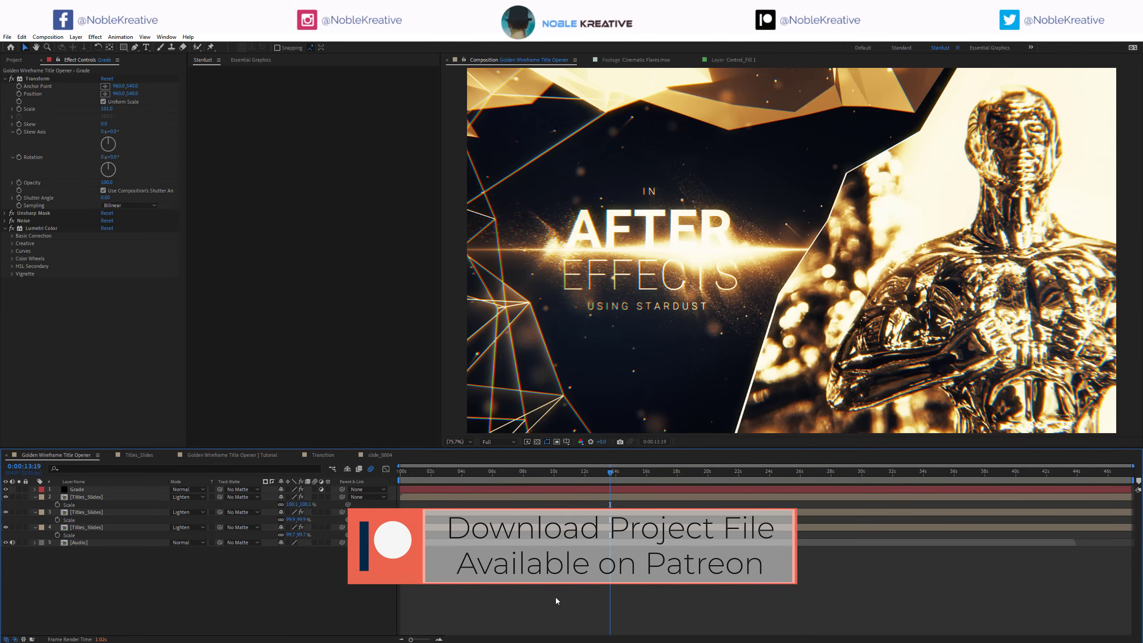